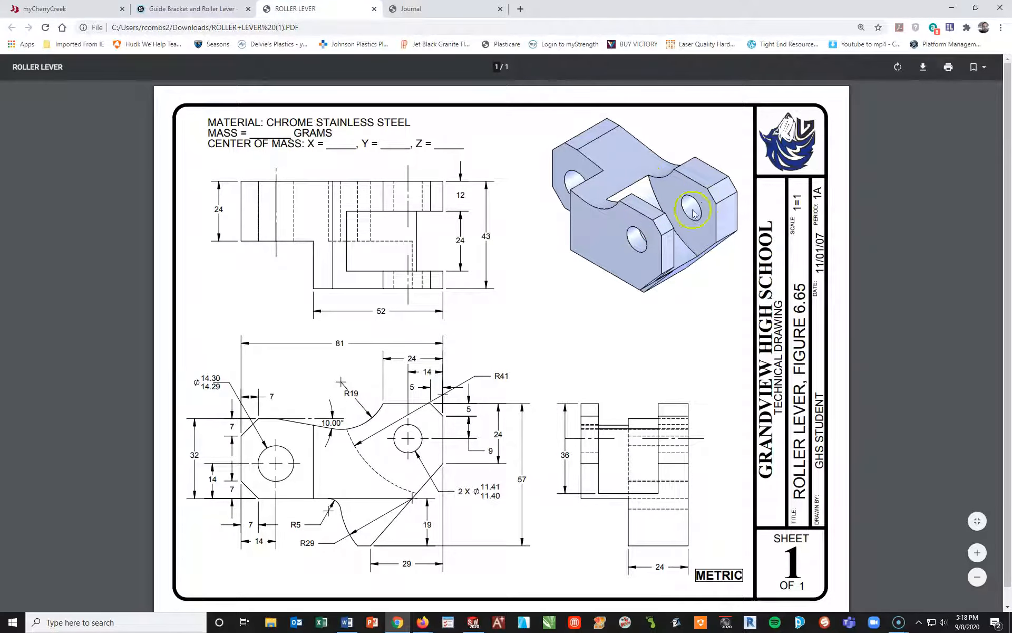
Step: Switch to SOLIDWORKS, maximize its window and create a new part from the metric part template
mouse_move(476, 629)
left_click(473, 622)
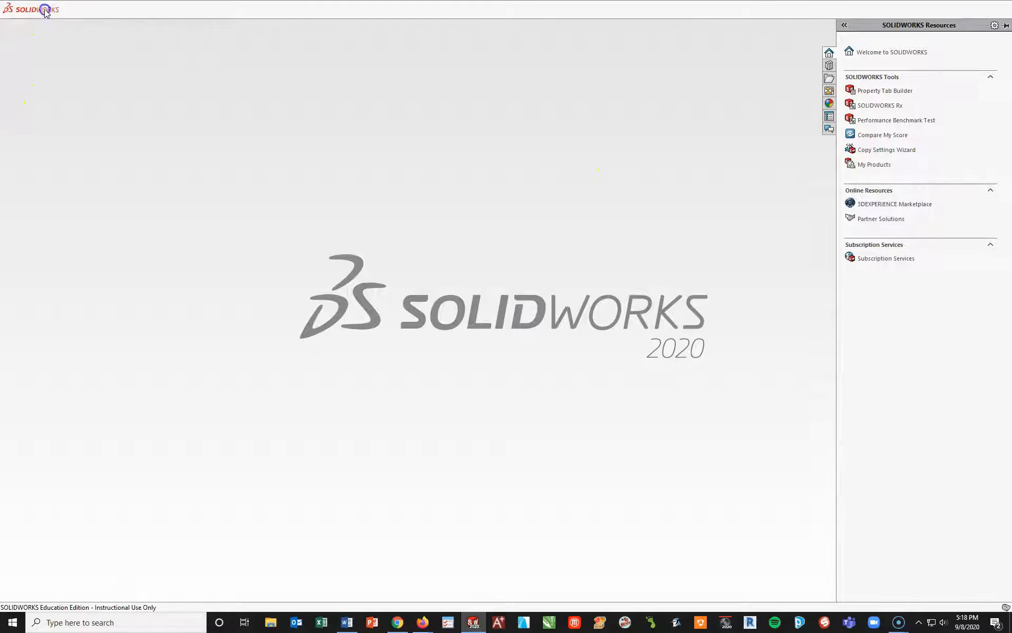
left_click(7, 12)
left_click(35, 12)
double_click(58, 10)
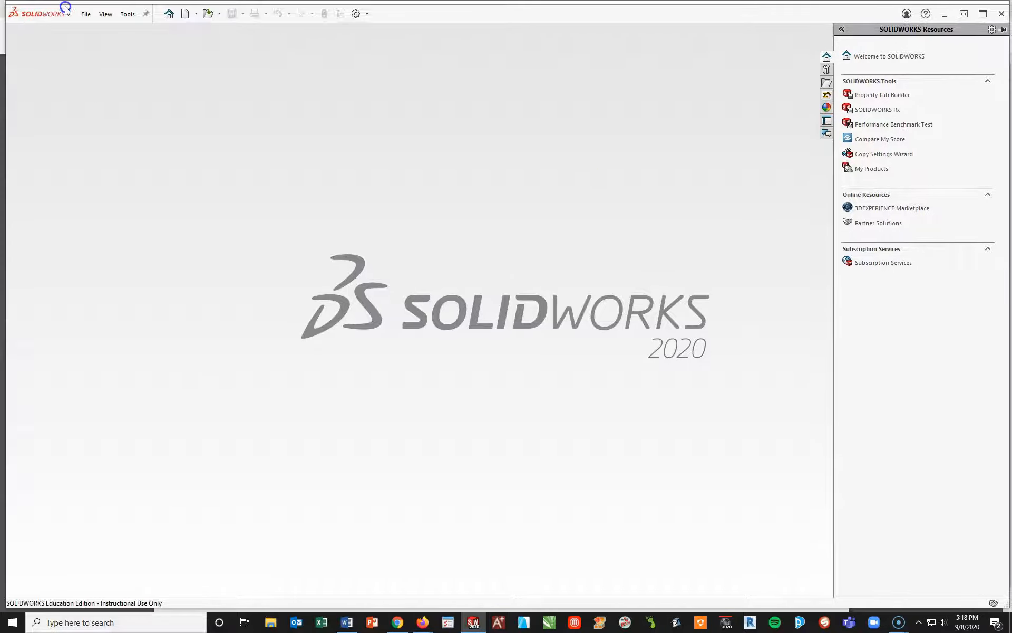
left_click(983, 13)
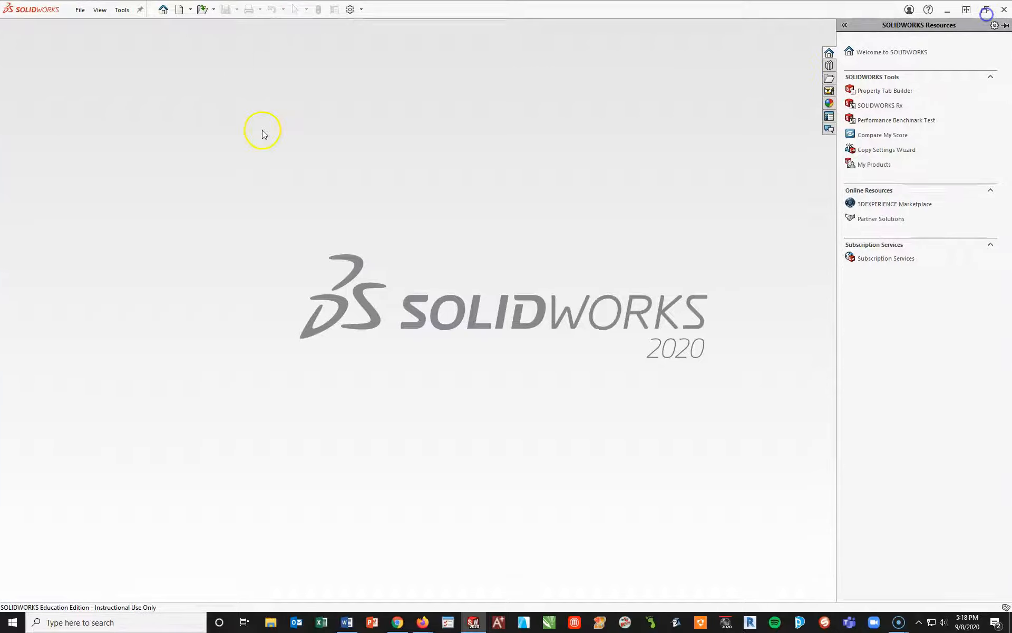
left_click(180, 9)
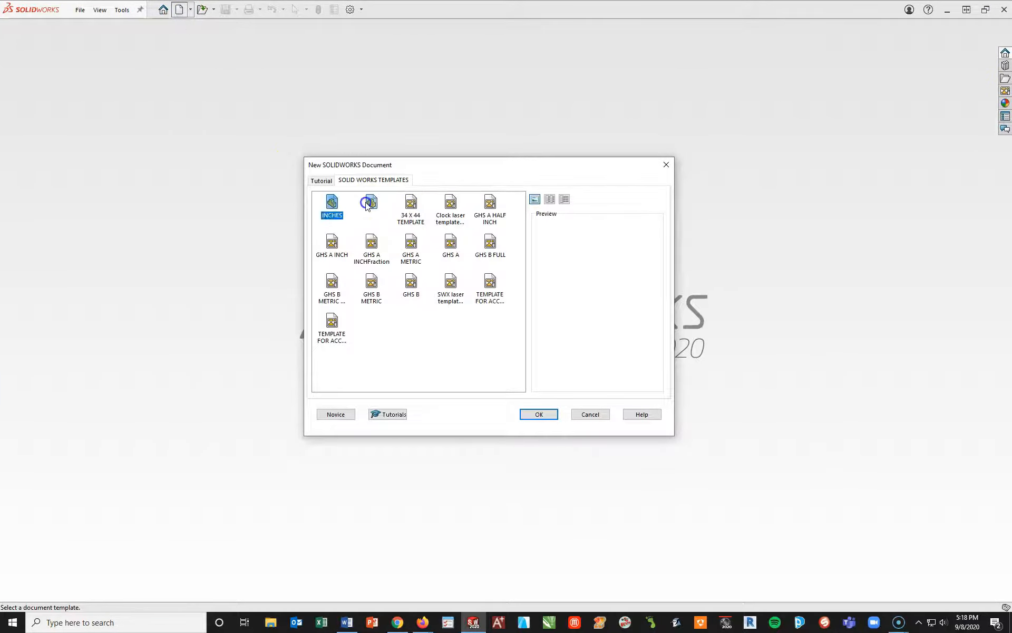
left_click(372, 204)
left_click(534, 412)
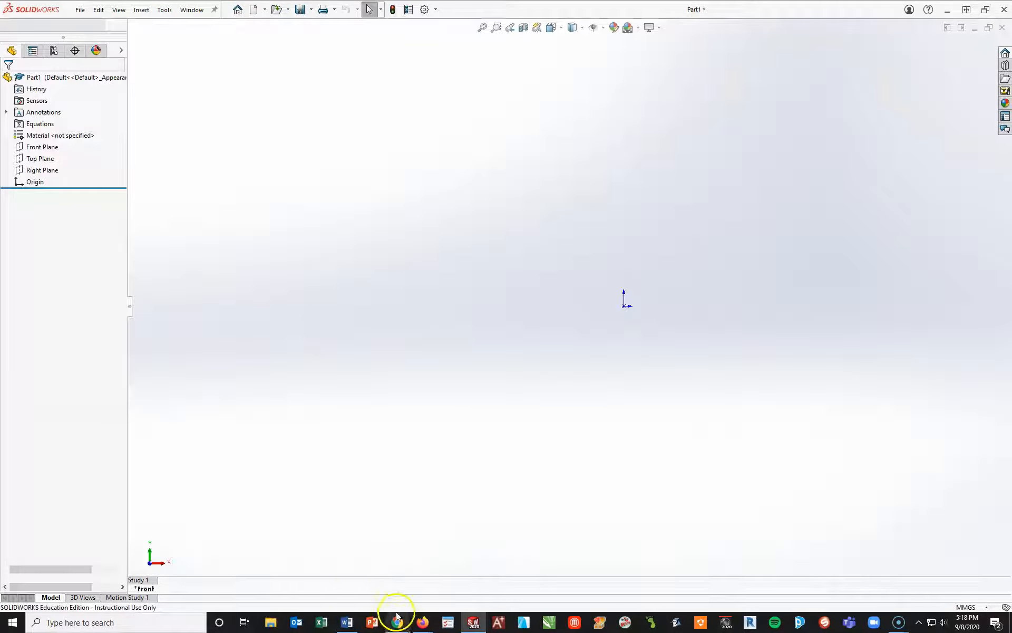
Step: Switch to Chrome, move the ROLLER LEVER drawing out of the browser window to leave the cover page showing, and return to SOLIDWORKS
left_click(397, 621)
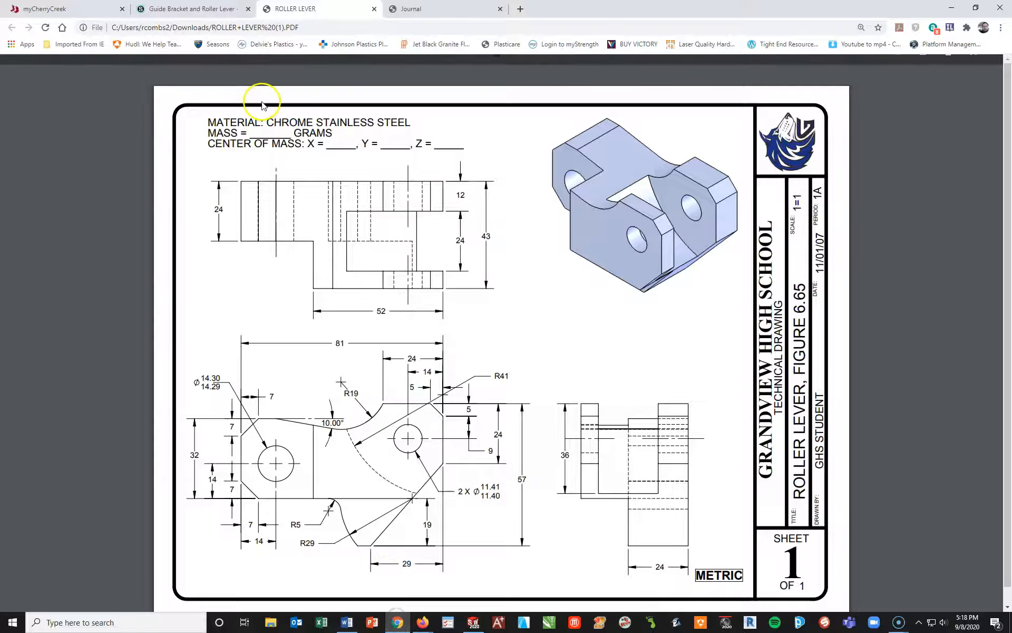
left_click(316, 9)
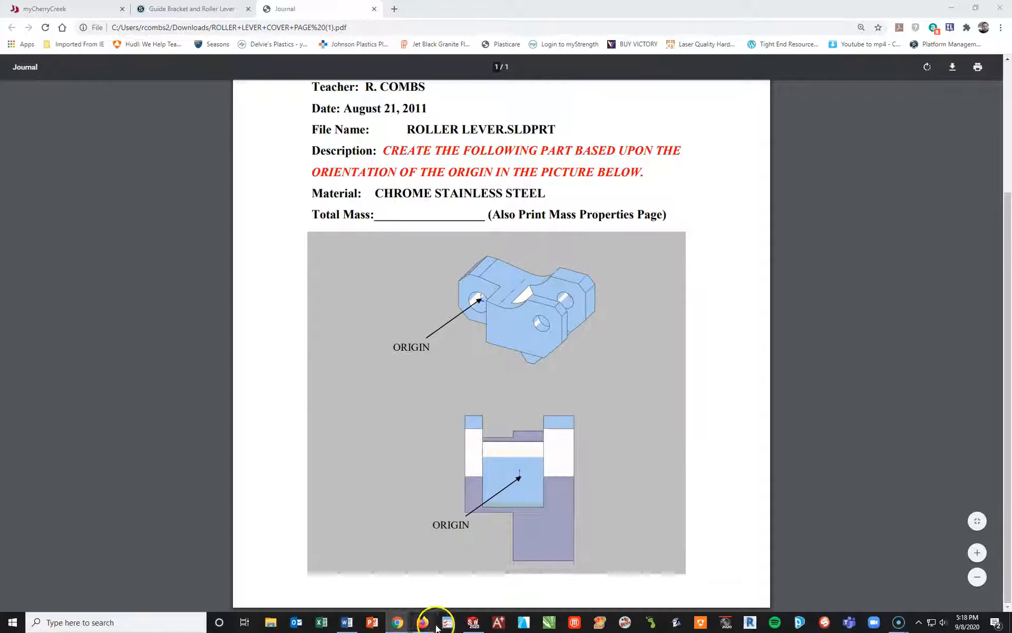
left_click(473, 622)
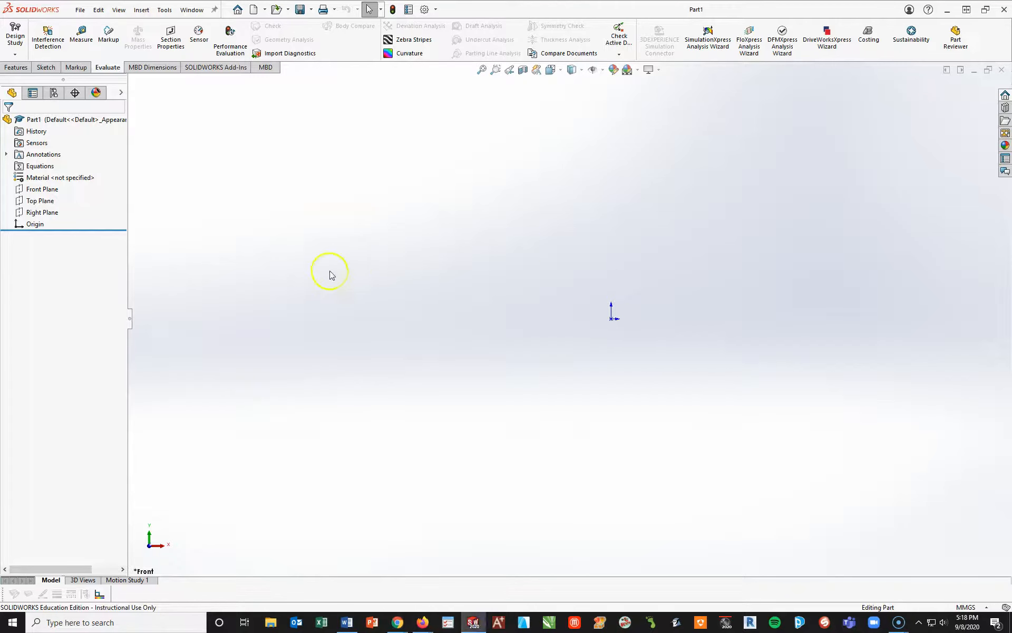
Step: Start a sketch on the Front Plane and draw a circle of radius about 15 mm centred on the origin
left_click(42, 189)
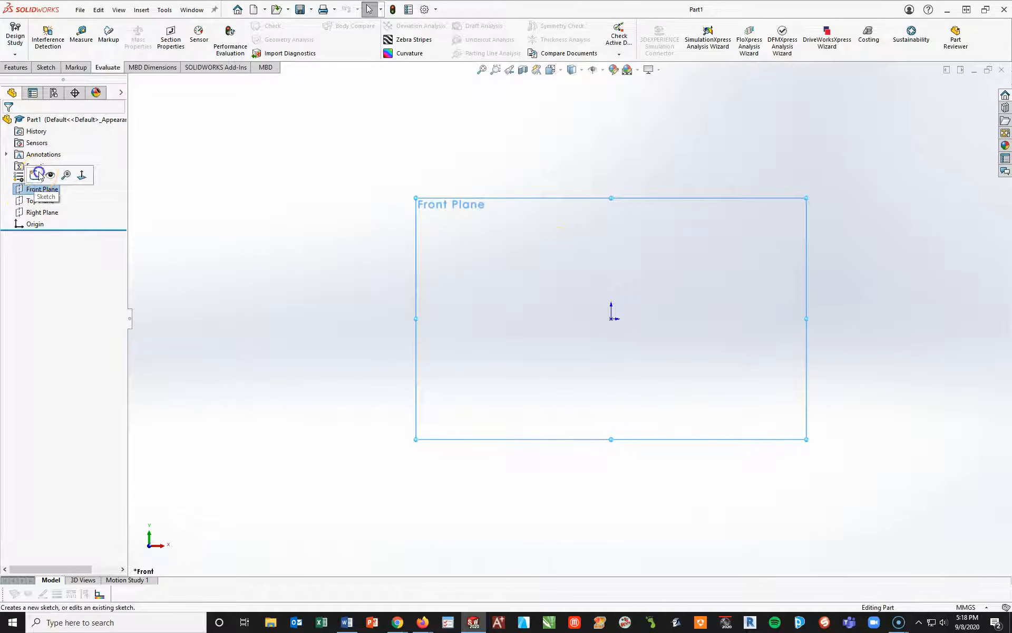
left_click(42, 174)
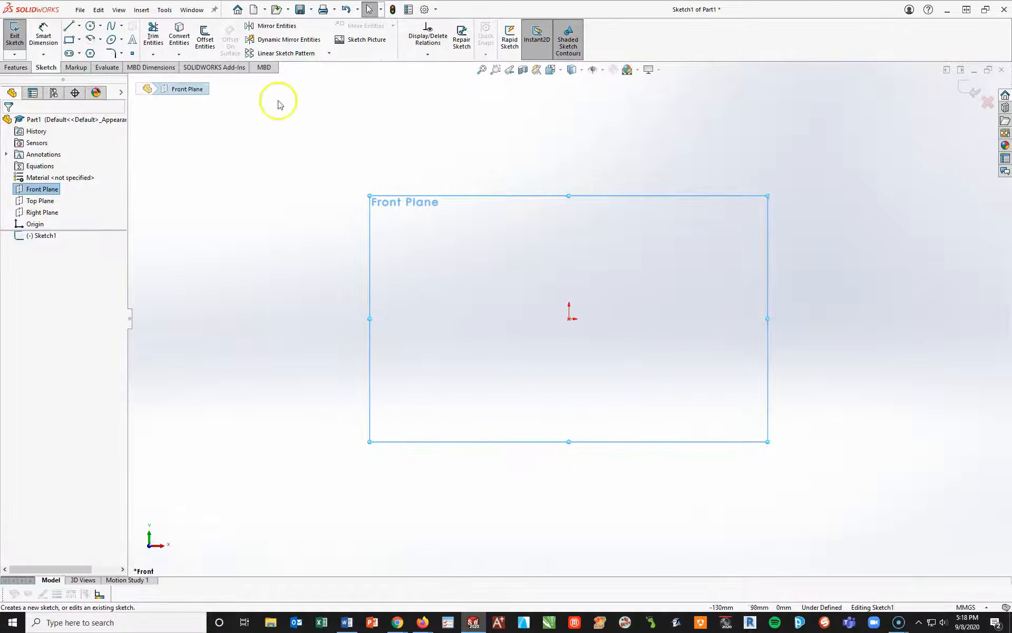
left_click(87, 26)
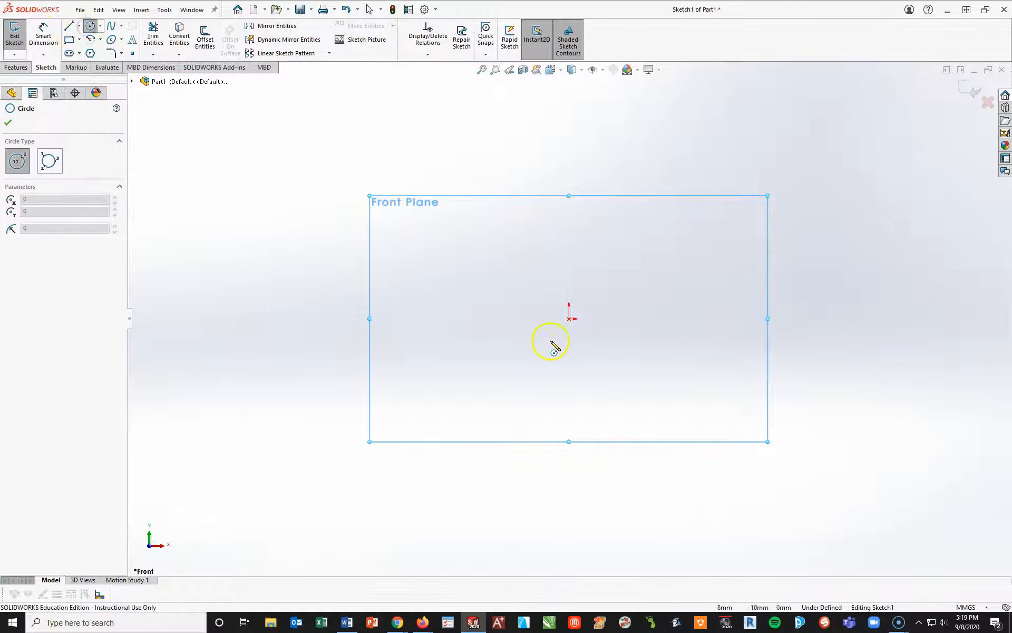
left_click(569, 318)
left_click(584, 350)
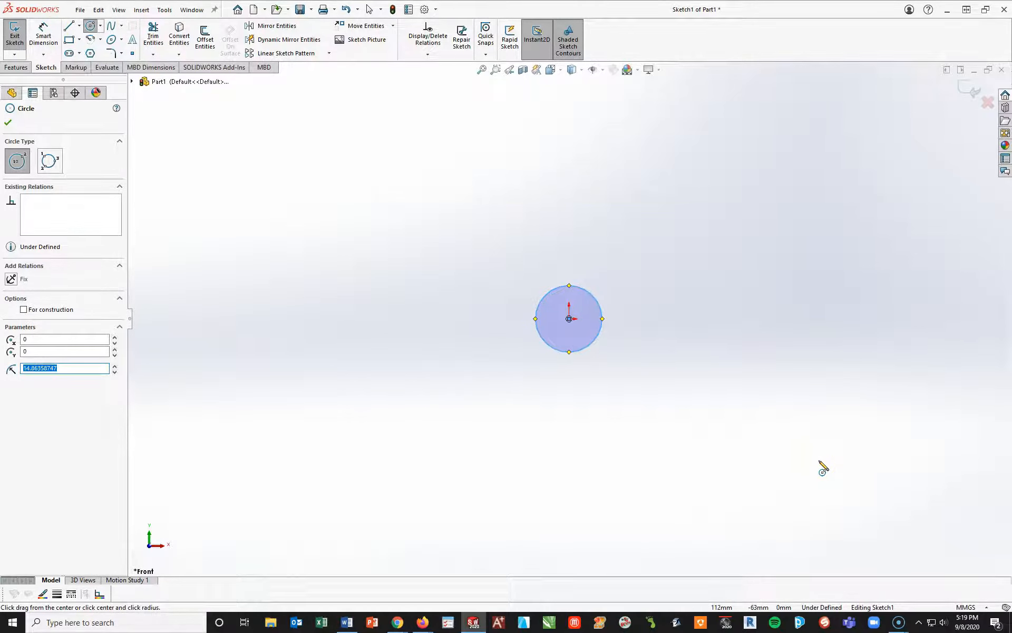
Step: Dimension the diameter of the circle at the origin as 14.30 mm
left_click(44, 36)
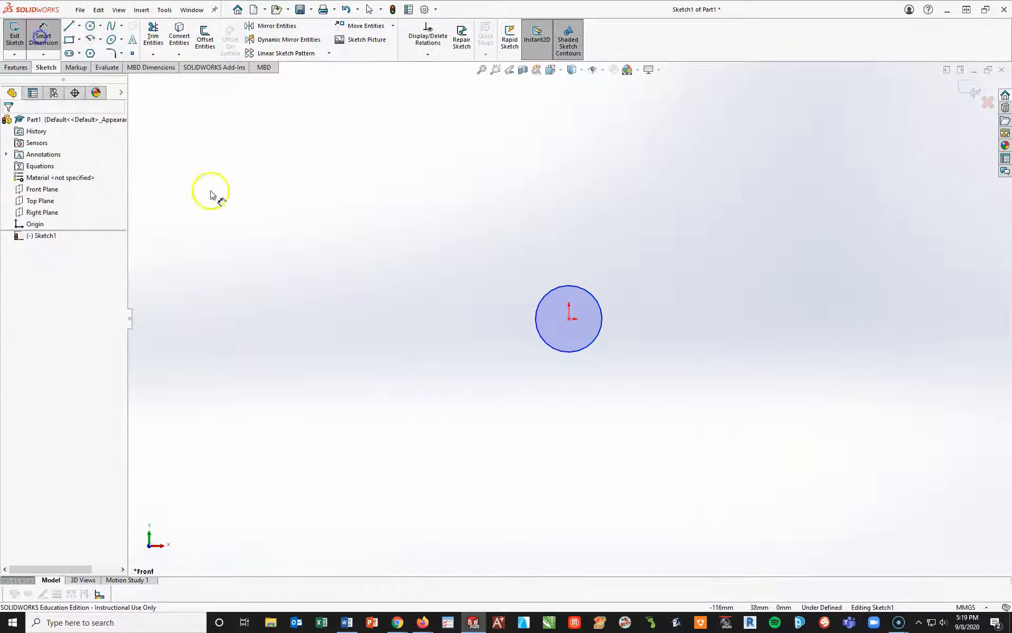
left_click(548, 291)
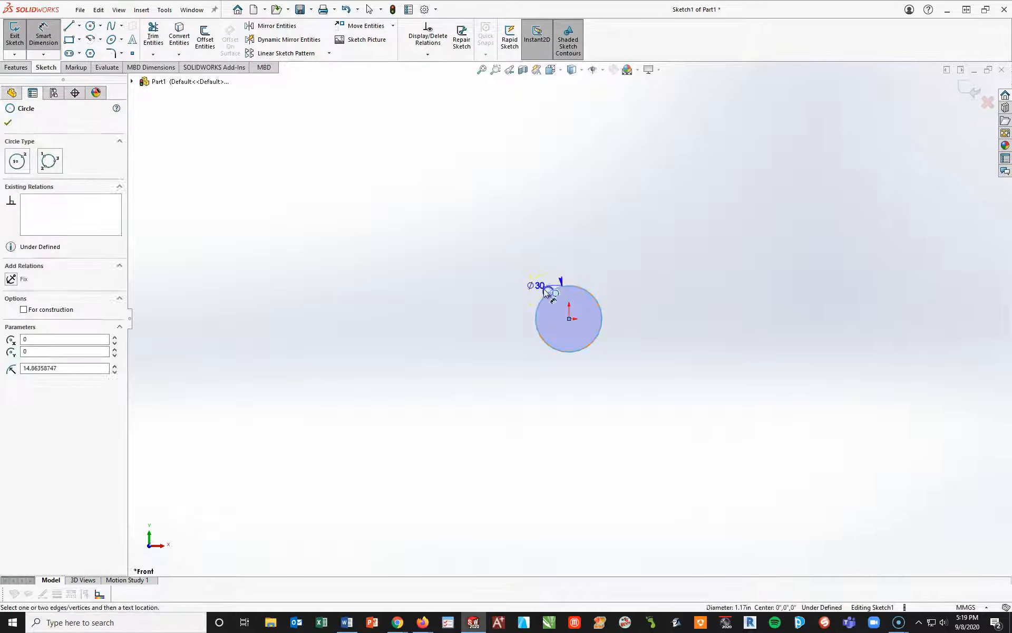
left_click(463, 241)
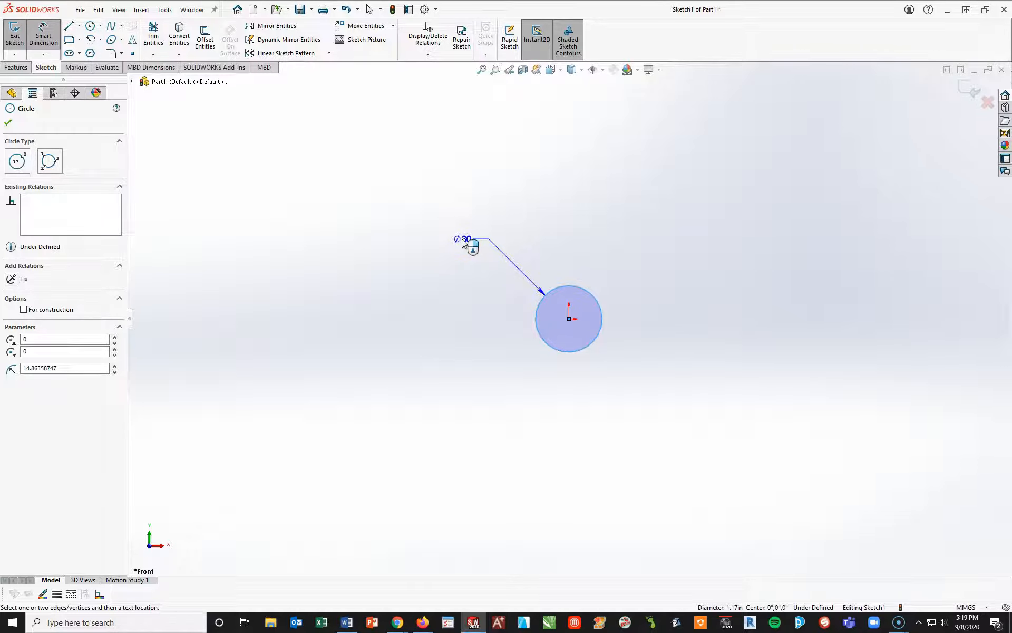
left_click(467, 239)
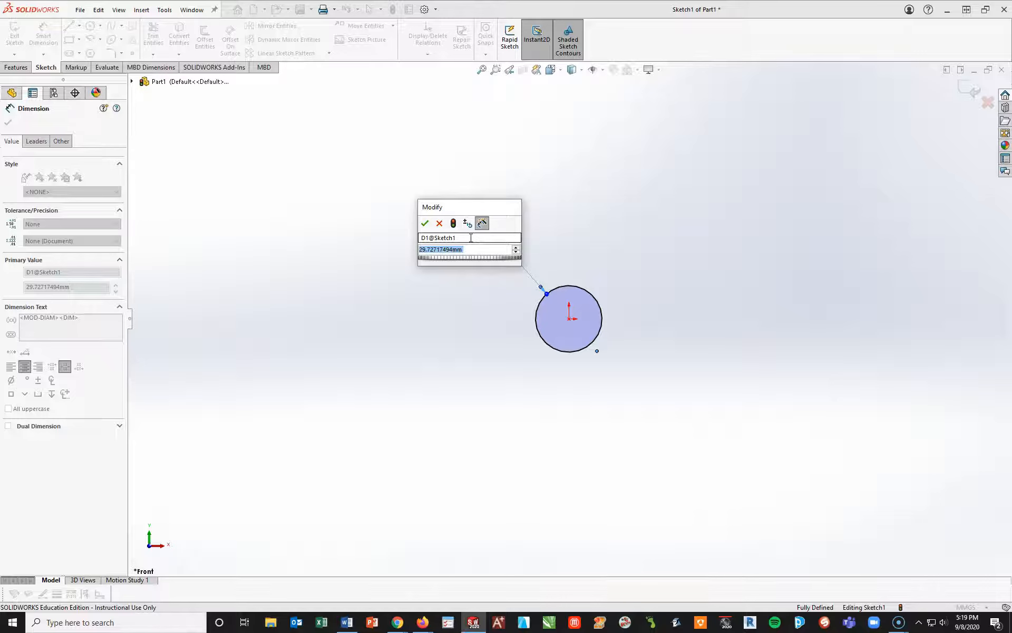
type("14.3")
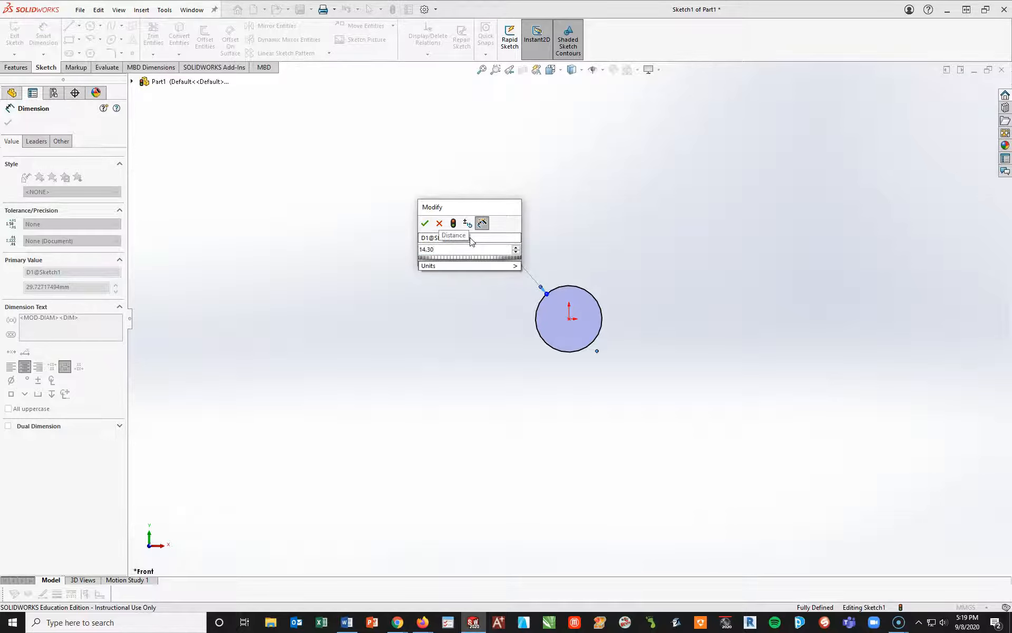
type("0")
left_click(425, 223)
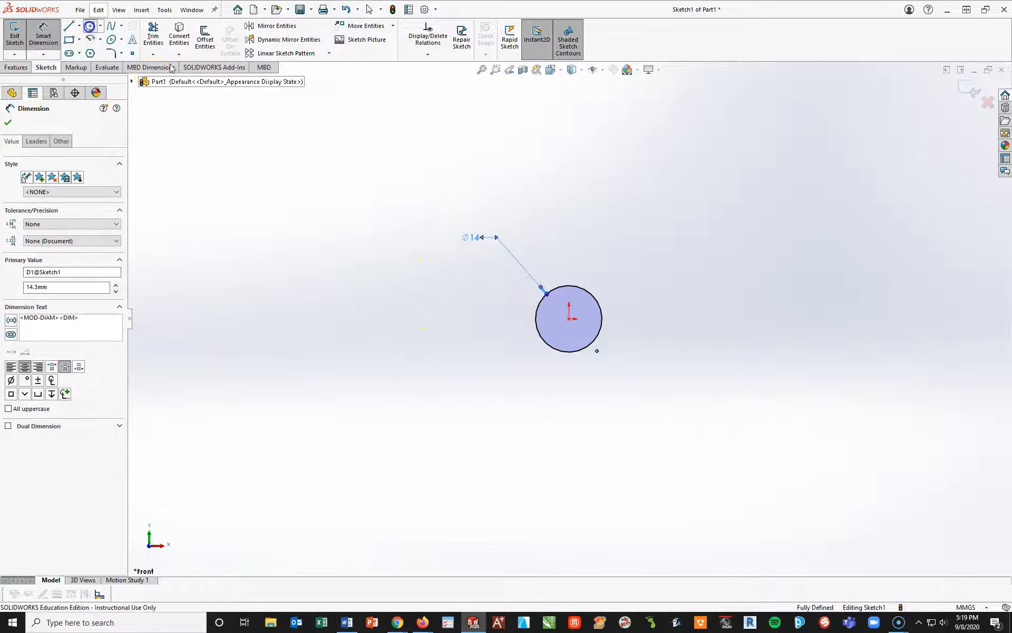
Step: Sketch a second circle of radius about 5 mm, centred about 52 mm right of and 23 mm above the origin
left_click(90, 25)
left_click_drag(812, 212, 825, 233)
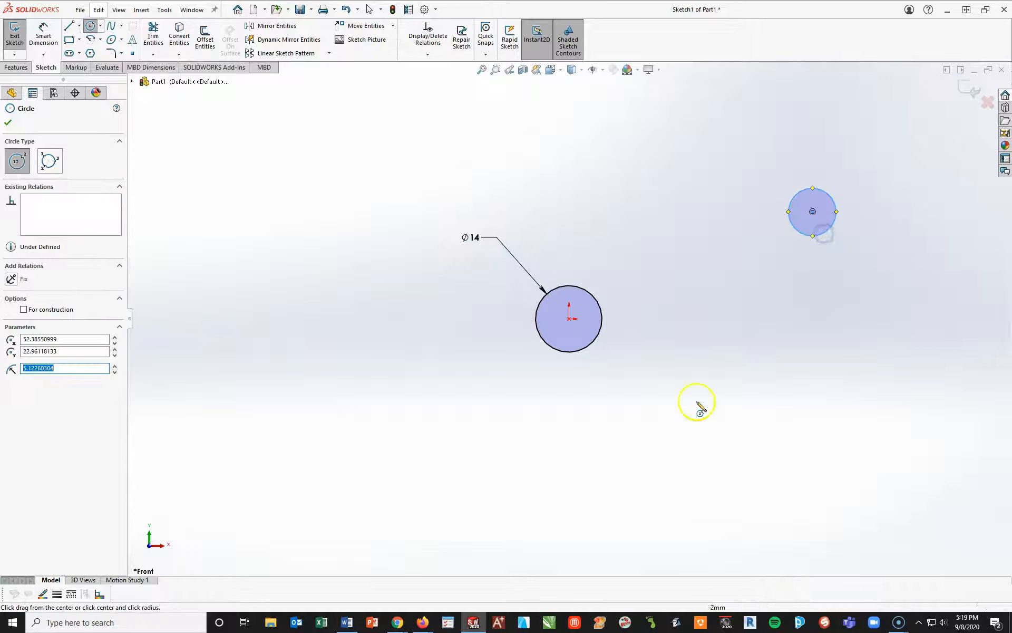
Step: Sketch the outline's vertical left edge, lower-left chamfer, horizontal lower edge, tangent arc of radius about 6 mm, larger reverse arc and short bottom line
left_click(69, 25)
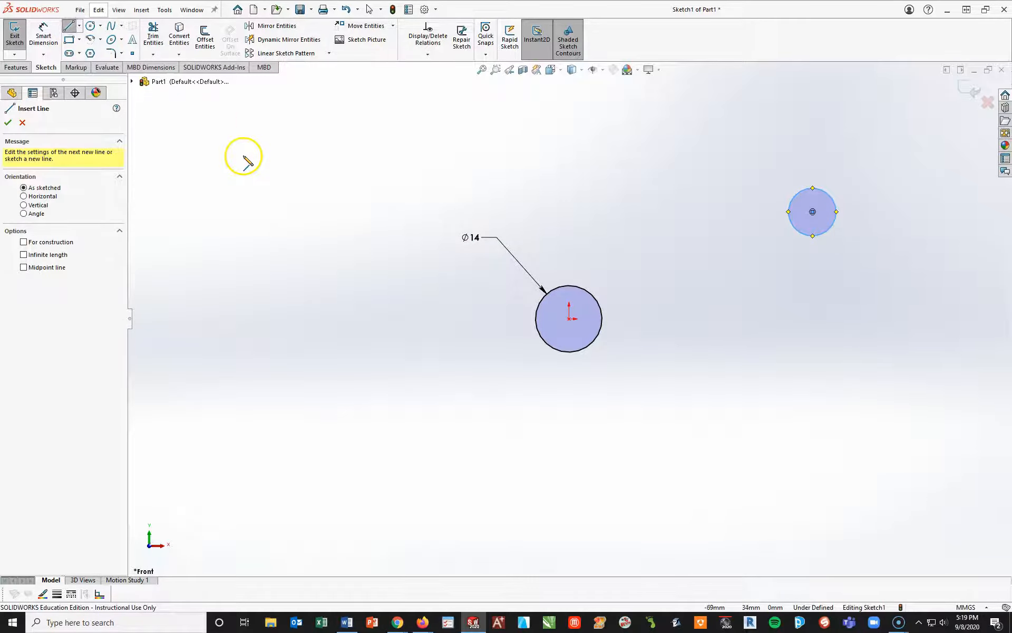
left_click(458, 275)
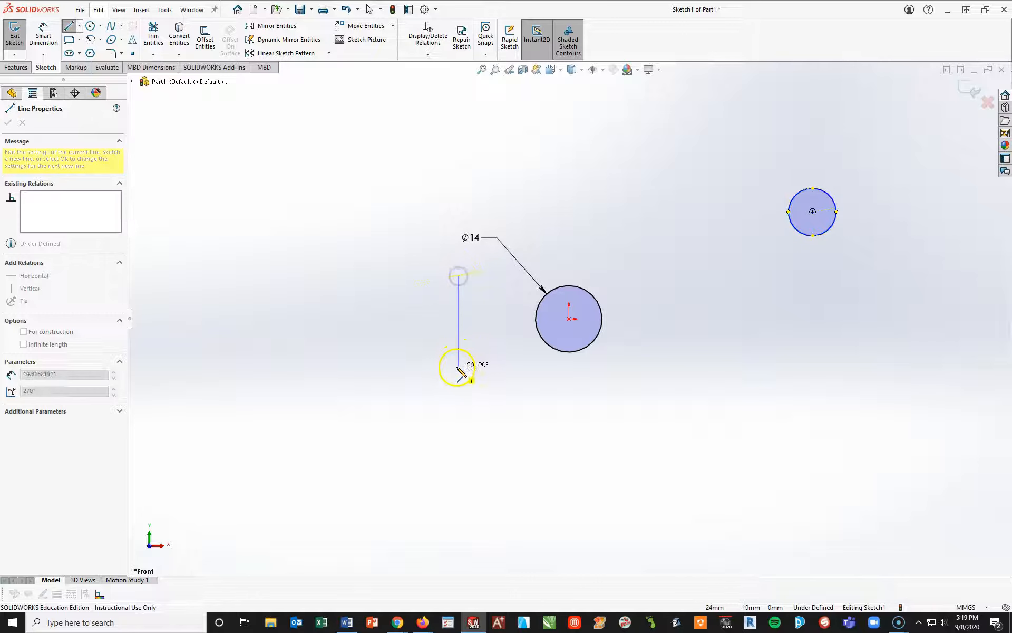
left_click(458, 372)
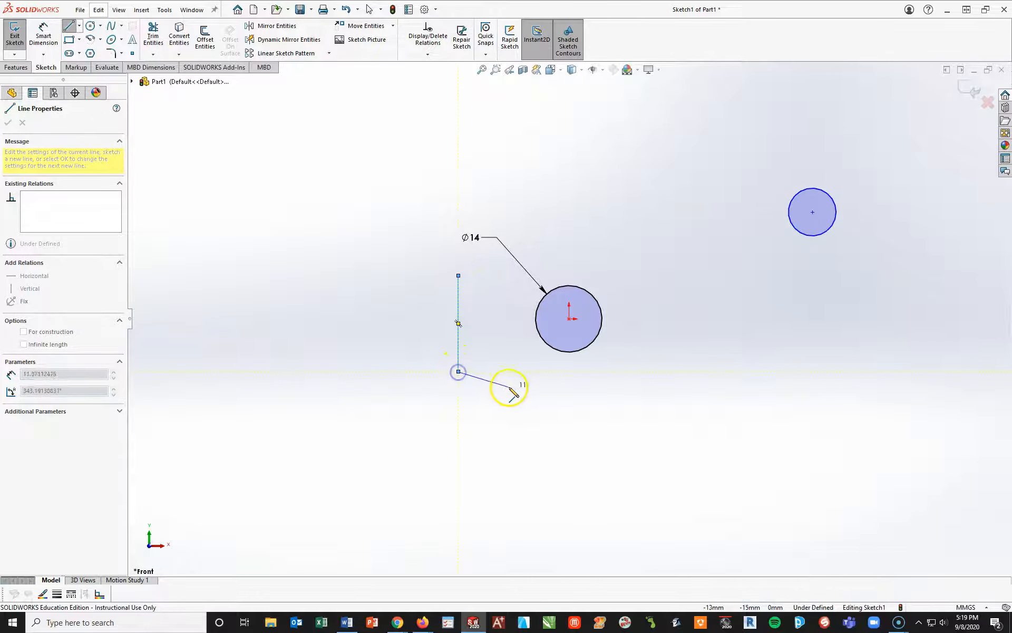
left_click(496, 401)
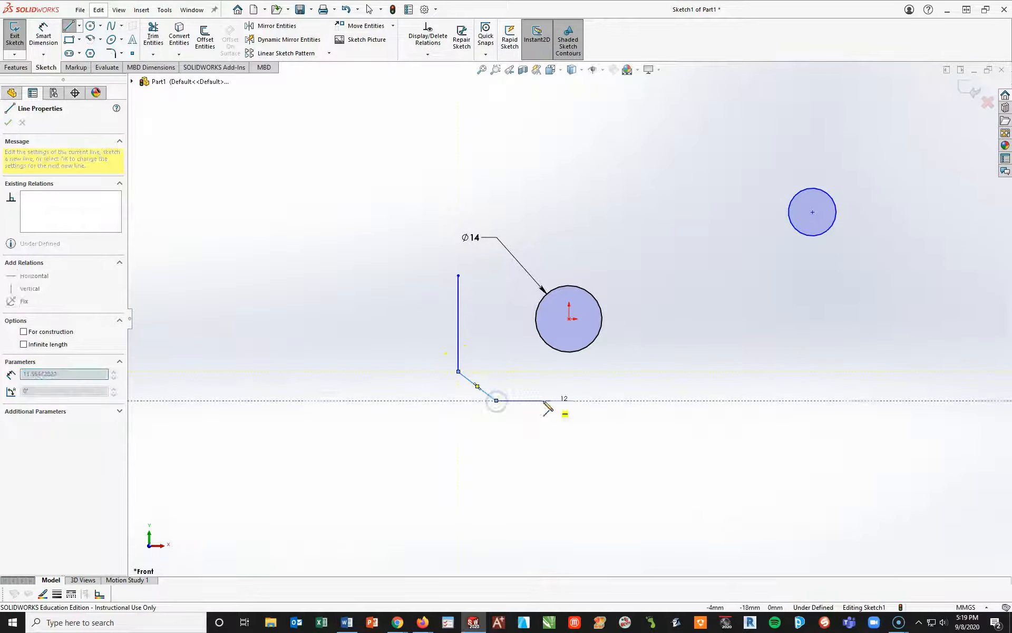
left_click(625, 401)
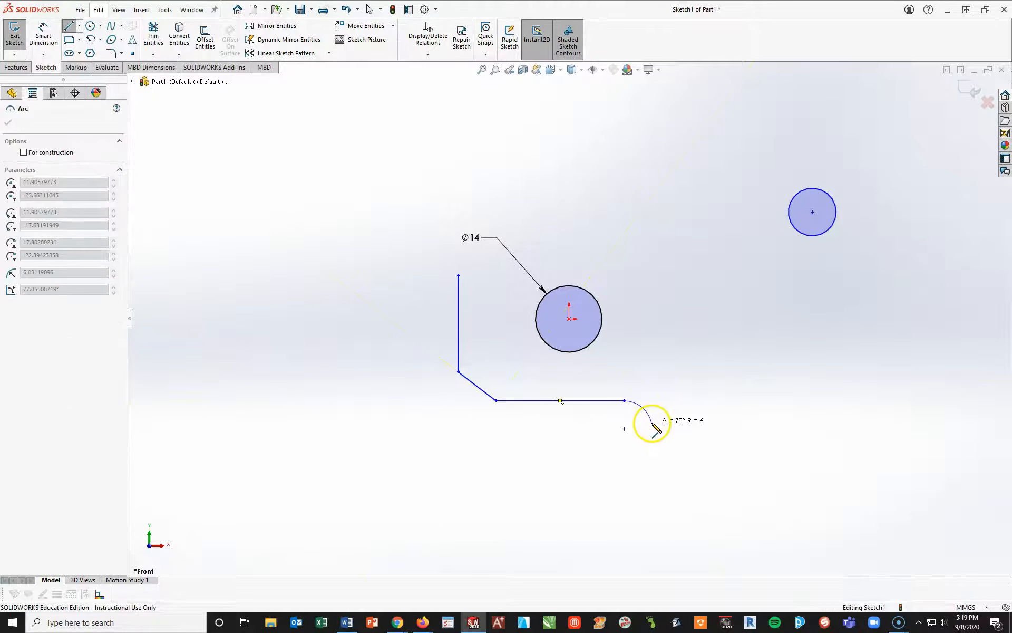
left_click(652, 424)
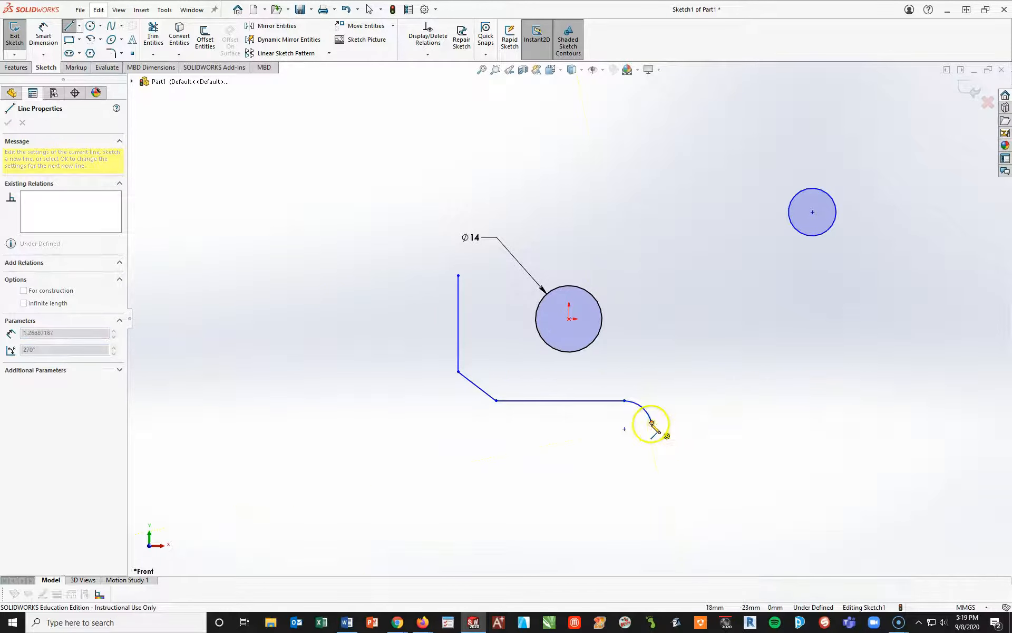
left_click(717, 527)
left_click(766, 527)
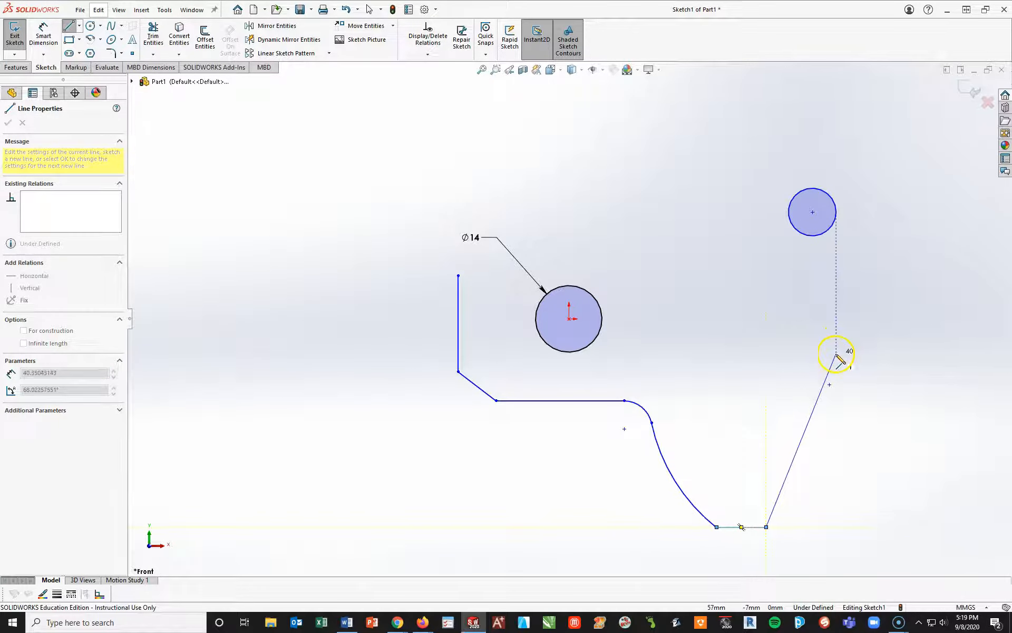
Step: Close the outline with the slanted and vertical right edges, upper-right chamfer, top edge, concave arc, sloped line about 27 mm long and upper-left chamfer
left_click(825, 368)
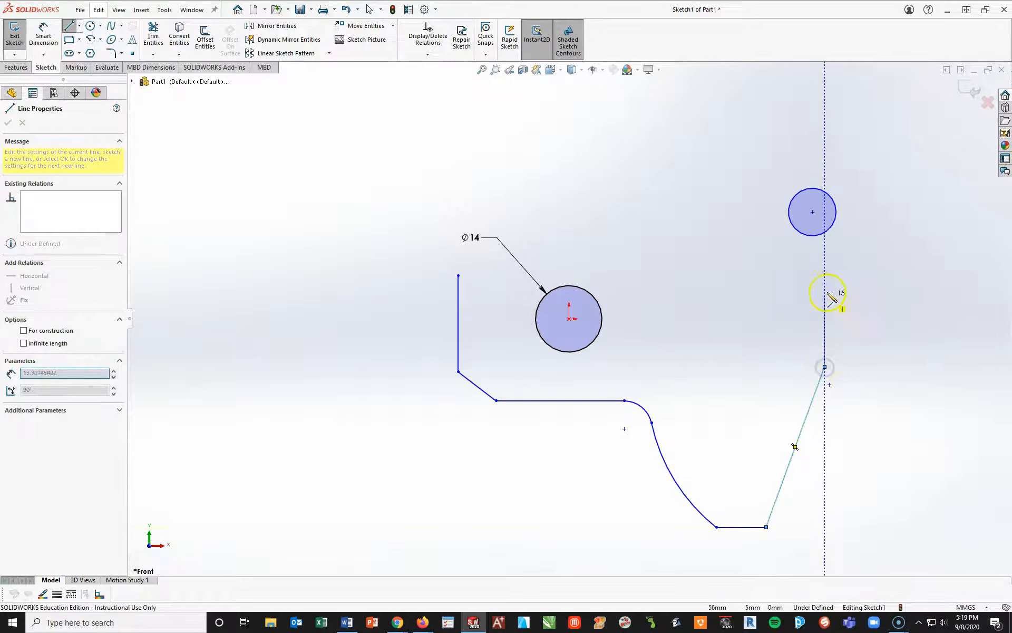
left_click(824, 263)
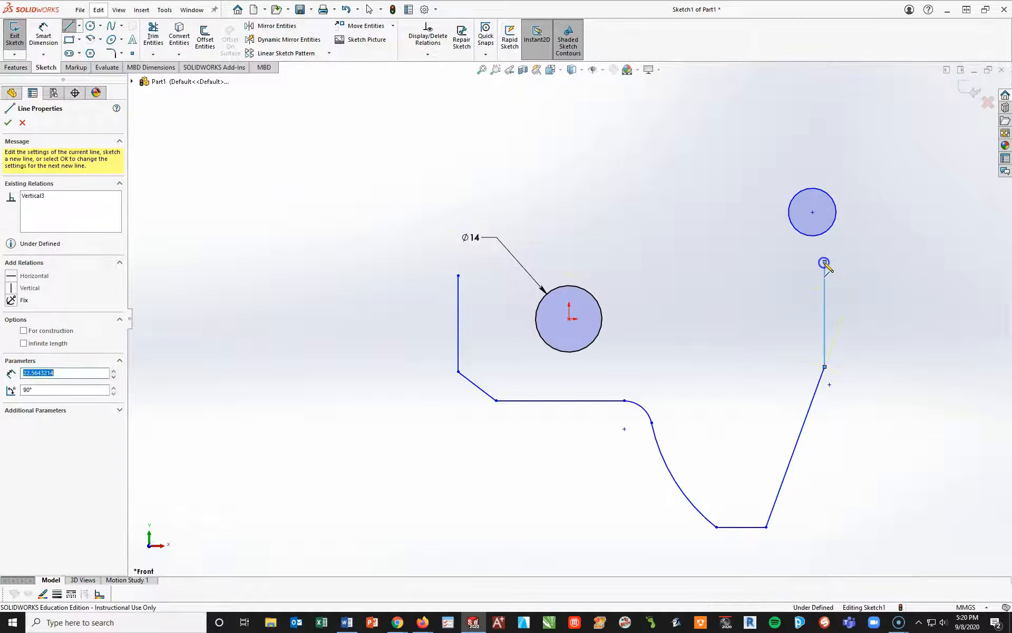
left_click(789, 234)
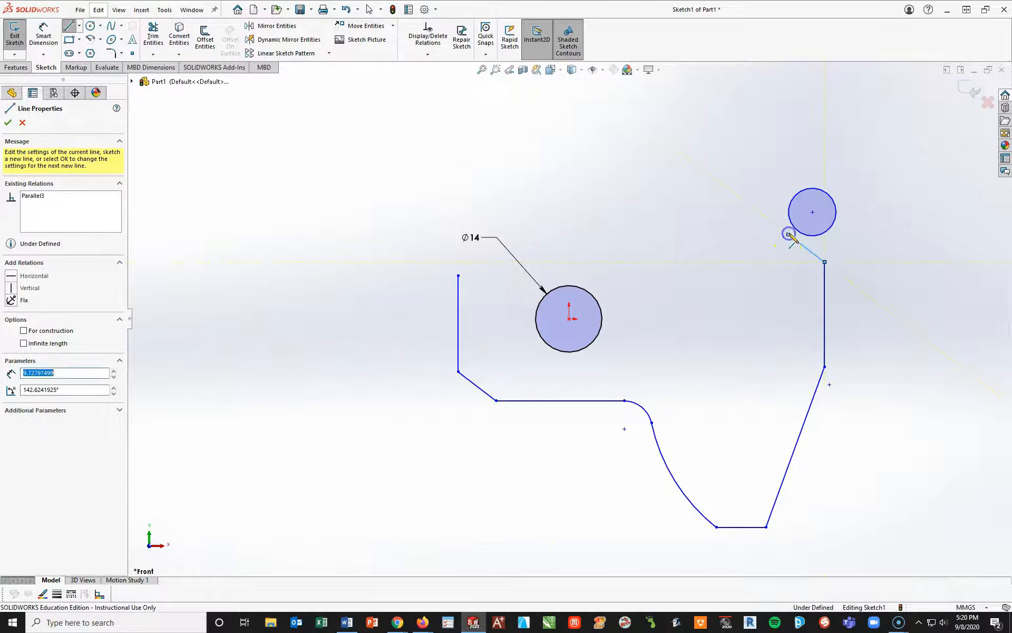
left_click(695, 235)
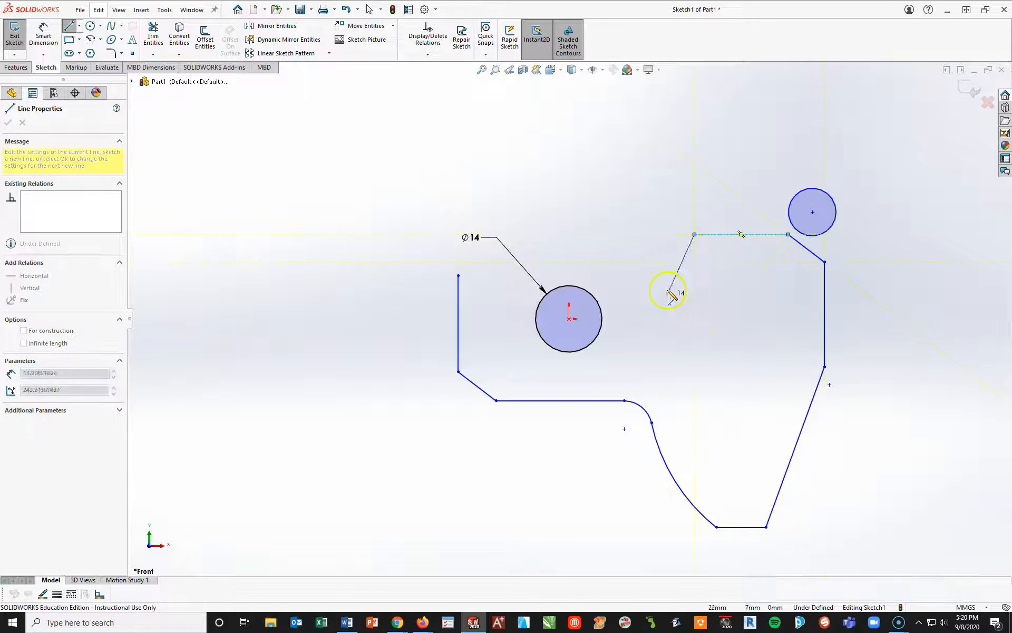
left_click(612, 274)
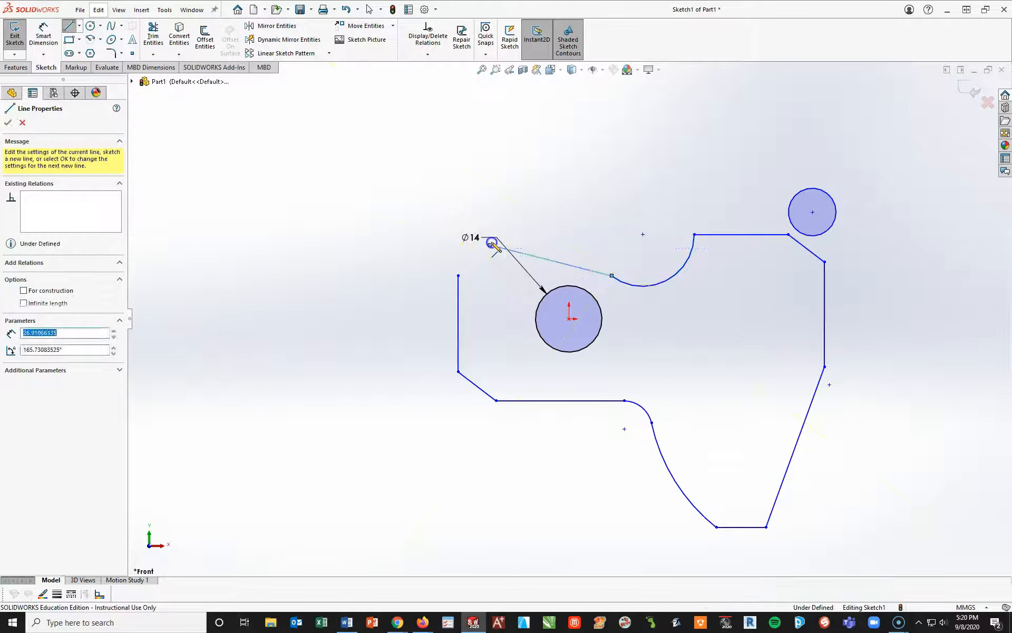
left_click(489, 244)
left_click(458, 275)
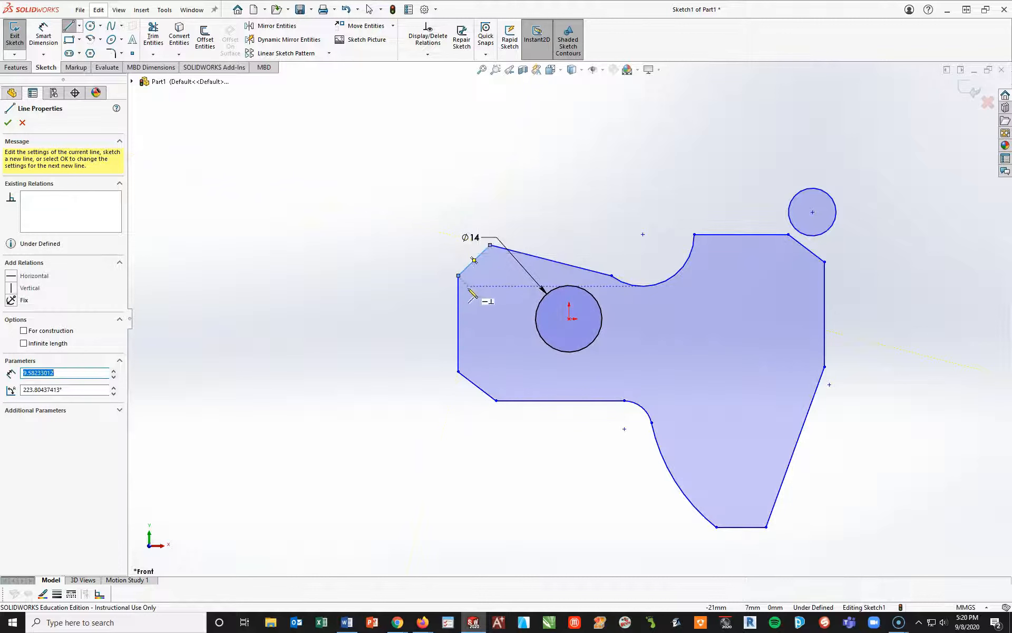
key("Escape")
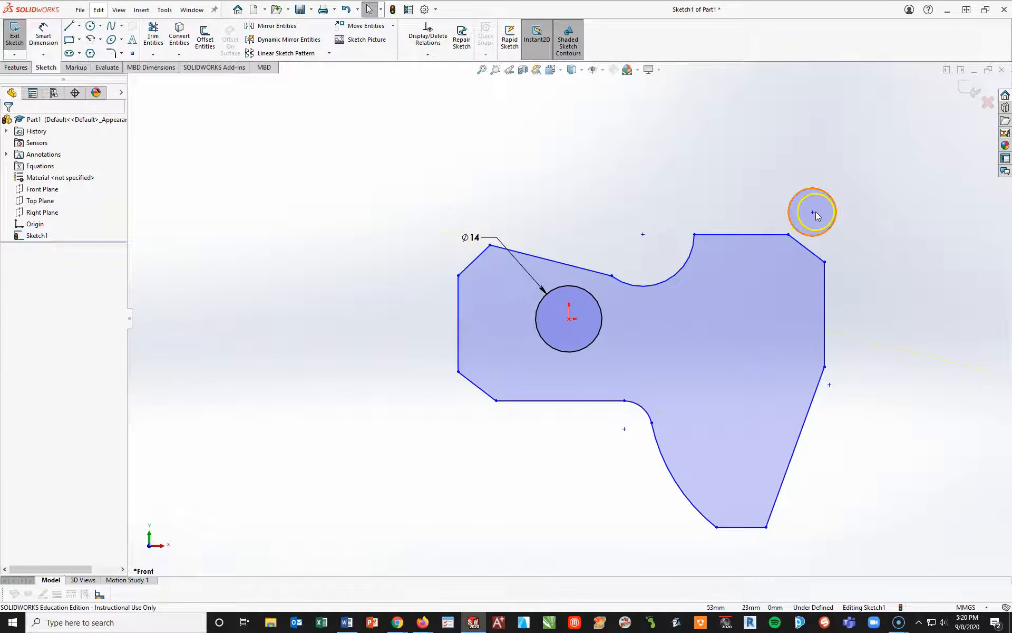
Step: Move the smaller circle inside the upper-right part of the closed outline
left_click(812, 212)
left_click_drag(813, 213, 751, 282)
left_click(852, 355)
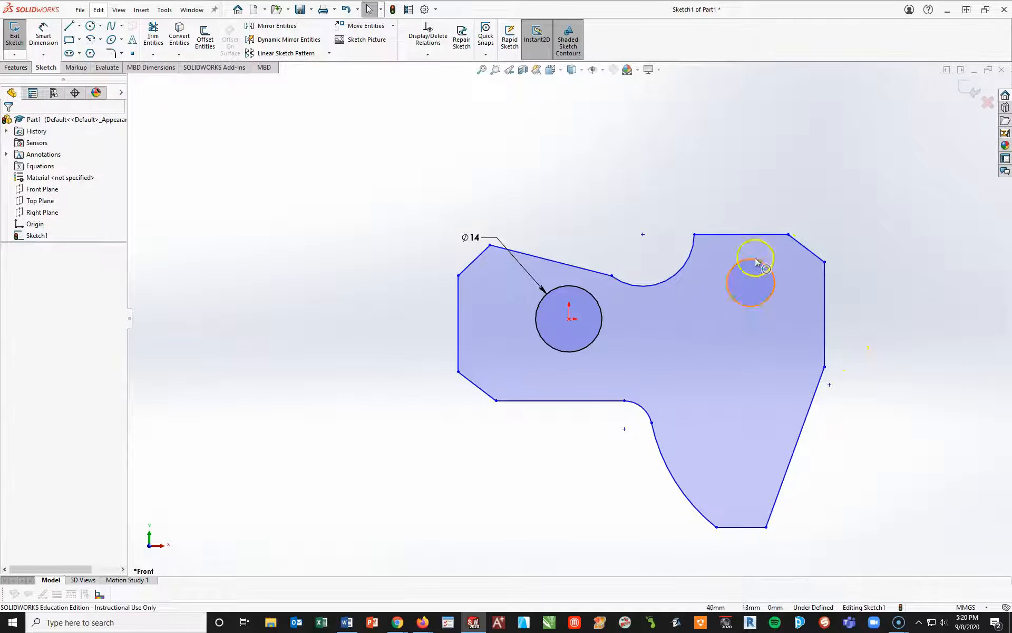
Step: Make the sloped upper line tangent to the concave arc
left_click(601, 276)
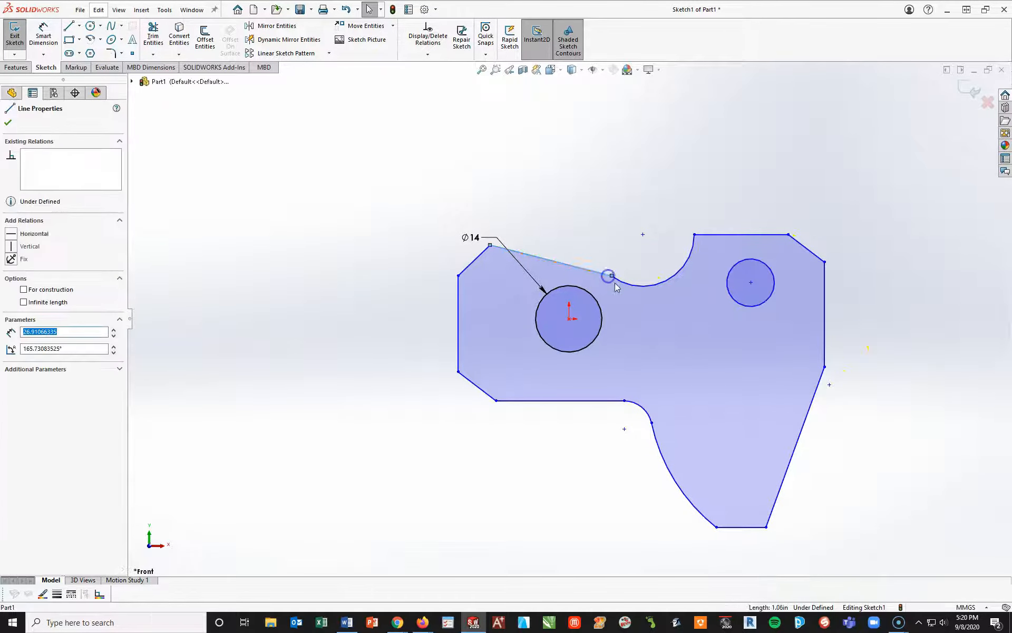
left_click(618, 280, "ctrl")
left_click(17, 294)
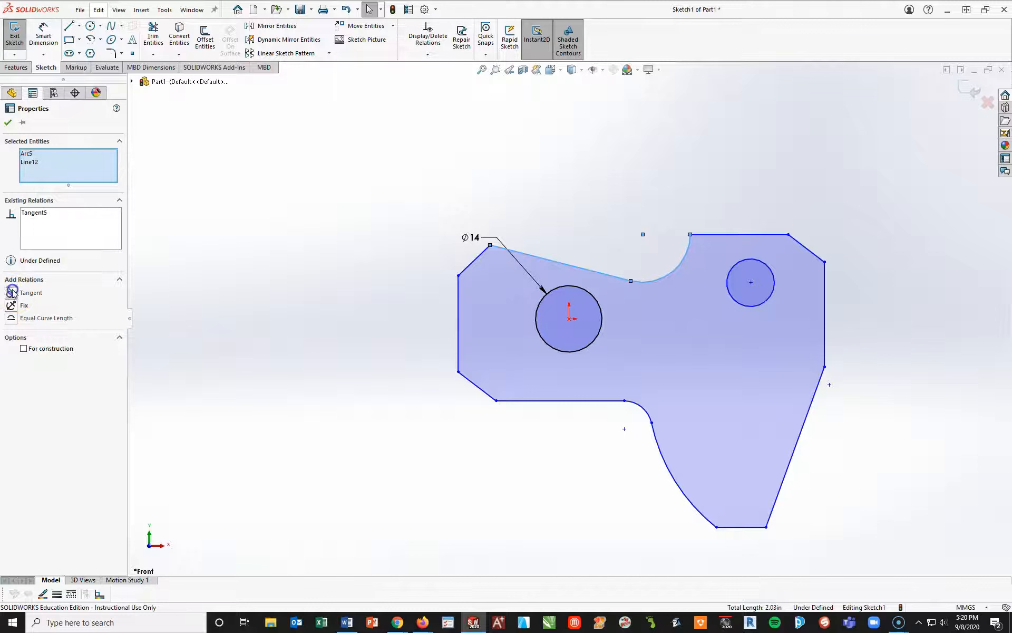
left_click(358, 414)
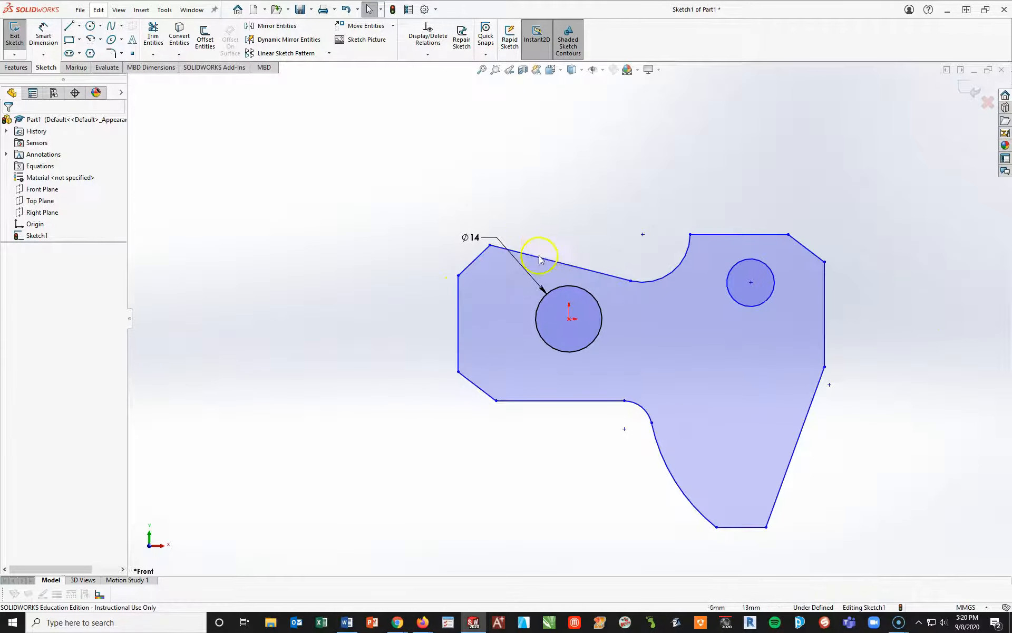
Step: Replace the sloped upper line with a horizontal edge about 8 mm long and a sloped line about 23 mm long ending at the concave arc
left_click(502, 249)
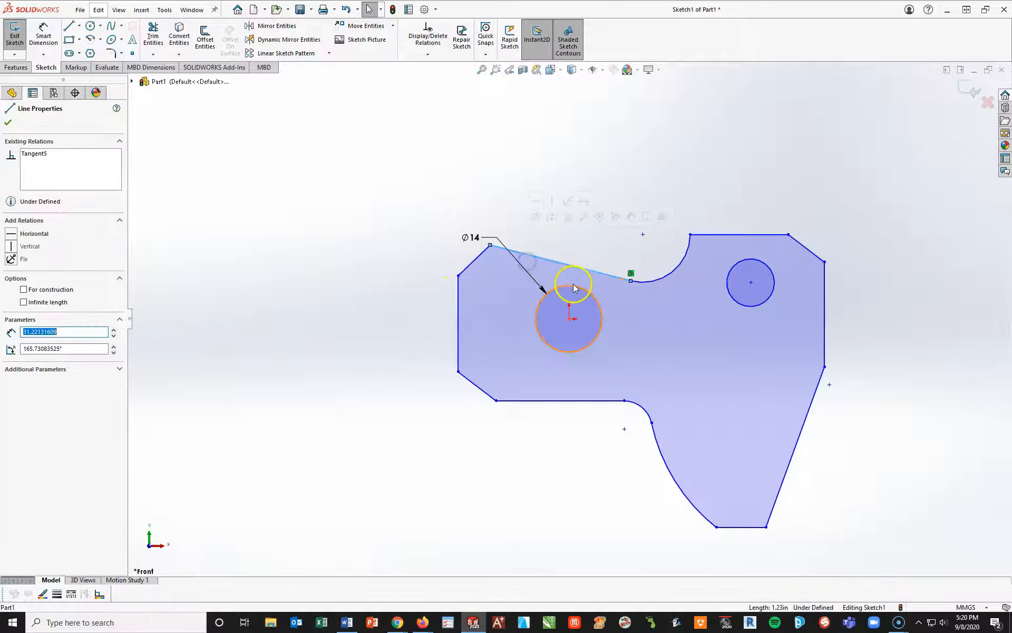
key("Delete")
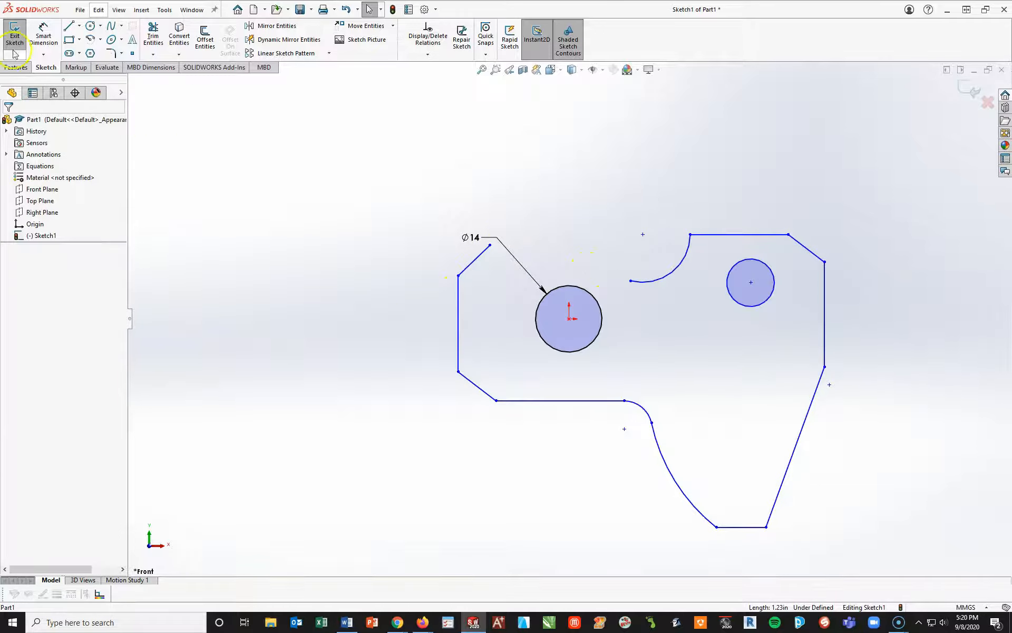
left_click(69, 29)
left_click(490, 245)
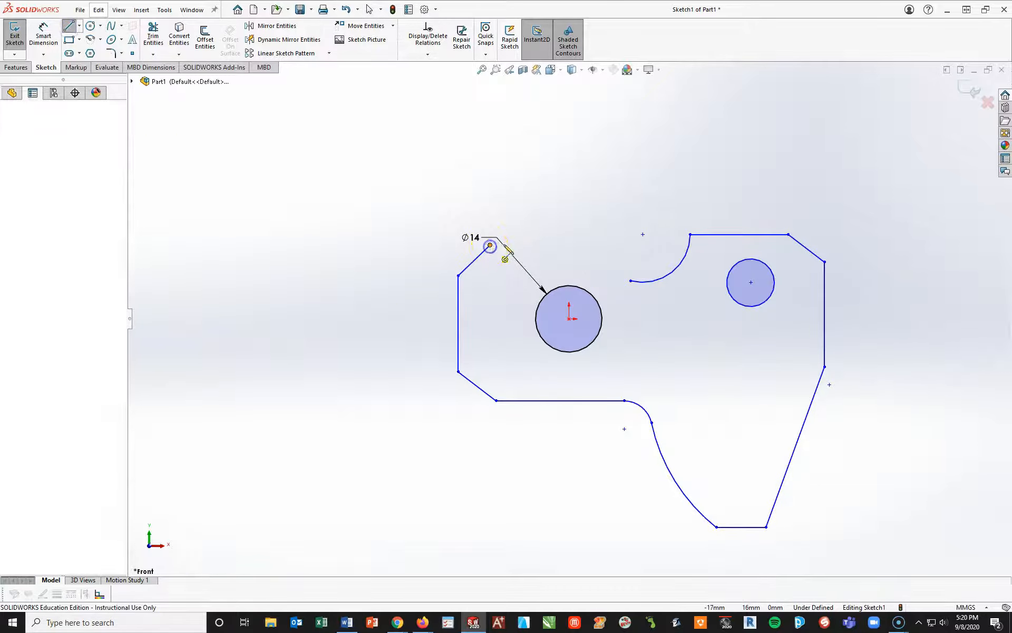
left_click(529, 245)
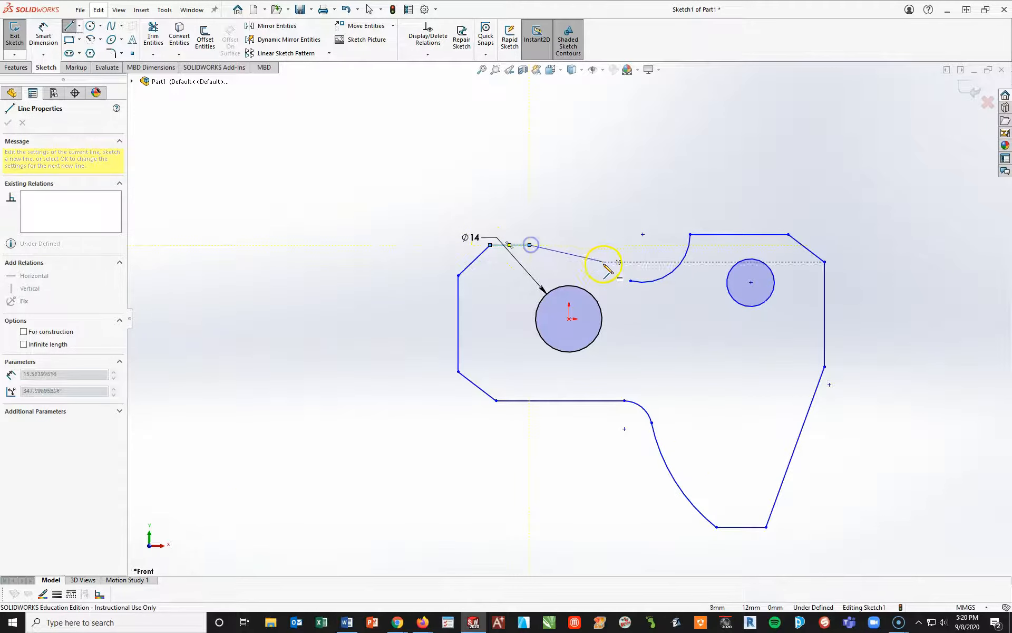
left_click(631, 281)
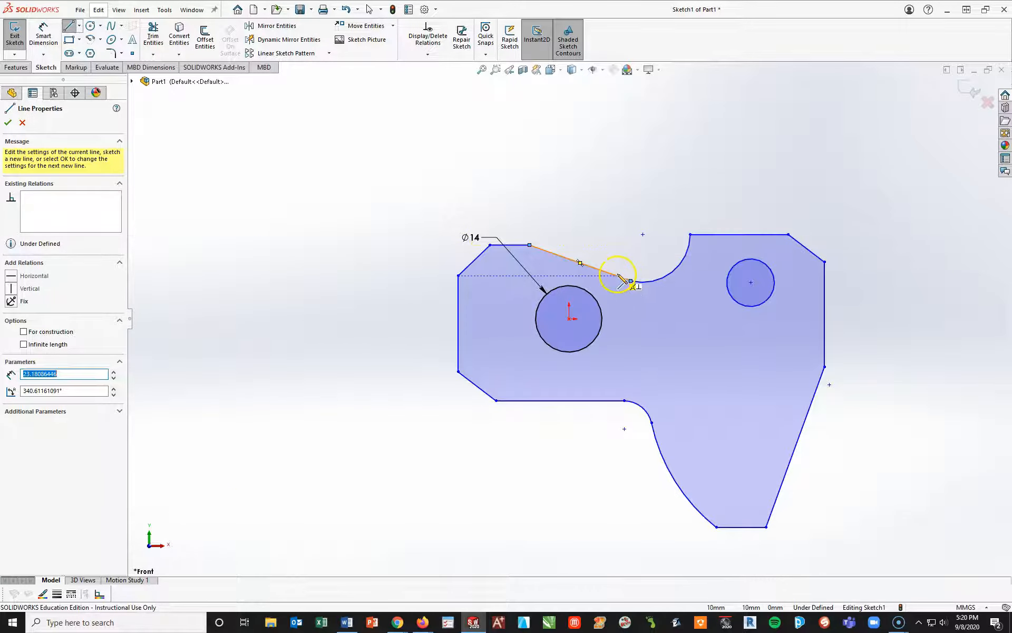
key("Escape")
Step: Add a tangent relation between the redrawn sloped line and the concave arc
left_click(615, 277)
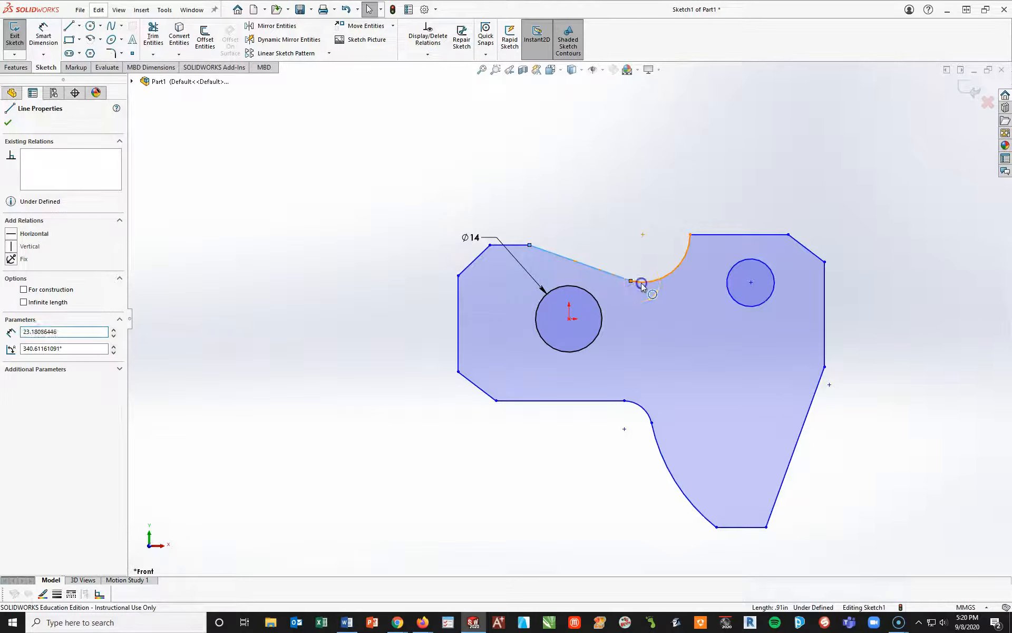
left_click(641, 281, "ctrl")
left_click(10, 293)
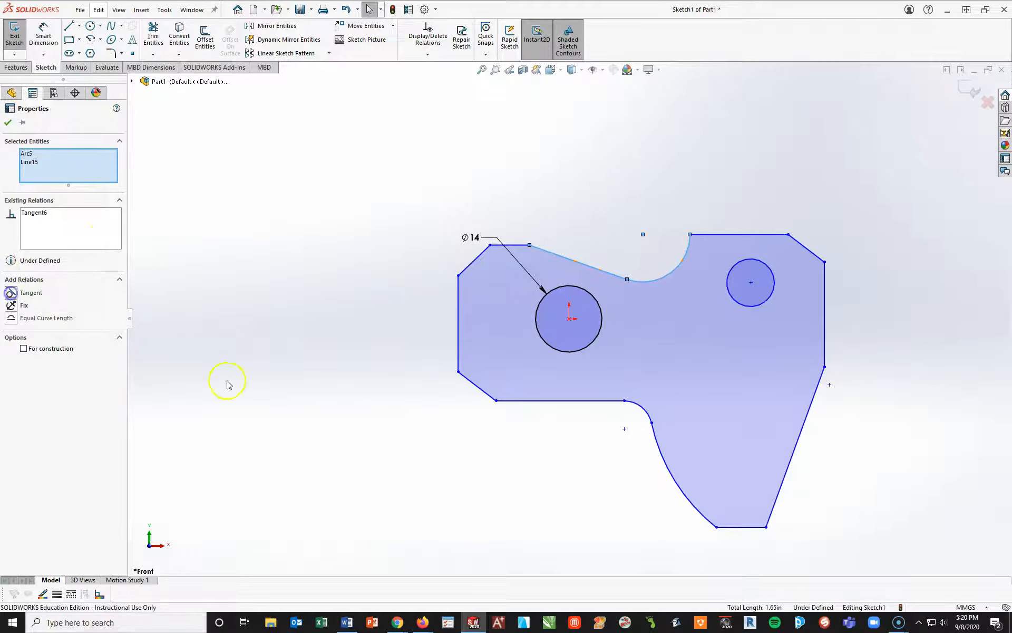
left_click(288, 406)
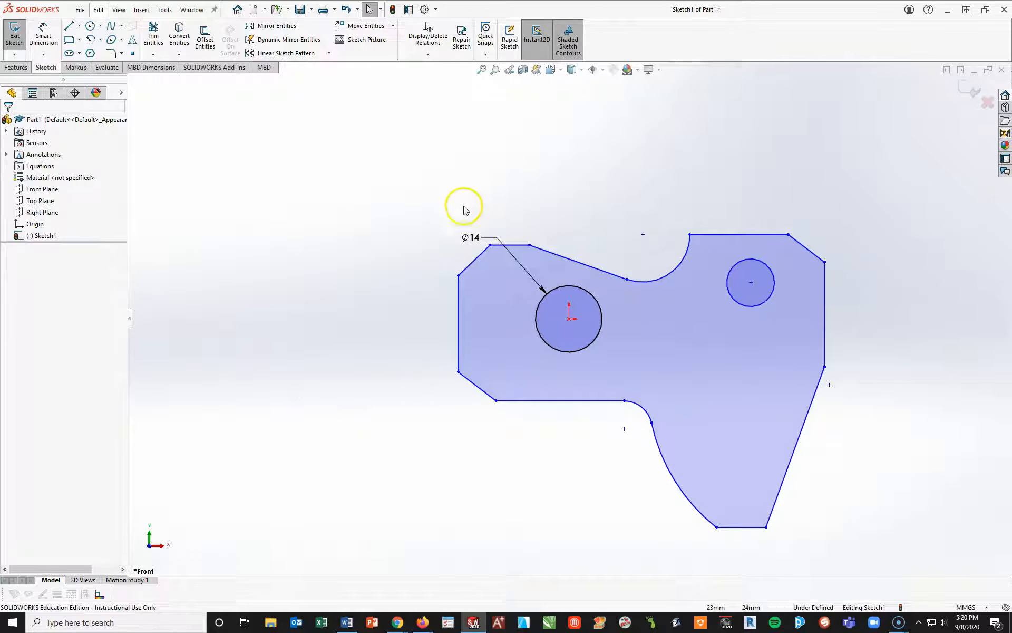
Step: Move the origin hole's diameter dimension outside the outline and align the short top edge's right endpoint vertically with the origin
left_click_drag(468, 237, 434, 224)
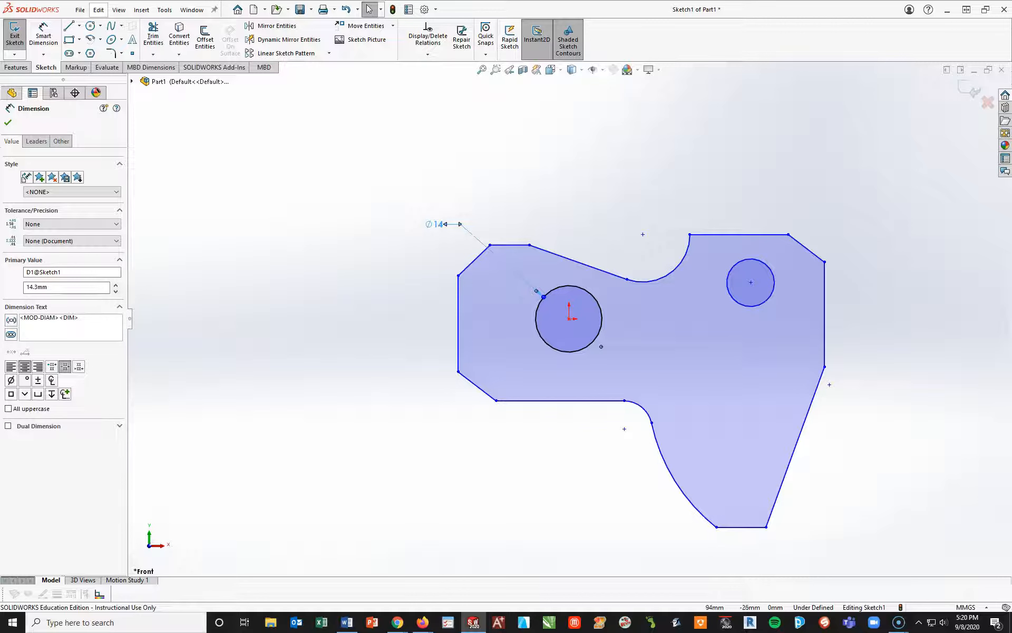
left_click(569, 319)
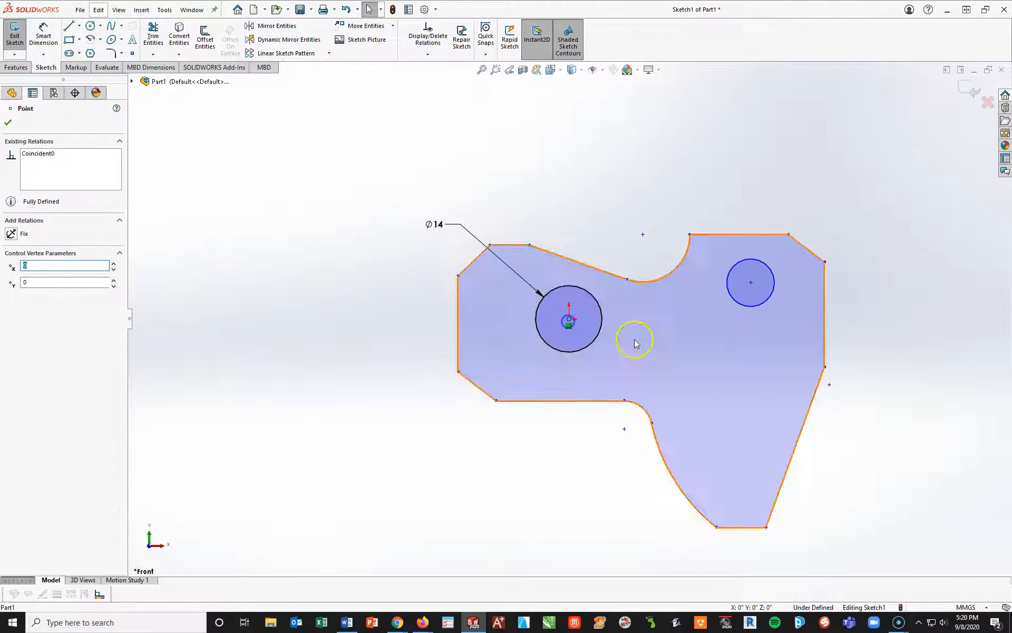
left_click(529, 246, "ctrl")
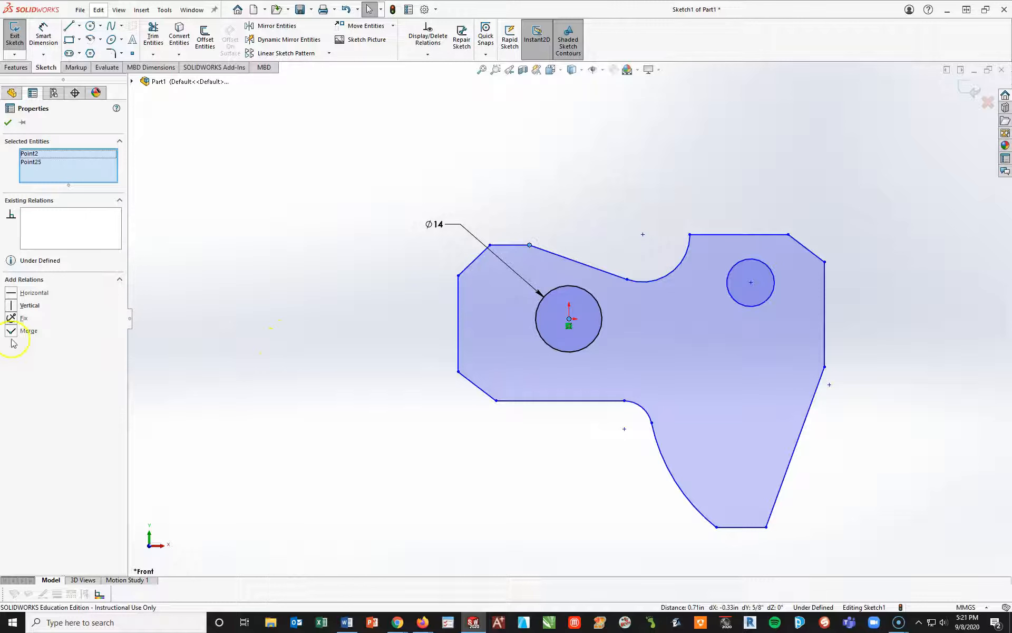
left_click(12, 306)
left_click(481, 491)
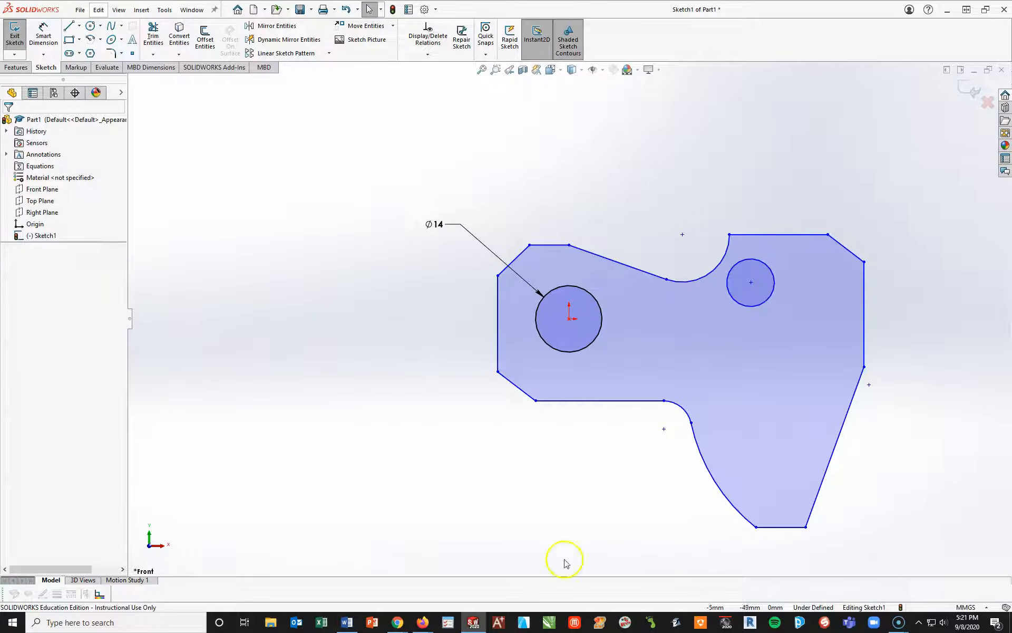
Step: Dimension the upper-left chamfer's horizontal width as 7 mm
left_click(44, 36)
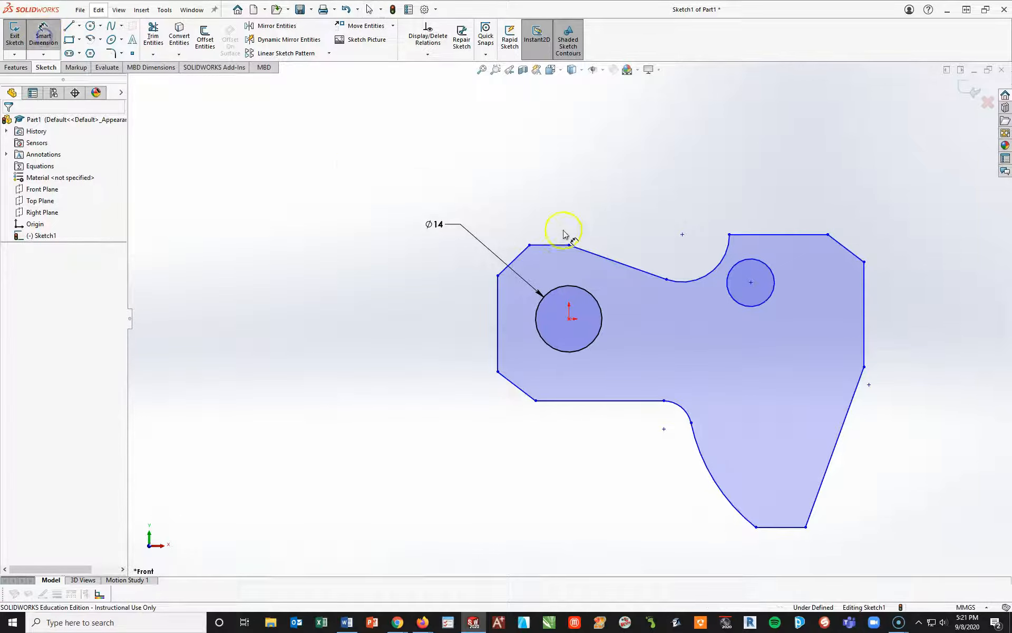
left_click(530, 245)
left_click(497, 276)
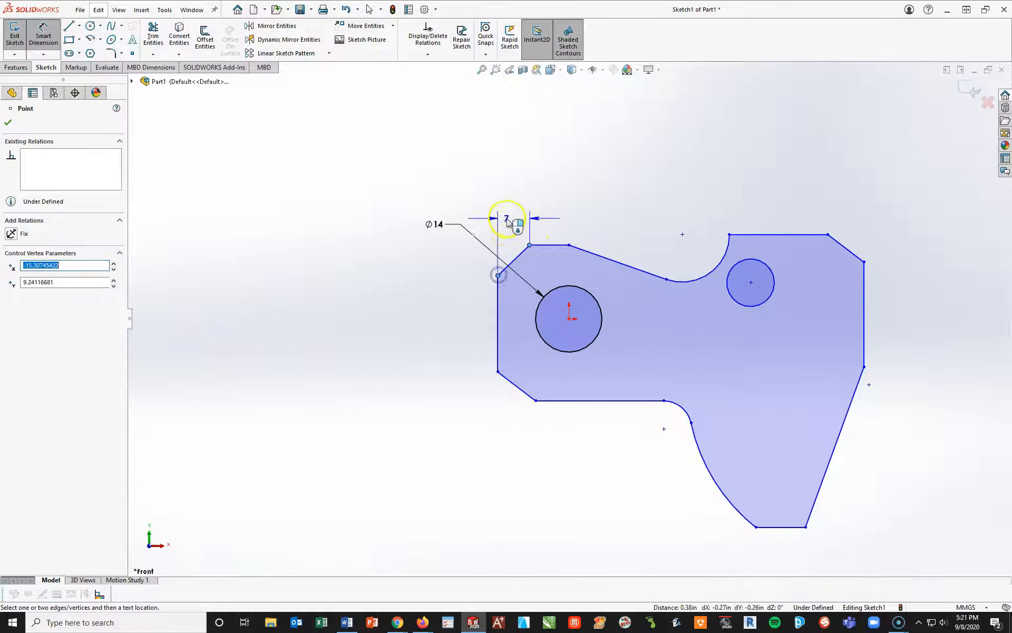
left_click(507, 216)
key("Return")
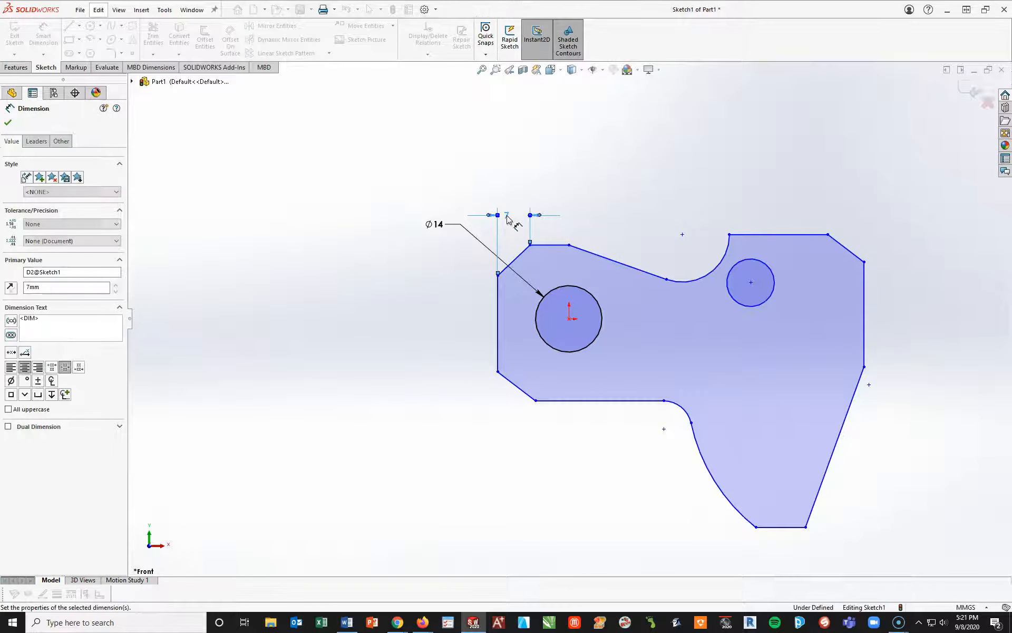
Step: Dimension the upper-left chamfer's vertical height as 7 mm and move the hole's diameter dimension clear of it
left_click(530, 244)
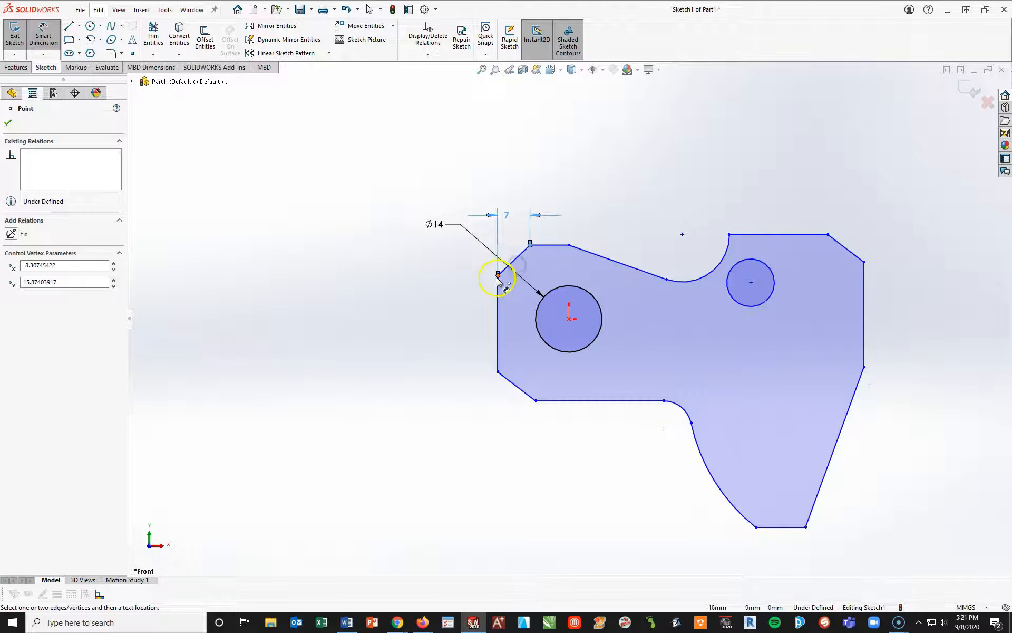
left_click(498, 274)
left_click(442, 260)
type("7")
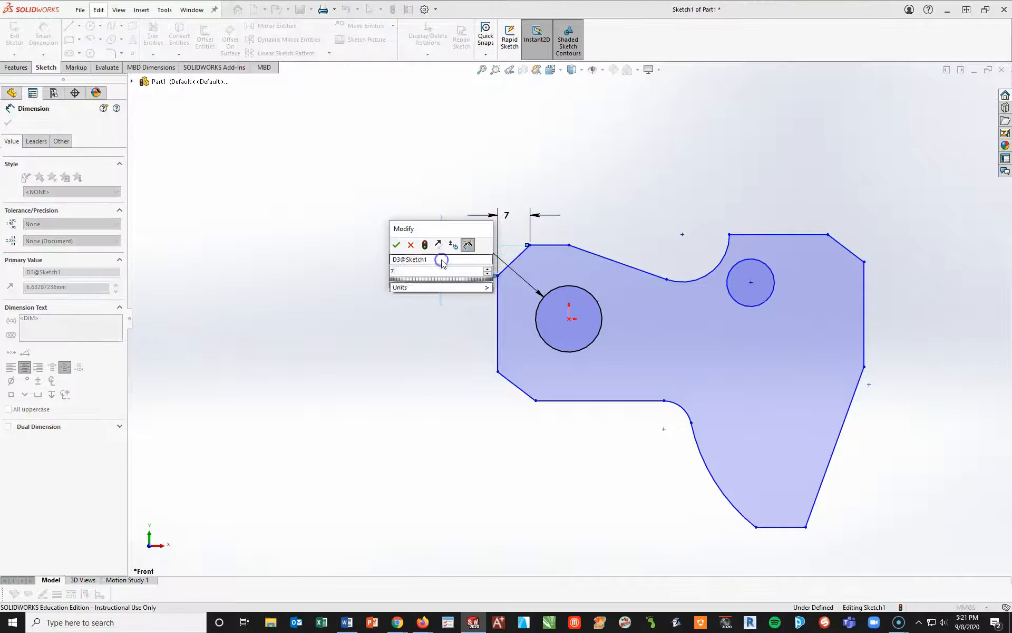
key("Return")
left_click_drag(431, 224, 418, 198)
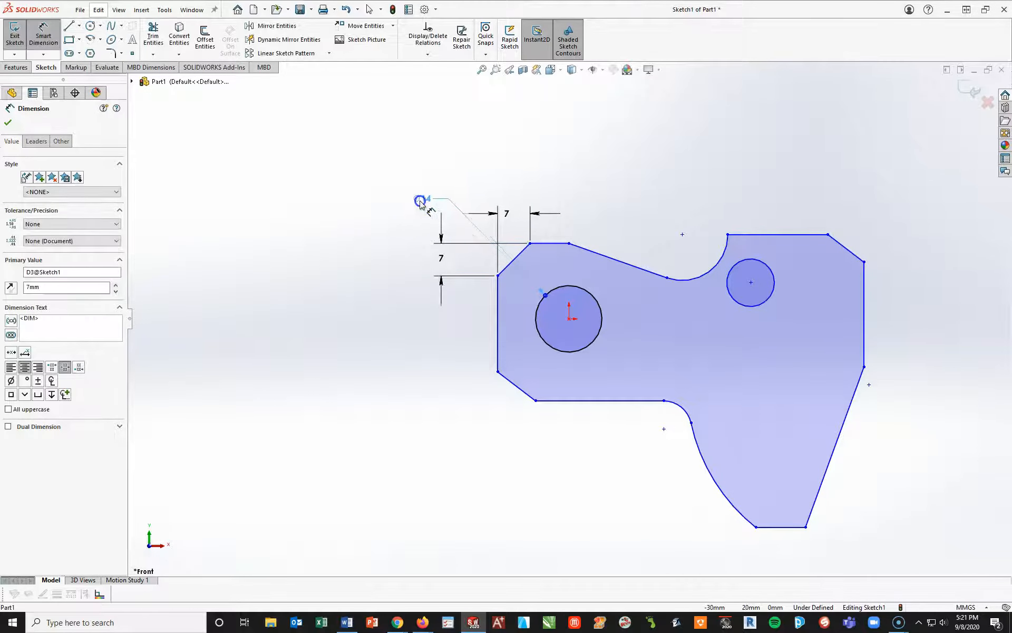
left_click(386, 236)
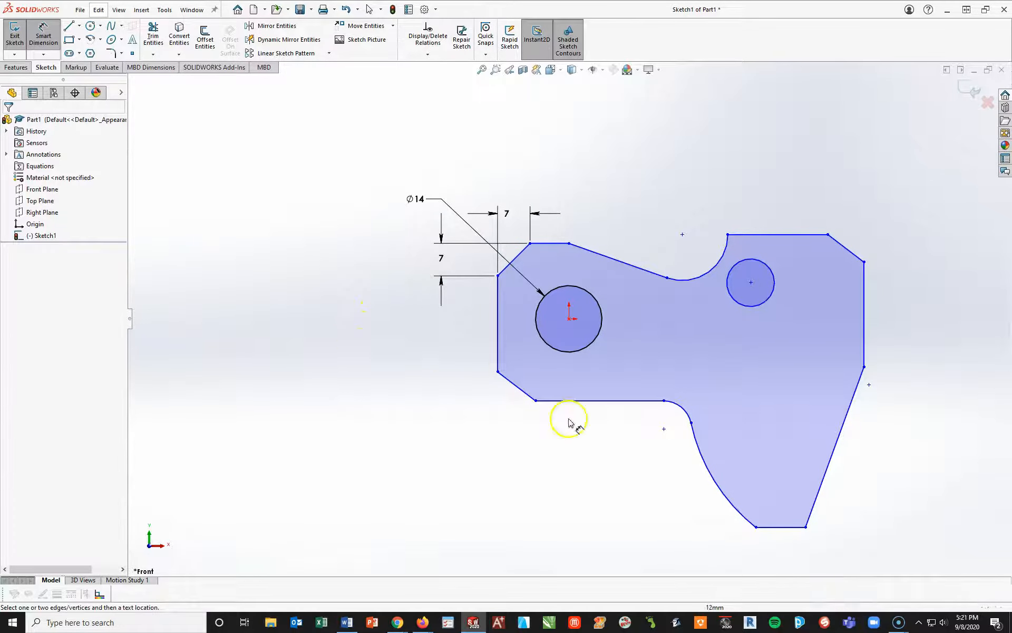
Step: Dimension the vertical distance between the short top edge and the lower horizontal edge as 32 mm
left_click(548, 248)
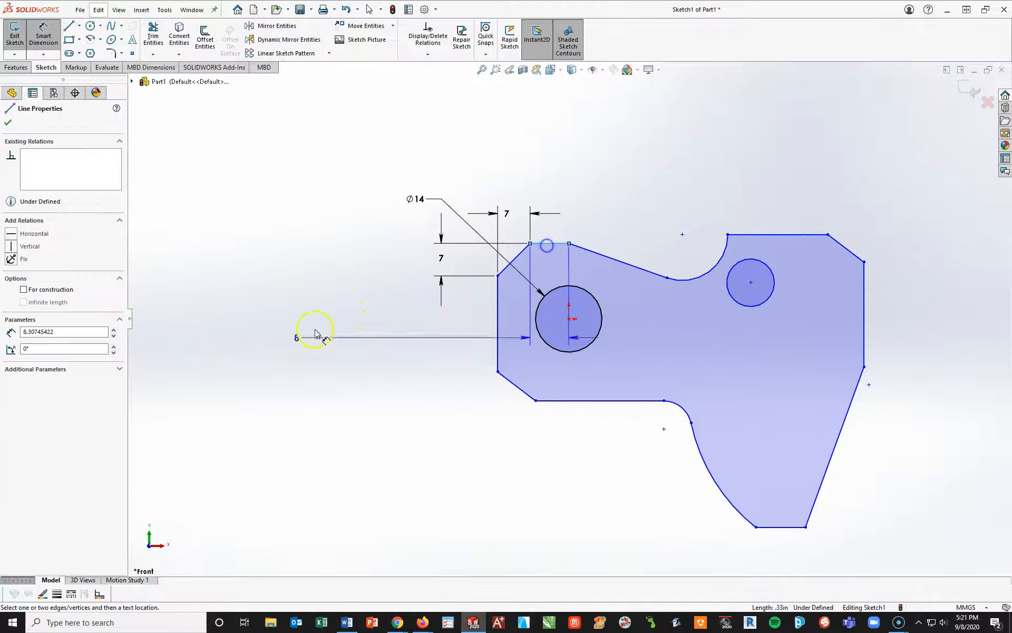
left_click(543, 400)
left_click(398, 327)
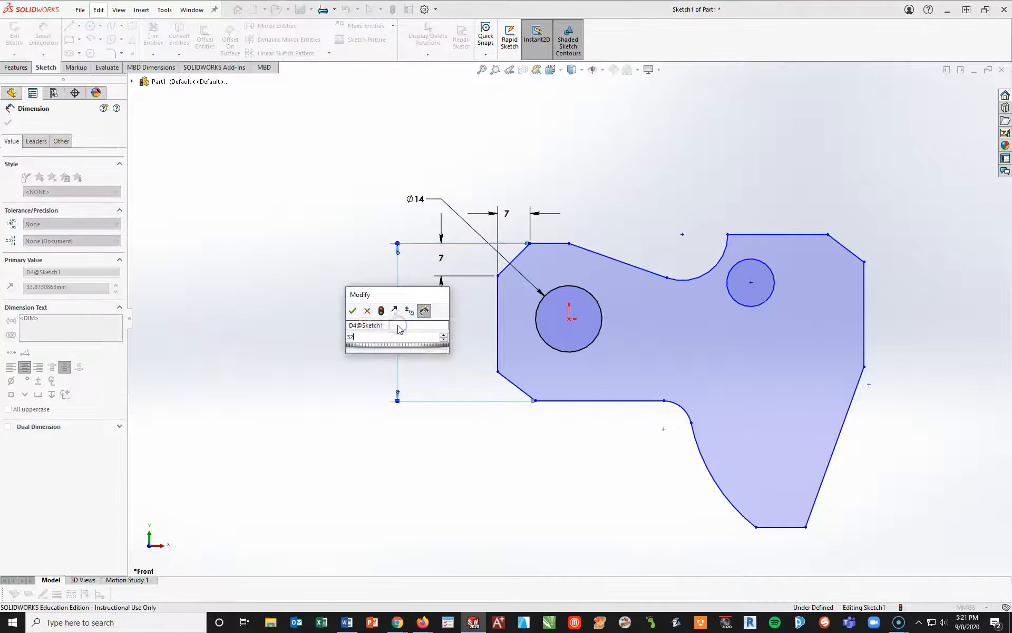
type("32")
key("Return")
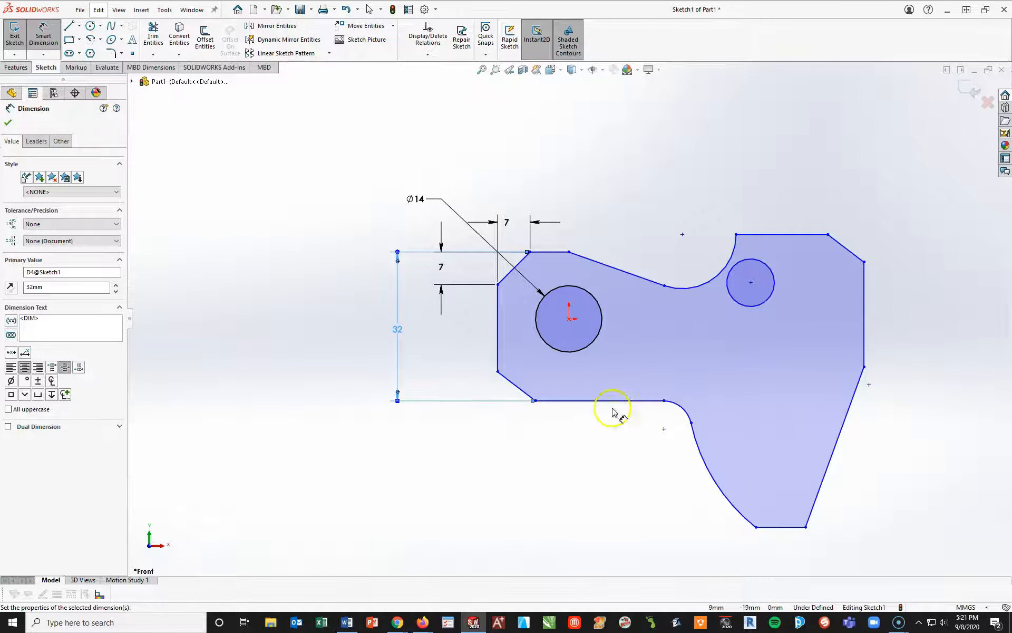
Step: Dimension the vertical distance from the origin to the lower horizontal edge as 14 mm
left_click(569, 319)
left_click(575, 401)
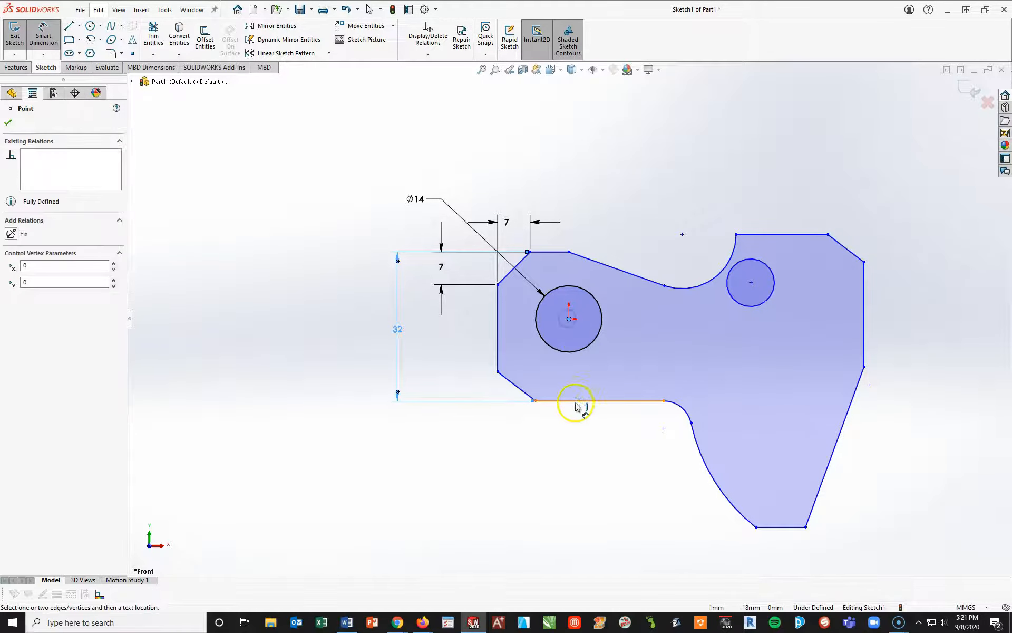
left_click(433, 377)
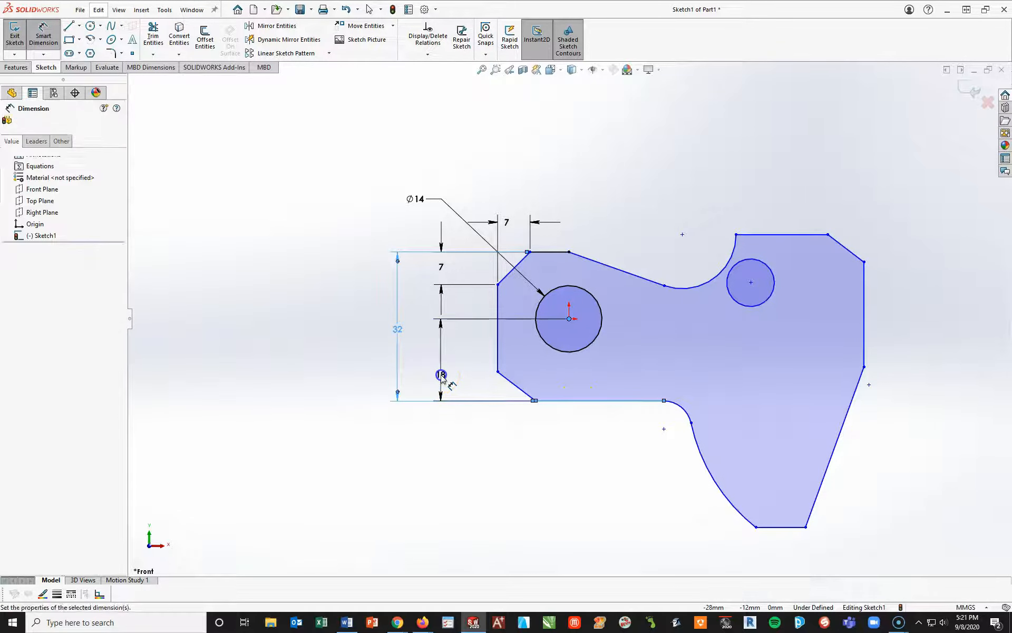
type("14")
key("Return")
Step: Dimension the lower-left chamfer's vertical height as 7 mm
left_click(535, 385)
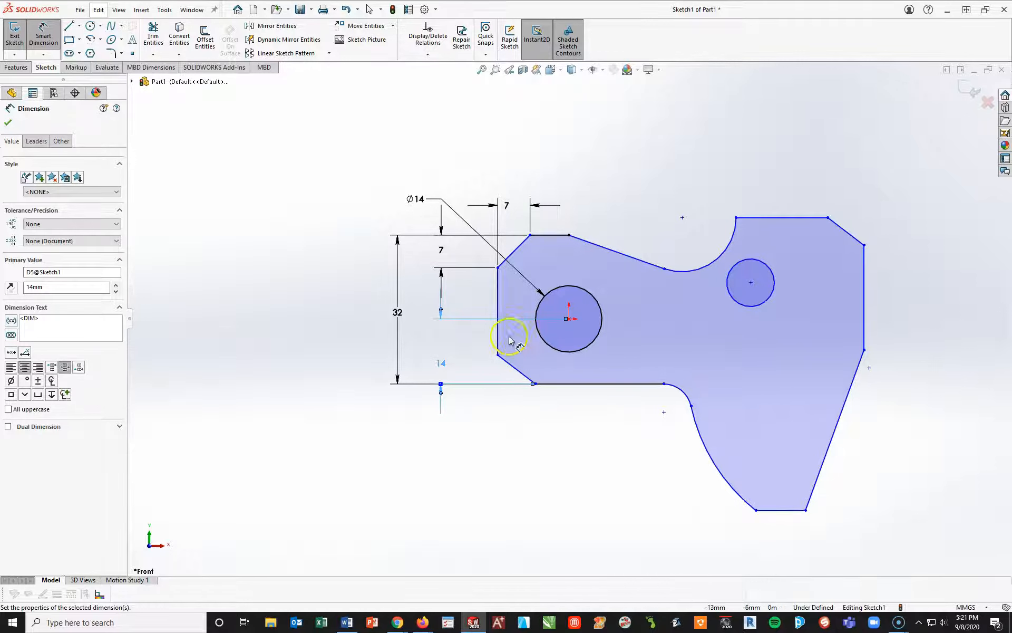
left_click(498, 355)
left_click(536, 384)
left_click(484, 369)
type("7")
key("Return")
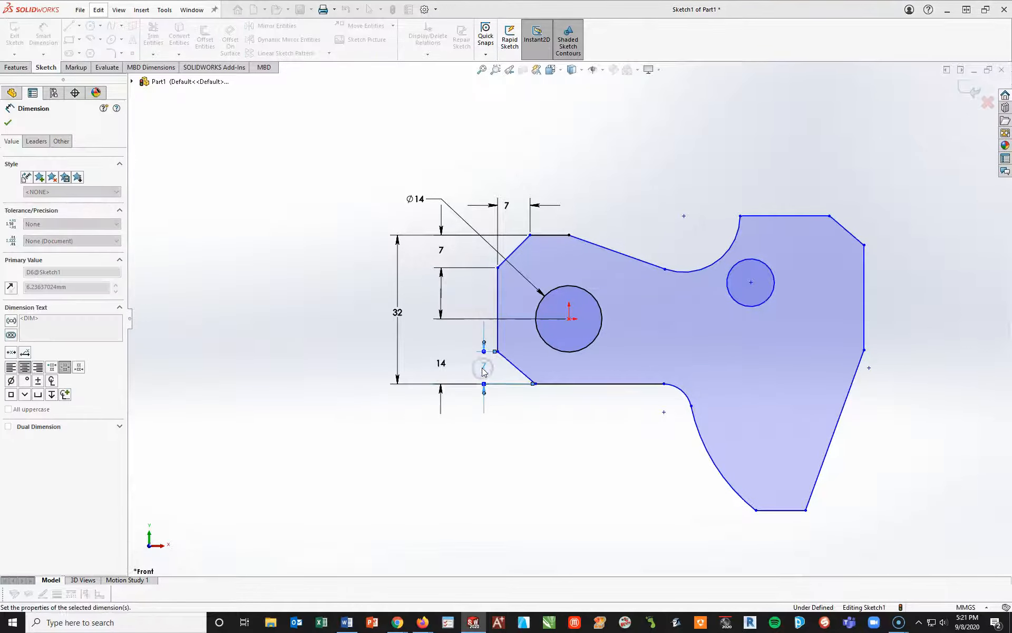
left_click(496, 361)
key("Escape")
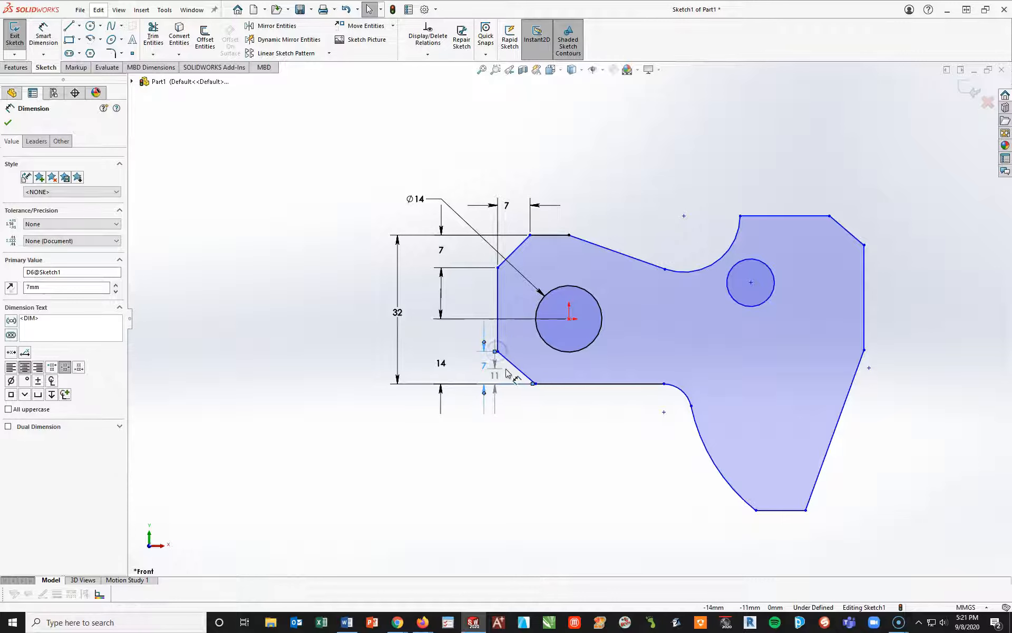
Step: Dimension the lower-left chamfer's horizontal width as 7 mm
left_click(44, 40)
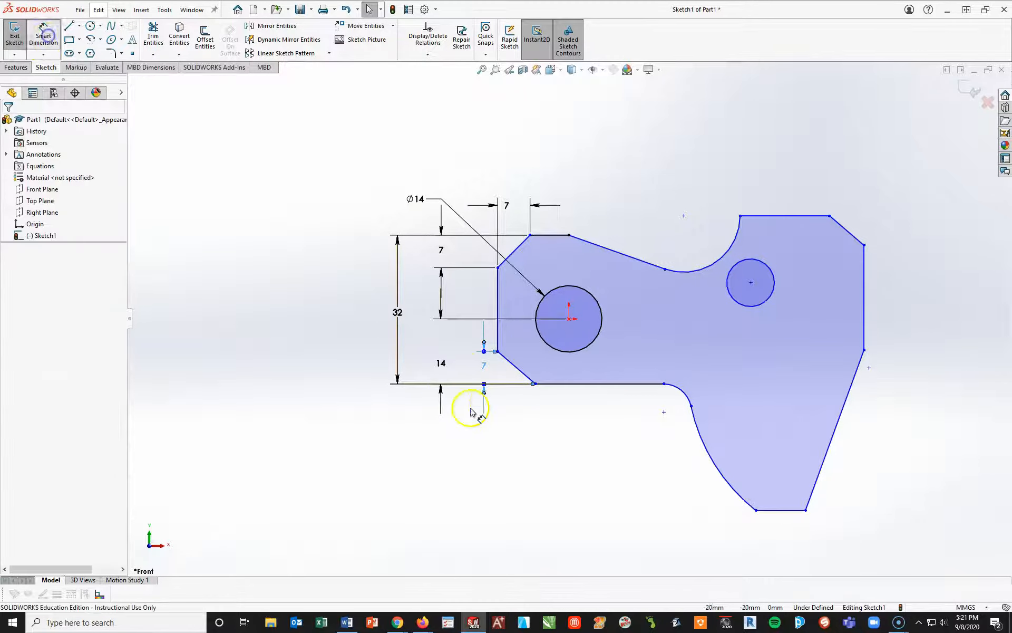
left_click(497, 351)
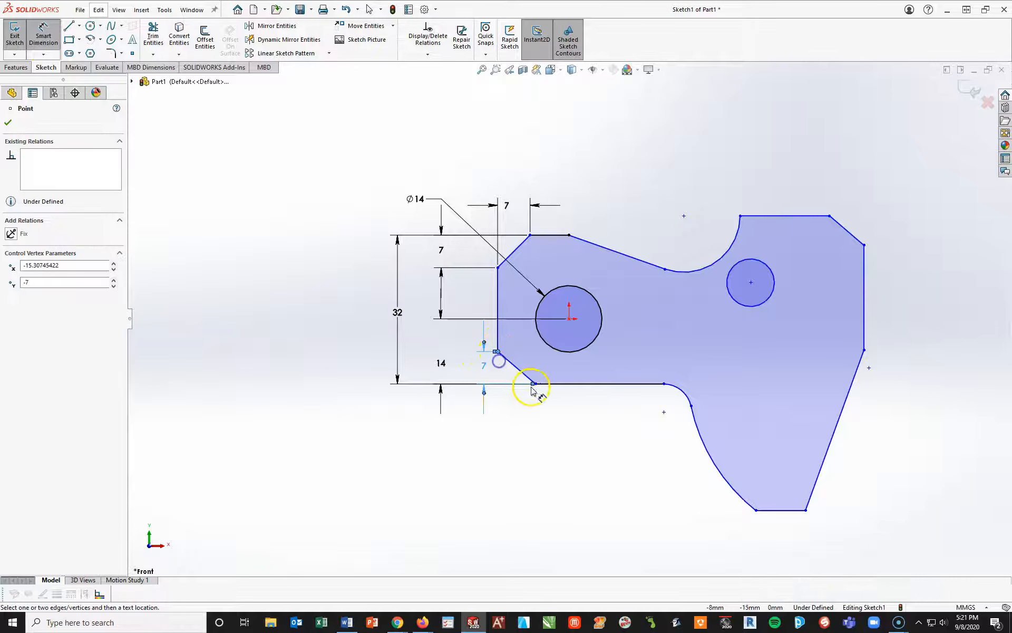
left_click(534, 383)
left_click(516, 426)
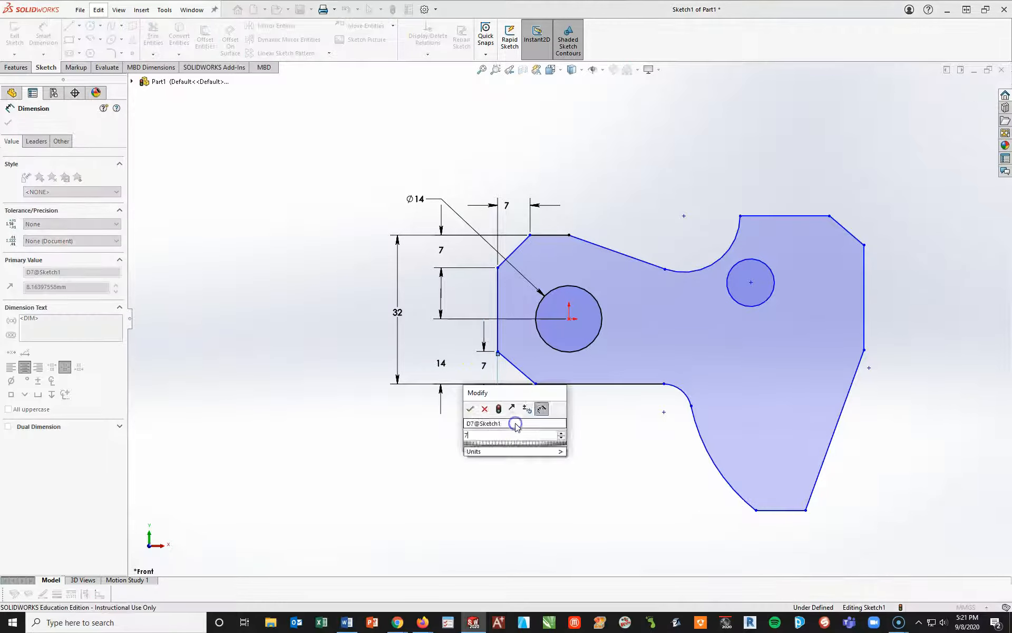
type("7")
key("Return")
left_click(612, 527)
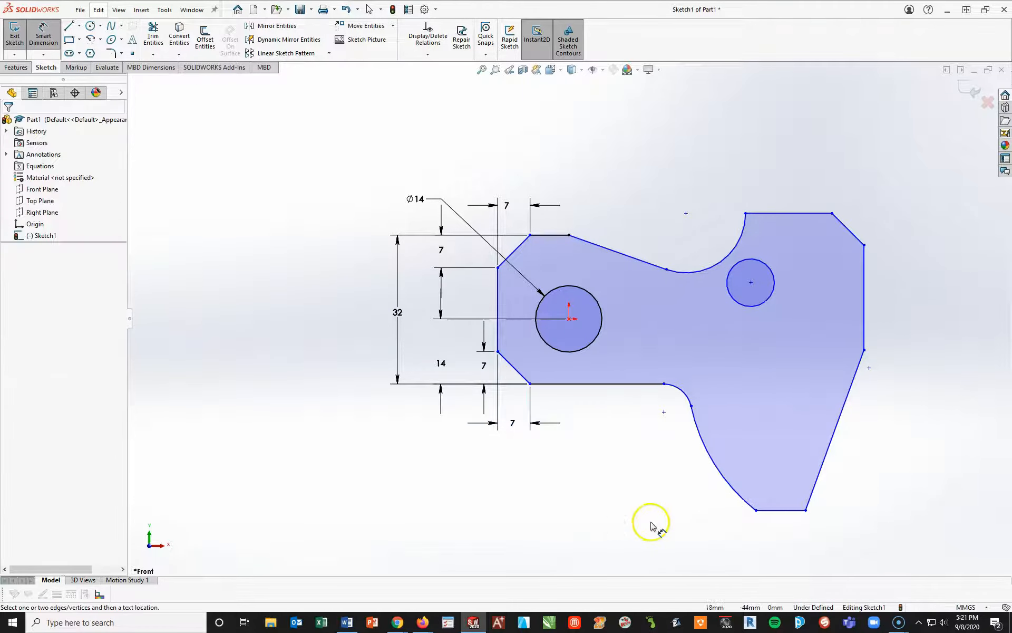
Step: Dimension the horizontal distance from the origin to the profile's left vertical edge as 14 mm
left_click(575, 327)
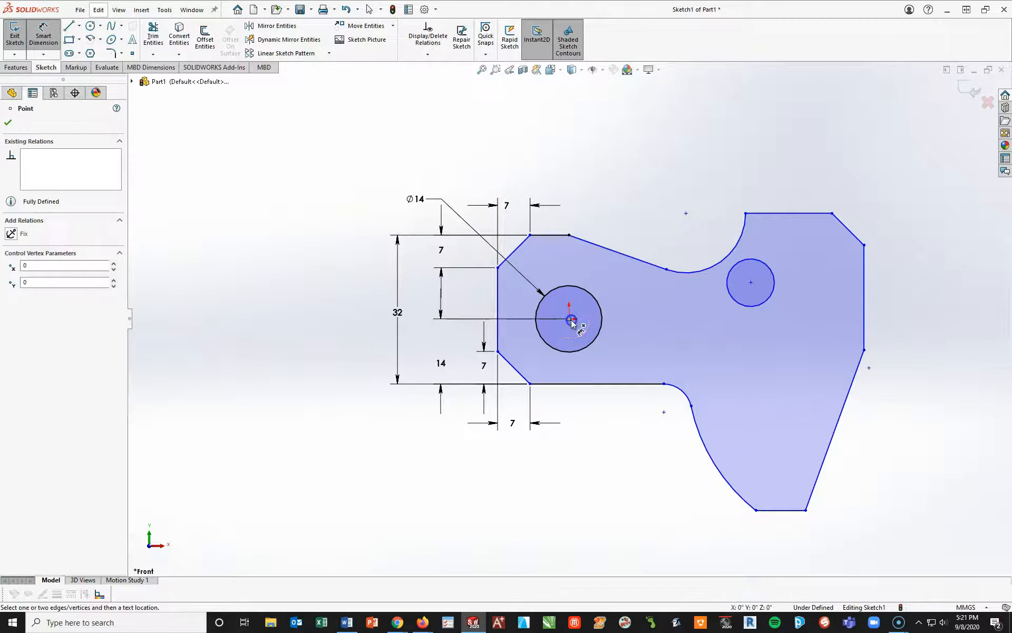
left_click(498, 337)
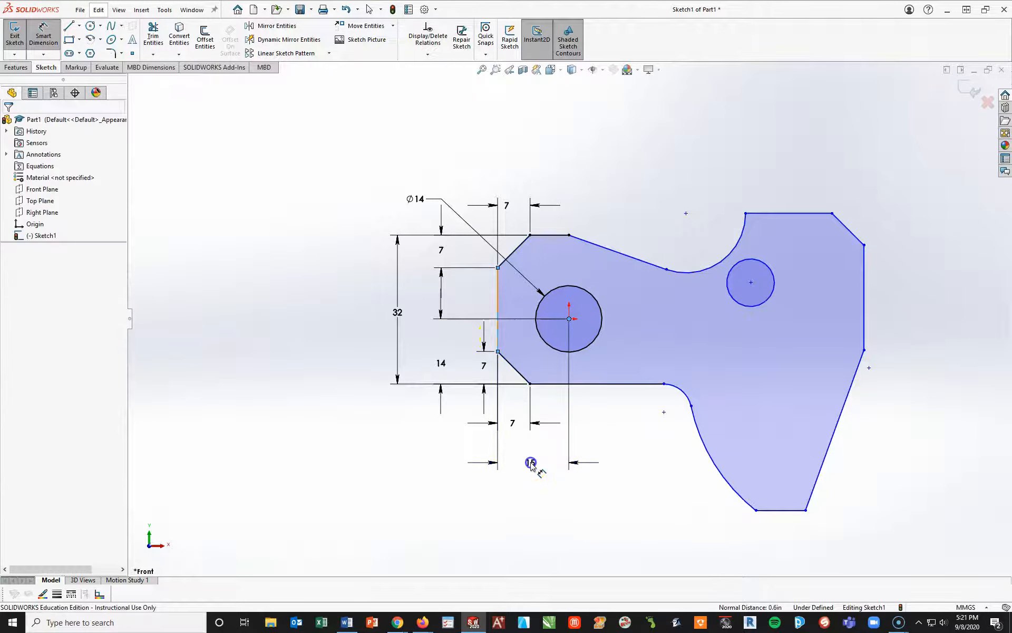
left_click(533, 465)
type("14")
key("Return")
left_click(616, 487)
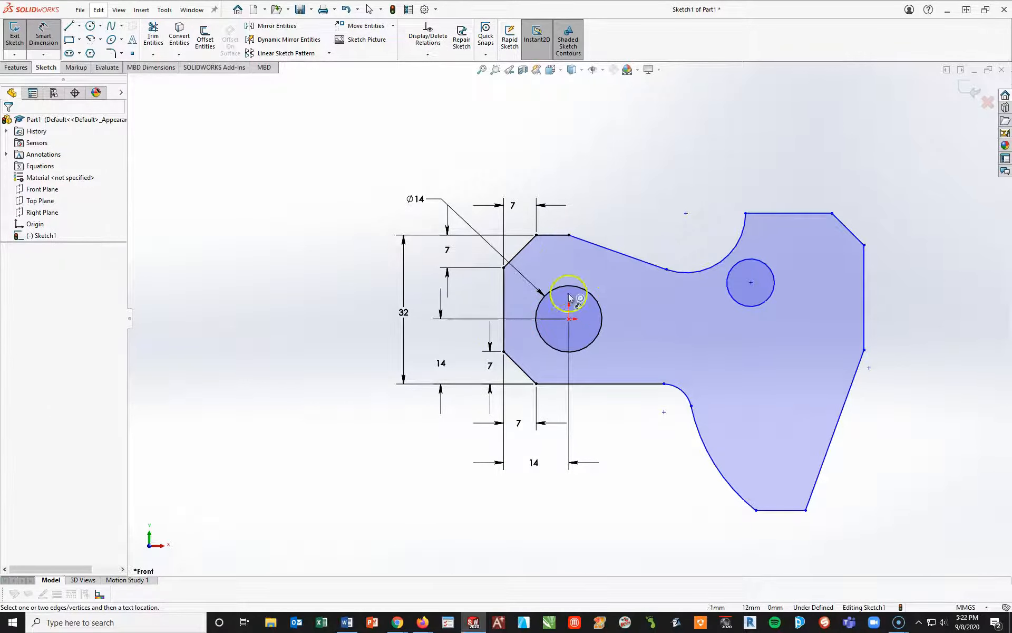
Step: Dimension the angle between the short top edge and the adjoining sloped edge as 10 degrees
left_click(561, 236)
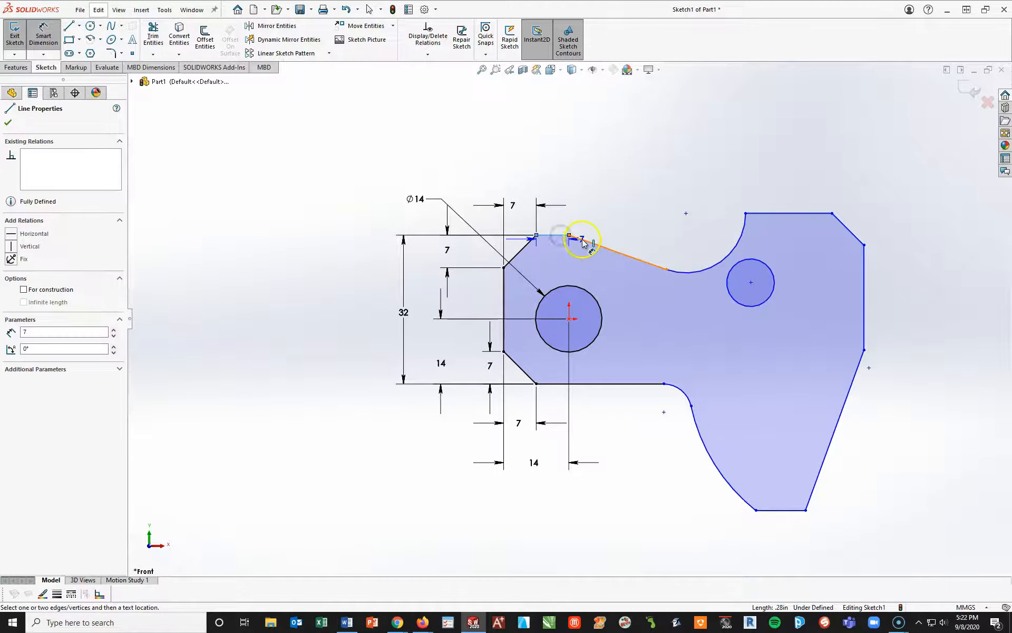
left_click(578, 238)
left_click(627, 250)
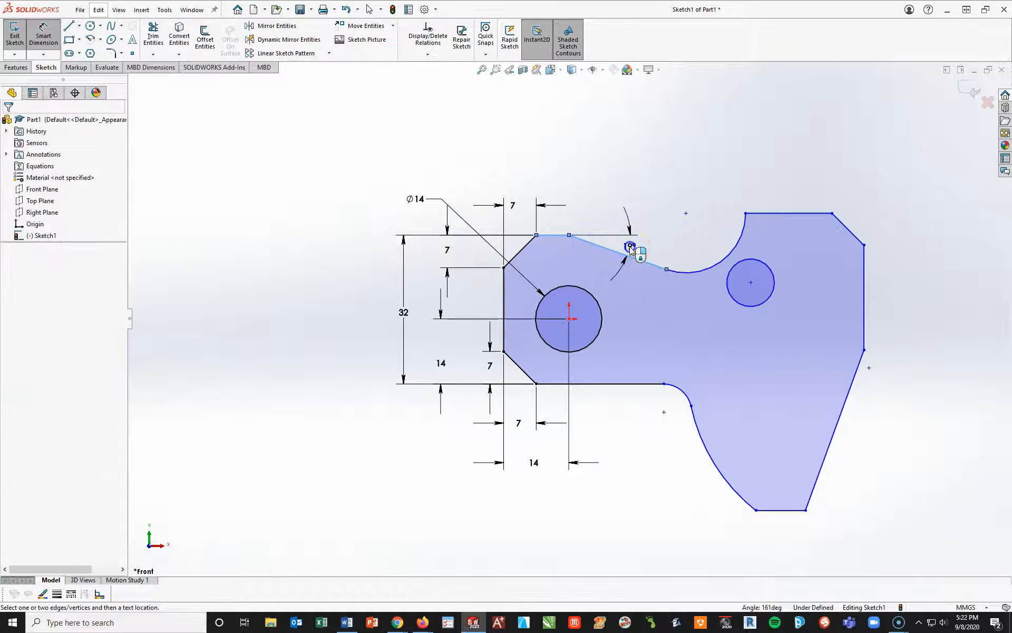
type("10")
key("Return")
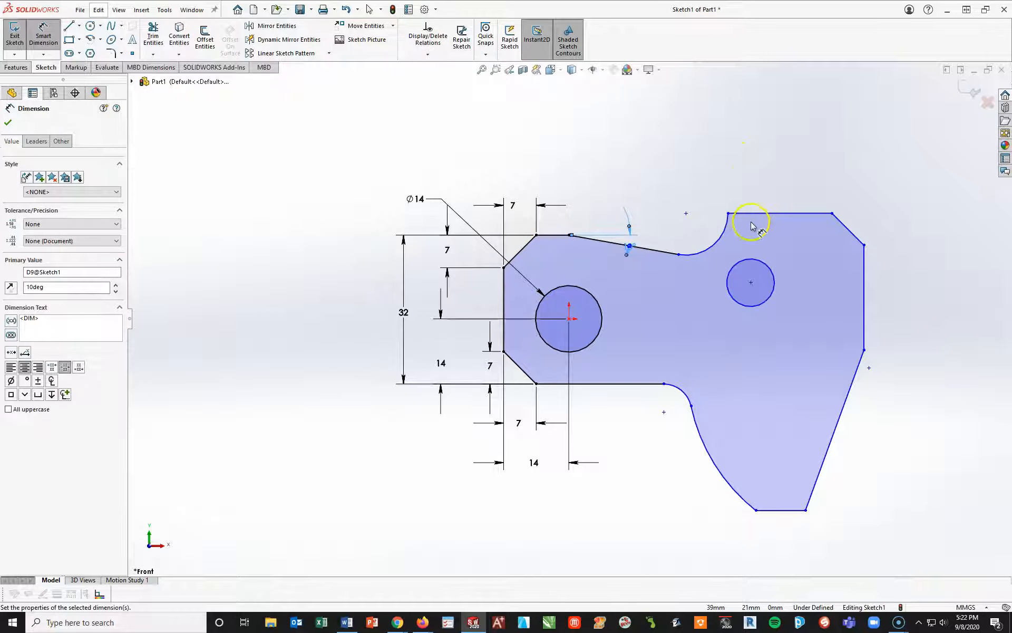
key("Escape")
Step: Move the smaller circle slightly toward the profile's right vertical edge
left_click(686, 214)
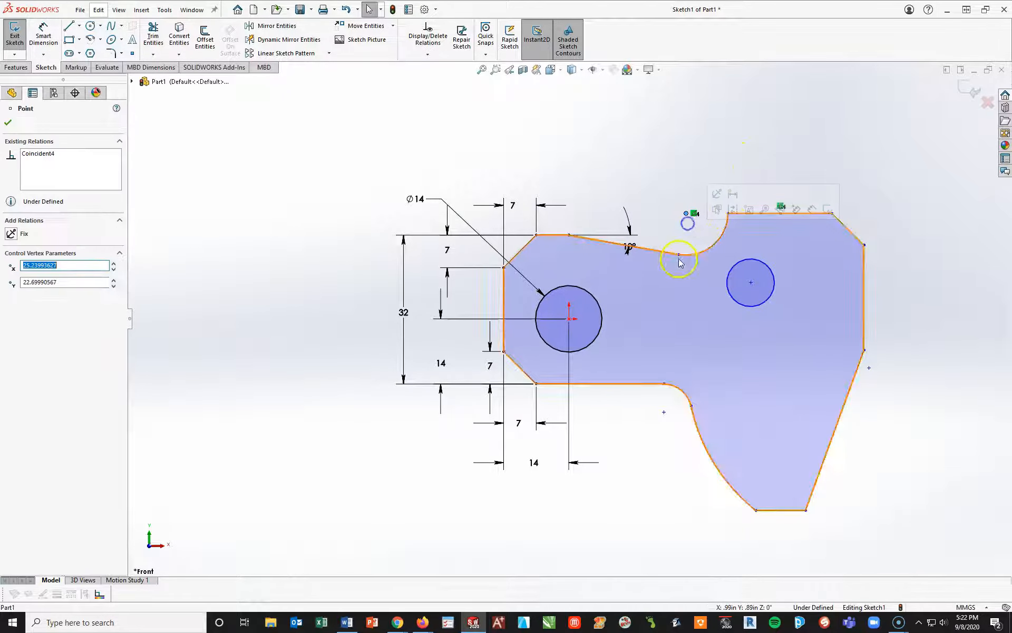
left_click(681, 156)
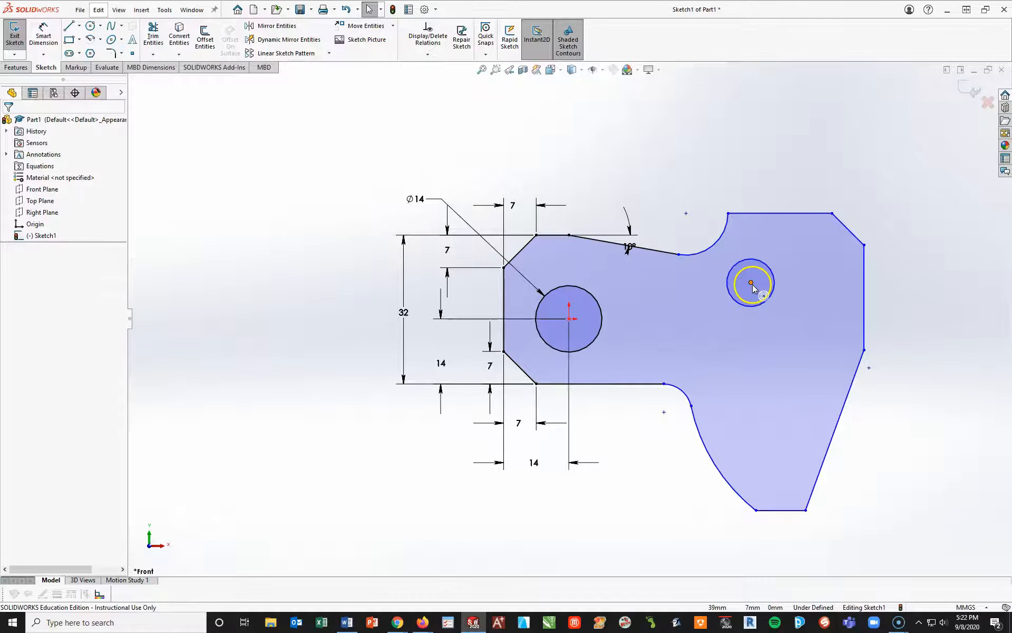
left_click_drag(750, 283, 774, 294)
left_click(903, 361)
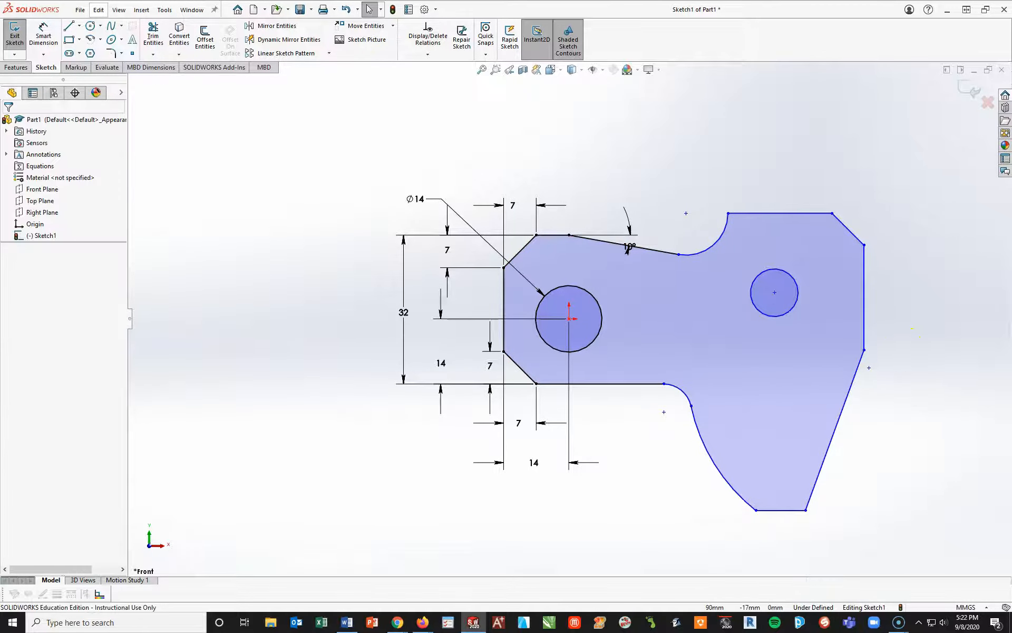
Step: Check the concave arc in the Roller Lever drawing, then free its centre from the coincident relation with the upper-right horizontal edge
left_click_drag(1010, 31, 533, 10)
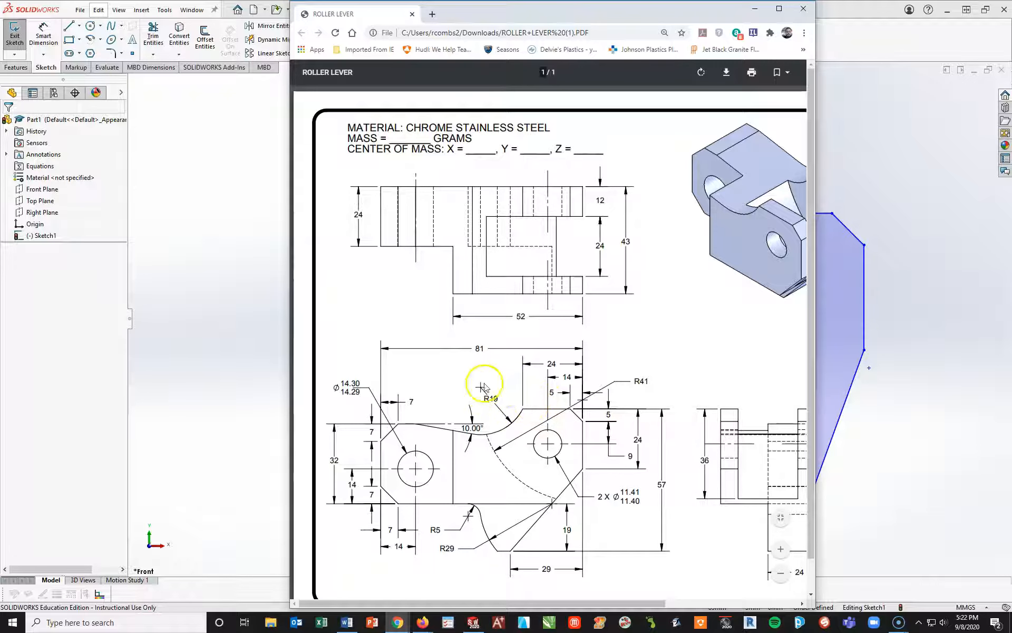
left_click_drag(577, 29, 1011, 24)
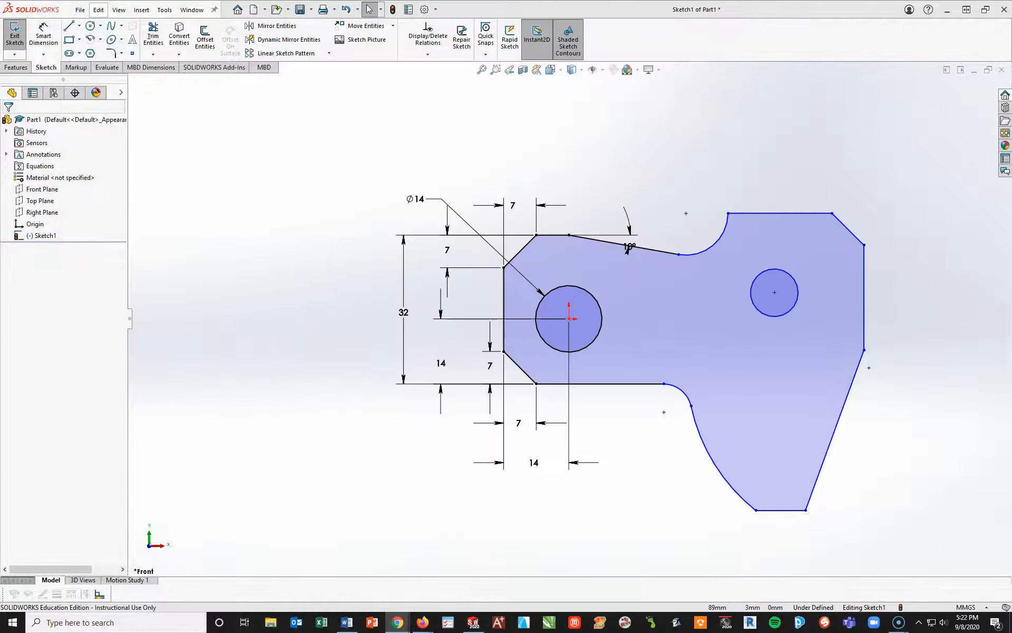
left_click(691, 212)
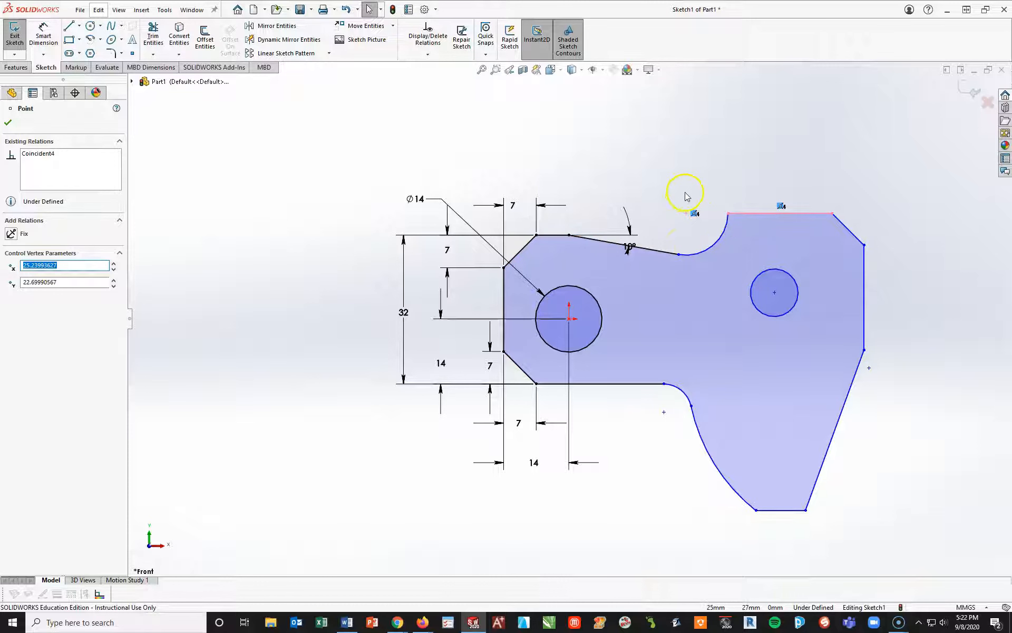
left_click_drag(687, 219, 680, 186)
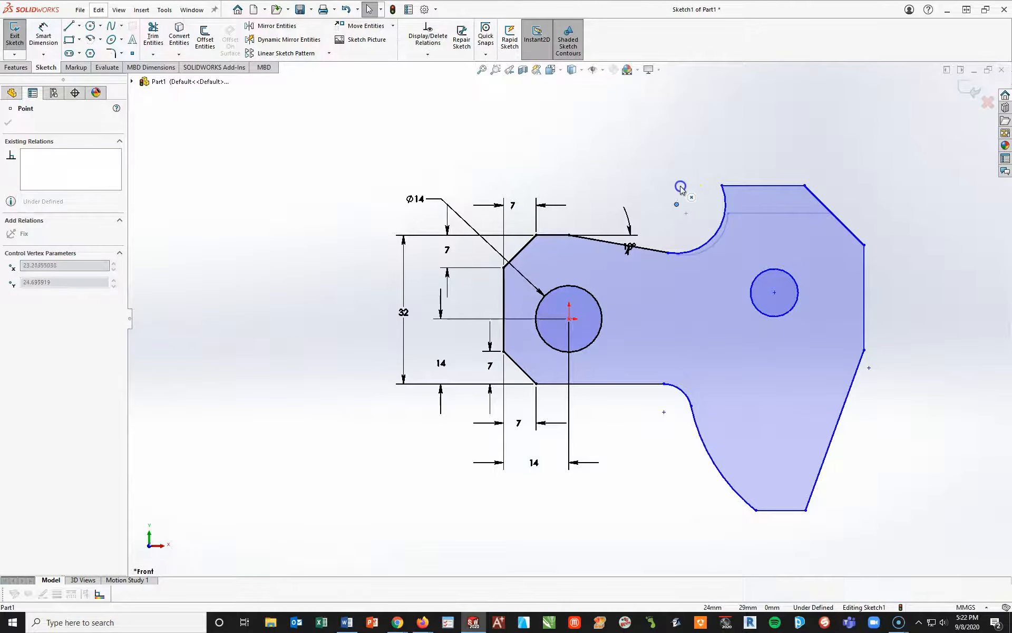
left_click(645, 219)
left_click_drag(725, 191, 726, 228)
Step: Dimension the upper concave arc's radius as 19 mm and place the radius label between its centre and the arc
left_click(42, 32)
left_click(691, 247)
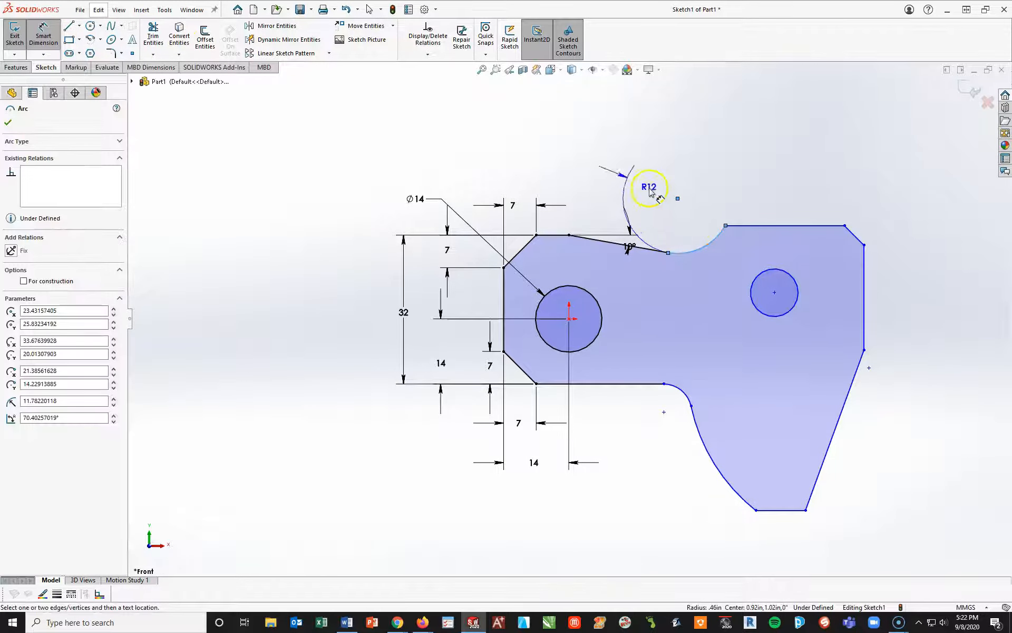
left_click(594, 147)
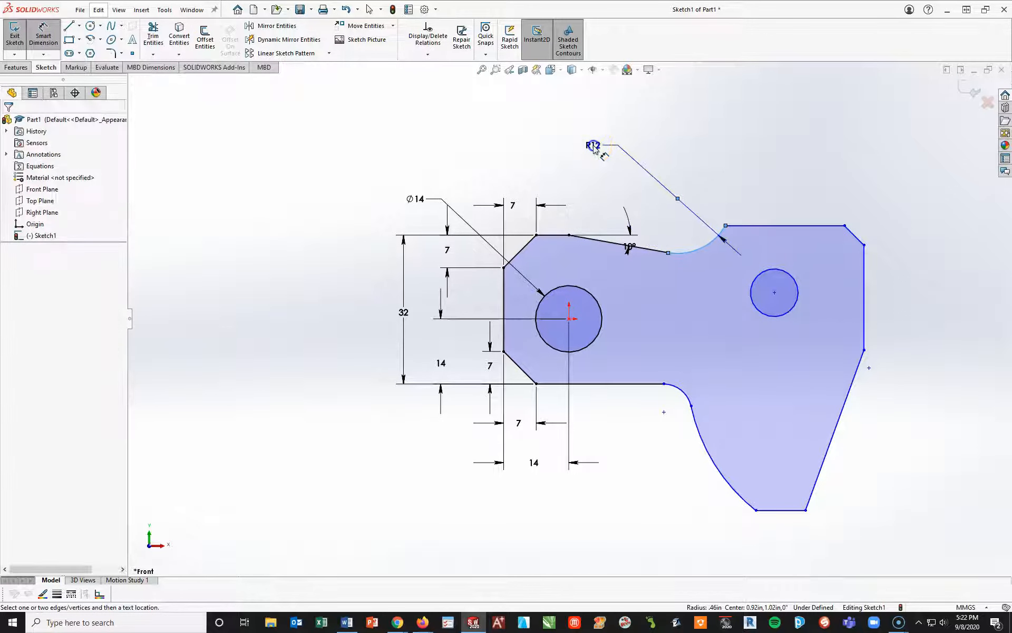
type("19")
key("Return")
left_click(740, 218)
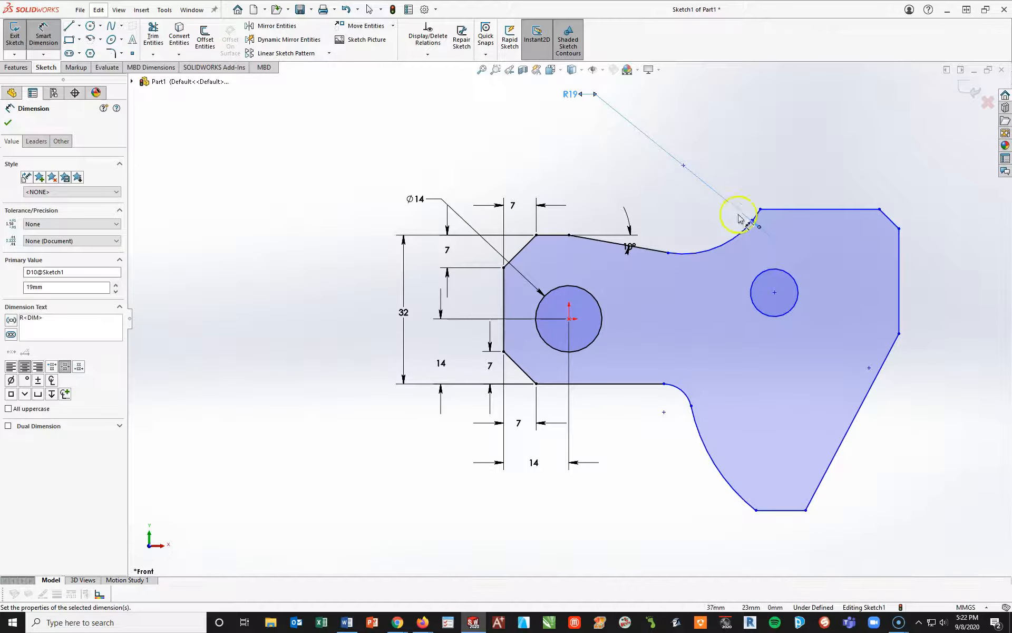
left_click_drag(578, 95, 715, 223)
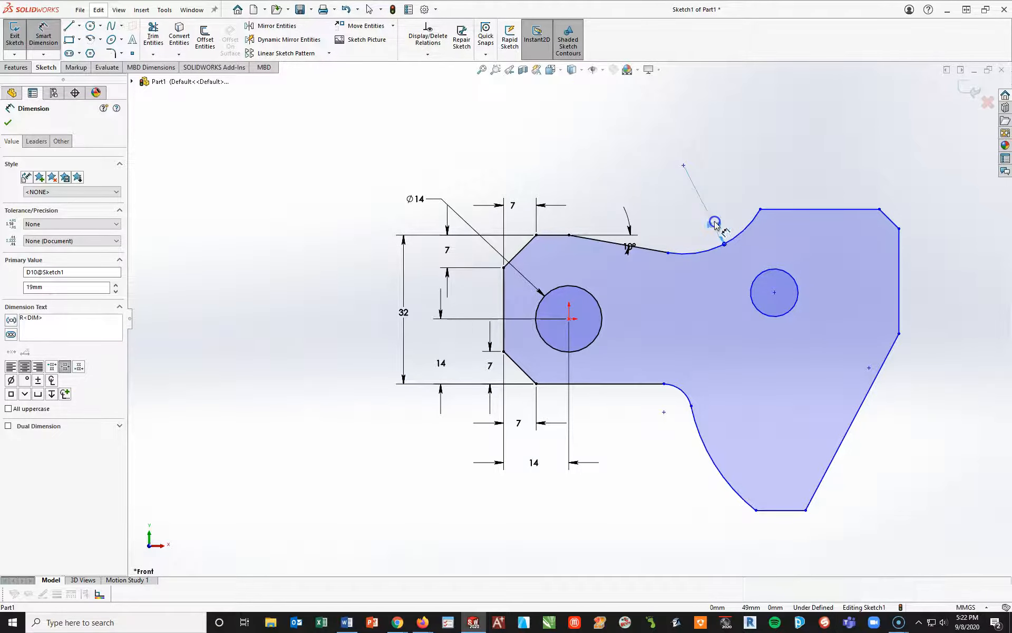
left_click(729, 158)
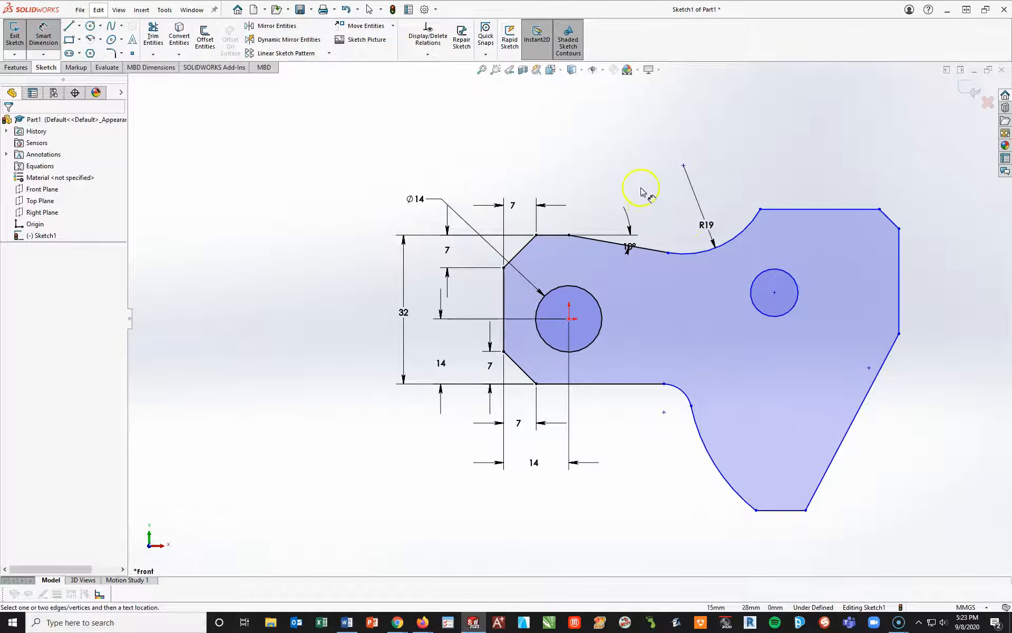
Step: Dimension the horizontal distance from the concave arc's upper endpoint to the right vertical edge as 24 mm
left_click(761, 210)
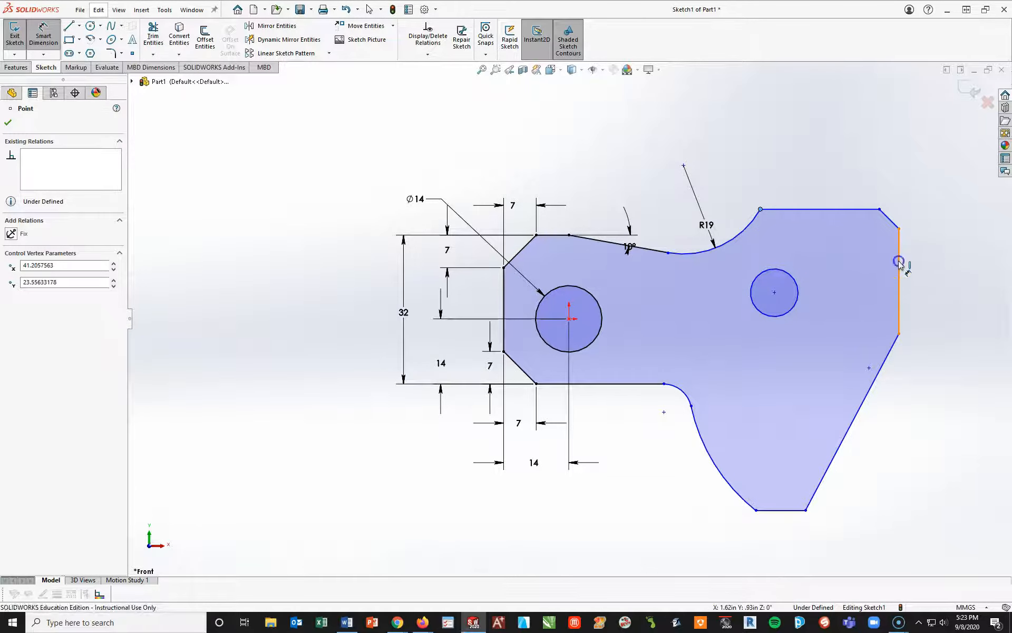
left_click(899, 260)
left_click(835, 137)
type("24")
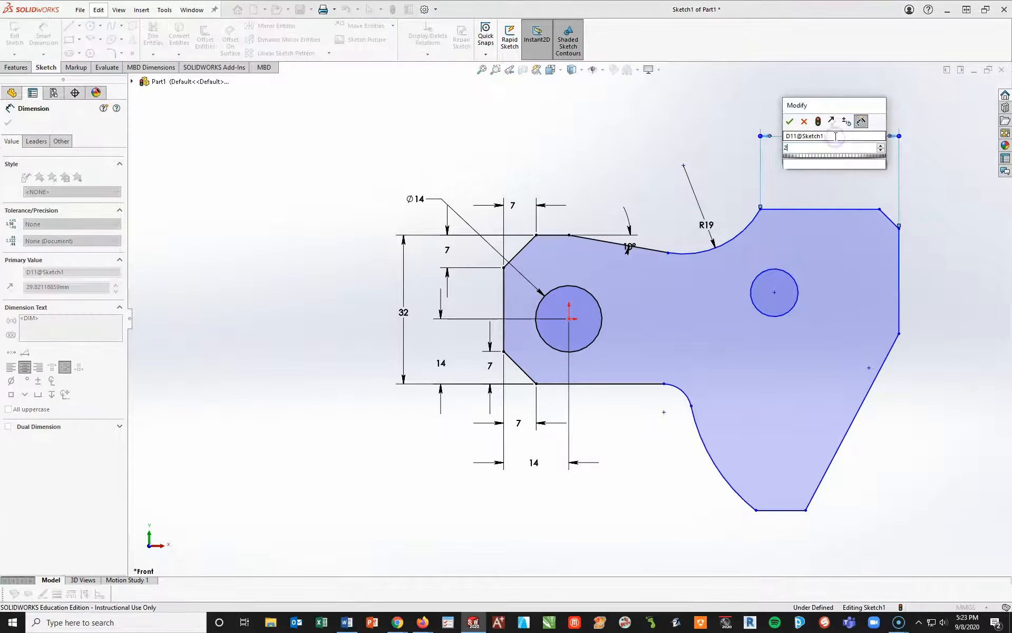
key("Return")
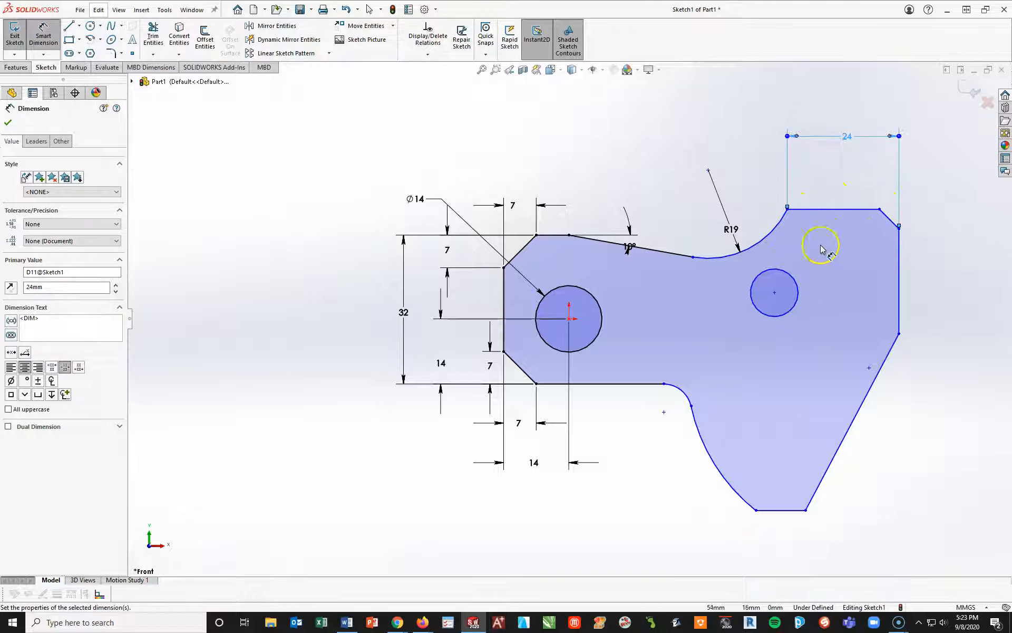
Step: Dimension the horizontal distance from the smaller circle's centre to the right vertical edge as 14 mm
left_click(774, 293)
left_click(899, 298)
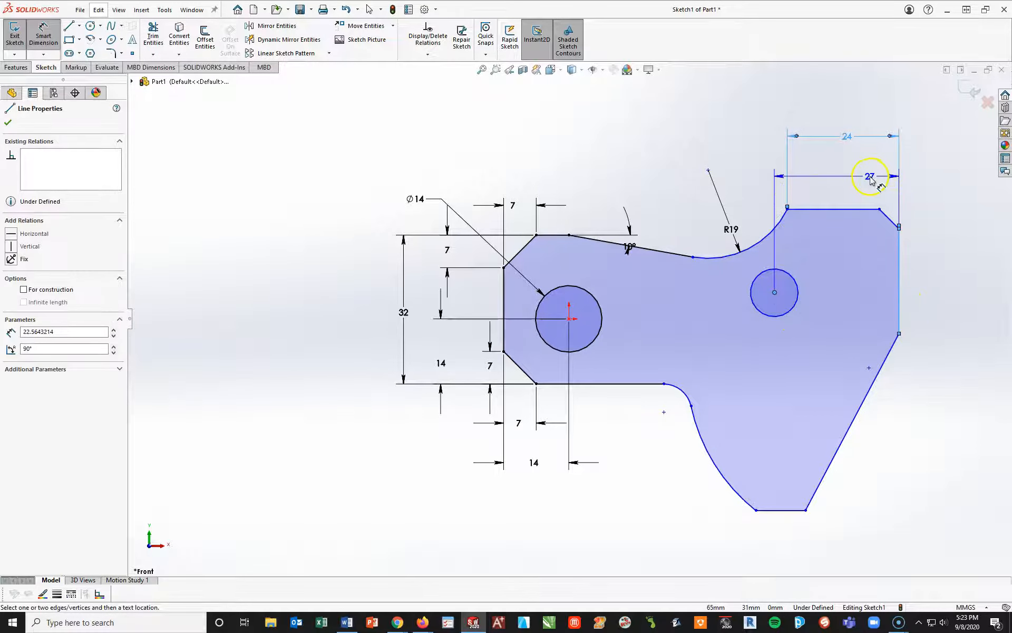
left_click(870, 179)
type("14")
key("Return")
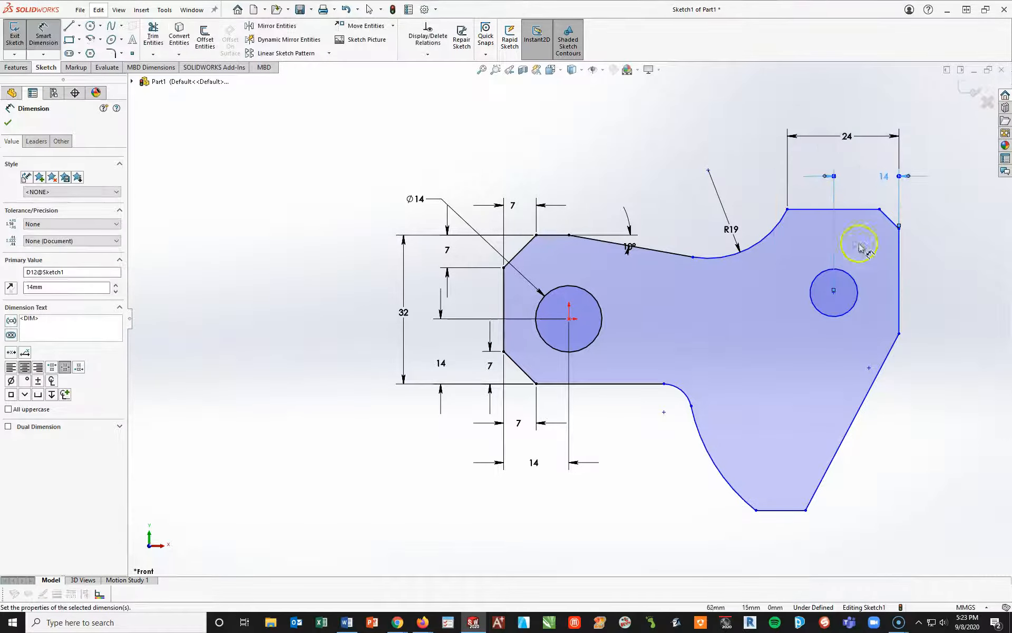
left_click(947, 321)
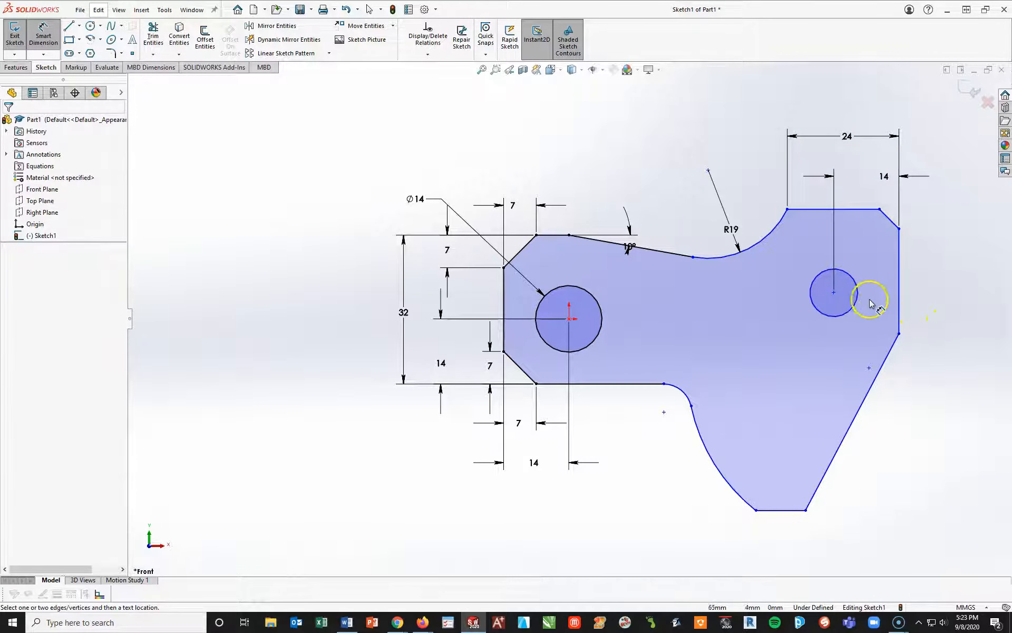
Step: Dimension the vertical distance from the smaller circle's centre to the upper-right horizontal edge as 14 mm
left_click(833, 292)
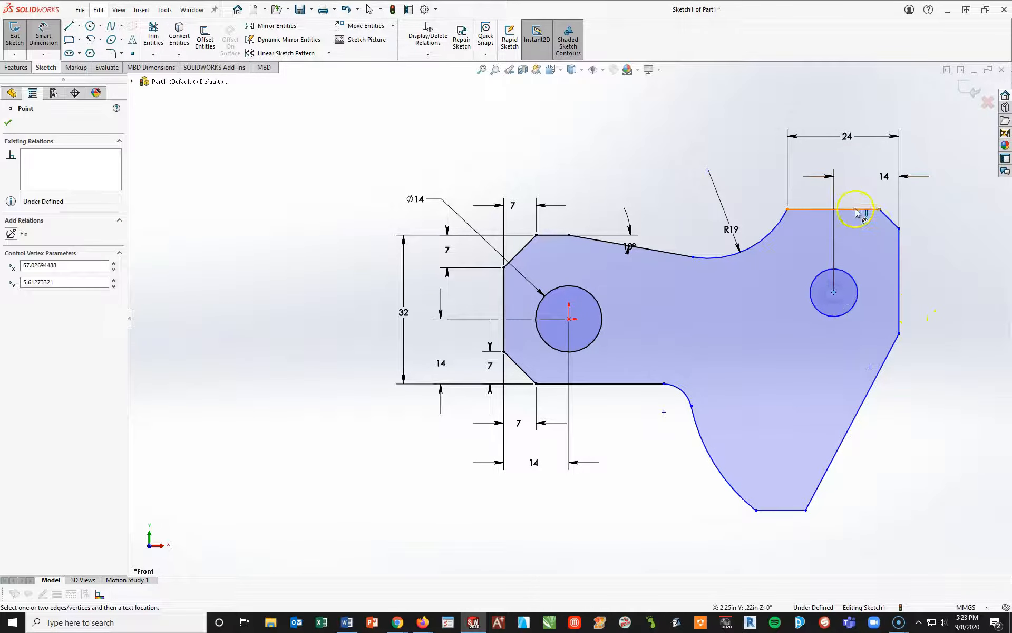
left_click(857, 210)
left_click(943, 249)
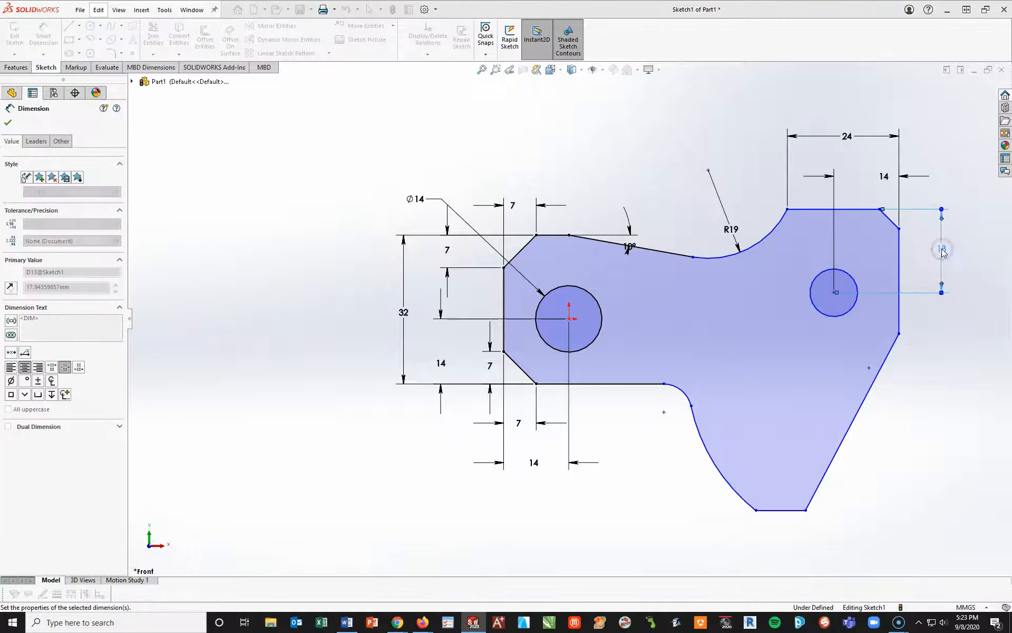
type("14")
left_click(896, 253)
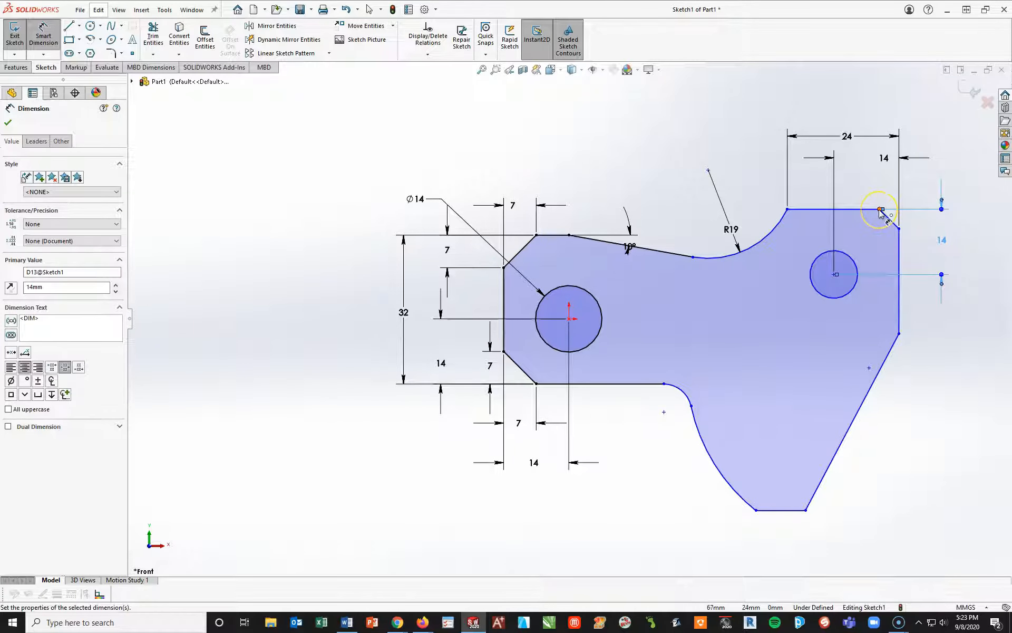
Step: Dimension the upper-right chamfer's horizontal width as 5 mm
left_click(880, 210)
left_click(900, 229)
left_click(892, 189)
type("5")
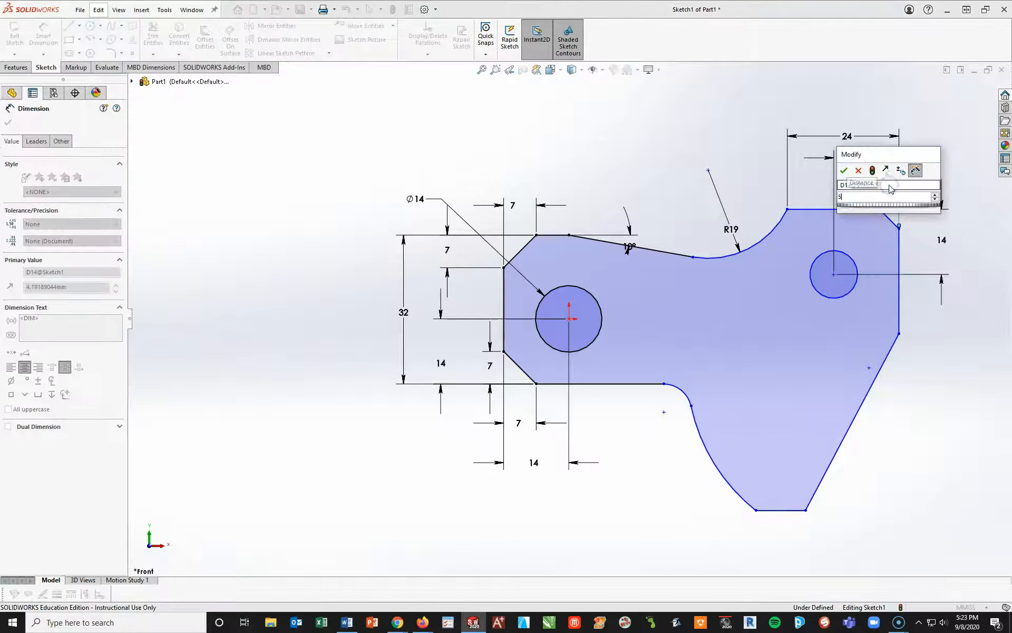
key("Return")
Step: Try to dimension the upper-right chamfer's vertical height between its two endpoints
left_click(879, 209)
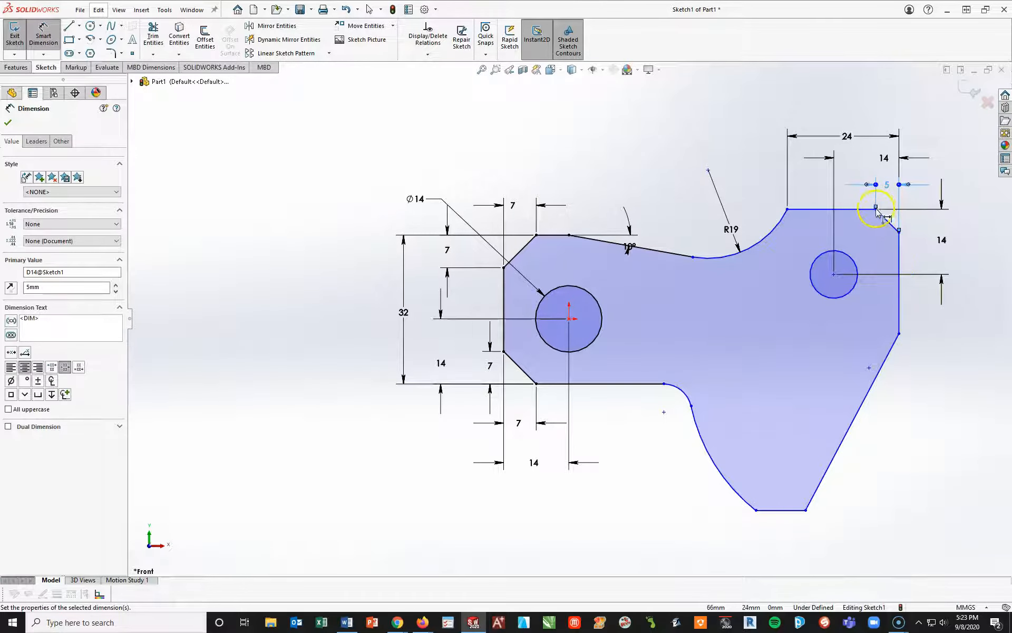
key("Escape")
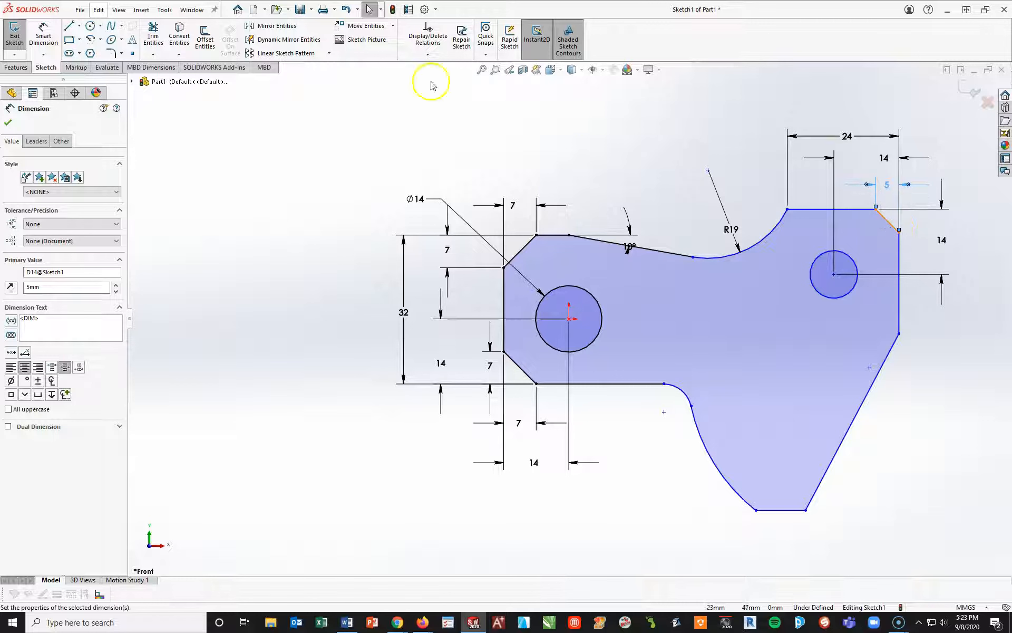
left_click(43, 32)
left_click(877, 208)
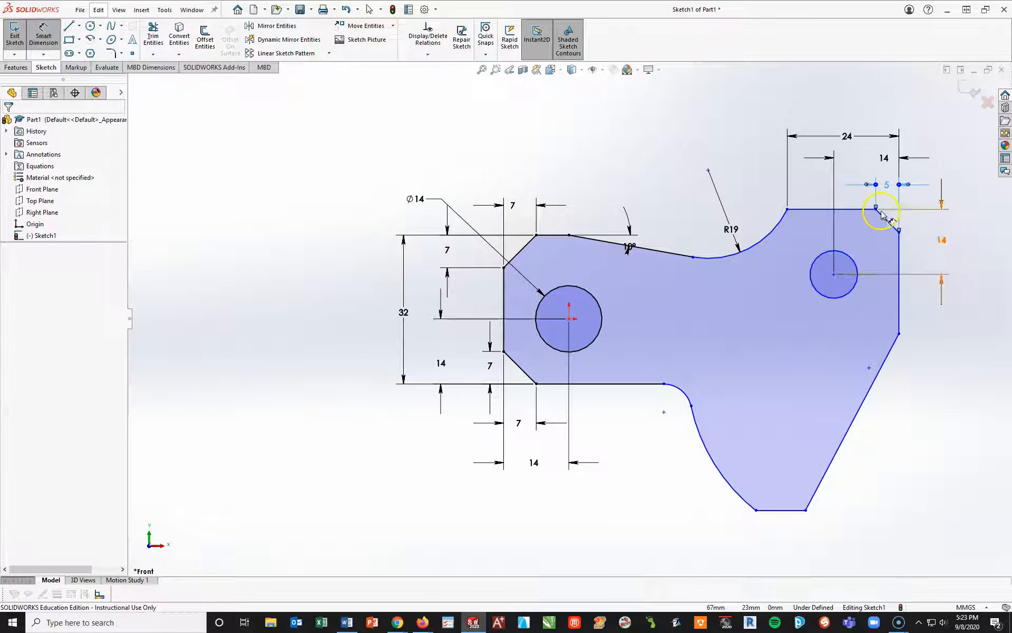
left_click(899, 232)
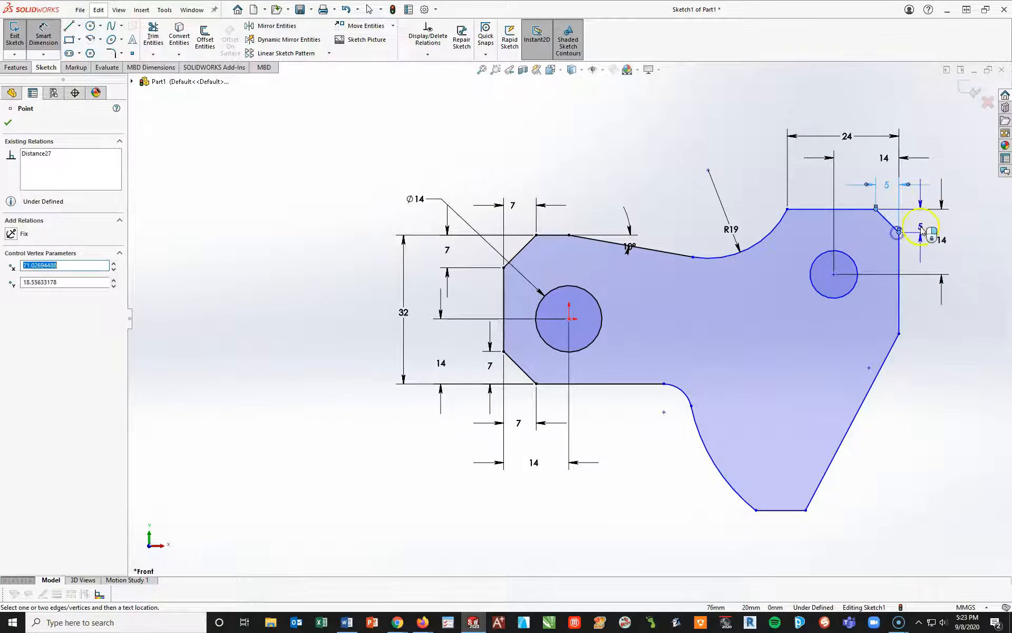
left_click(928, 222)
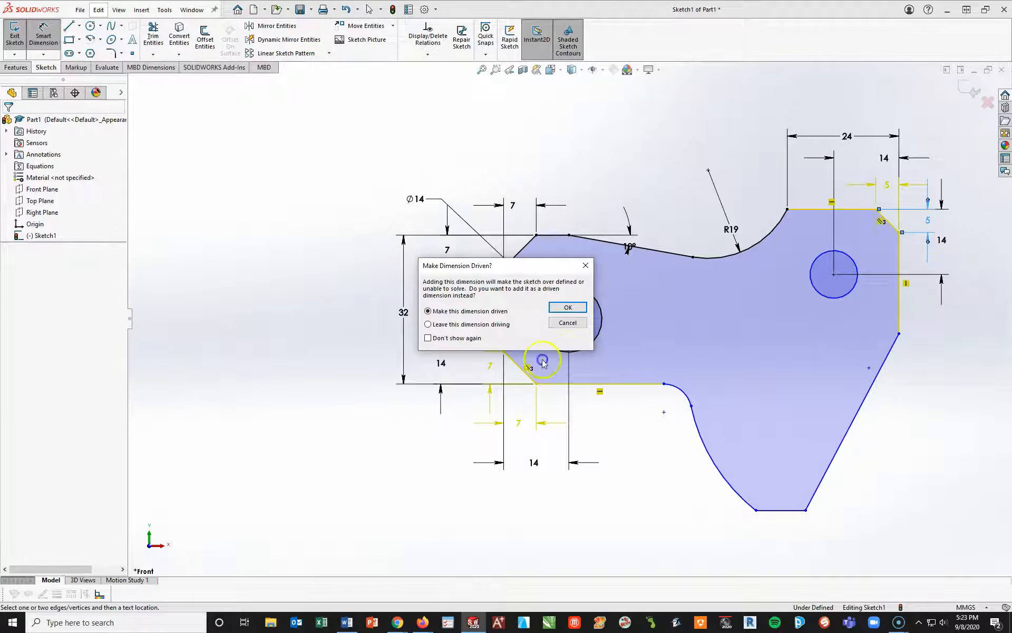
left_click(567, 322)
key("Escape")
Step: Remove the conflicting relation between the two chamfer lines and dimension the upper-right chamfer's vertical height as 5 mm
left_click(887, 220)
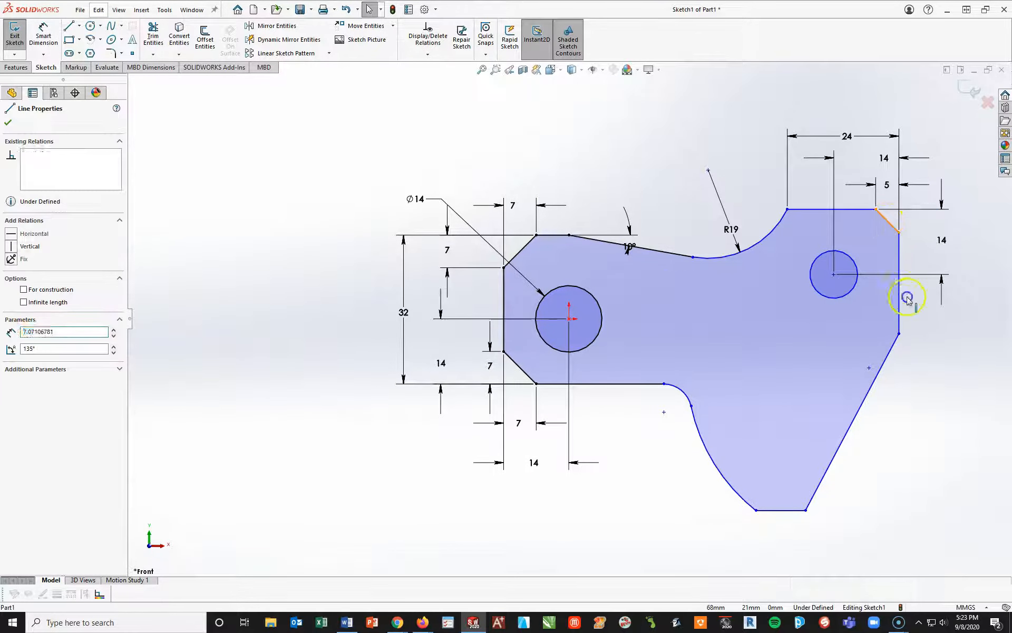
key("Escape")
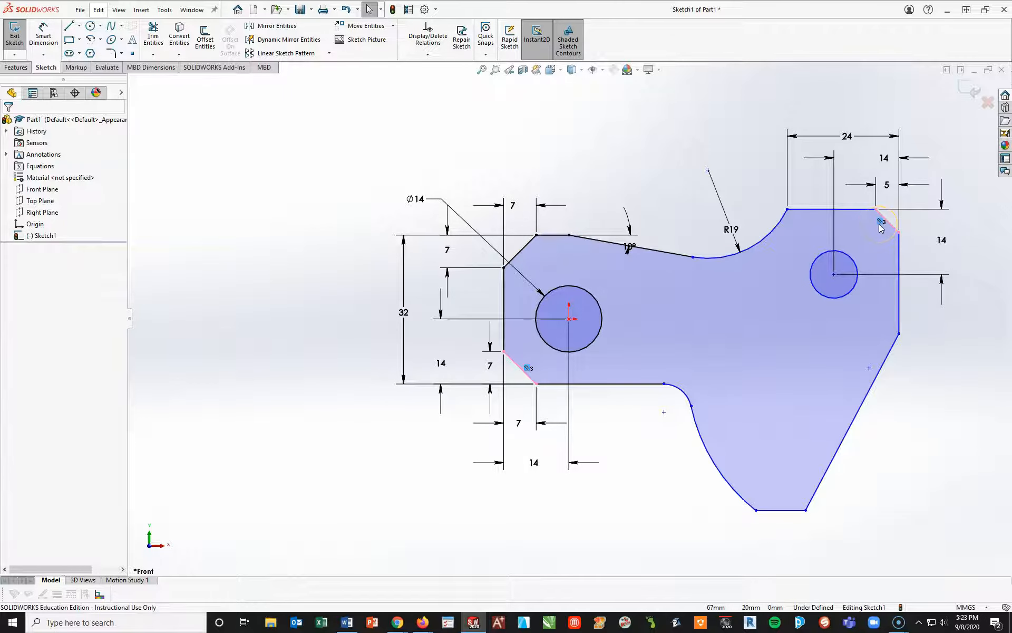
left_click(44, 44)
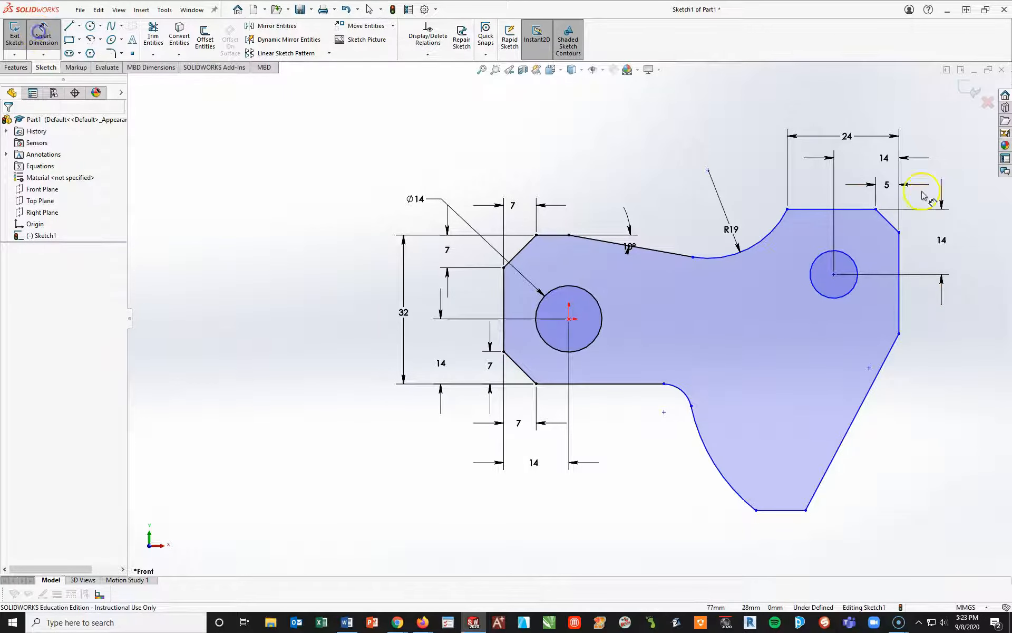
left_click(876, 209)
left_click(899, 232)
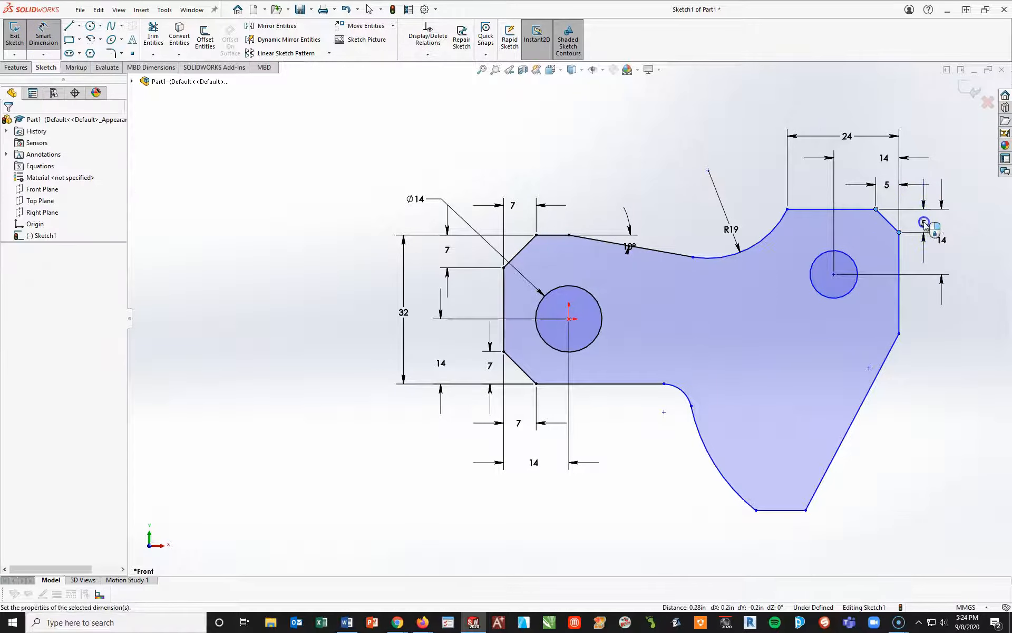
left_click(923, 223)
key("Return")
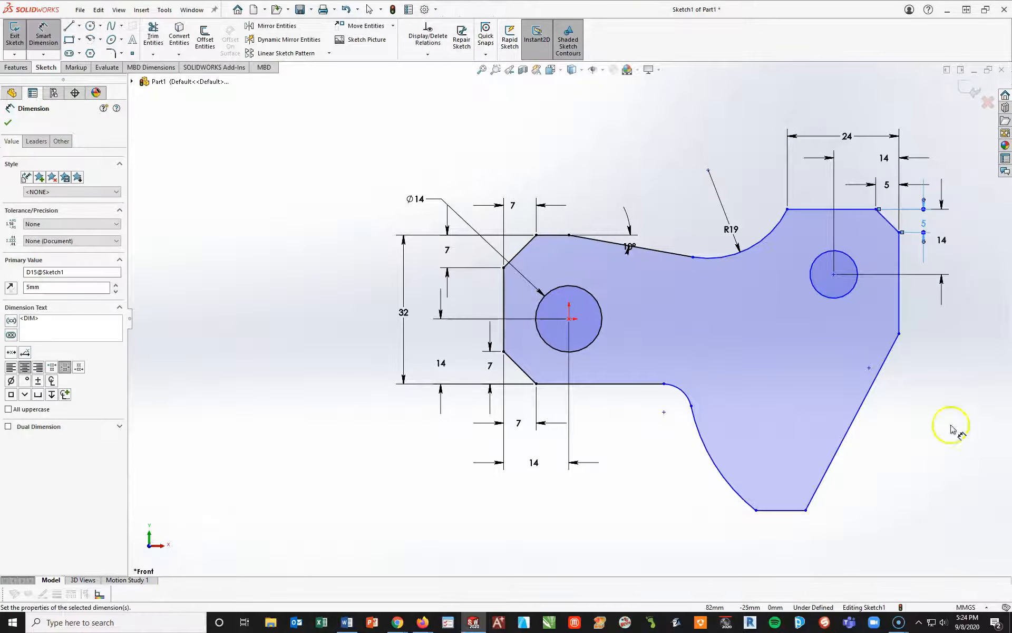
left_click(949, 437)
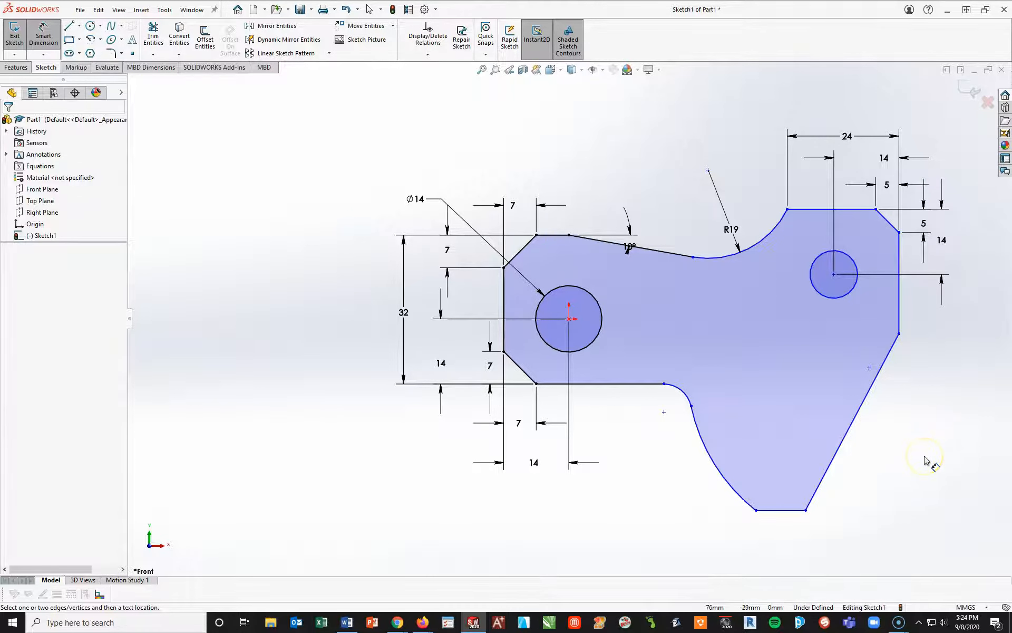
left_click(938, 489)
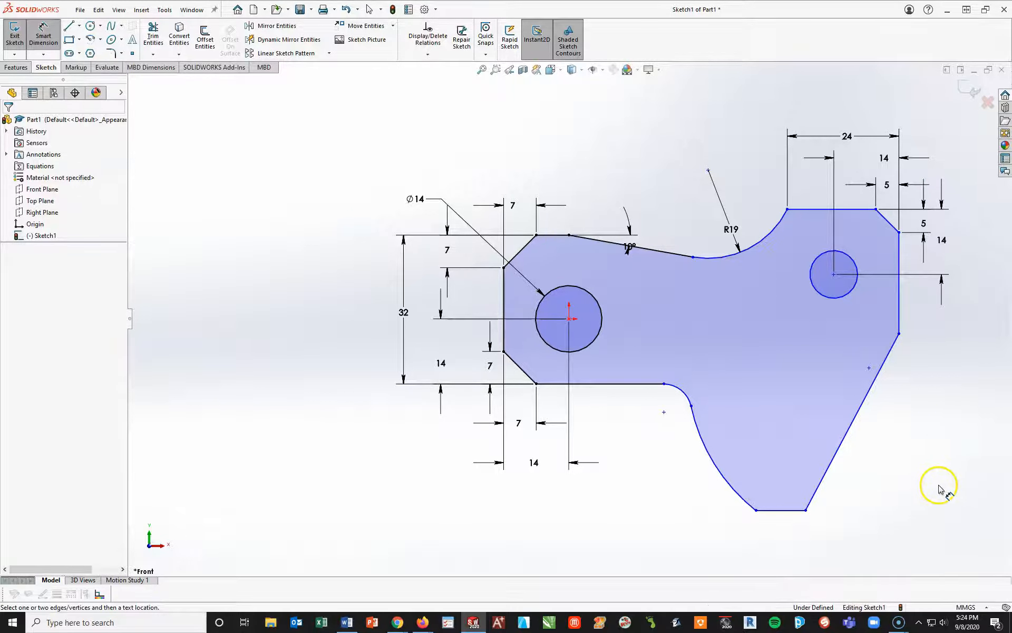
Step: Dimension the vertical distance from the upper-right horizontal edge to the right vertical edge's lower end as 24 mm
left_click(861, 211)
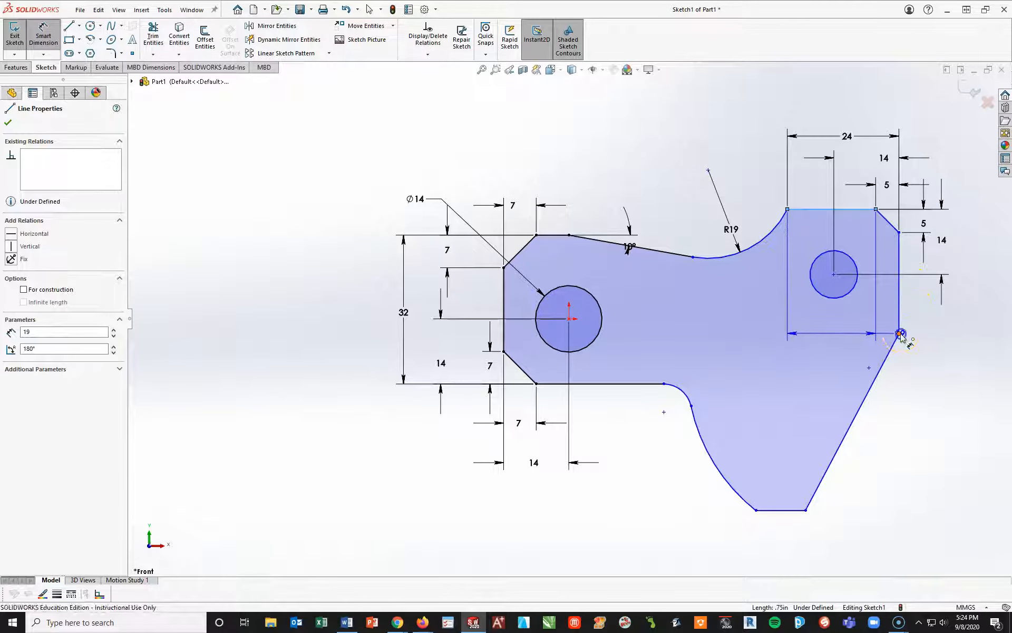
left_click(900, 334)
left_click(983, 268)
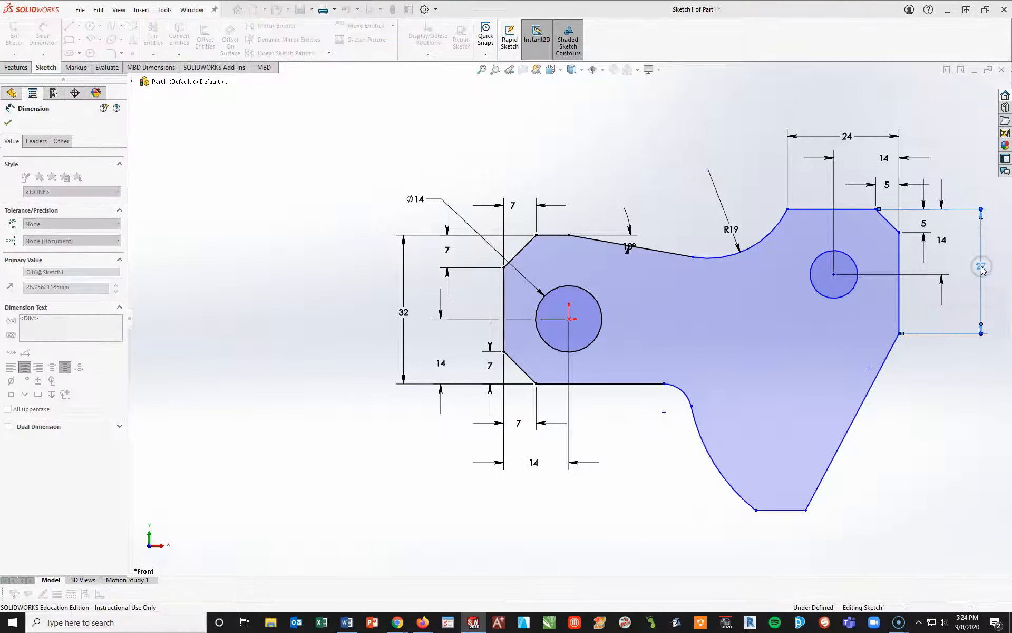
type("24")
key("Return")
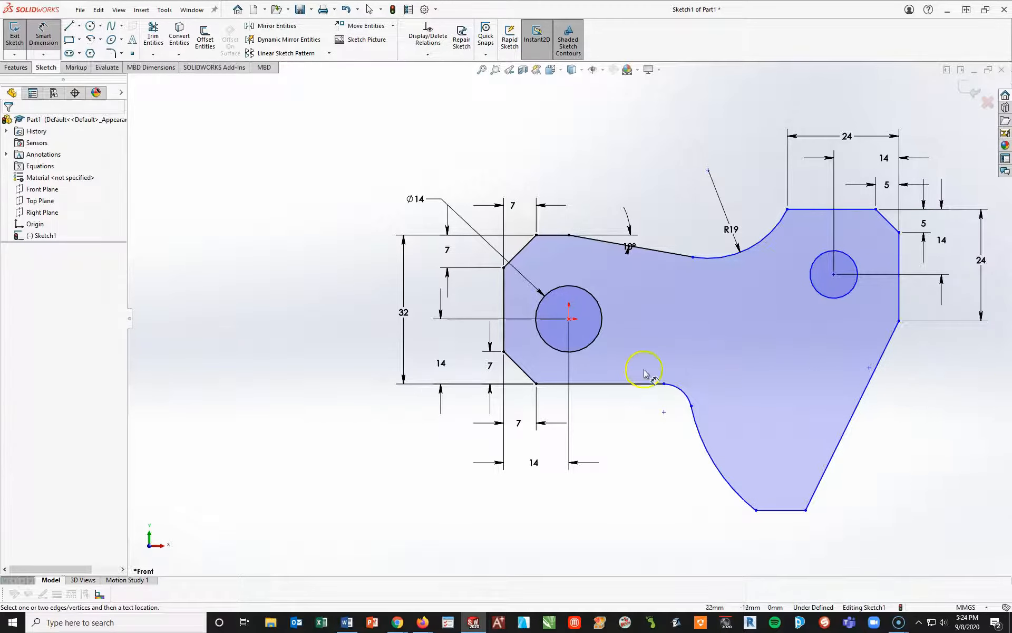
Step: Dimension the profile's overall width between the left and right vertical edges as 81 mm
left_click(504, 309)
left_click(900, 285)
left_click(690, 106)
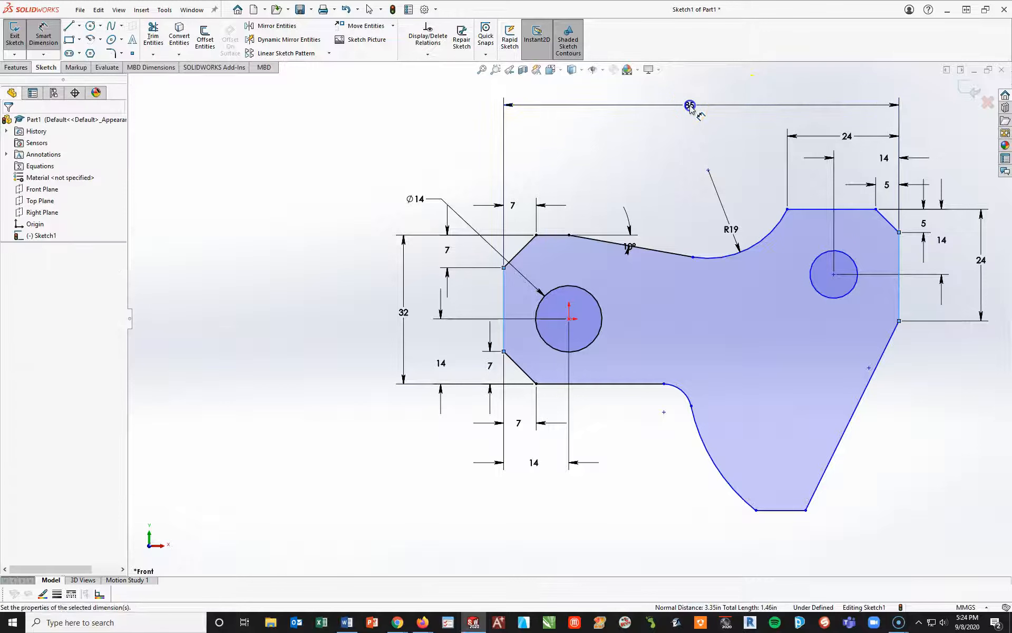
type("81")
key("Return")
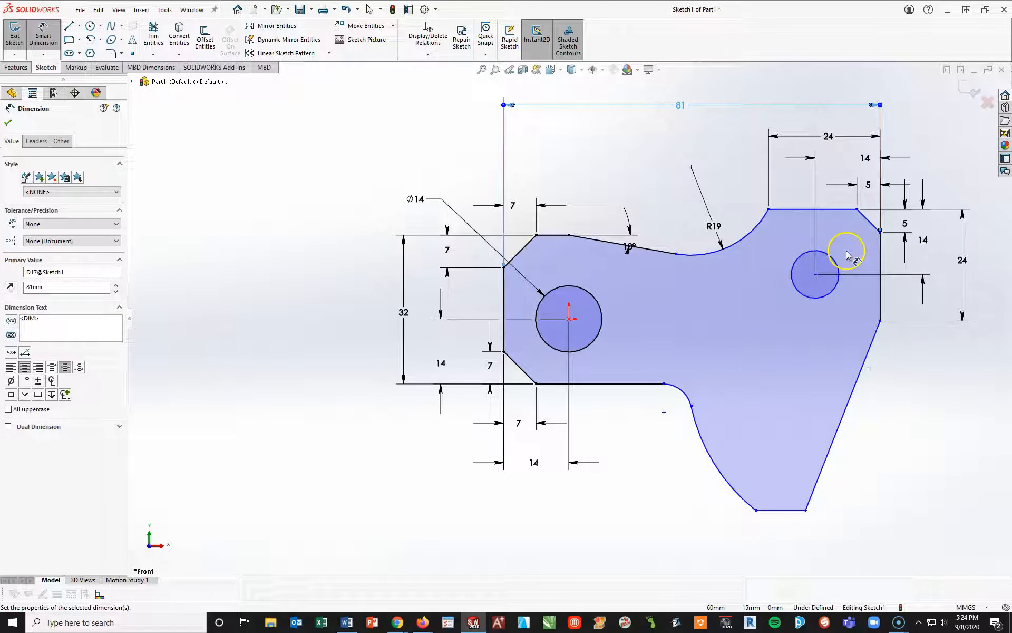
Step: Dimension the smaller circle's diameter as 11.40 mm
left_click(834, 289)
left_click(920, 369)
type("11.40")
key("Return")
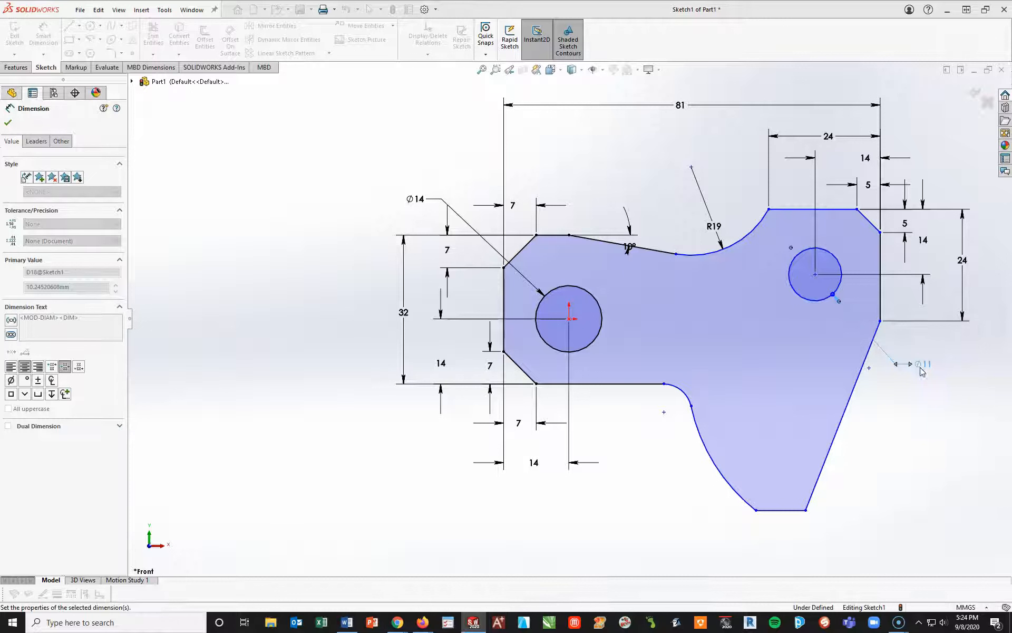
left_click(918, 430)
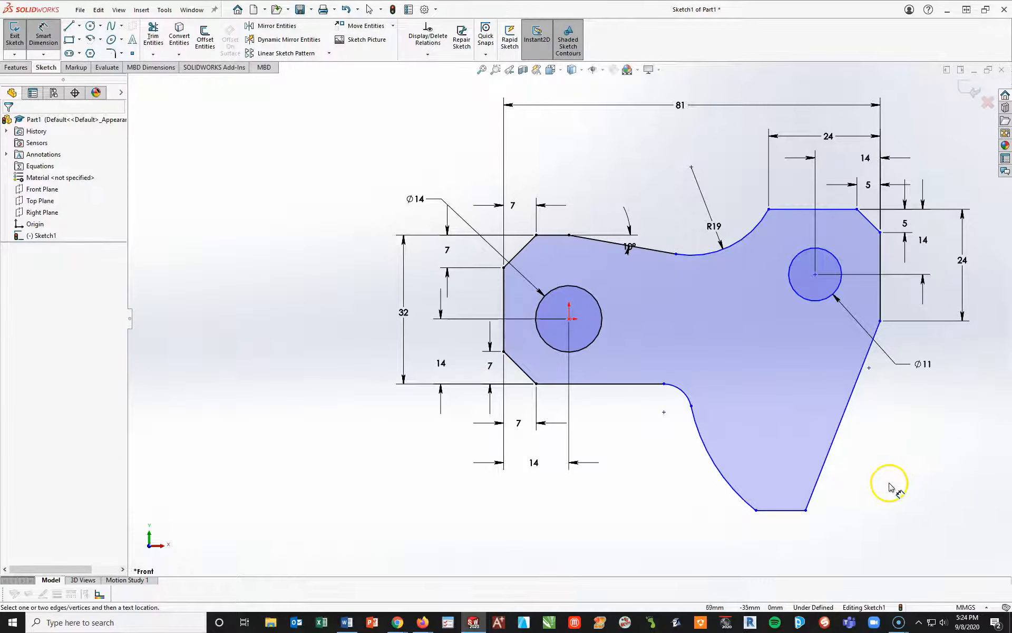
Step: Dimension the vertical distance from the lower-left horizontal edge to the short bottom edge as 19 mm
left_click(758, 511)
left_click(931, 456)
type("19")
key("Return")
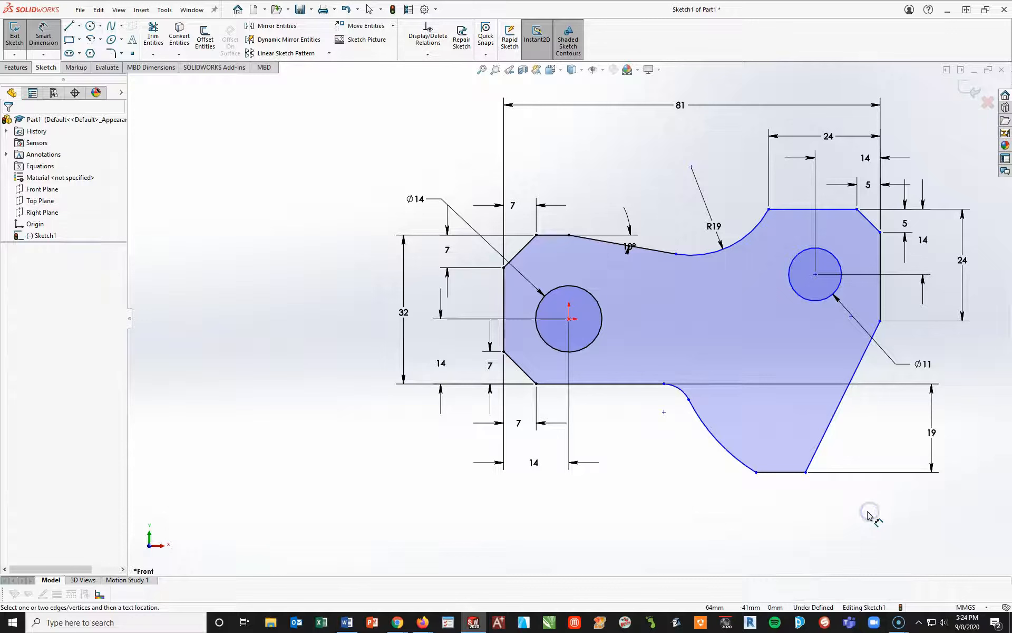
Step: Dimension the profile's overall height from the upper-right horizontal edge to the short bottom edge as 57 mm
left_click(791, 209)
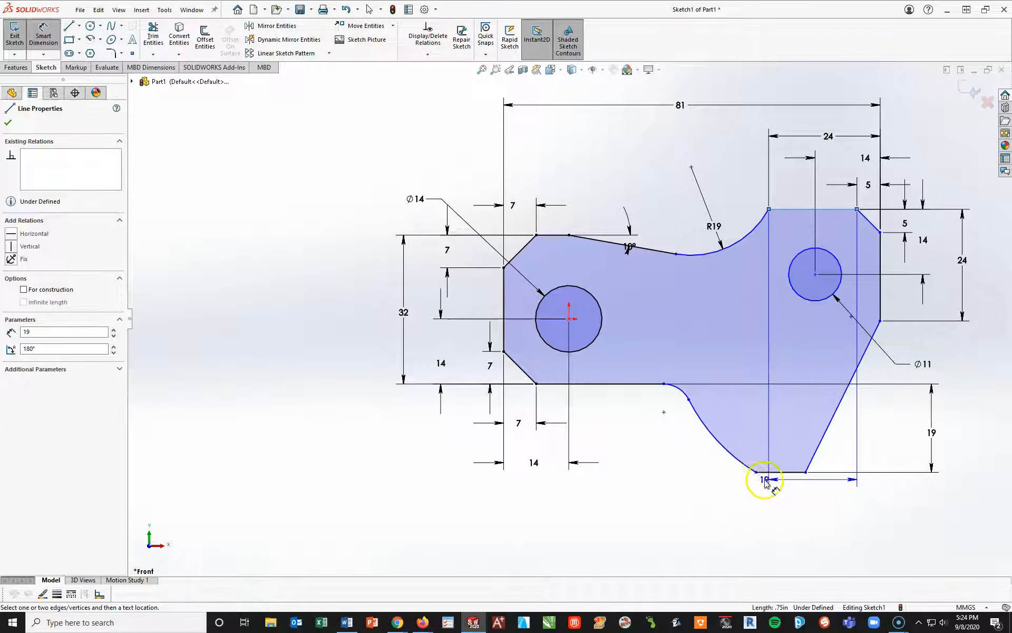
left_click(770, 472)
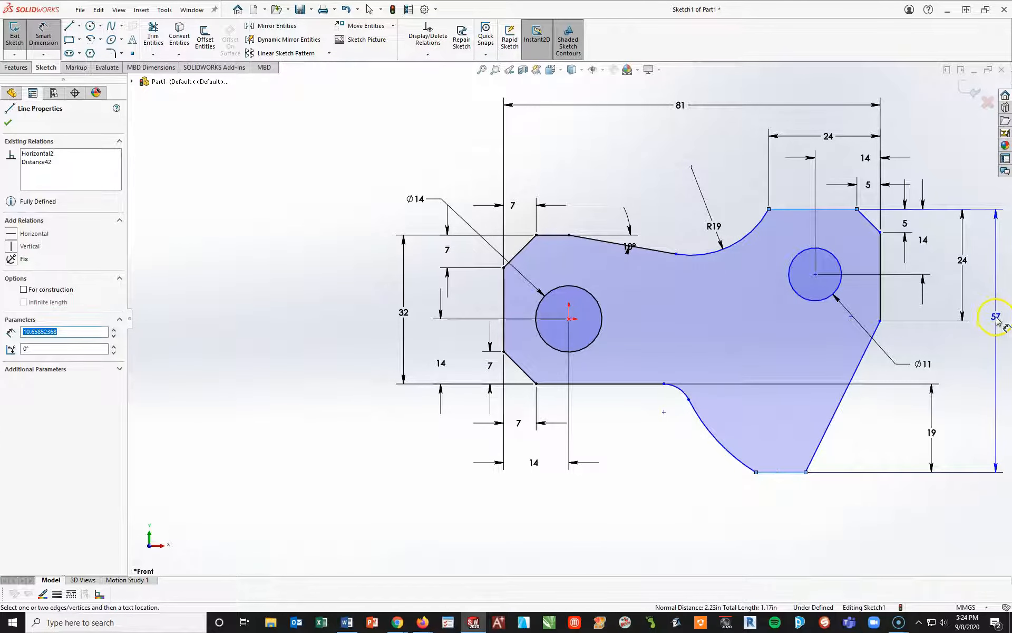
left_click(996, 316)
key("Return")
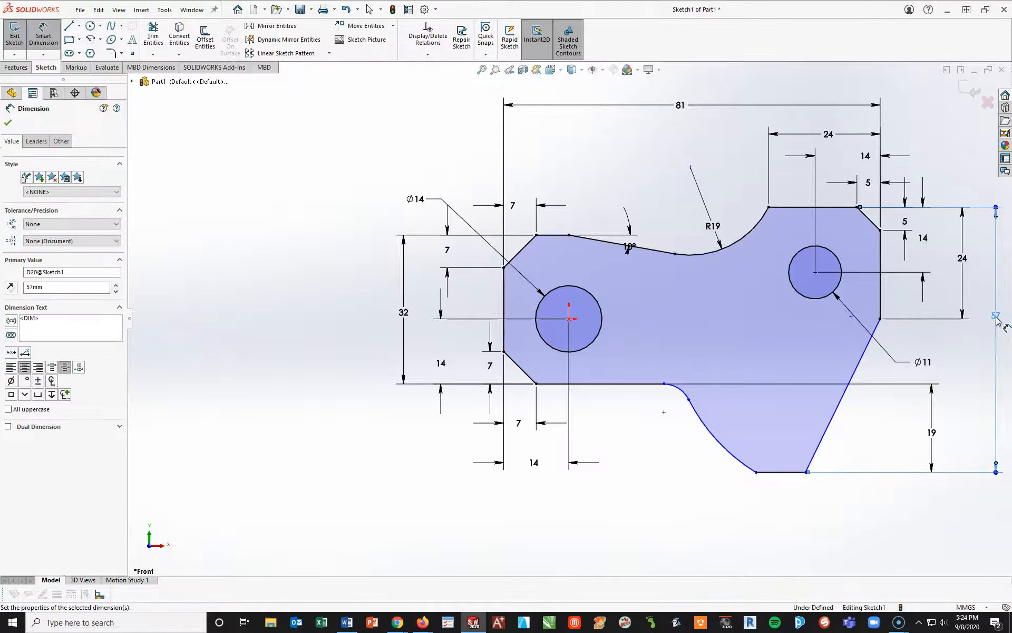
key("f")
left_click(751, 480)
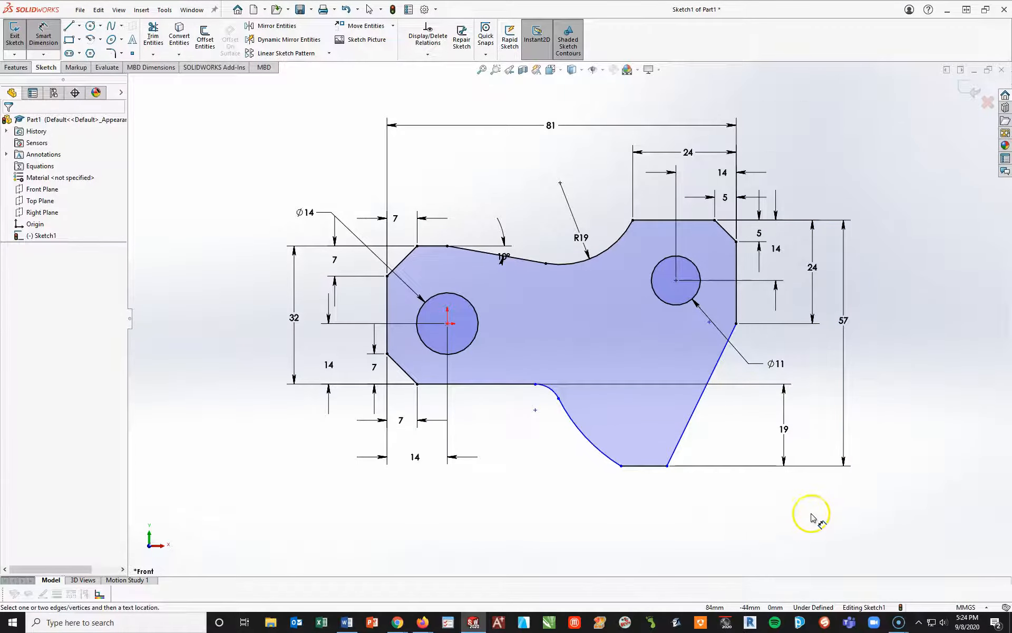
Step: Dimension the horizontal distance from the right vertical edge to the slanted line's lower endpoint as 29 mm
left_click(737, 319)
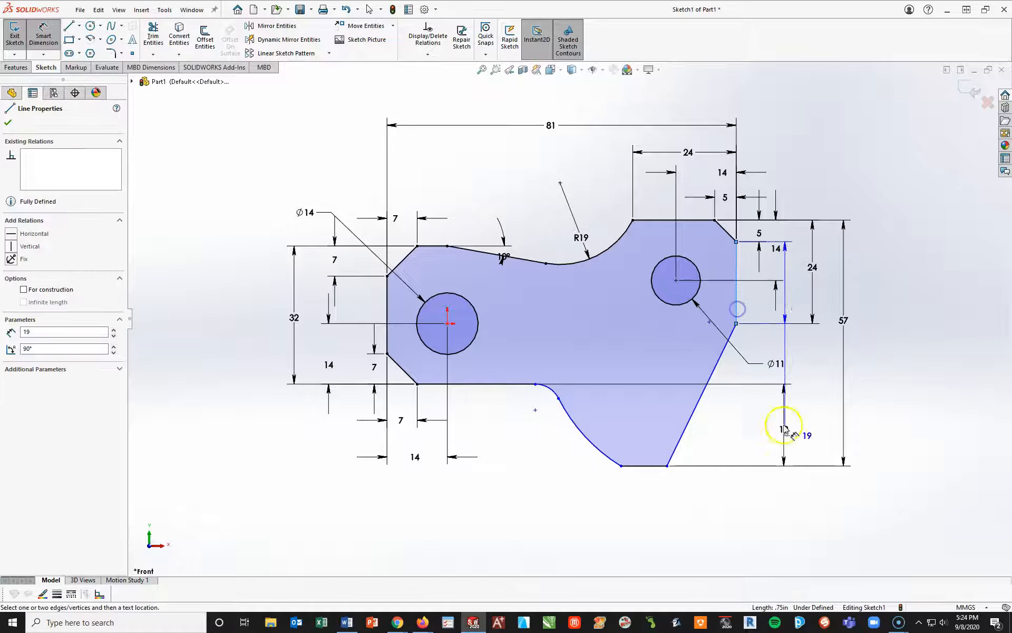
left_click(668, 466)
left_click(707, 517)
type("2")
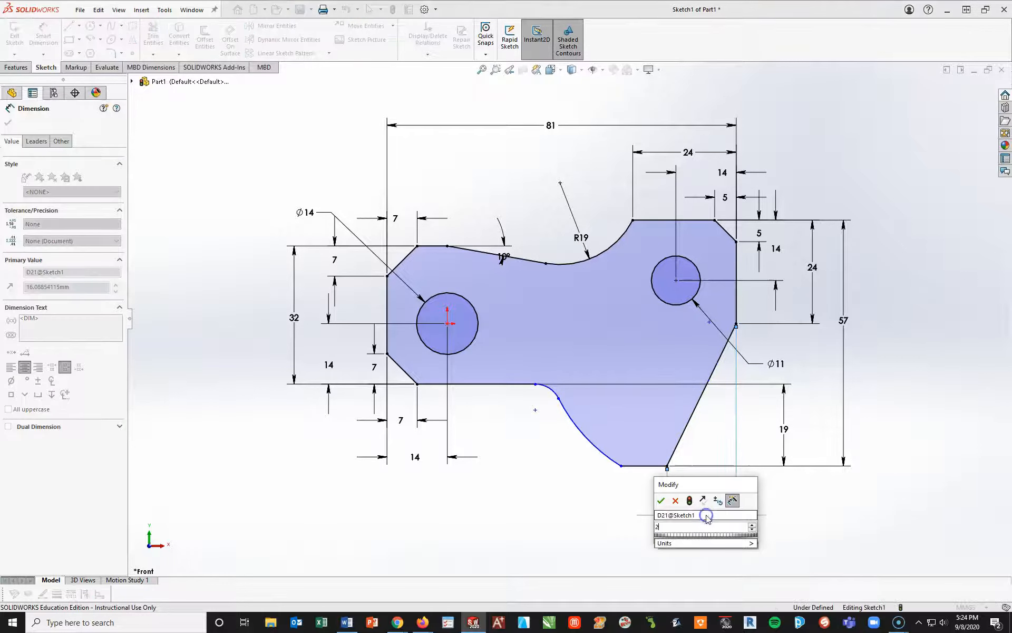
type("9")
key("Return")
left_click(796, 507)
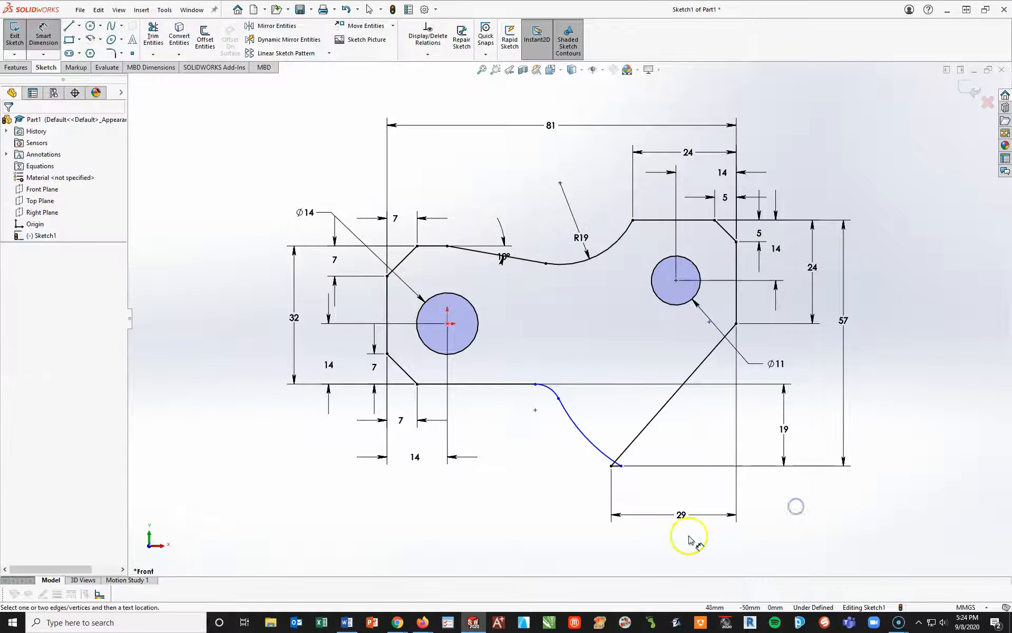
Step: Move the large lower arc's bottom endpoint to the left of the slanted line's lower end to uncross the profile
key("Escape")
left_click_drag(622, 468, 589, 466)
left_click(540, 522)
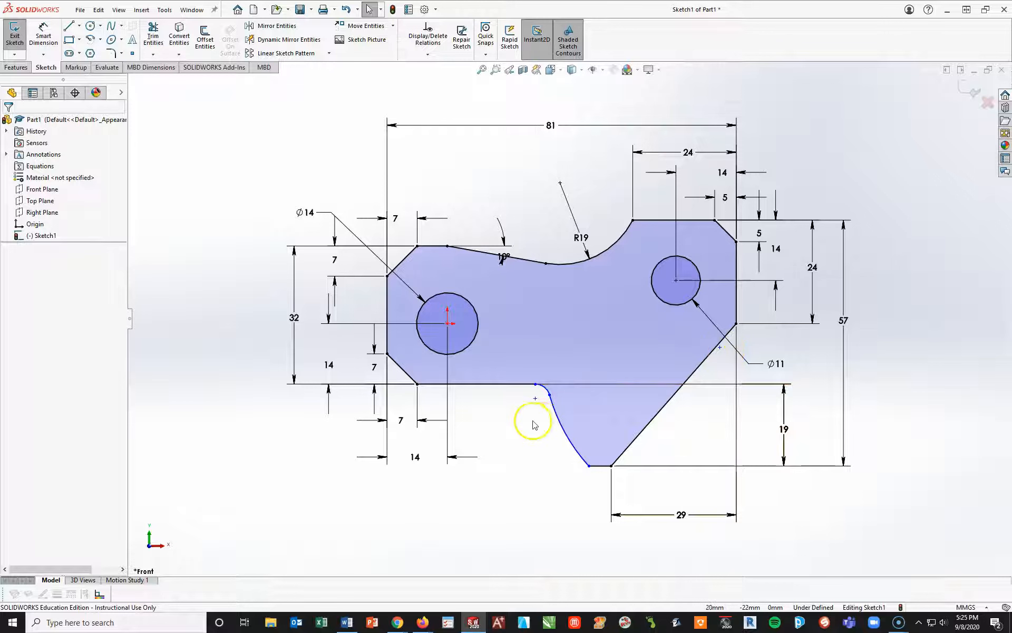
Step: Make the large lower arc's centre point coincident with the slanted line
left_click(558, 429)
left_click(538, 456)
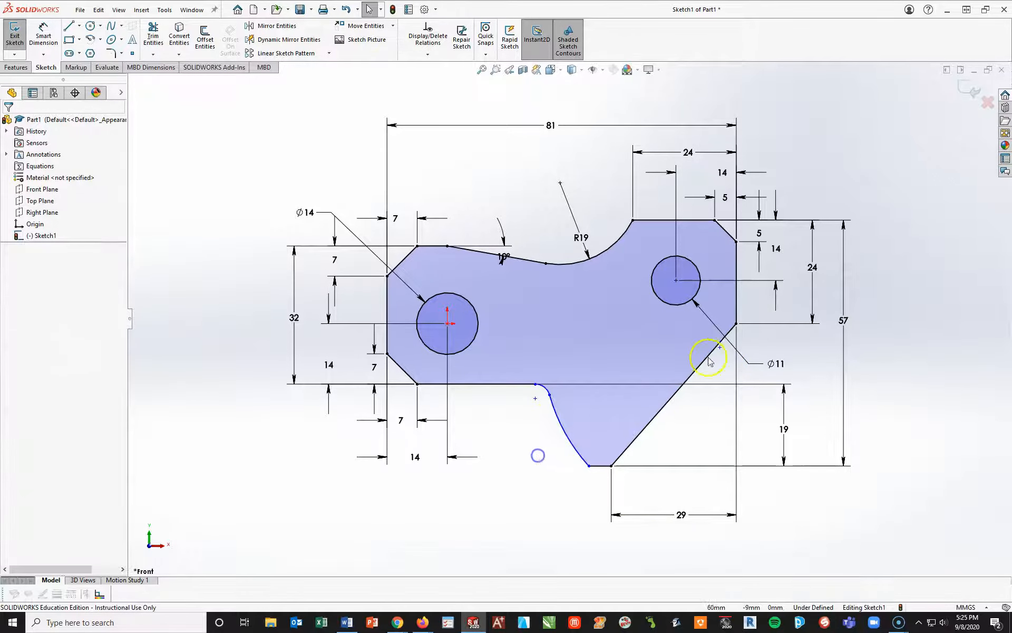
left_click(700, 373)
left_click(695, 427)
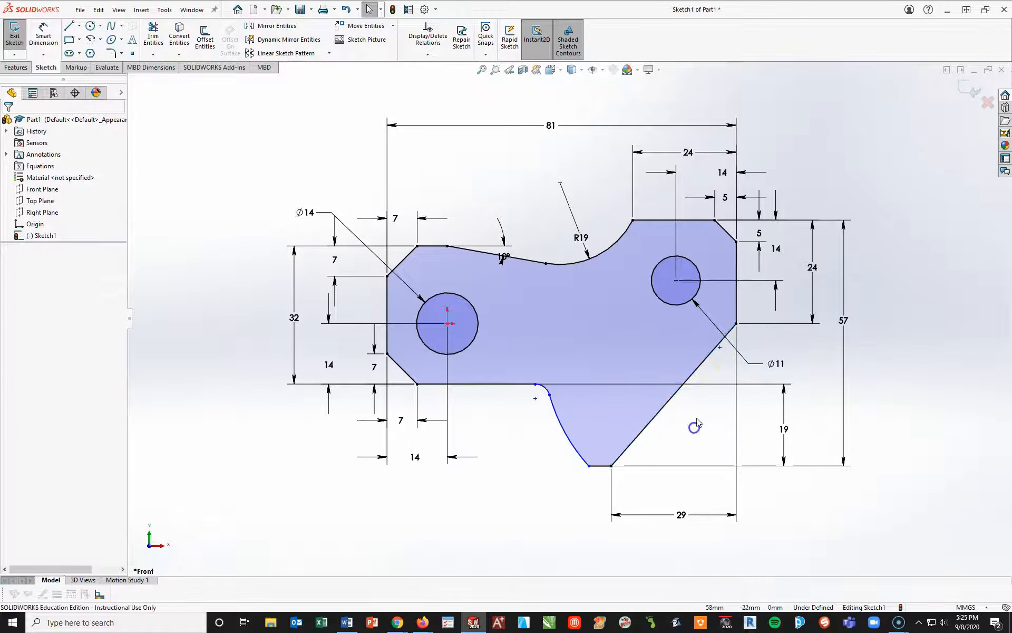
left_click(720, 348)
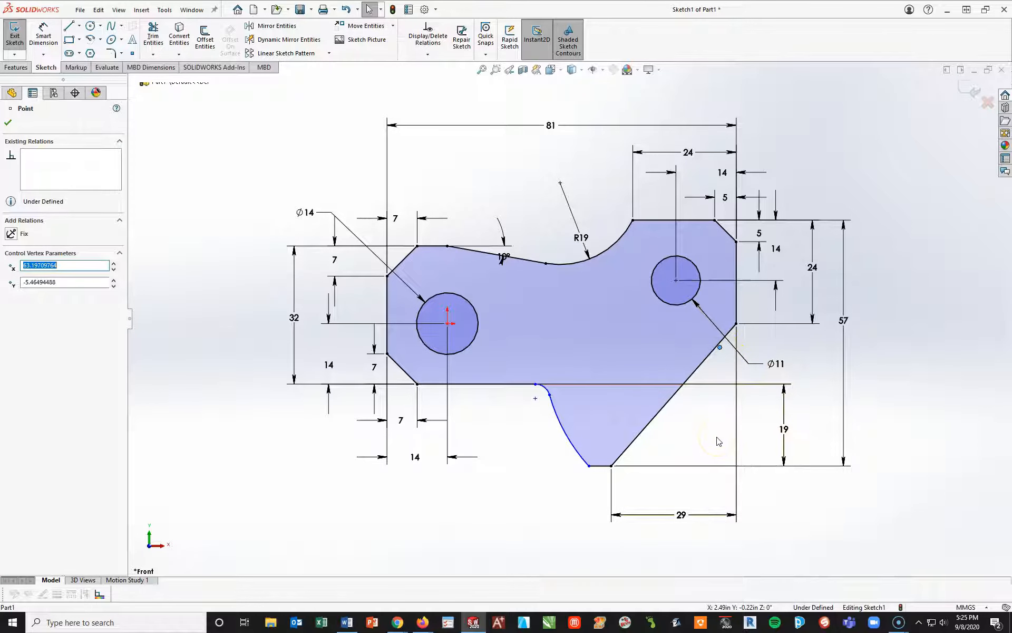
left_click(678, 399, "ctrl")
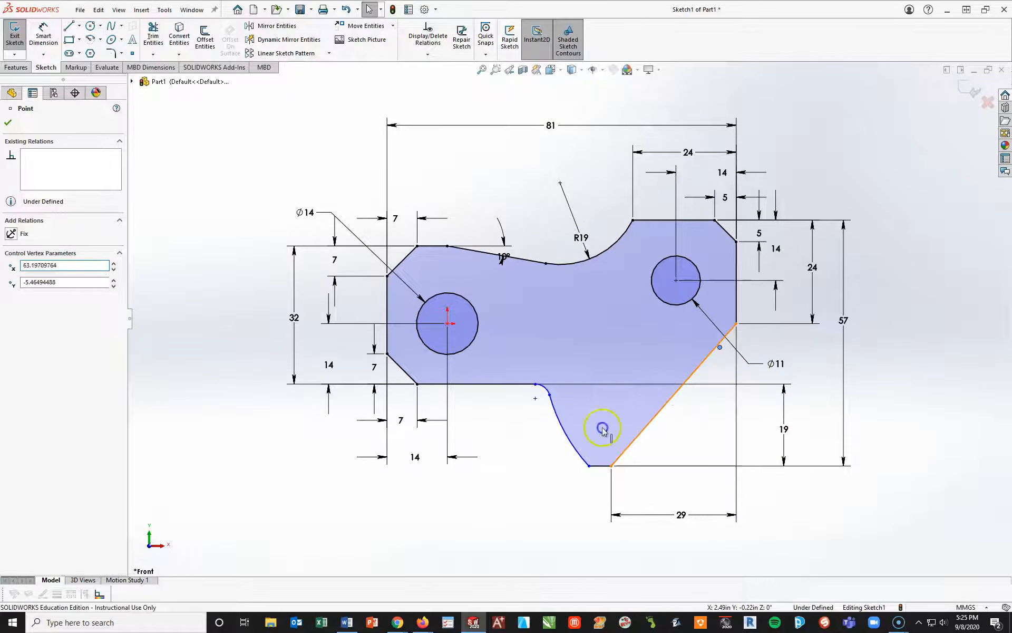
left_click(12, 306)
left_click(414, 504)
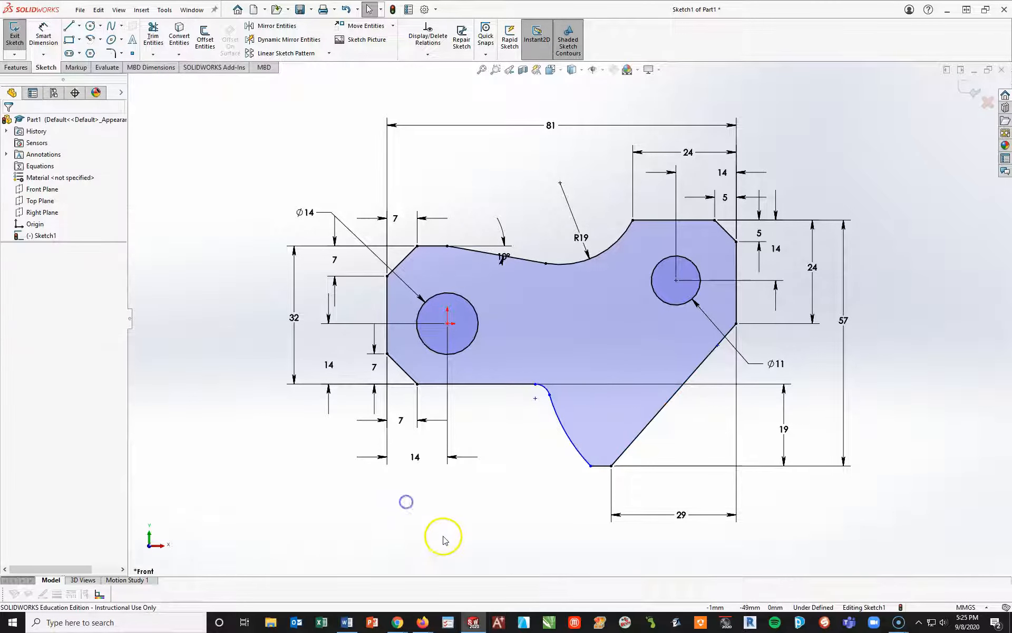
Step: Align the large lower arc's centre point horizontally with the right endpoint of the lower-left horizontal edge
left_click(718, 346)
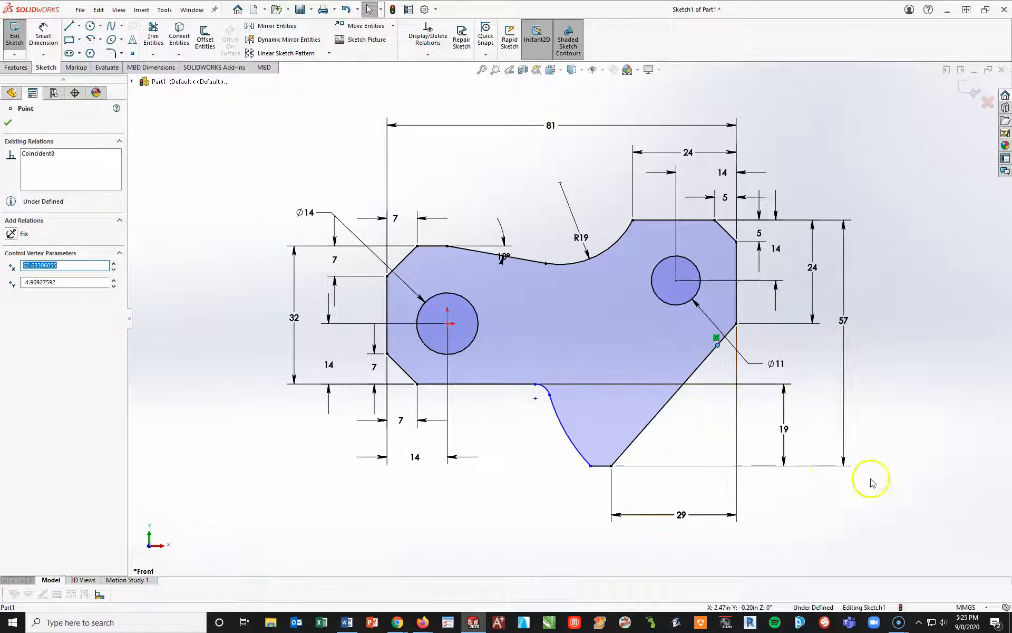
left_click(536, 385, "ctrl")
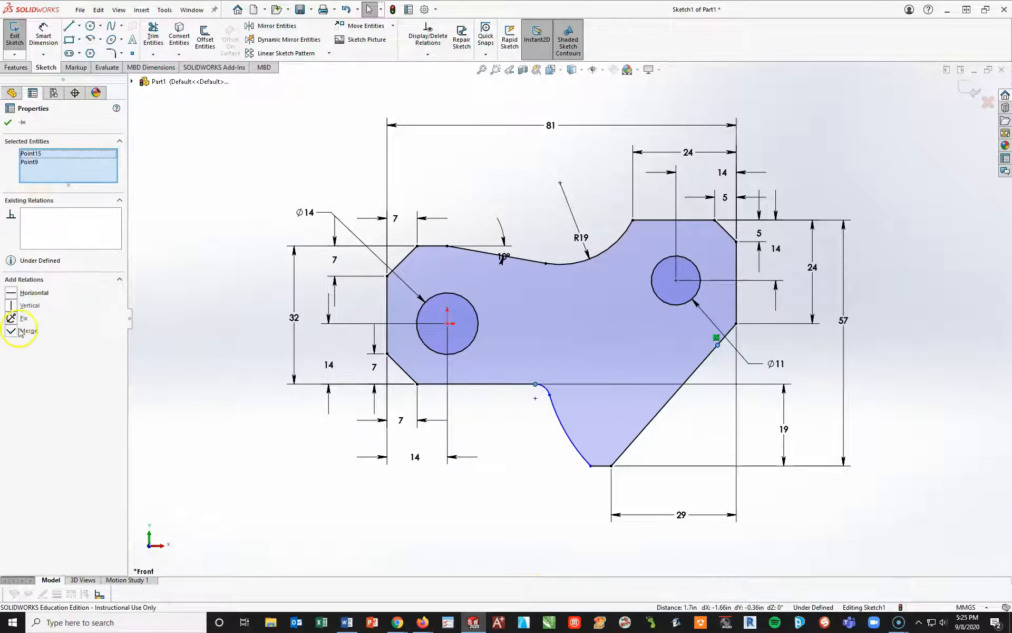
left_click(9, 297)
left_click(551, 536)
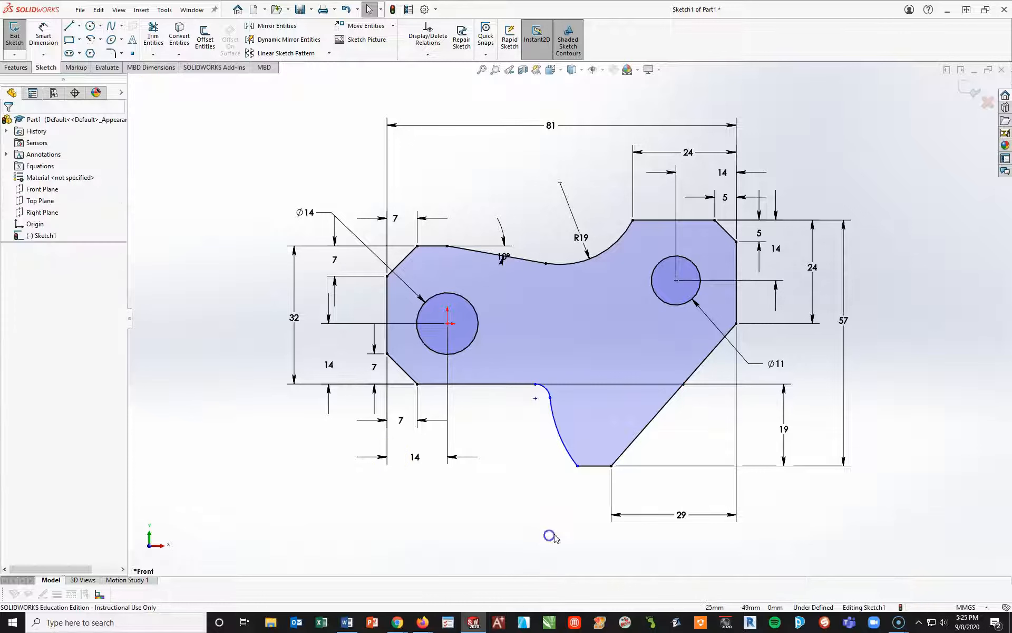
Step: Dimension the large lower arc's radius as 29 mm
left_click(44, 29)
left_click(565, 444)
left_click(592, 420)
type("29")
key("Return")
Step: Dimension the radius of the small arc joining the lower horizontal edge to the large arc as 5 mm
left_click(548, 391)
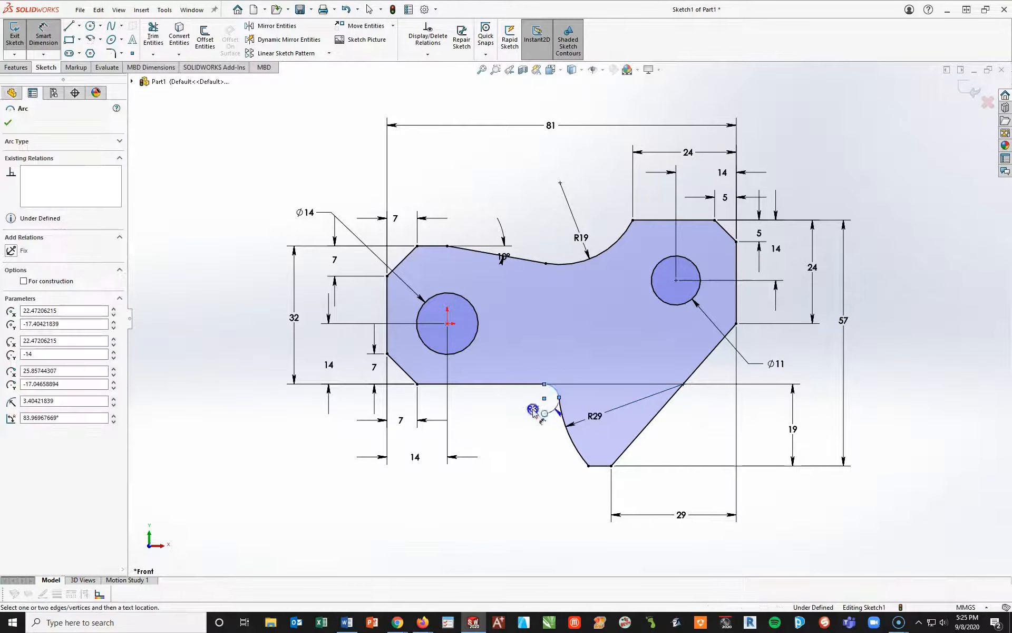
left_click(502, 421)
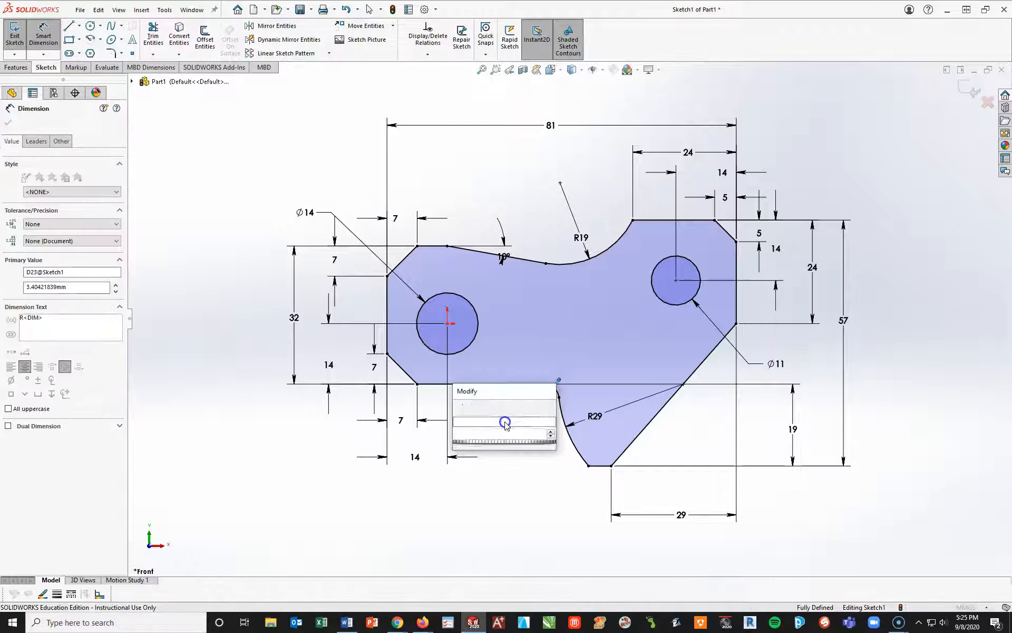
type("5")
key("Return")
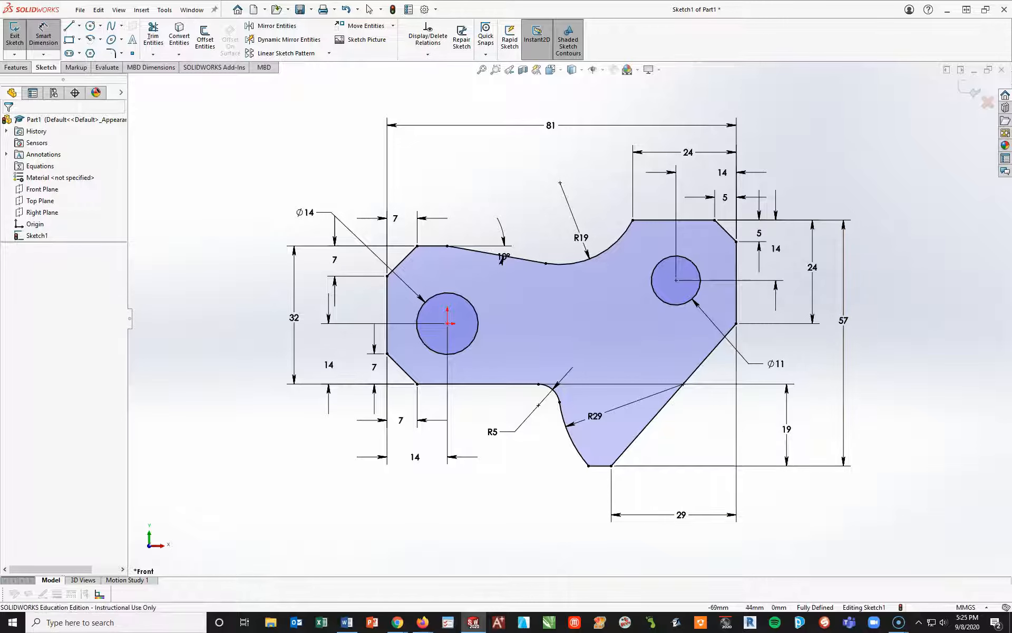
Step: Extrude the front profile sketch 43 mm with the Mid Plane end condition
left_click(19, 67)
left_click(19, 37)
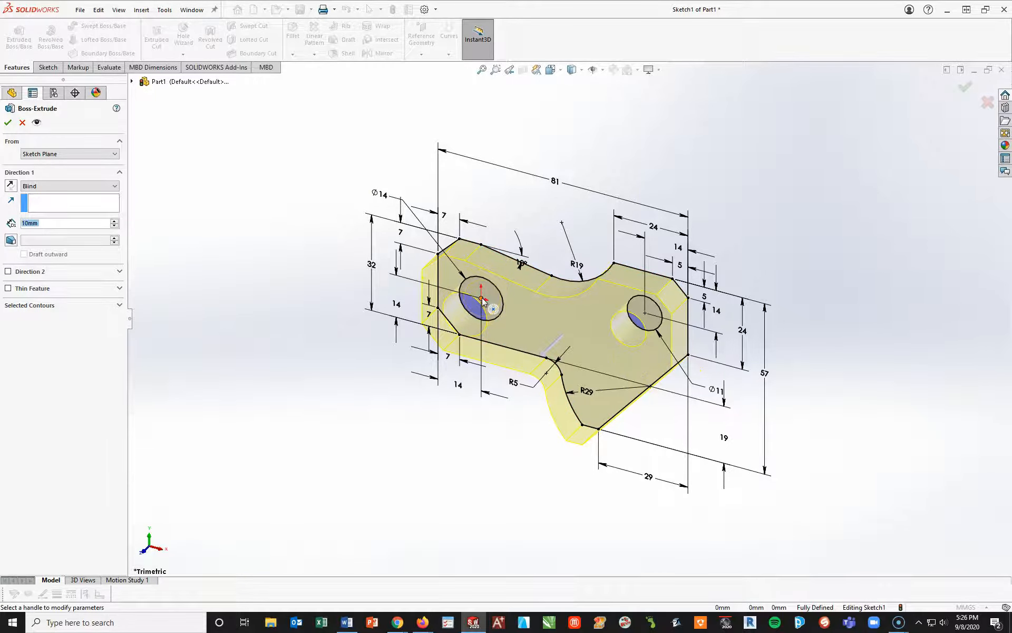
left_click(103, 187)
left_click(59, 231)
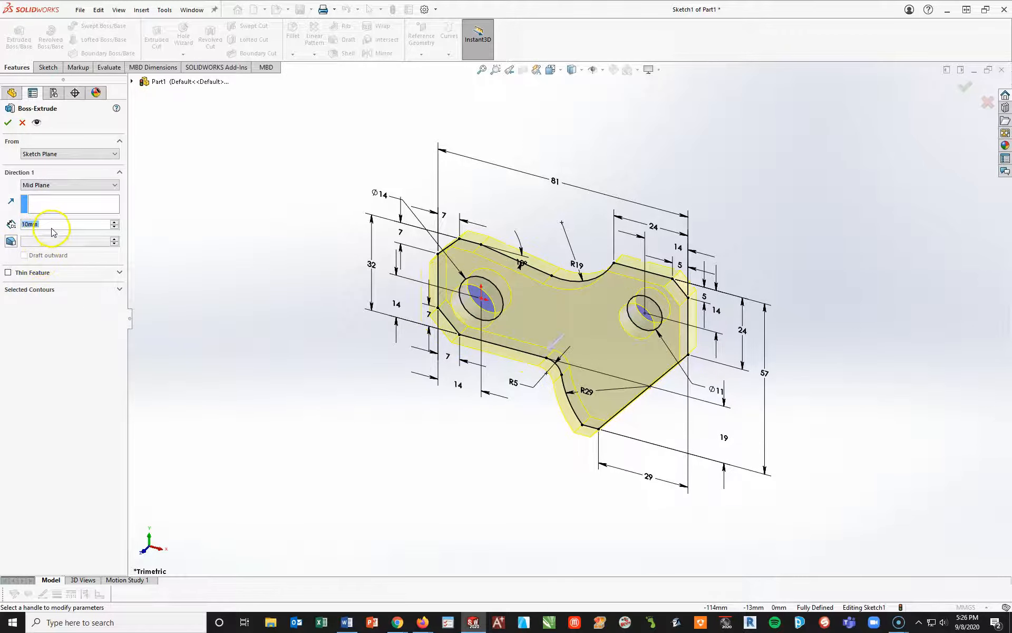
type("43")
key("Return")
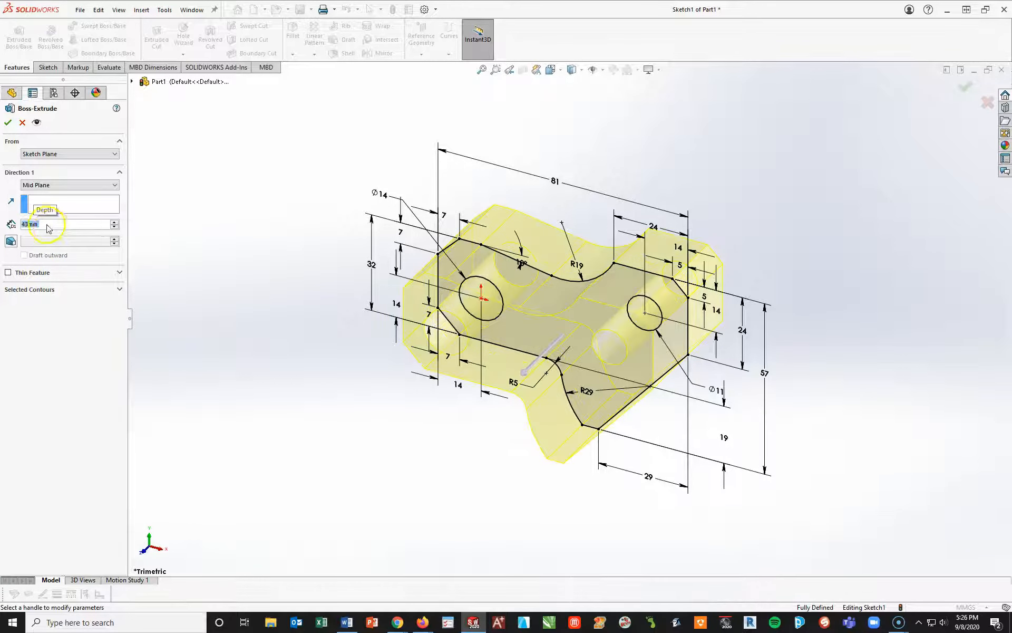
left_click(7, 122)
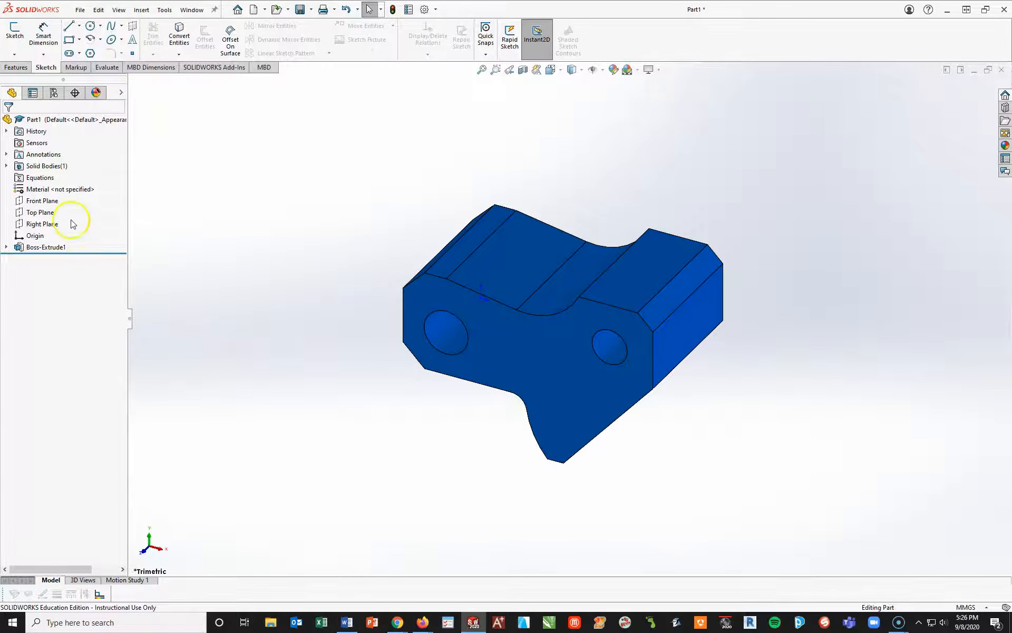
Step: Assign Chrome Stainless Steel from the Steel category as the part's material
right_click(75, 192)
left_click(92, 198)
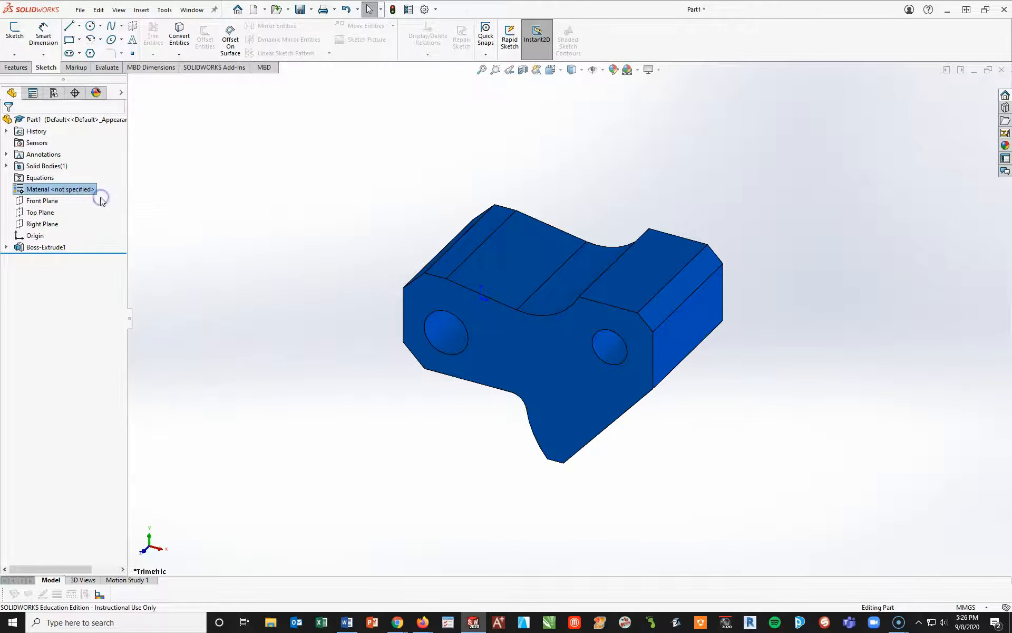
scroll(385, 348, "down", 3)
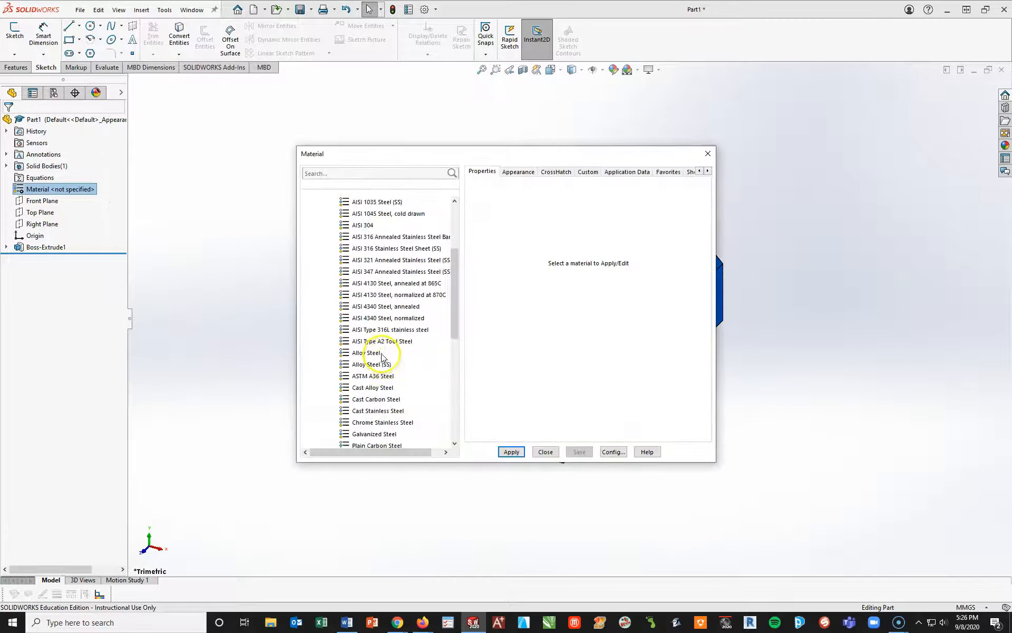
left_click(361, 424)
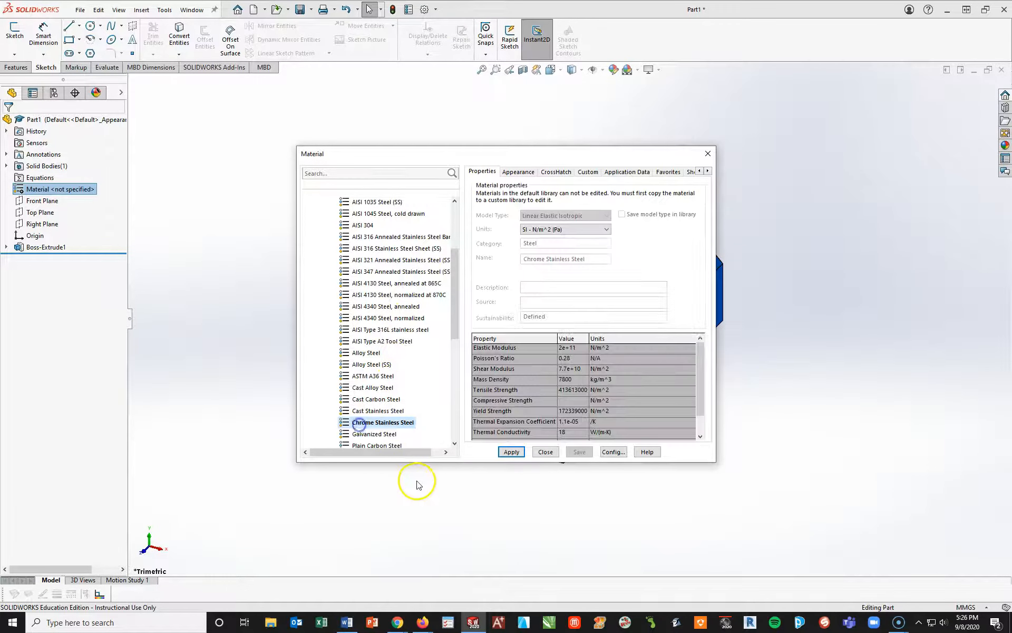
left_click(509, 451)
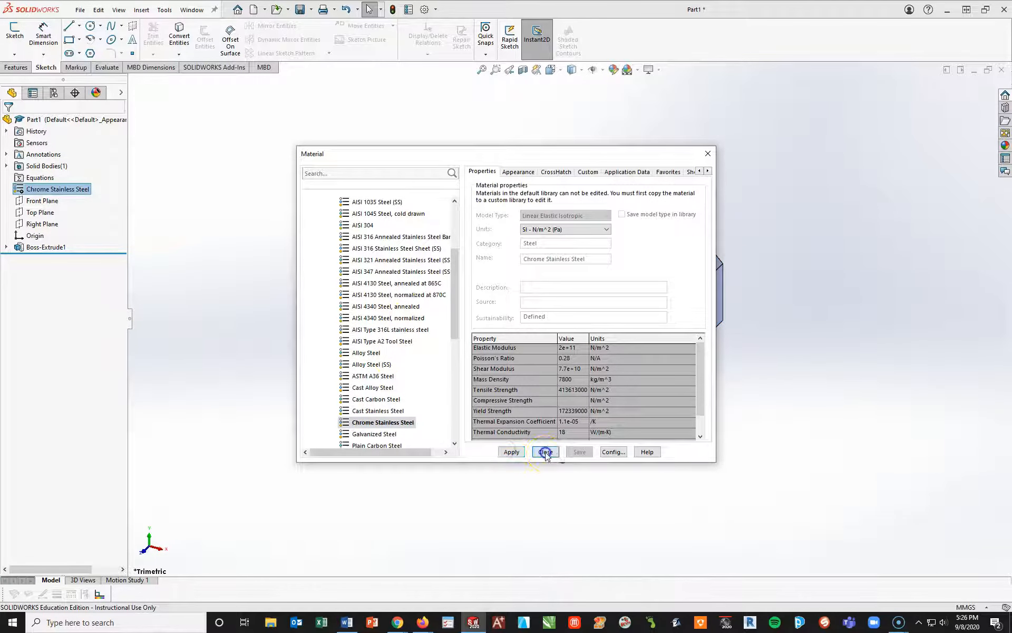
left_click(546, 452)
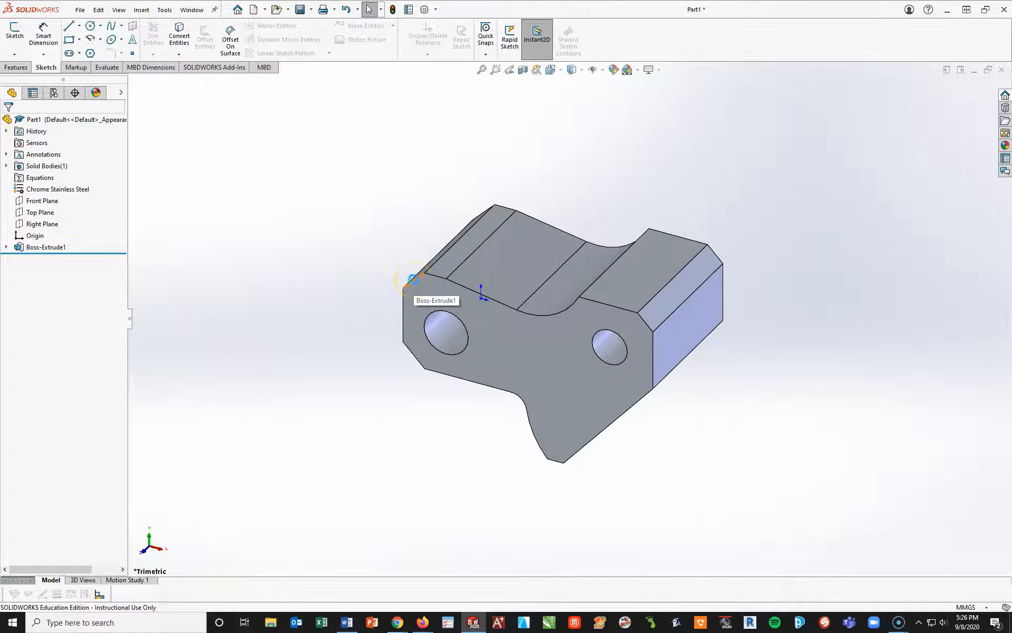
Step: Save the part to the Desktop, naming the file ROLLER LEVER_ followed by the author's surname
key("ctrl+s")
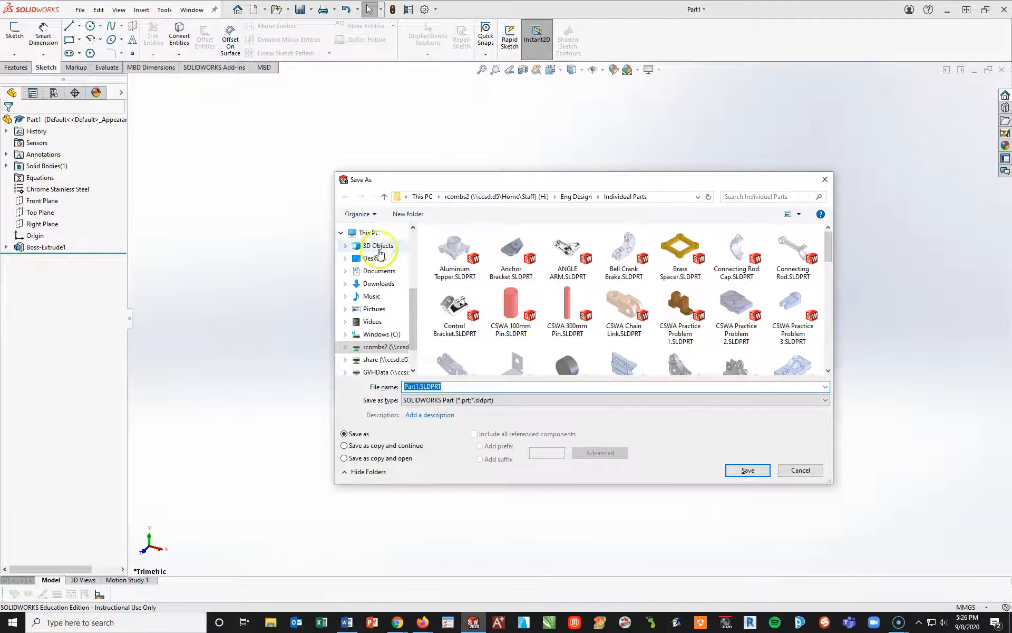
left_click(375, 258)
double_click(458, 386)
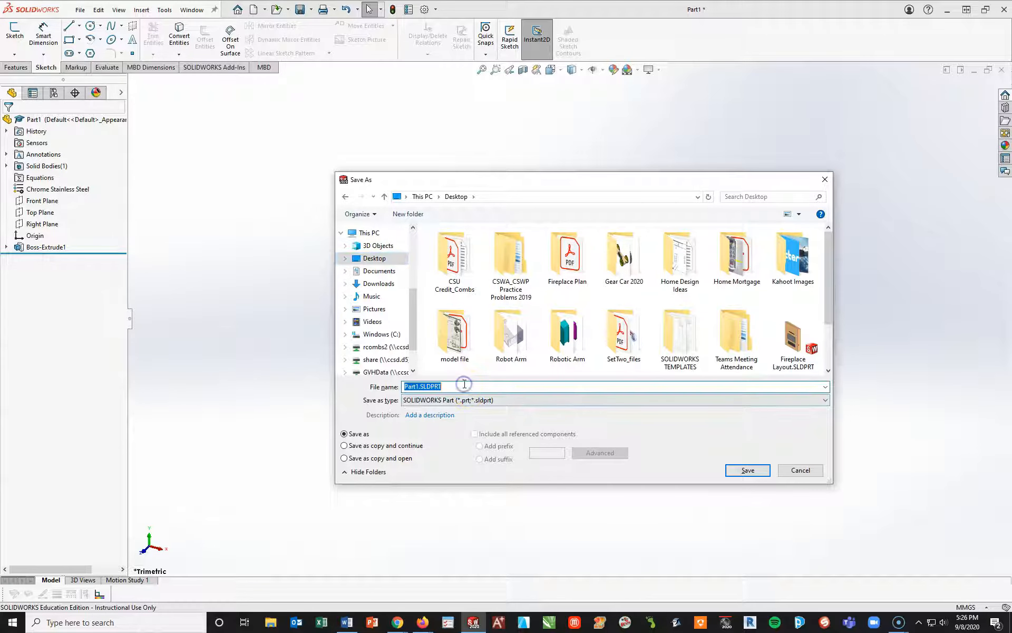
type("SPINDL")
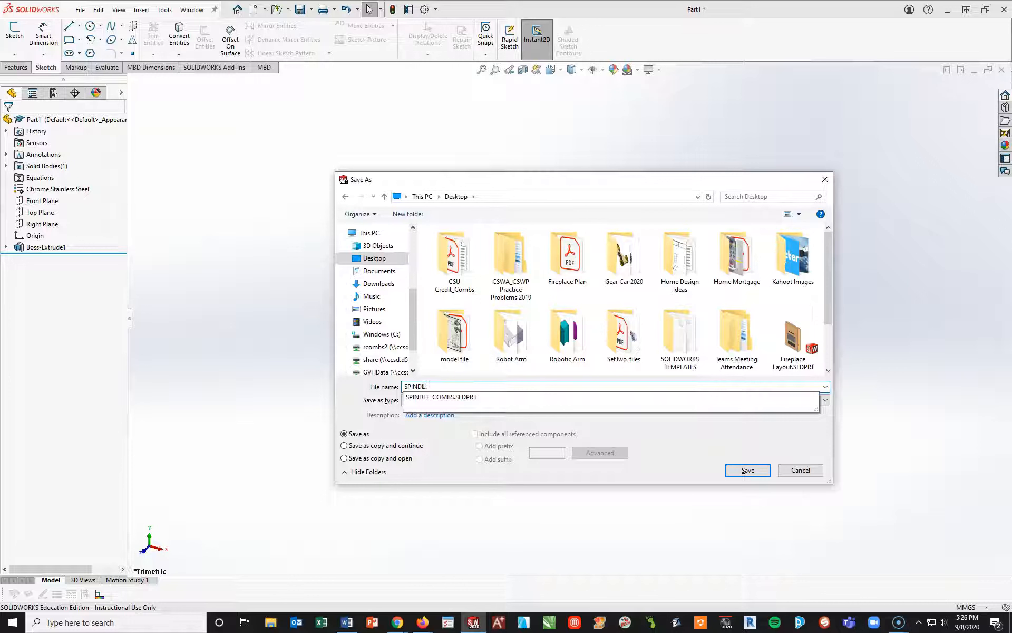
key("BackSpace")
key("BackSpace")
key("BackSpace")
type("ROLLER LEVER_COMBS")
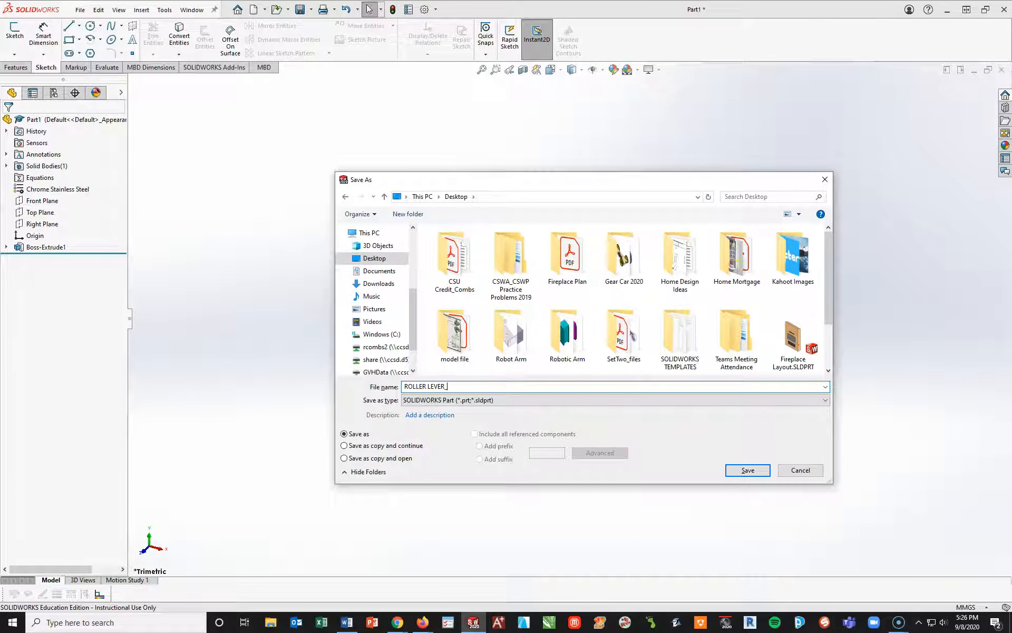
left_click(748, 470)
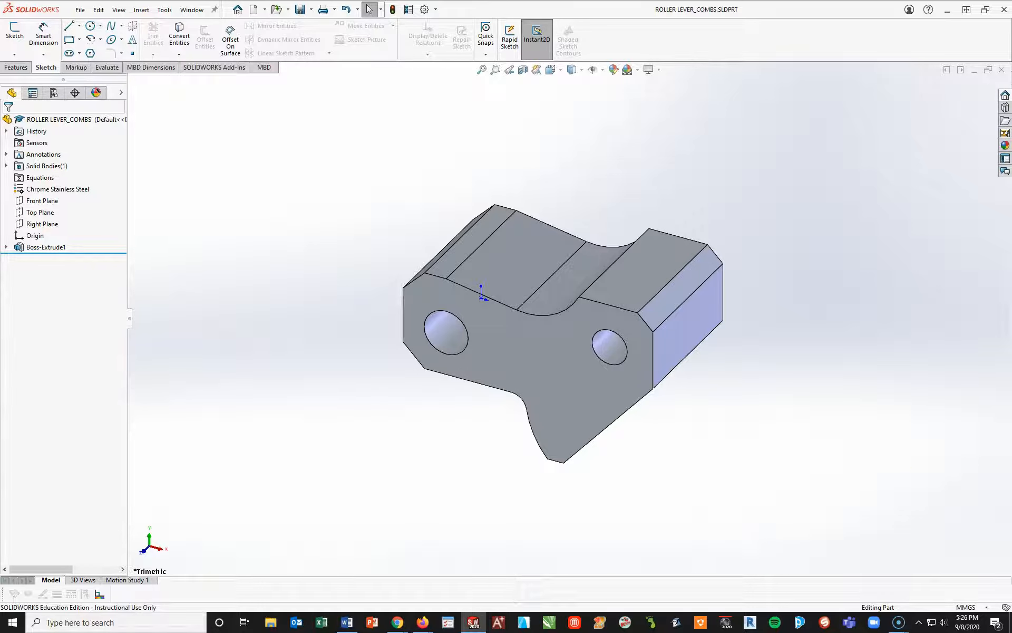
Step: Sketch a corner rectangle about 33 by 17.5 mm on the narrow flat upper face, starting from the part's front-left corner
left_click(453, 267)
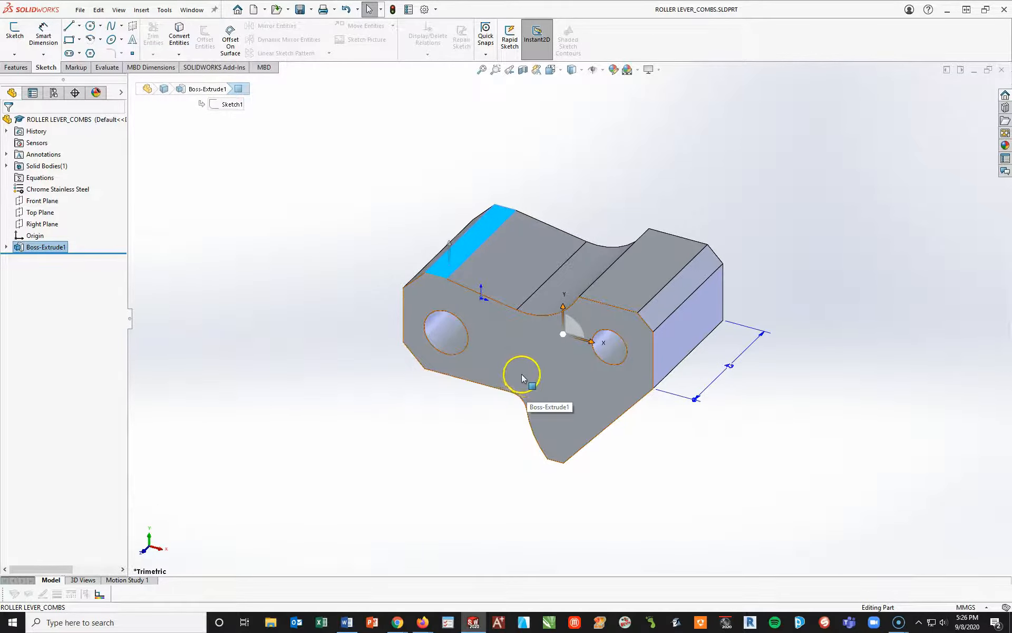
left_click(17, 34)
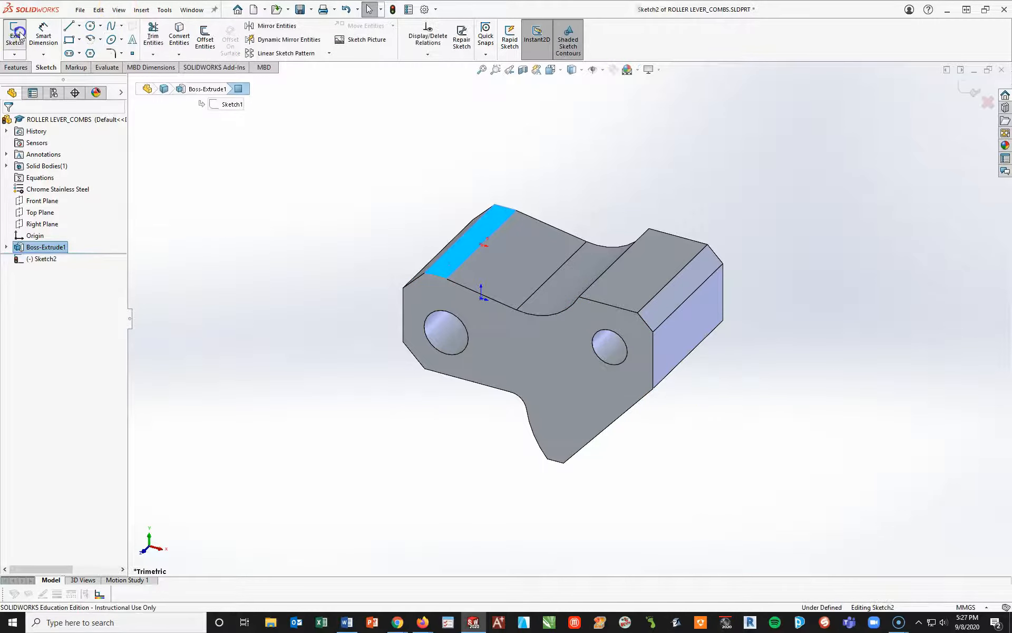
key("space")
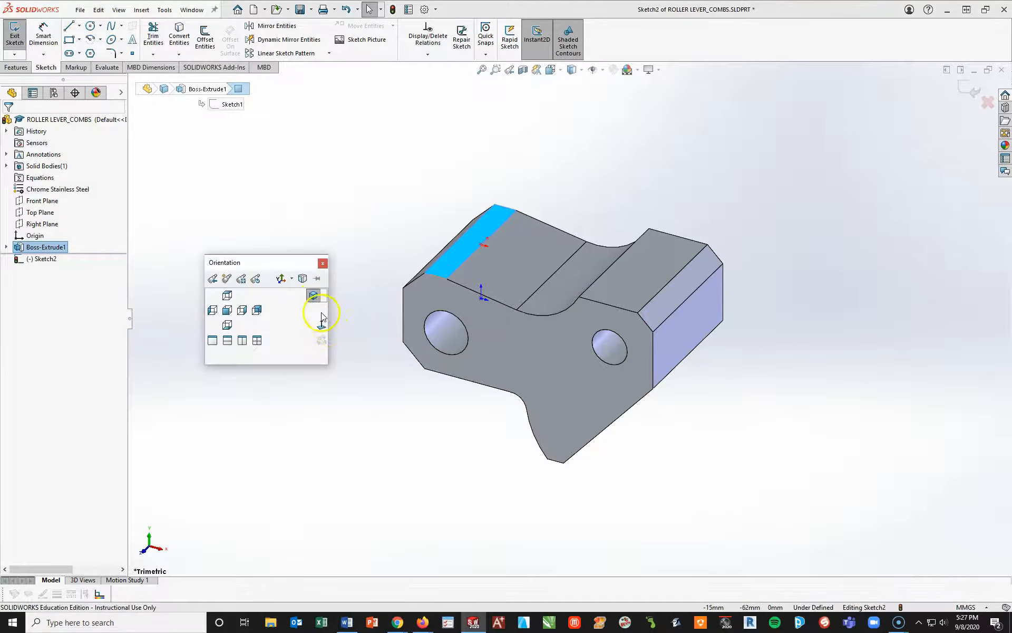
left_click(321, 319)
left_click(68, 39)
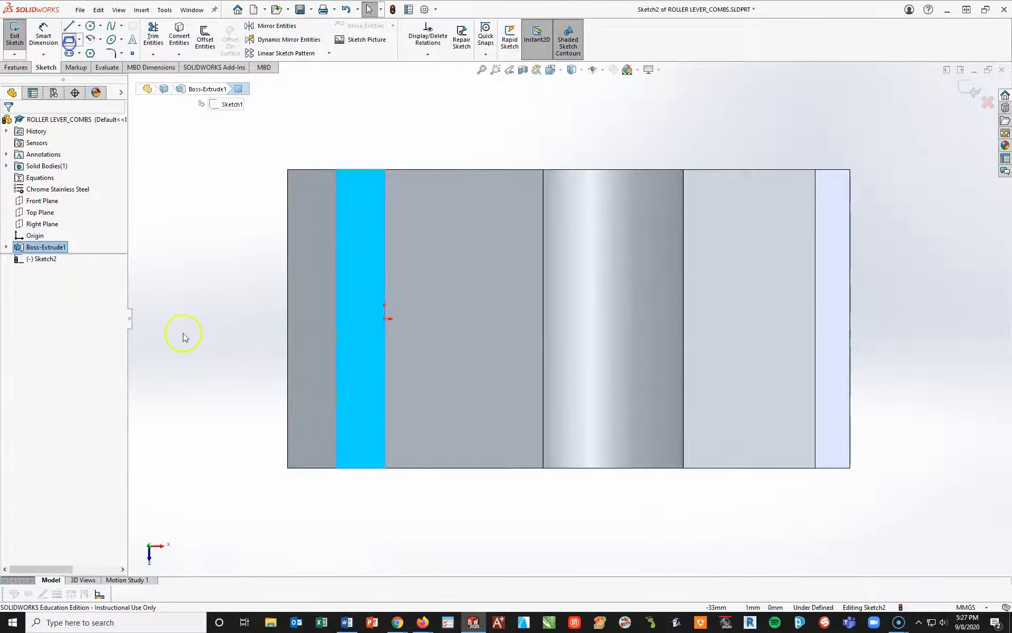
left_click(287, 468)
left_click(519, 346)
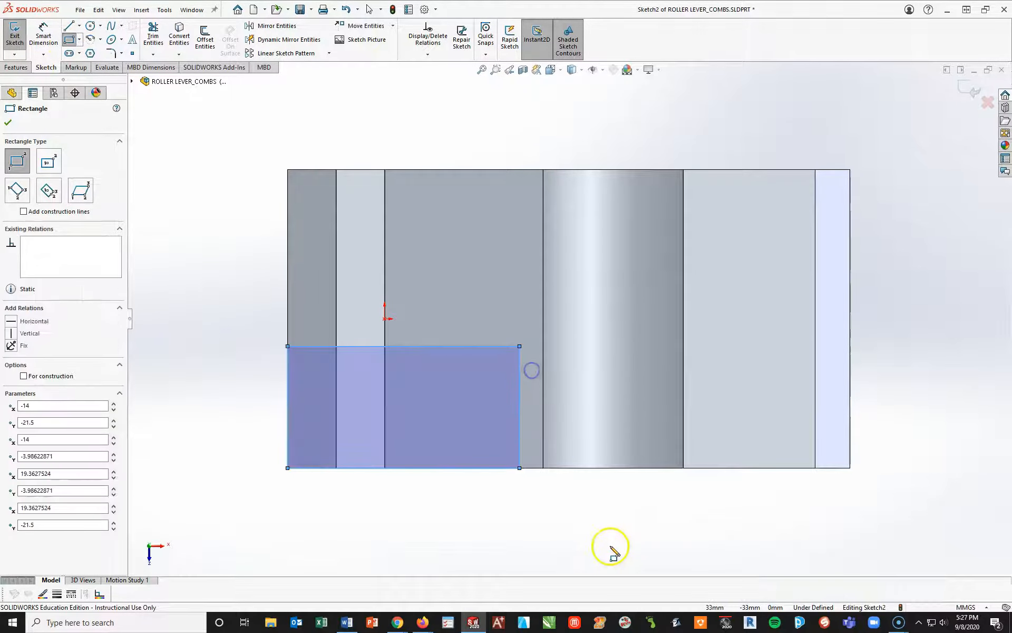
key("Escape")
Step: Dimension the distance from the rectangle's right edge to the part's right end as 52 mm
left_click(43, 37)
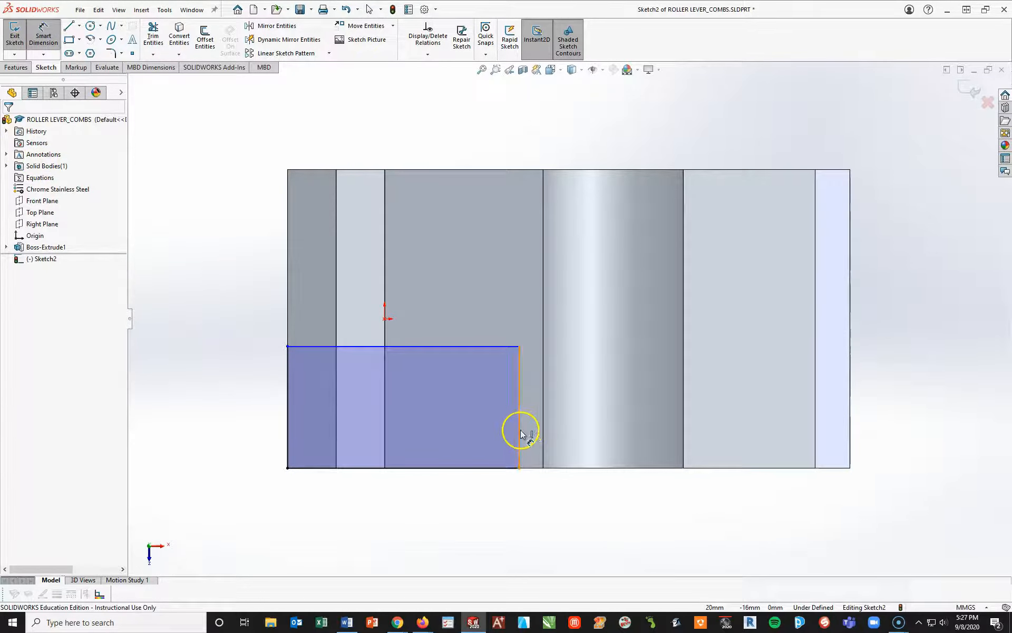
left_click(520, 461)
left_click(849, 448)
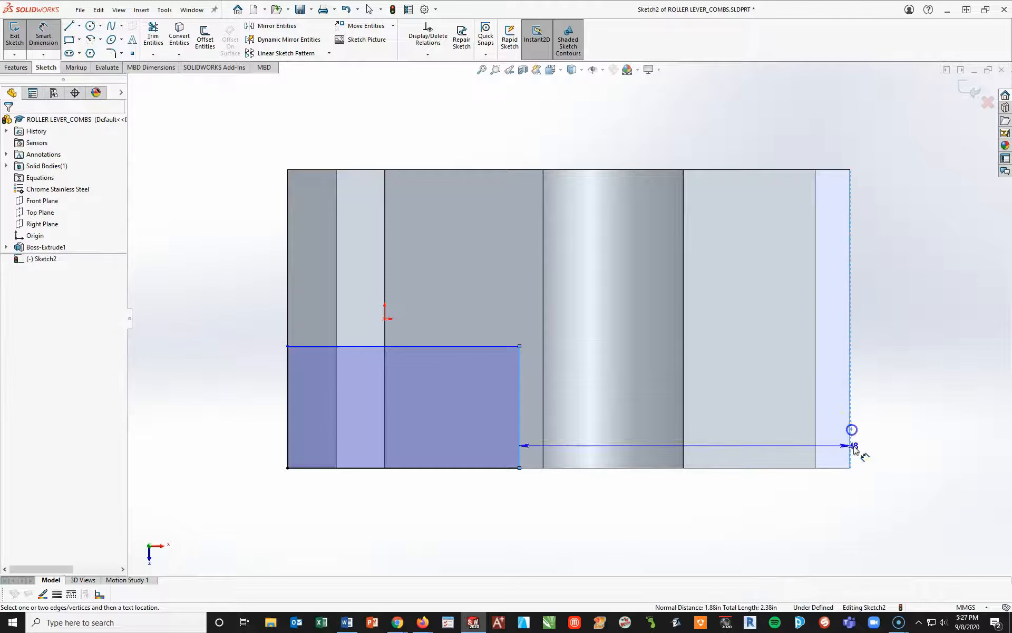
left_click(691, 528)
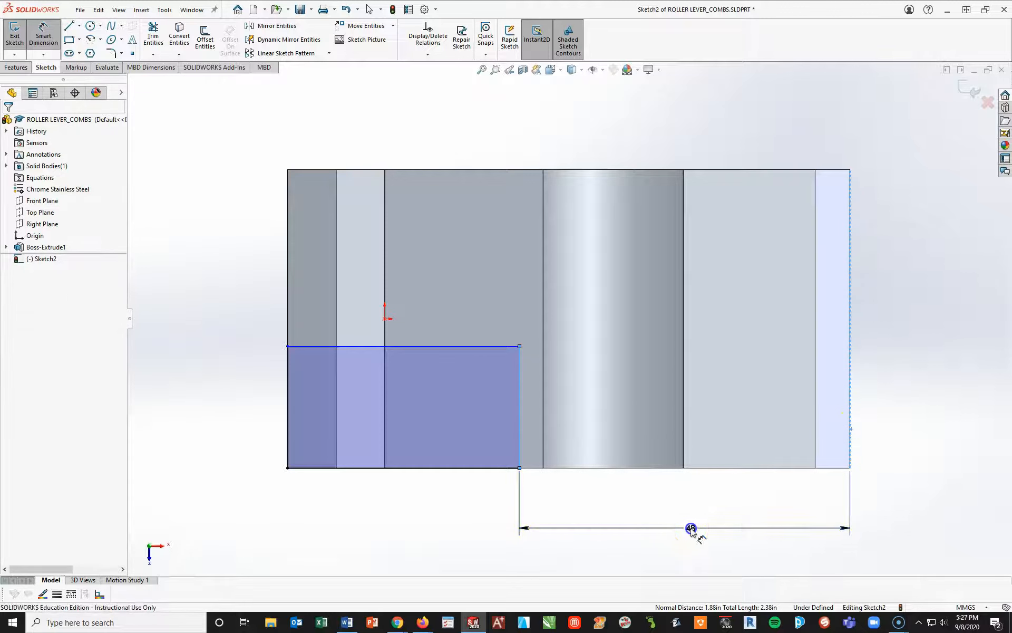
type("52")
key("Return")
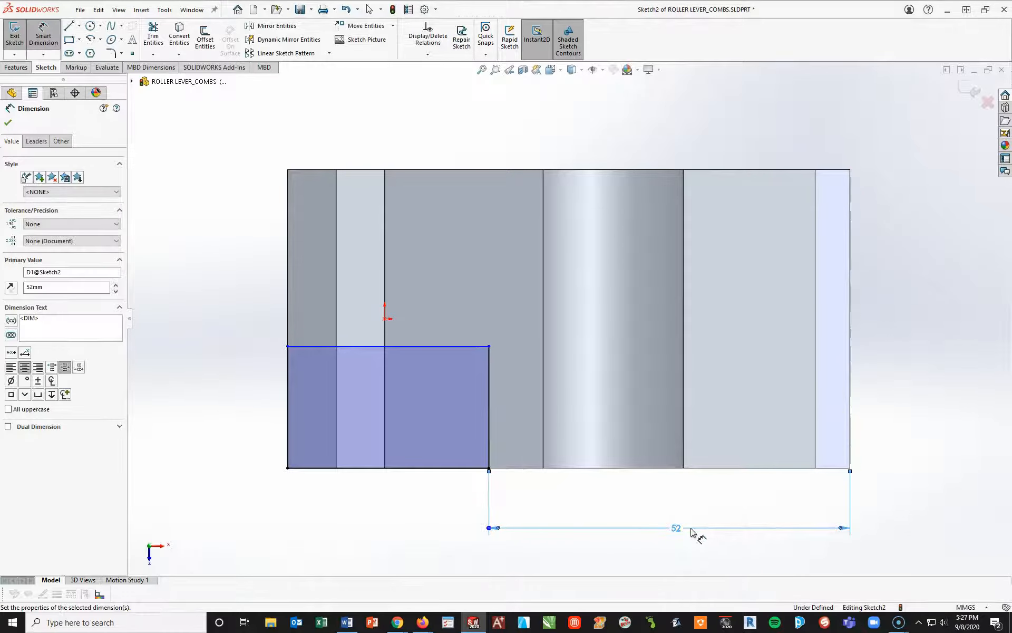
Step: Dimension the distance from the part's rear edge to the rectangle's nearest parallel edge as 24 mm
left_click(298, 169)
left_click(329, 347)
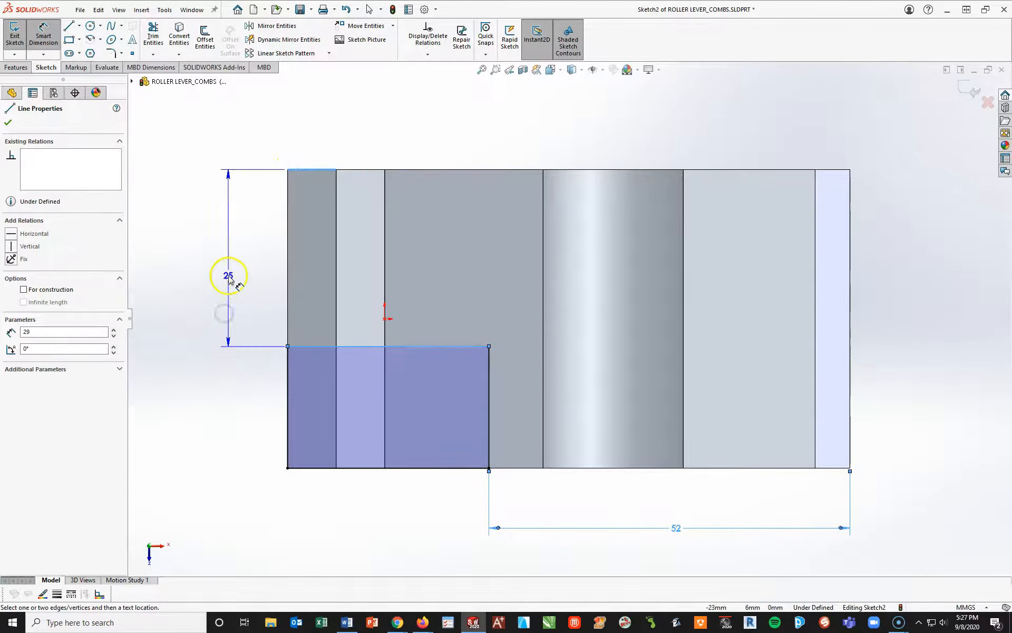
left_click(230, 276)
type("24")
key("Return")
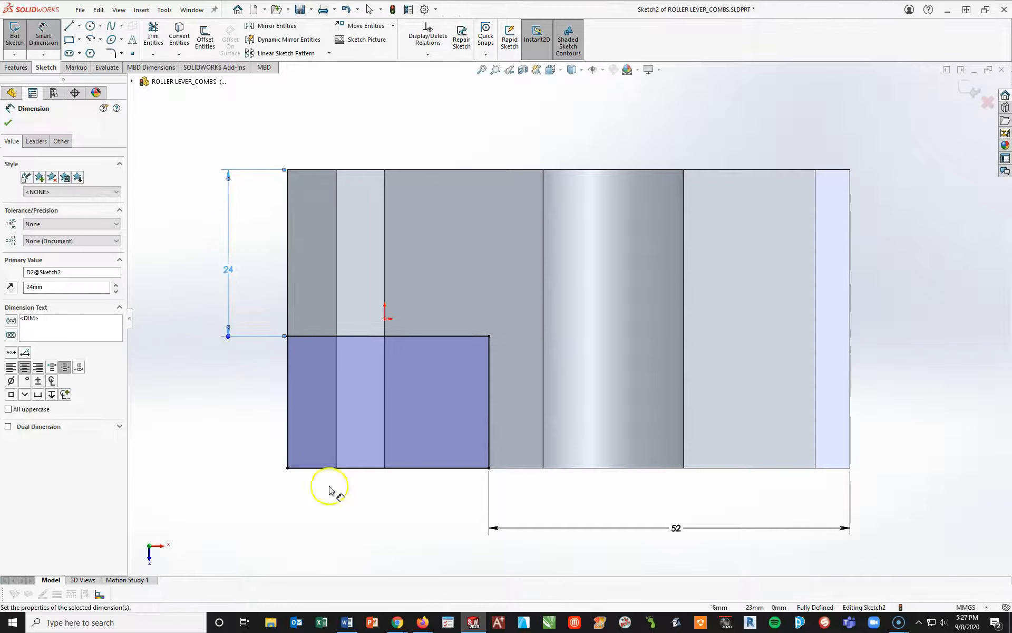
left_click(343, 527)
Step: Cut the rectangle through the whole part with an Extruded Cut set to Through All
key("space")
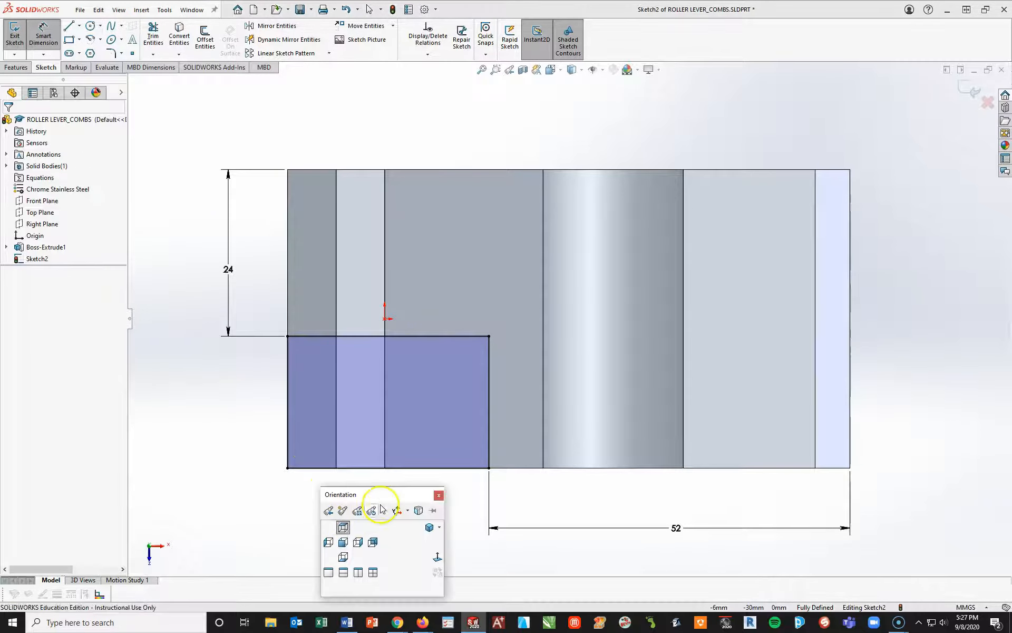
left_click(429, 526)
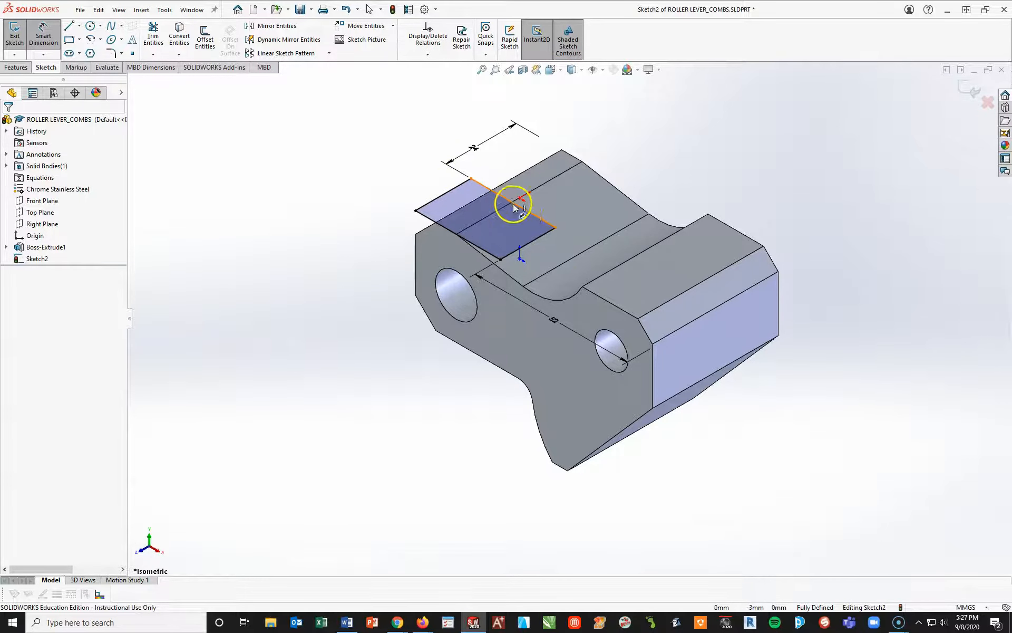
left_click(17, 68)
left_click(166, 46)
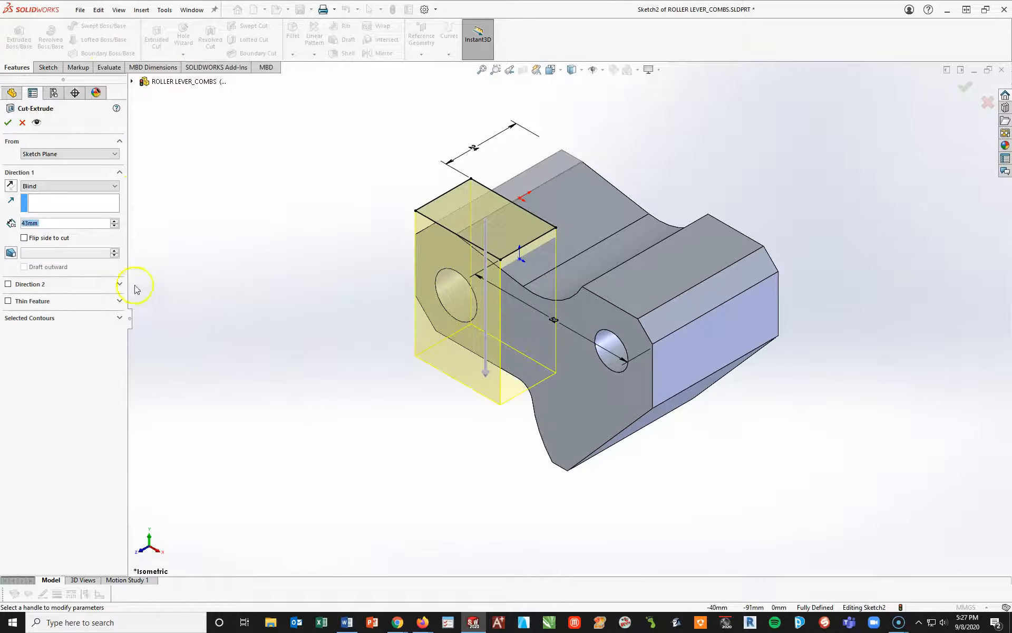
left_click(99, 188)
left_click(63, 204)
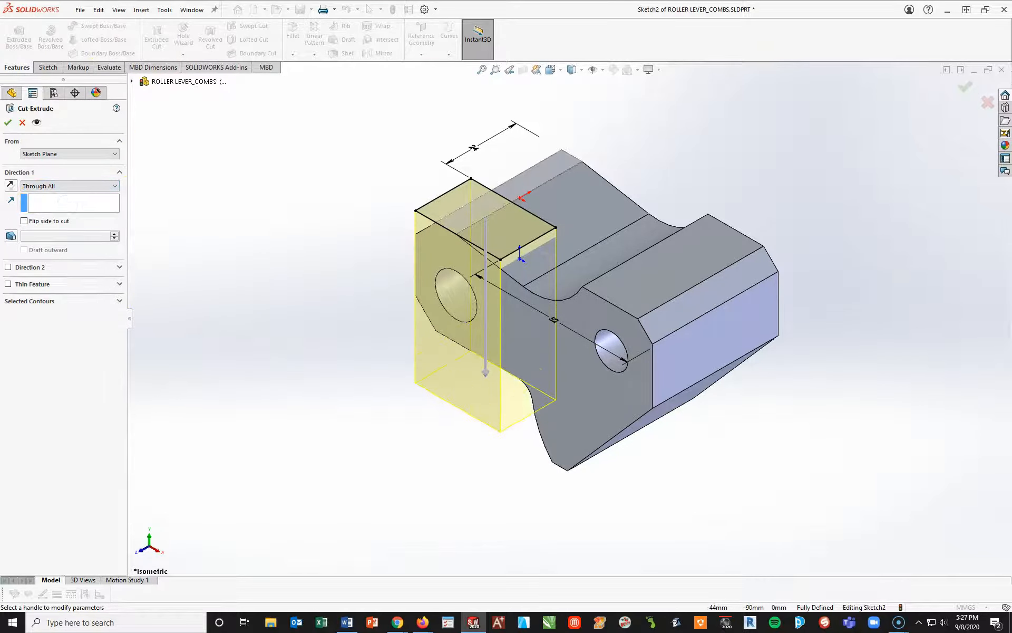
left_click(7, 123)
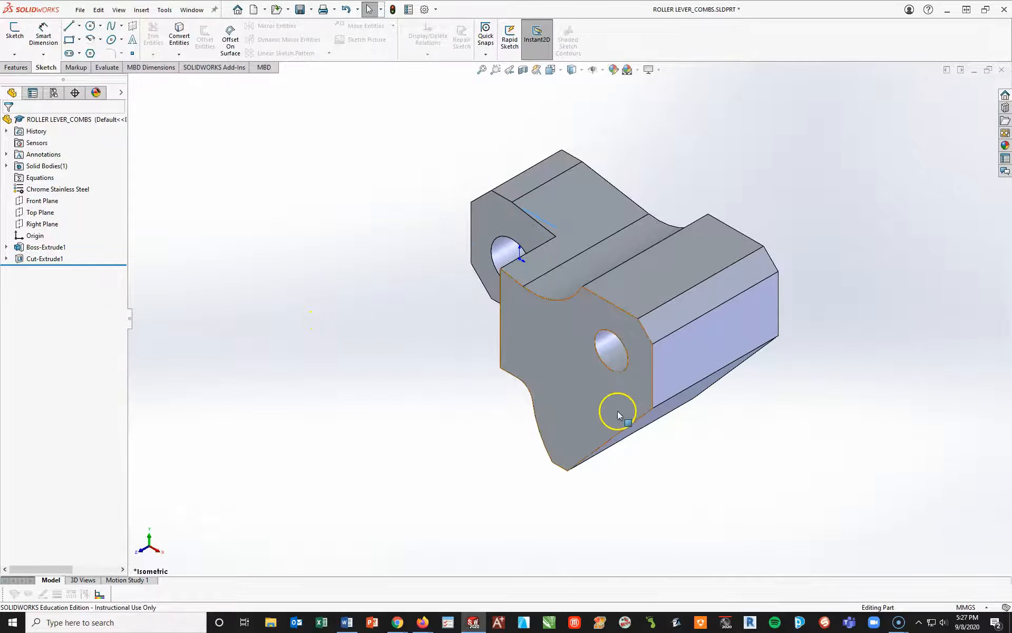
Step: On the large front face, sketch a horizontal line about 34 mm long from the lower edge's right end to the slanted edge
left_click(557, 458)
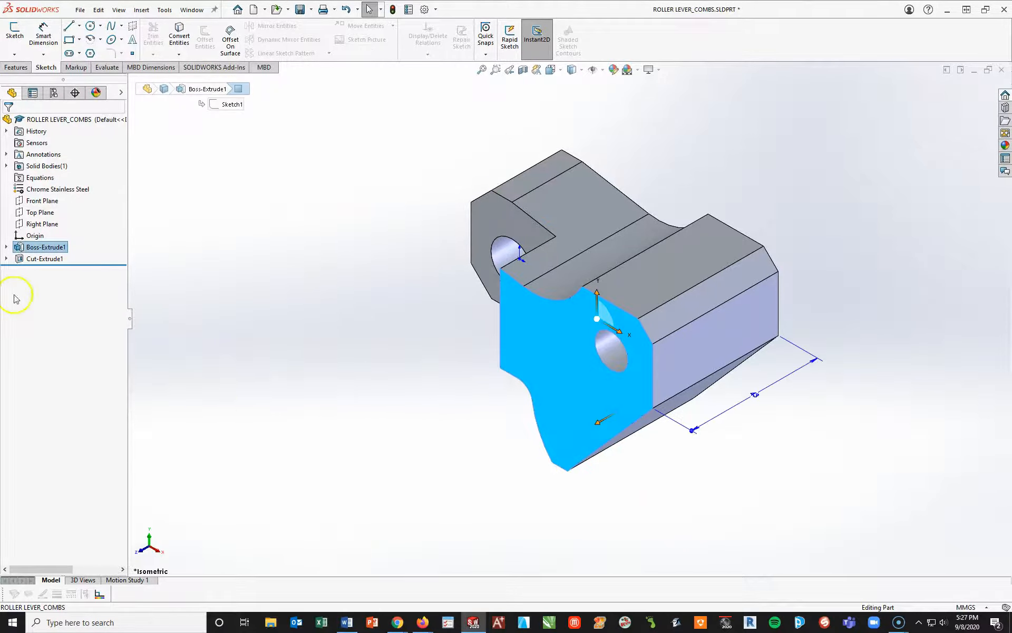
left_click(13, 55)
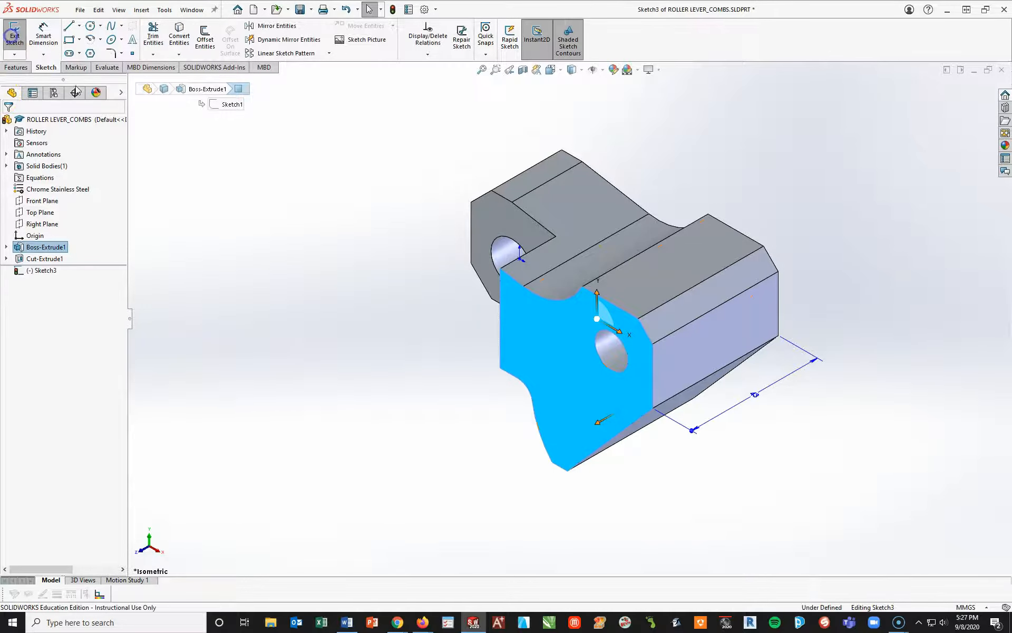
key("space")
left_click(393, 422)
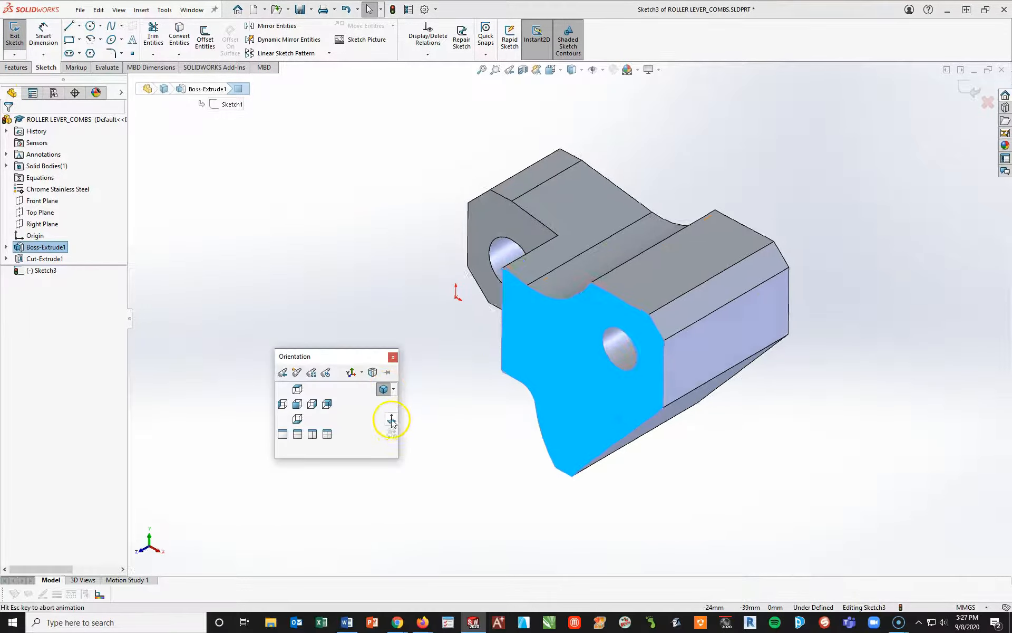
left_click(68, 26)
mouse_move(531, 385)
left_mouse_down()
mouse_move(678, 395)
mouse_move(766, 384)
left_mouse_up()
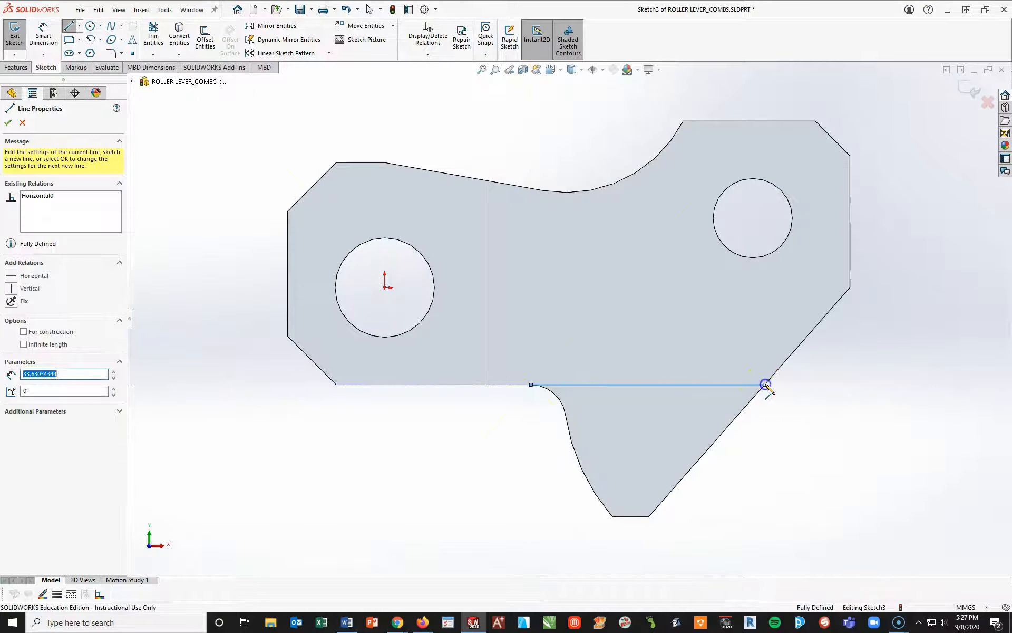
key("Escape")
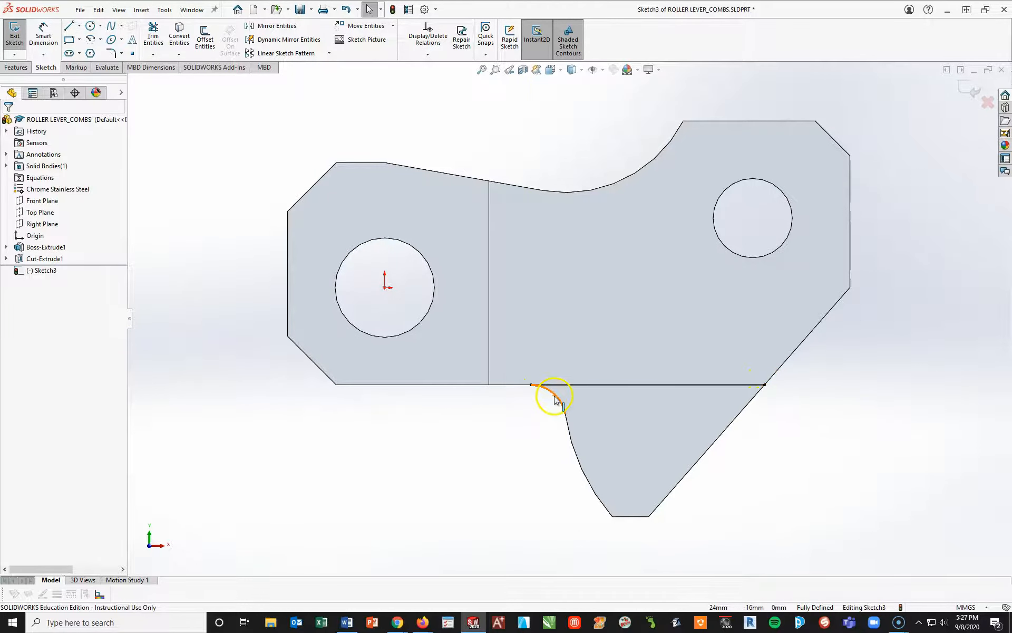
Step: Convert the lower leg's fillet arc, large arc, bottom edge and slanted edge into sketch entities
left_click(179, 39)
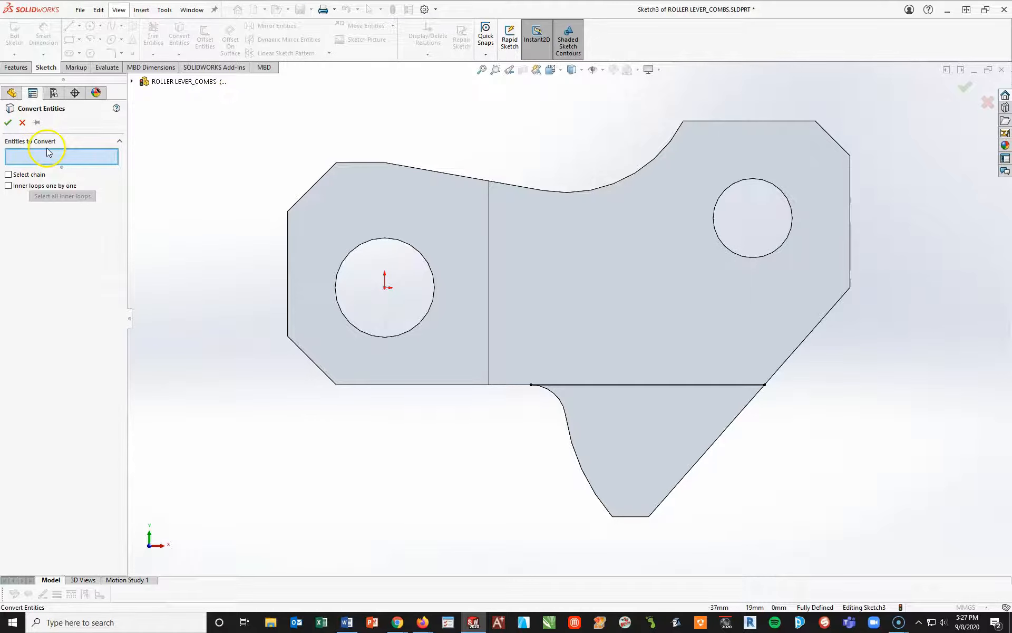
left_click(556, 398)
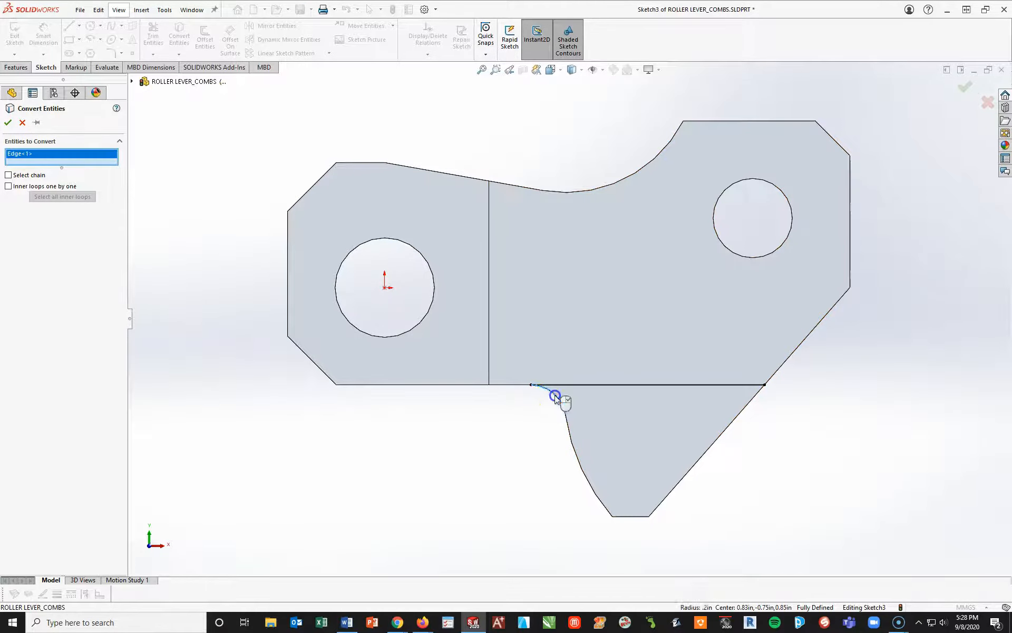
left_click(577, 447)
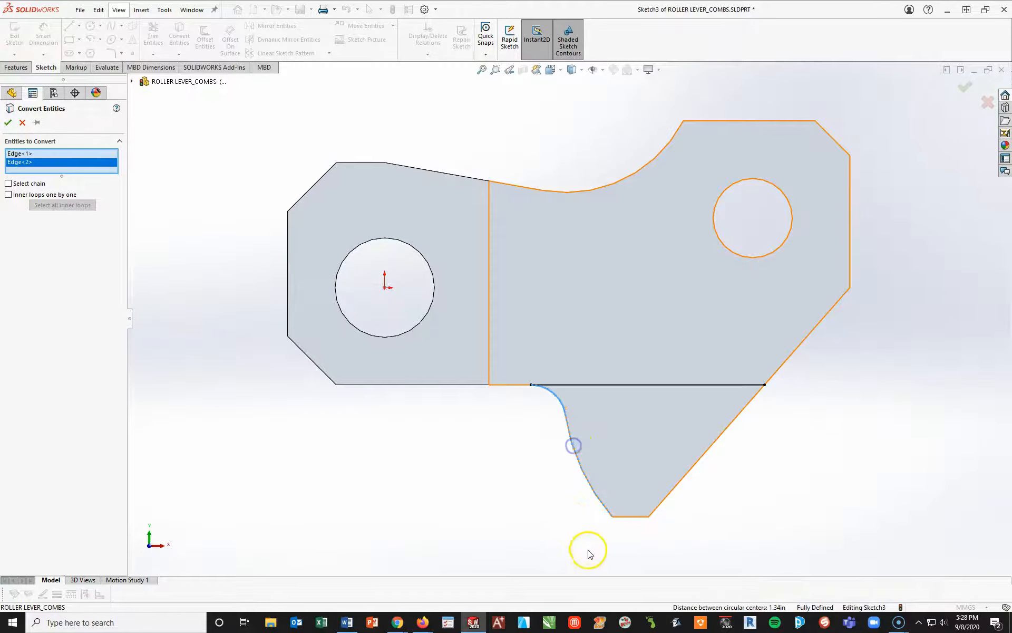
left_click(638, 518)
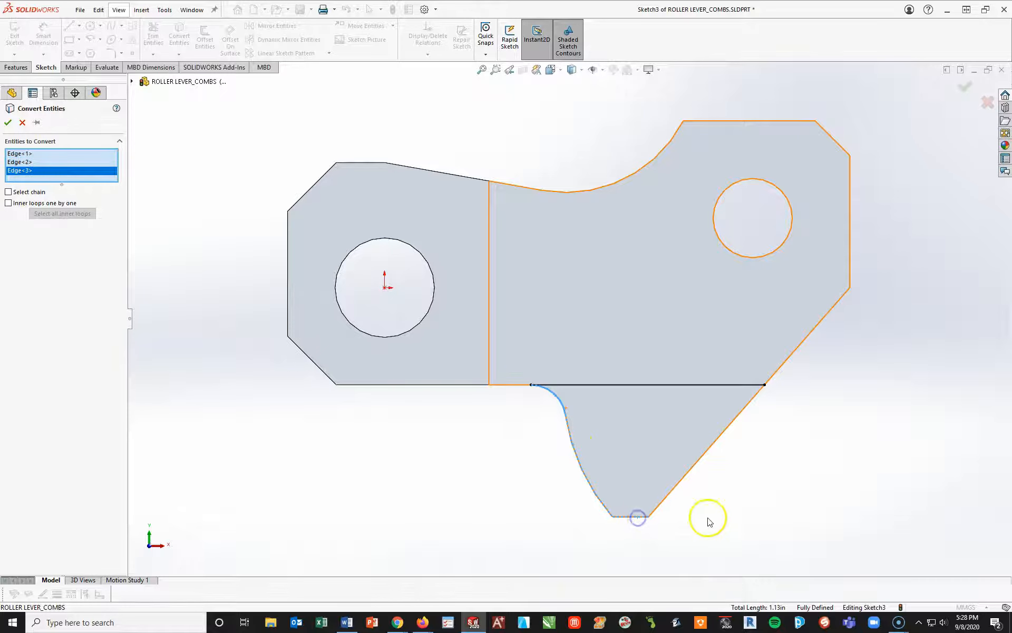
left_click(704, 461)
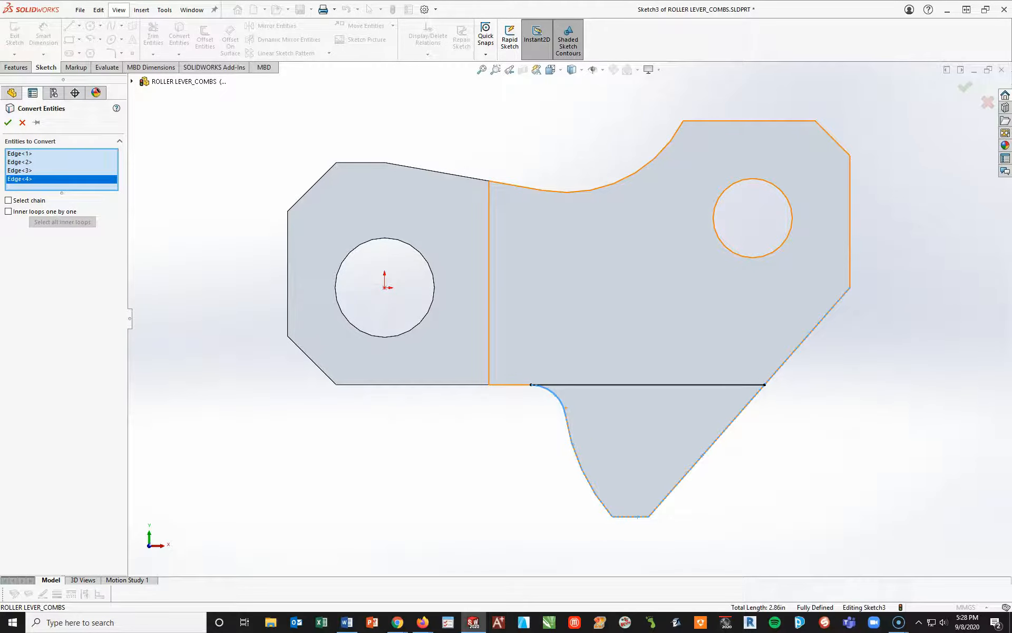
left_click(5, 124)
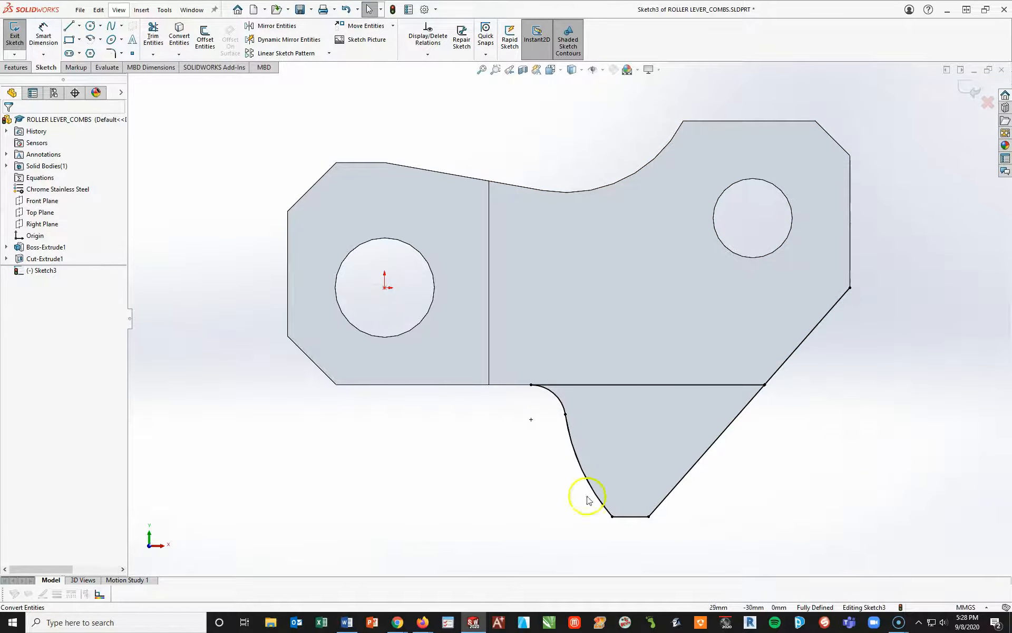
Step: Trim the converted slanted line above the horizontal line, leaving only the lower leg's closed profile
left_click(153, 37)
left_click(816, 333)
left_click(9, 124)
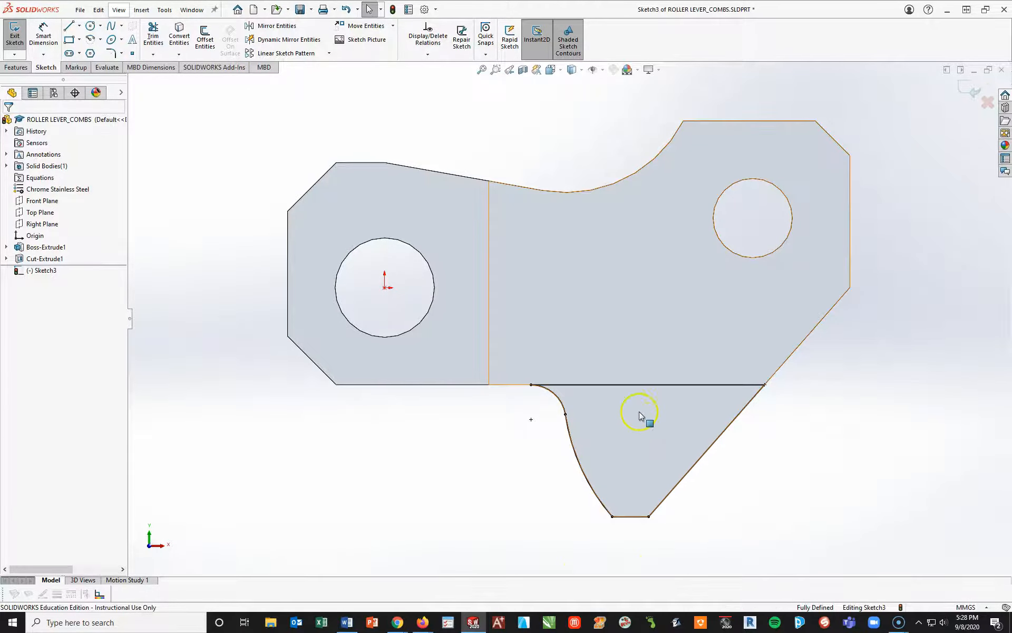
Step: Cut the lower leg profile into the part with a Blind Extruded Cut 19 mm deep
left_click(15, 68)
middle_click_drag(745, 449, 707, 450)
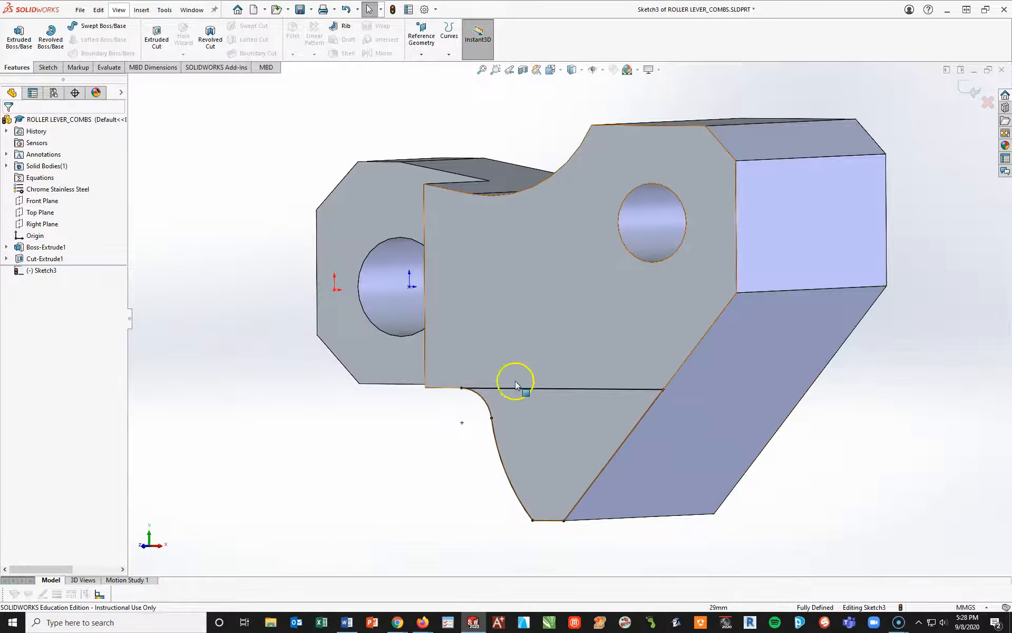
left_click(157, 40)
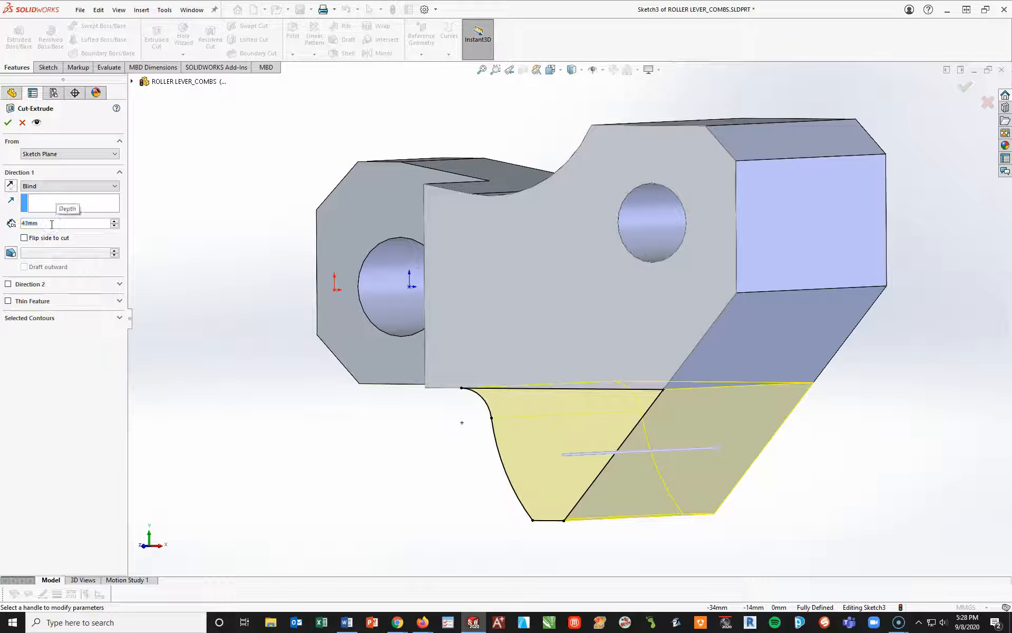
key("BackSpace")
key("BackSpace")
key("BackSpace")
key("BackSpace")
type("19")
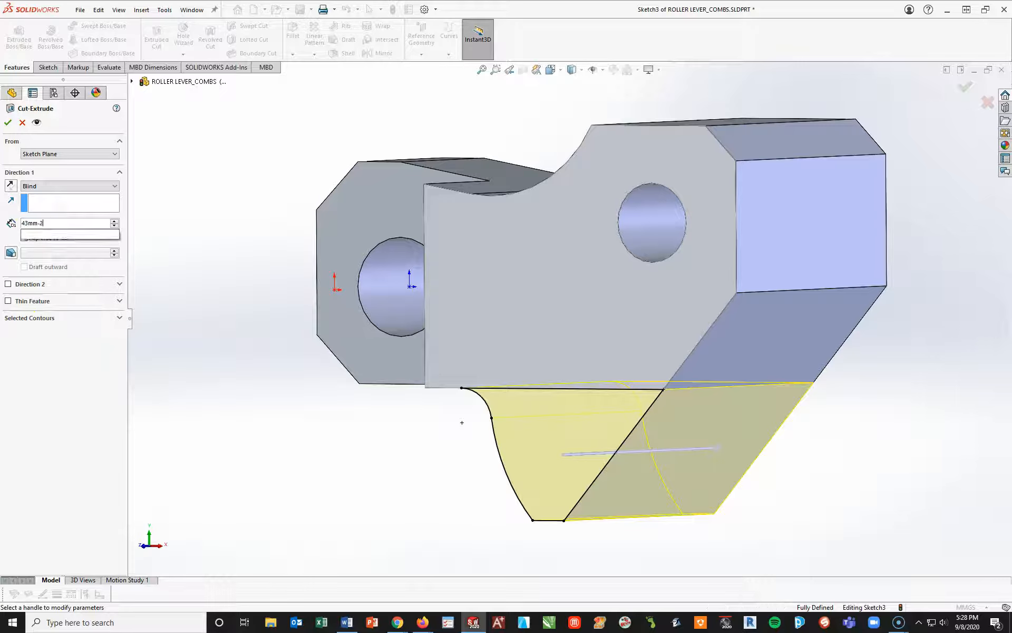
key("Return")
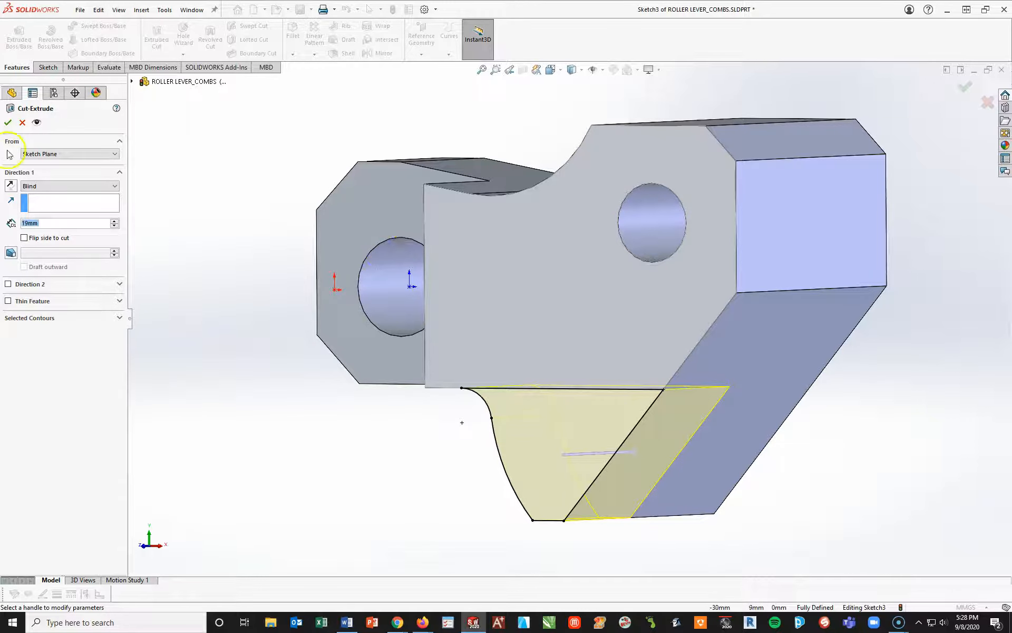
left_click(9, 122)
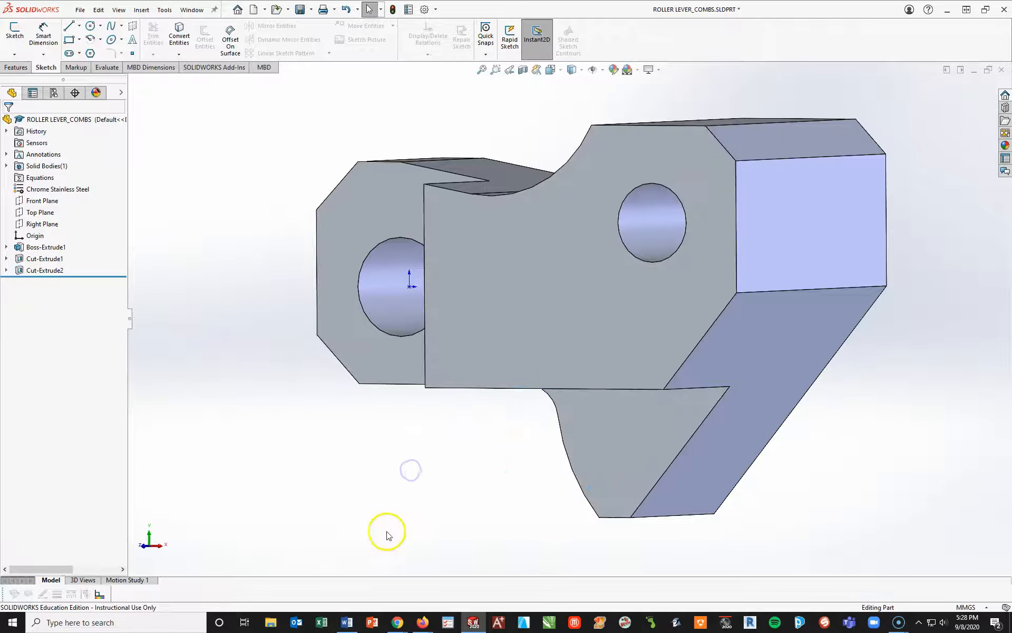
Step: On the Front Plane, viewed normal to the sketch, draw a circle about 99 mm in diameter centred above the part's right end
key("space")
left_click(502, 538)
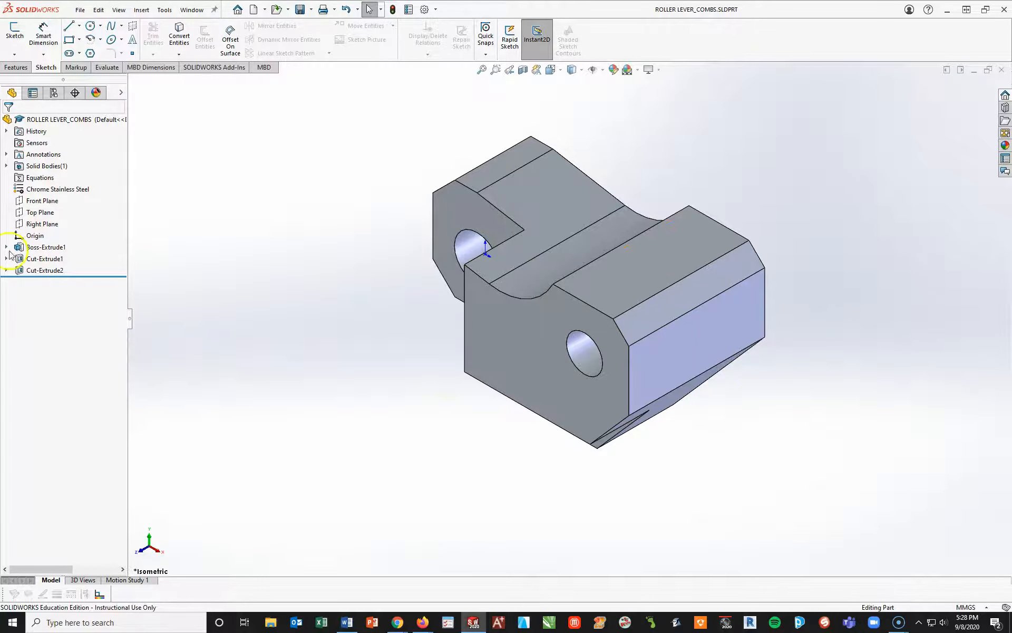
left_click(41, 201)
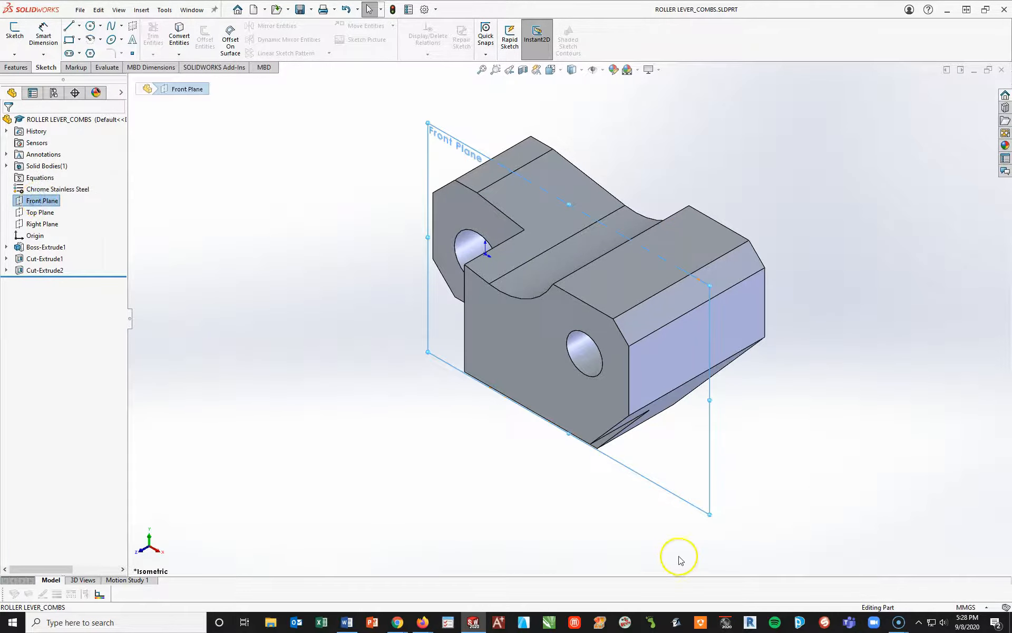
left_click(14, 32)
key("space")
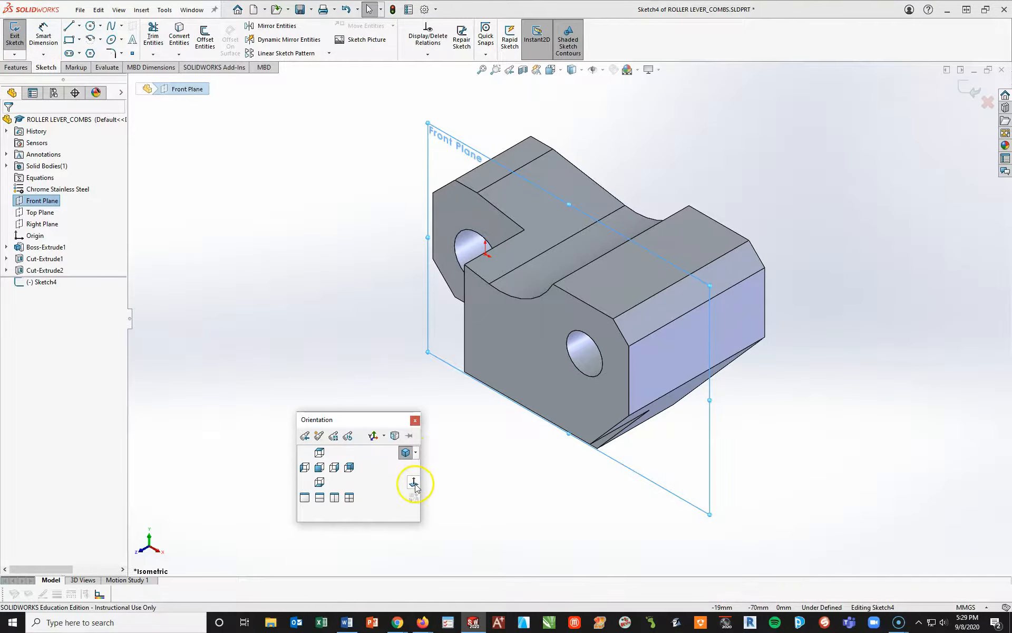
left_click(414, 483)
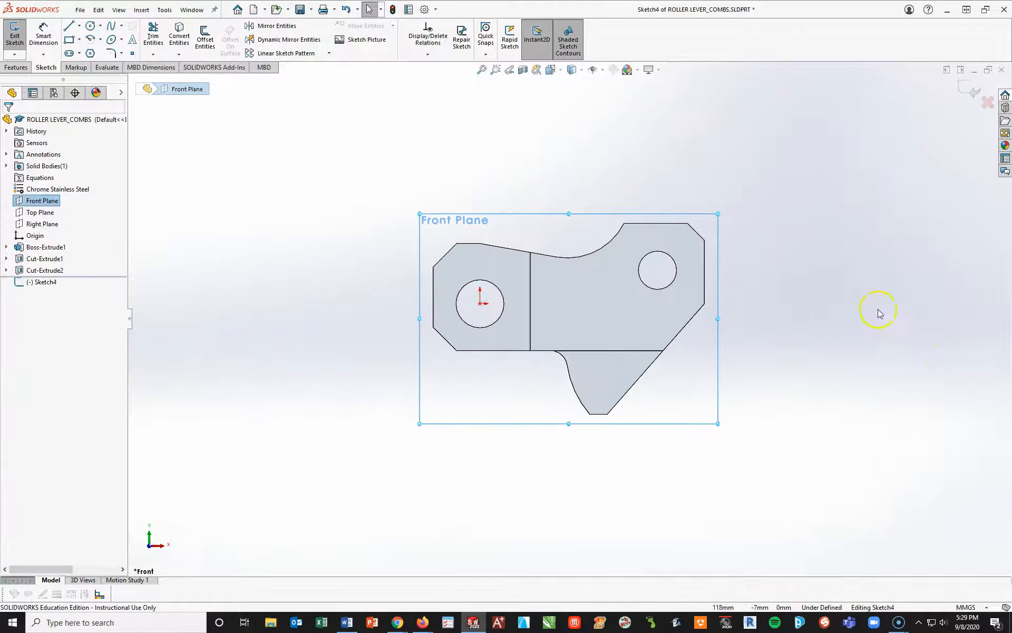
left_click(90, 28)
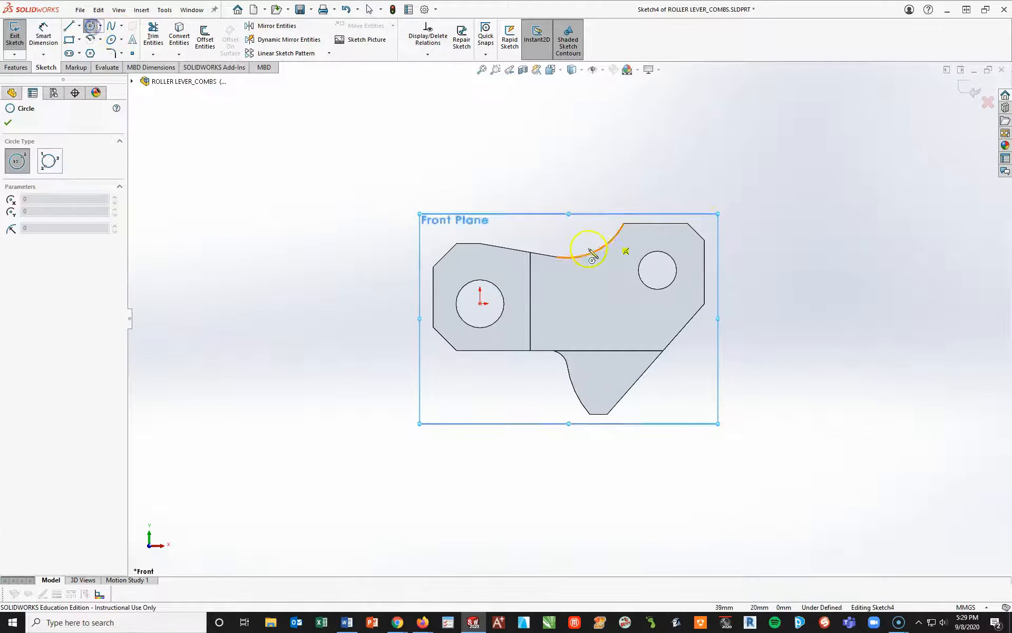
mouse_move(699, 152)
left_mouse_down()
mouse_move(738, 272)
mouse_move(725, 315)
left_mouse_up()
key("Escape")
left_click(800, 328)
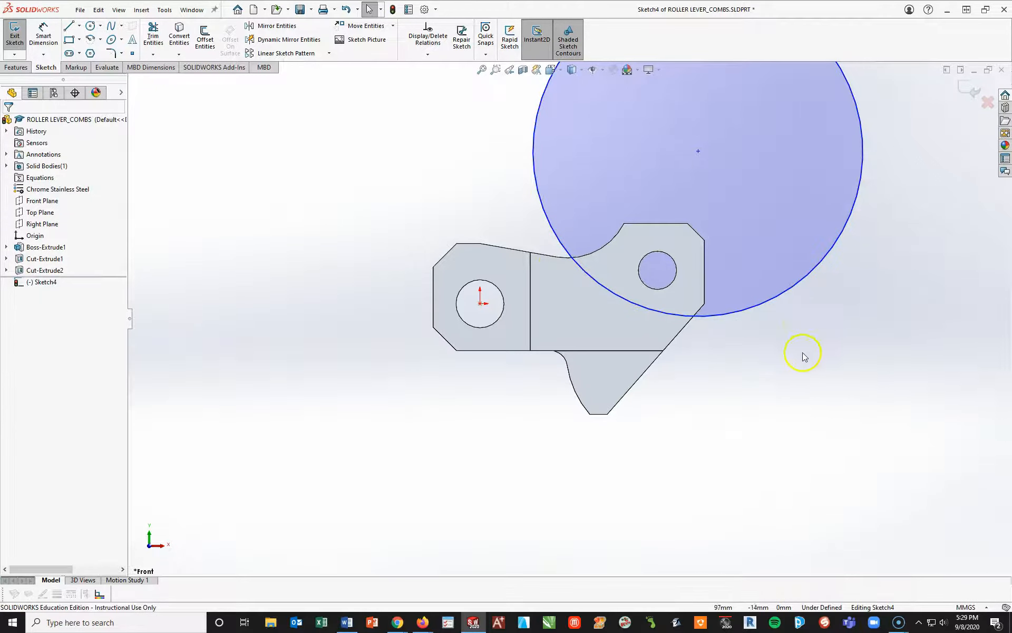
Step: Add a Vertical relation between the circle's center and the upper vertex of the part's right vertical edge
left_click(699, 151)
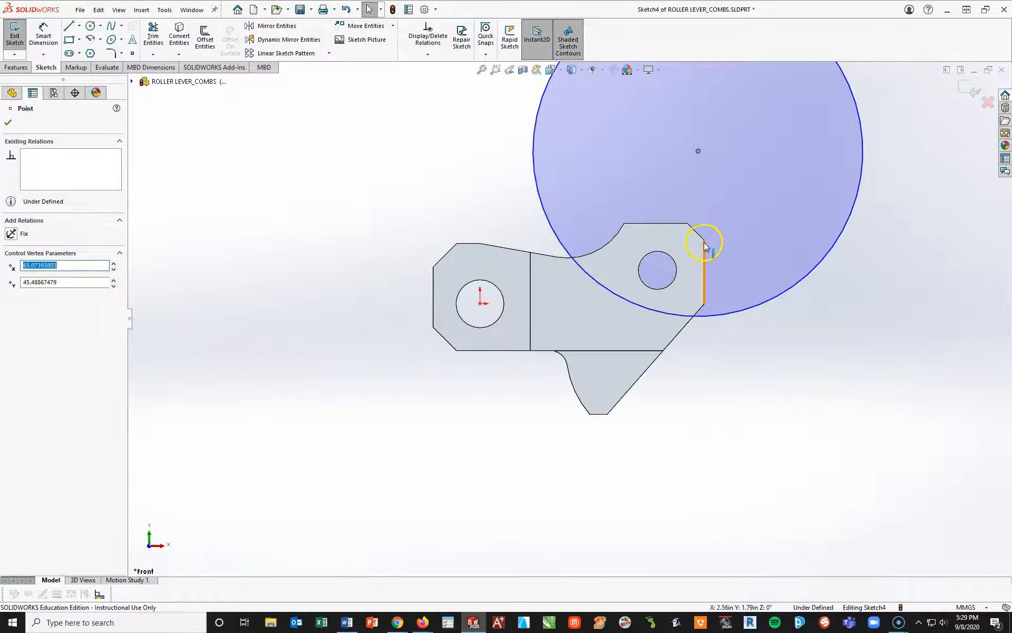
left_click(703, 239, "ctrl")
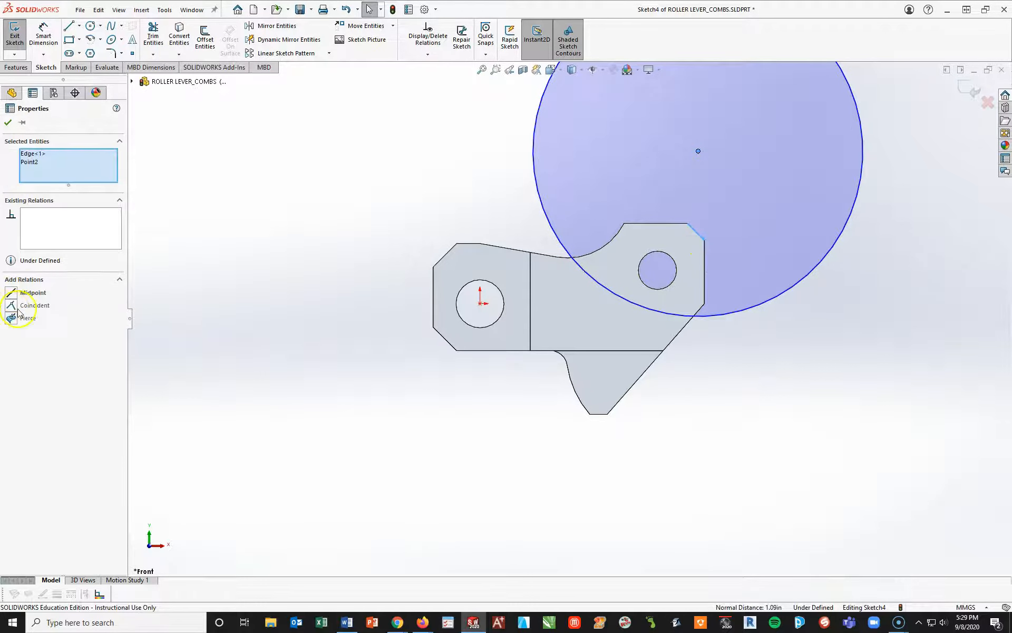
left_click(204, 339)
left_click(699, 152)
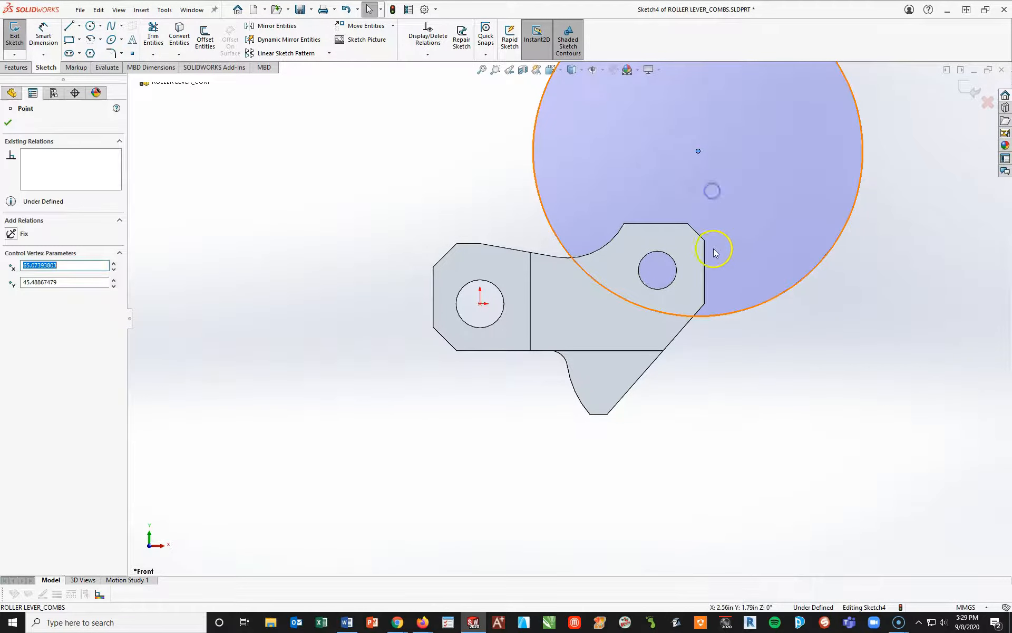
left_click(707, 243, "ctrl")
left_click(23, 305)
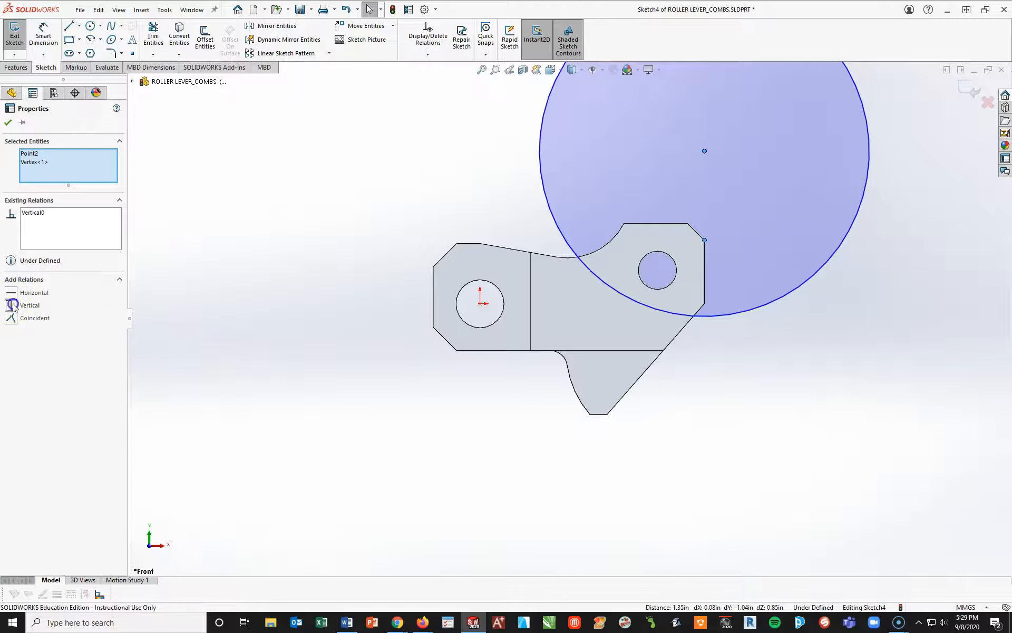
left_click(394, 462)
Step: Dimension the circle's diameter as 82 mm
scroll(726, 375, "up", 2)
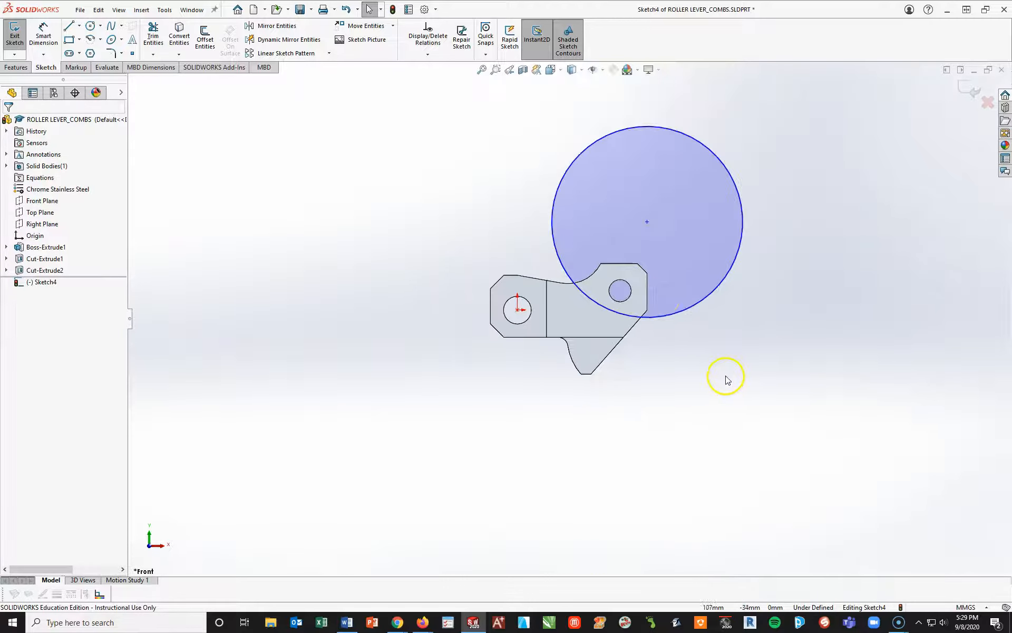
scroll(663, 298, "down", 2)
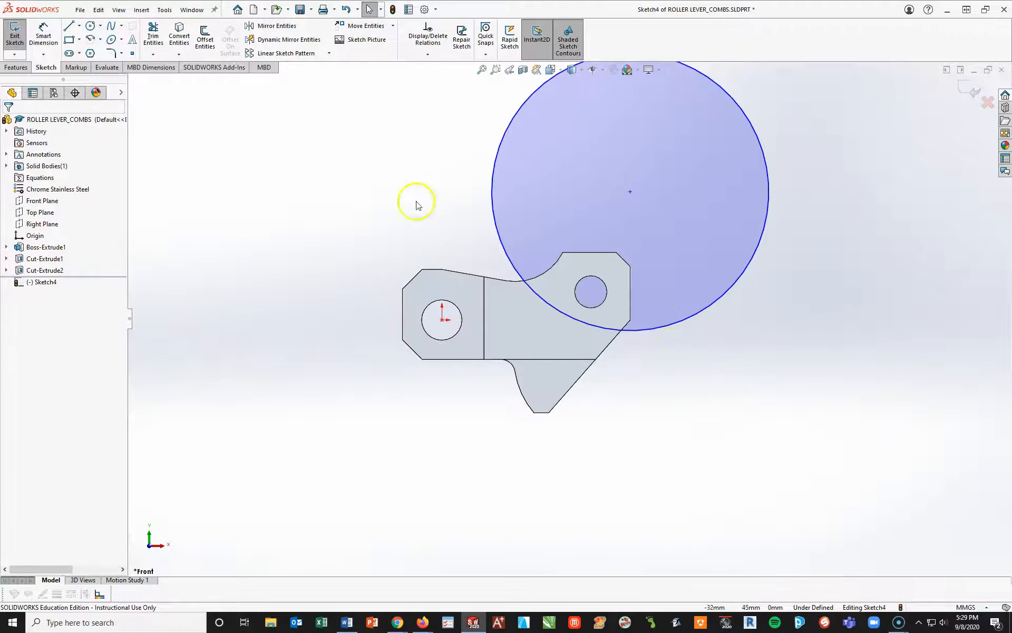
left_click(33, 32)
key("z")
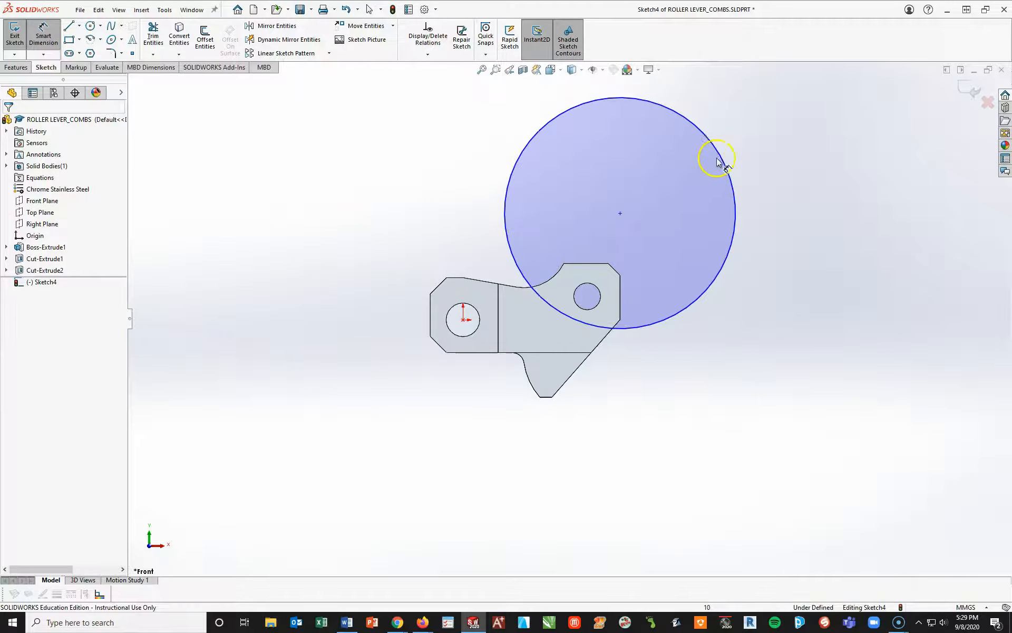
left_click(721, 153)
left_click(797, 92)
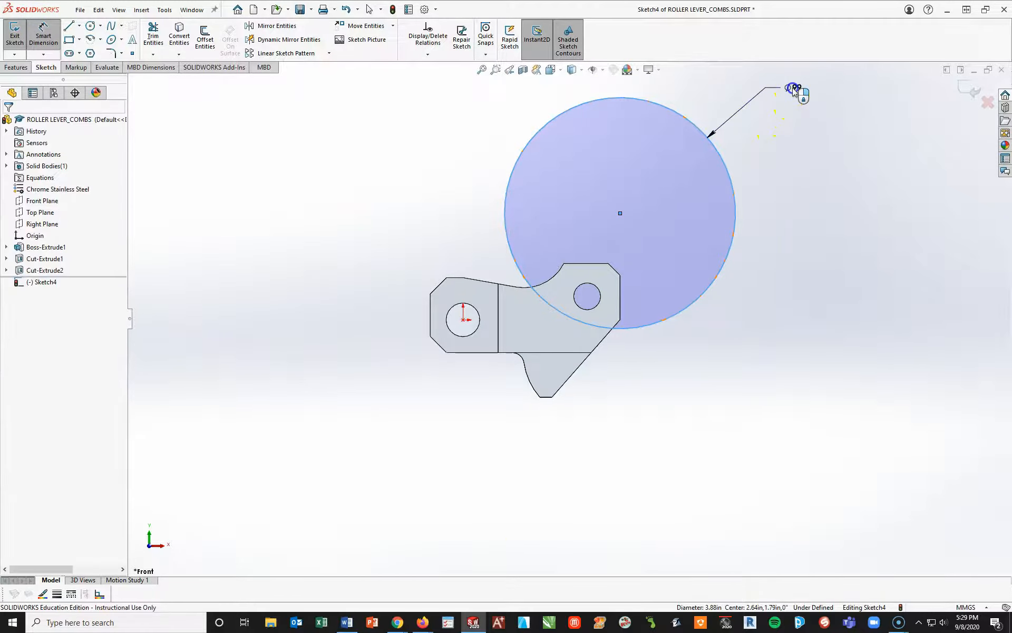
type("82")
key("Return")
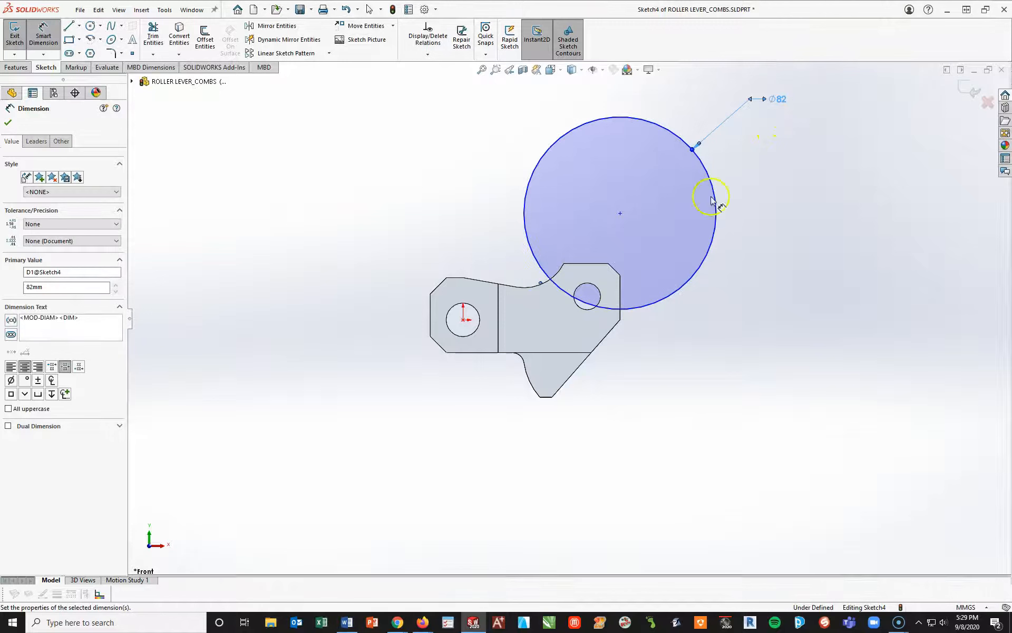
left_click(758, 364)
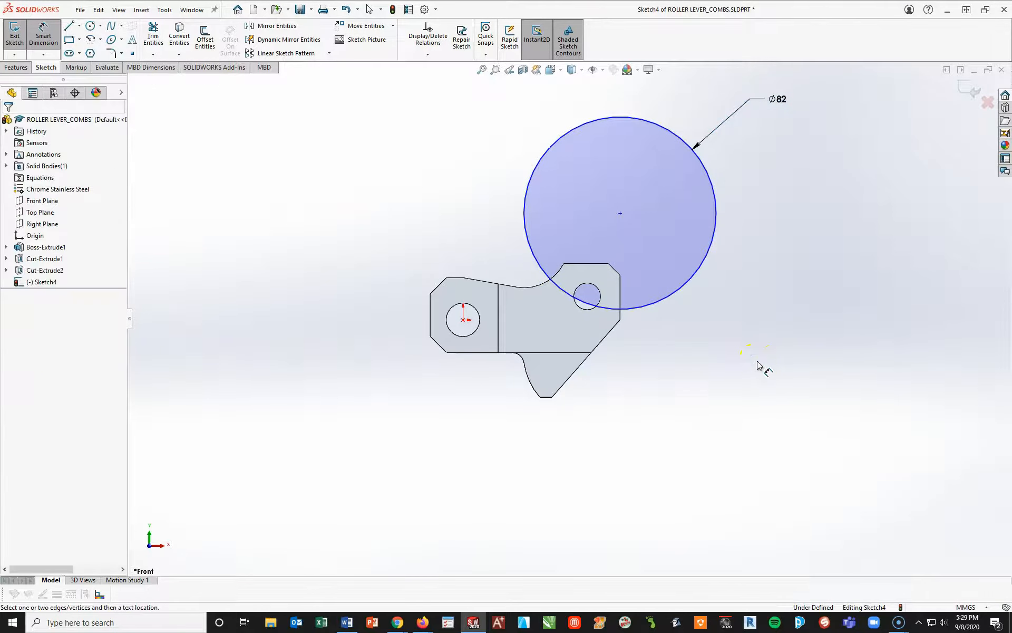
key("Escape")
Step: Move the circle's center straight down so that its lower arc passes below the small right hole
left_click(605, 315)
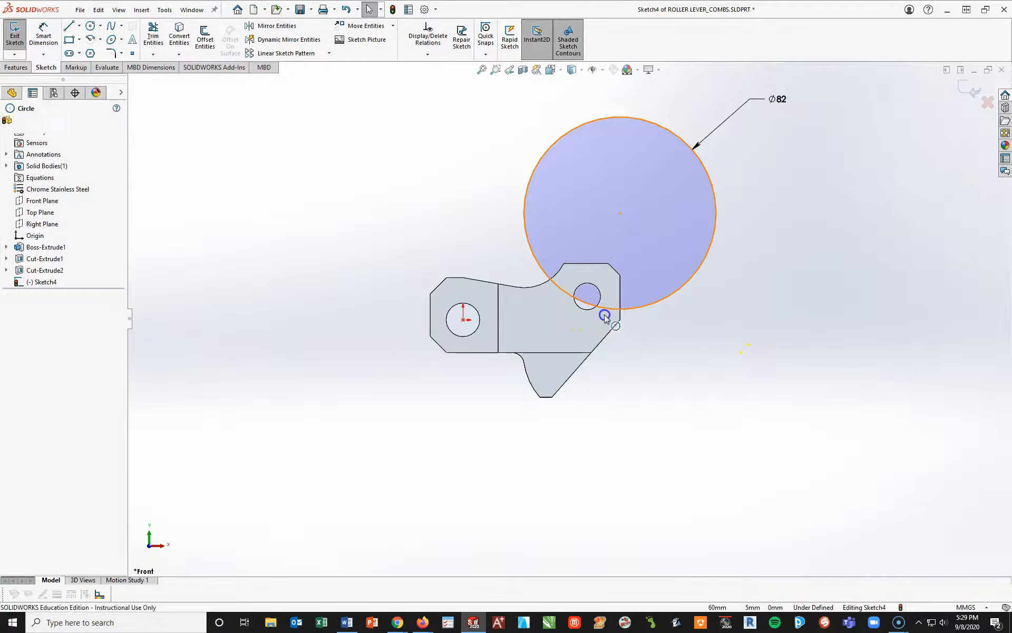
left_click_drag(621, 214, 619, 241)
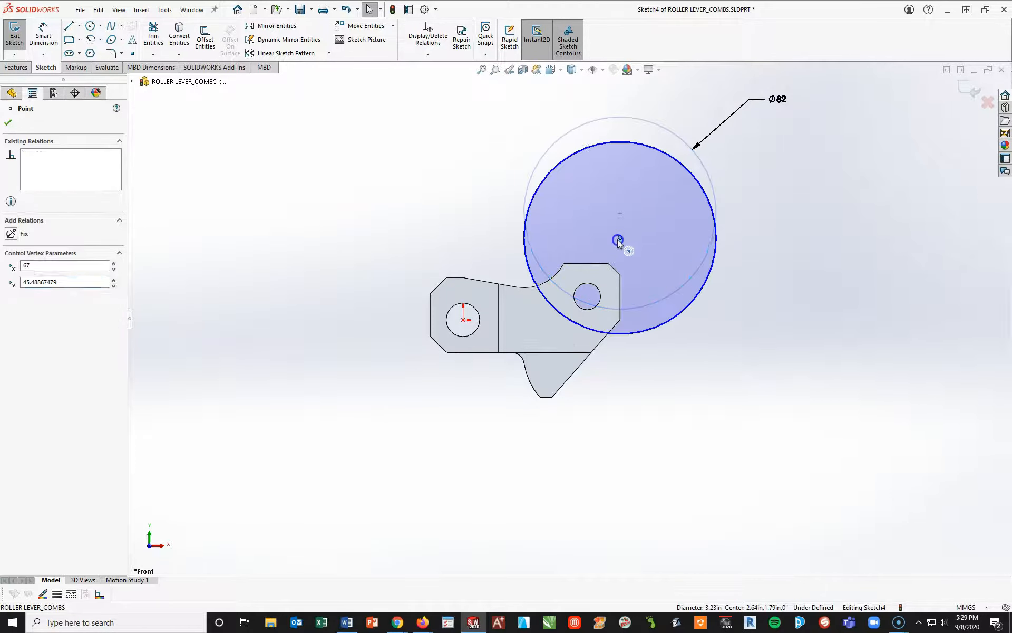
left_click(646, 412)
Step: Convert the outline of the front face around the small right hole into sketch edges
scroll(607, 322, "down", 5)
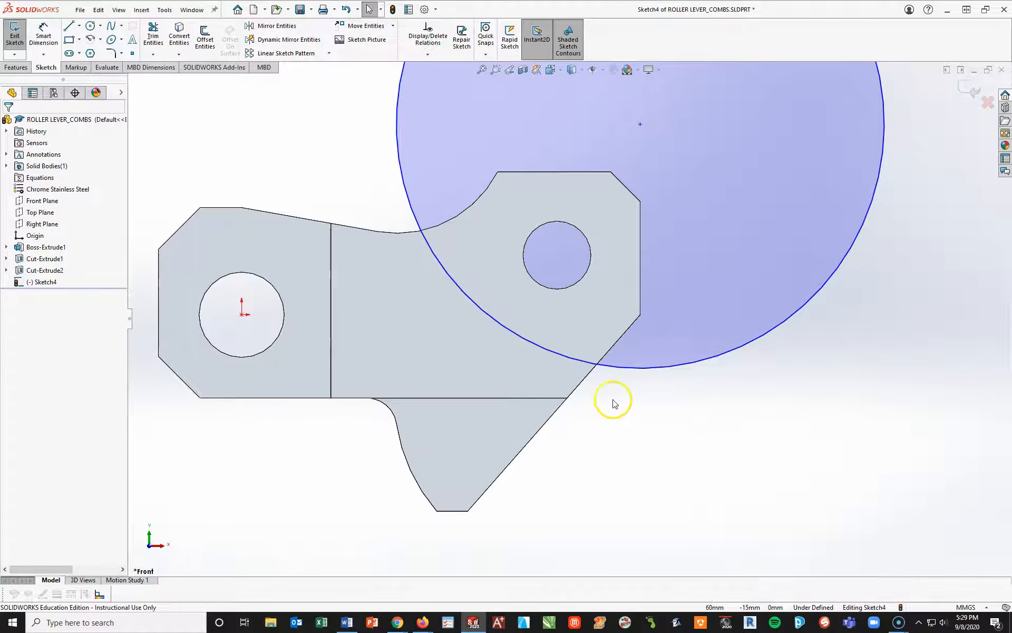
scroll(567, 392, "up", 2)
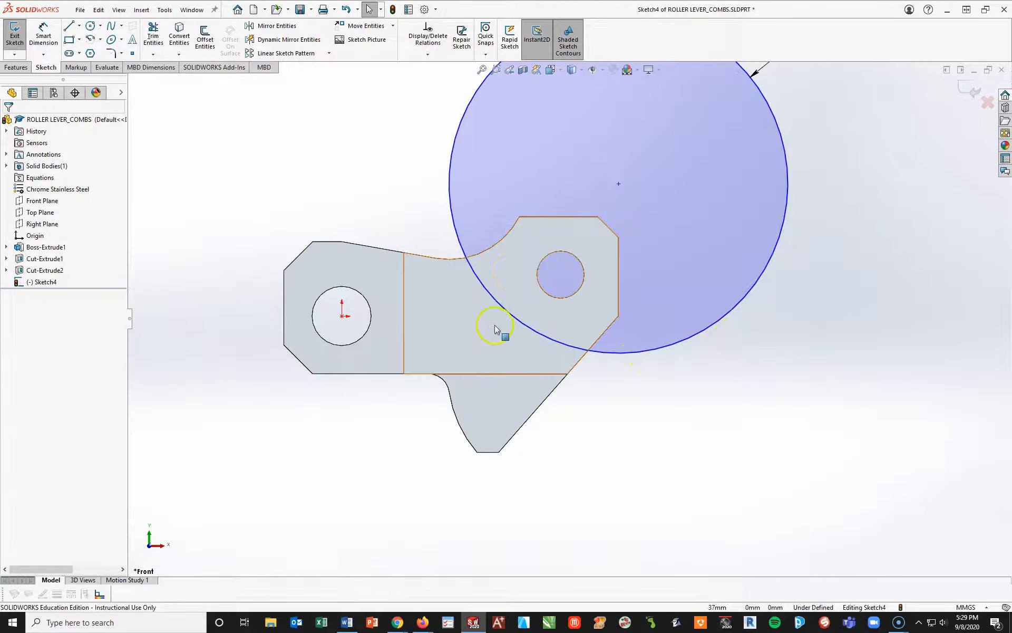
left_click(531, 258)
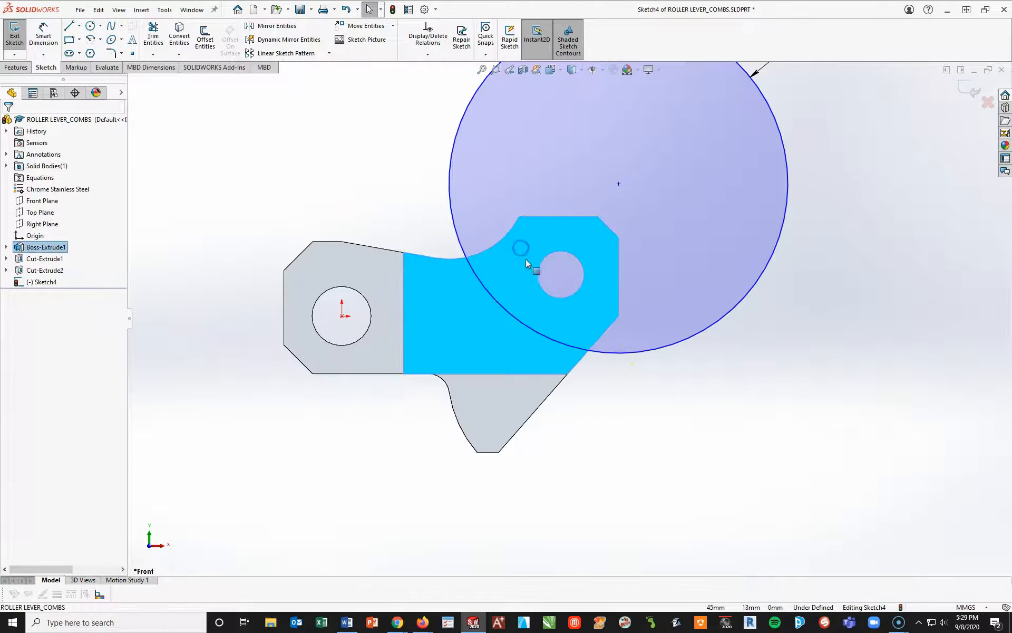
left_click(180, 32)
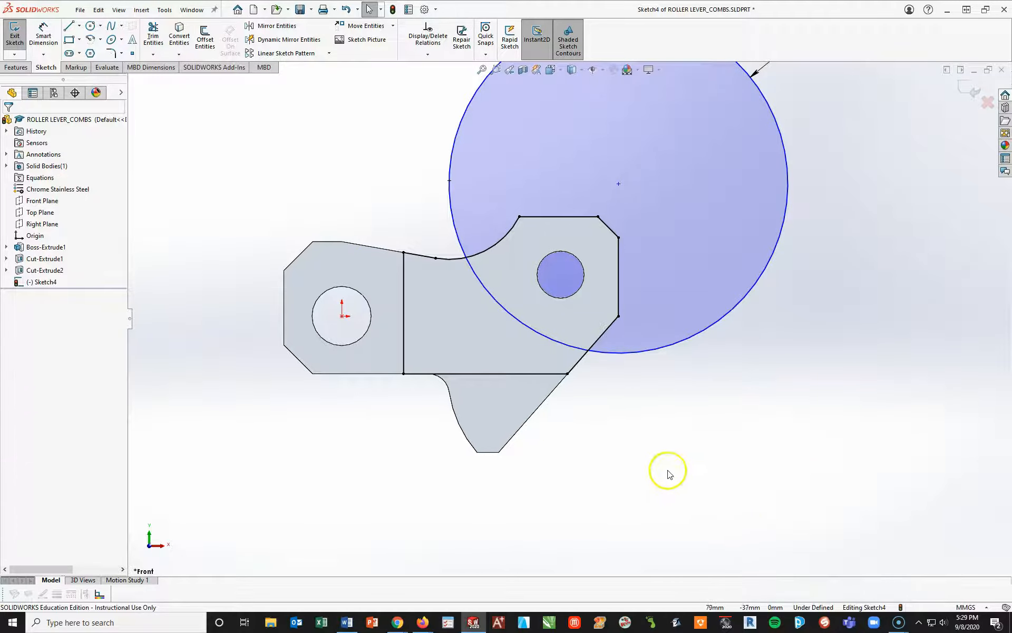
Step: Trim away the converted outline edges that lie outside the 82 mm circle
left_click(152, 35)
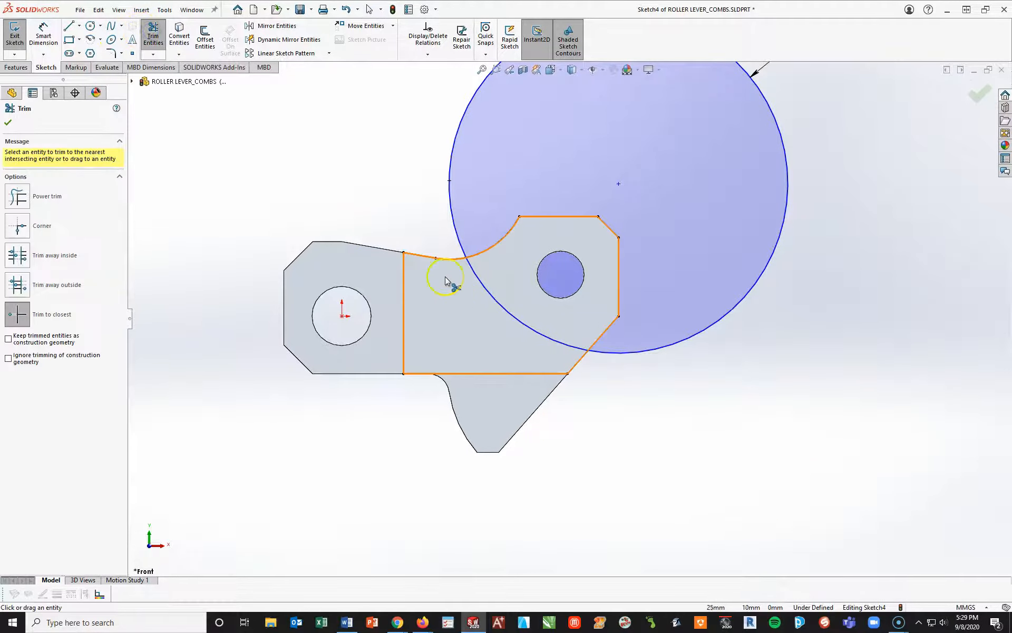
left_click(405, 269)
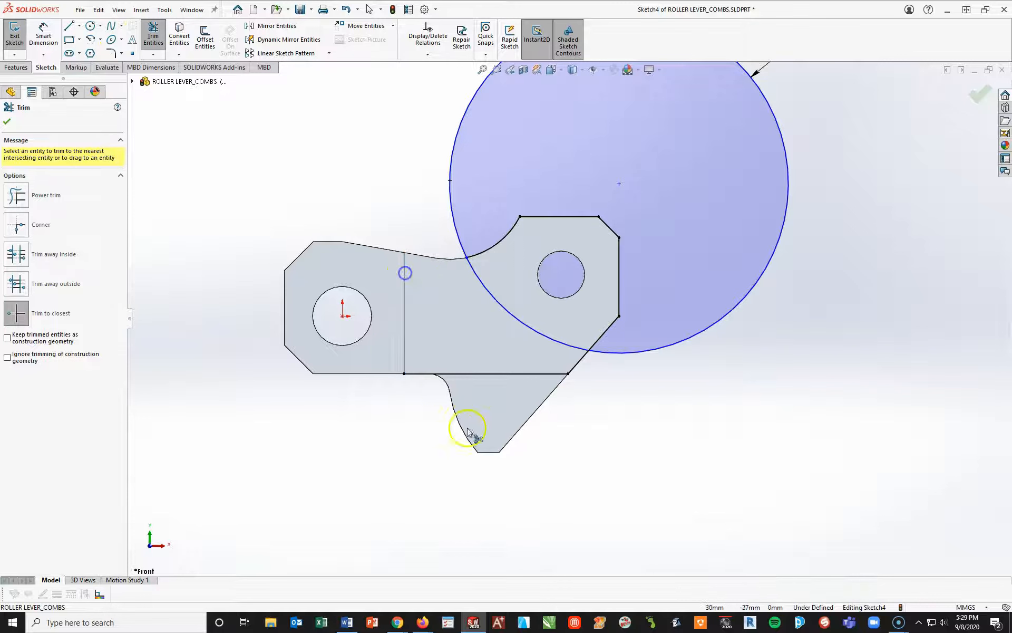
left_click(578, 362)
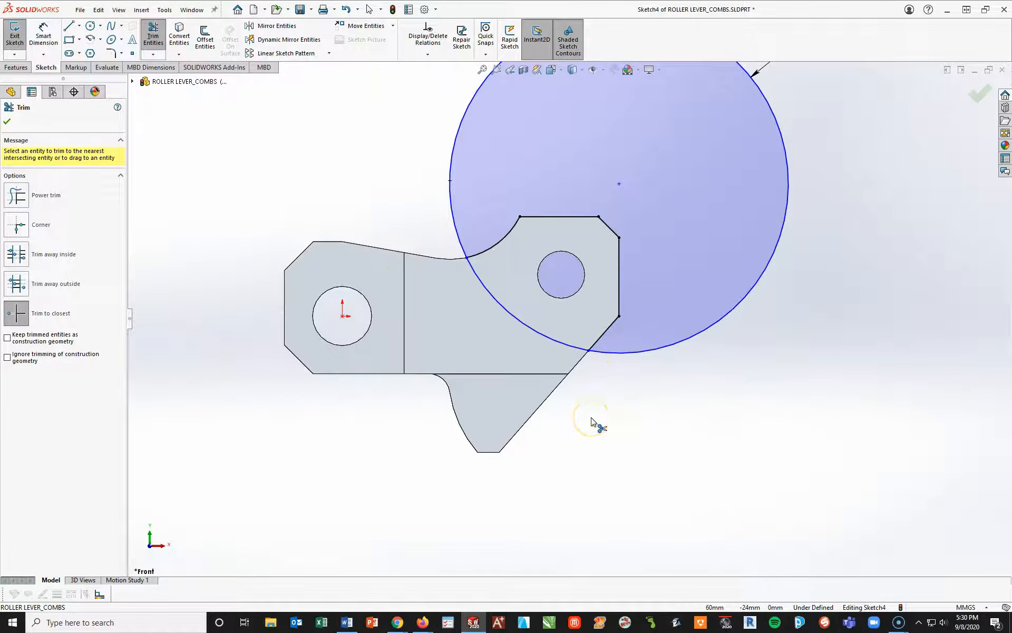
key("Escape")
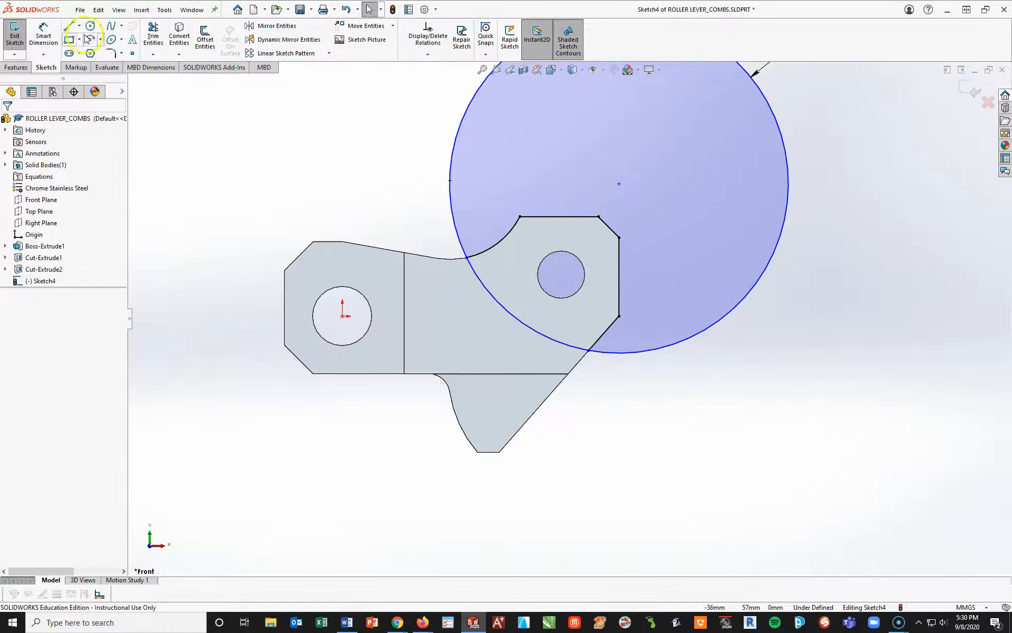
Step: Dimension the vertical distance from the circle's intersection with the slanted edge to the part's top edge as 36 mm
left_click(48, 29)
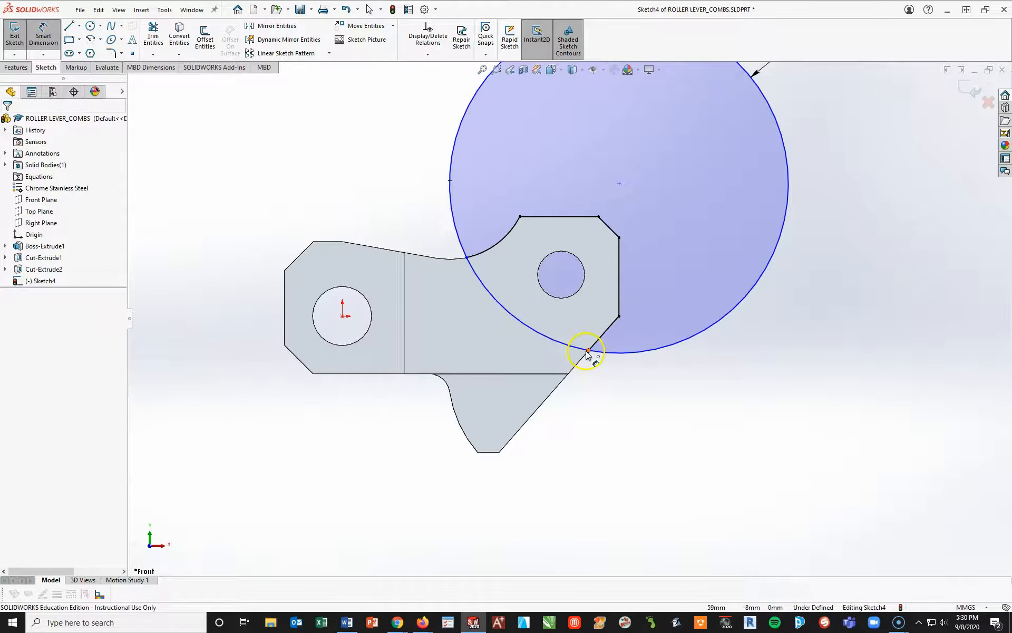
left_click(588, 351)
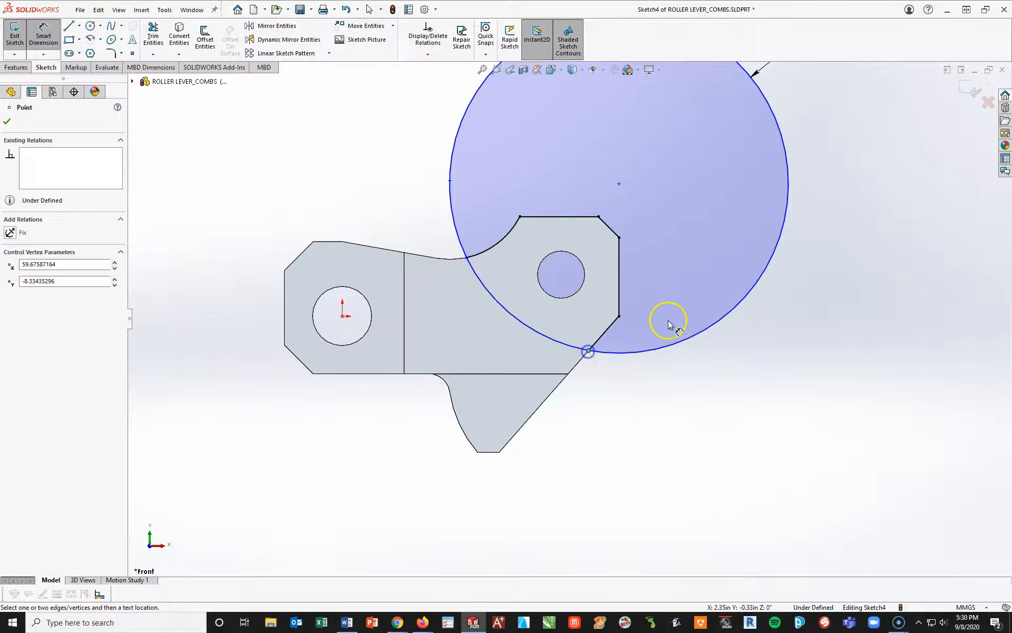
left_click(577, 223)
left_click(681, 272)
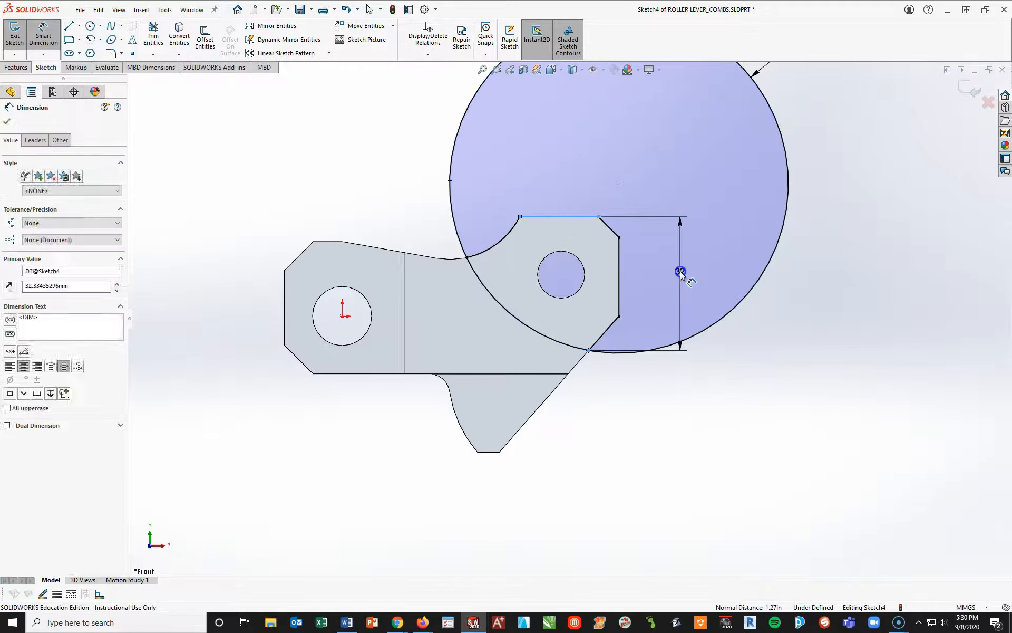
type("36")
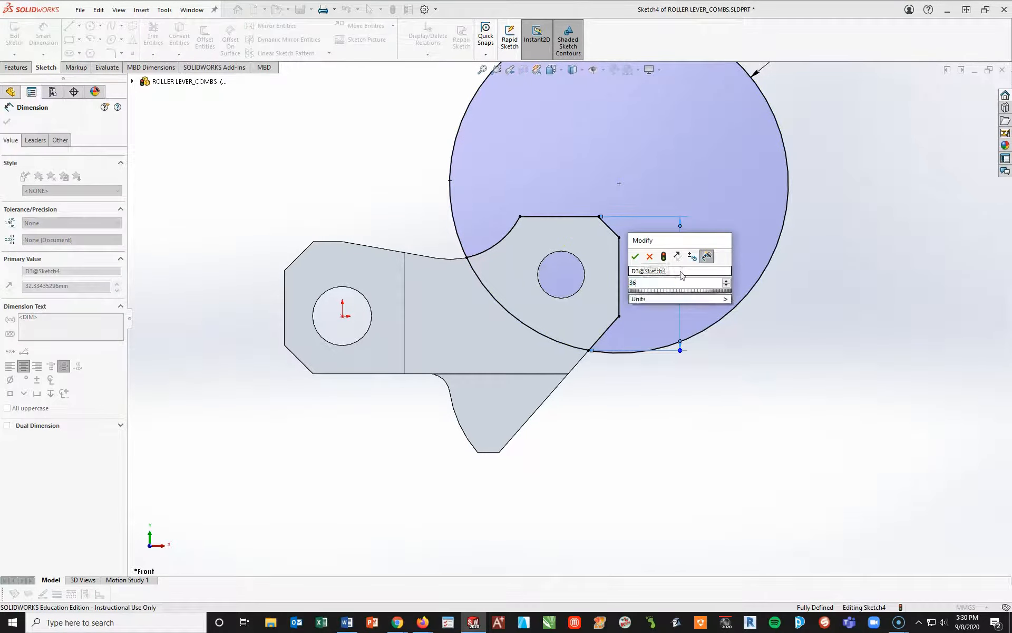
key("Return")
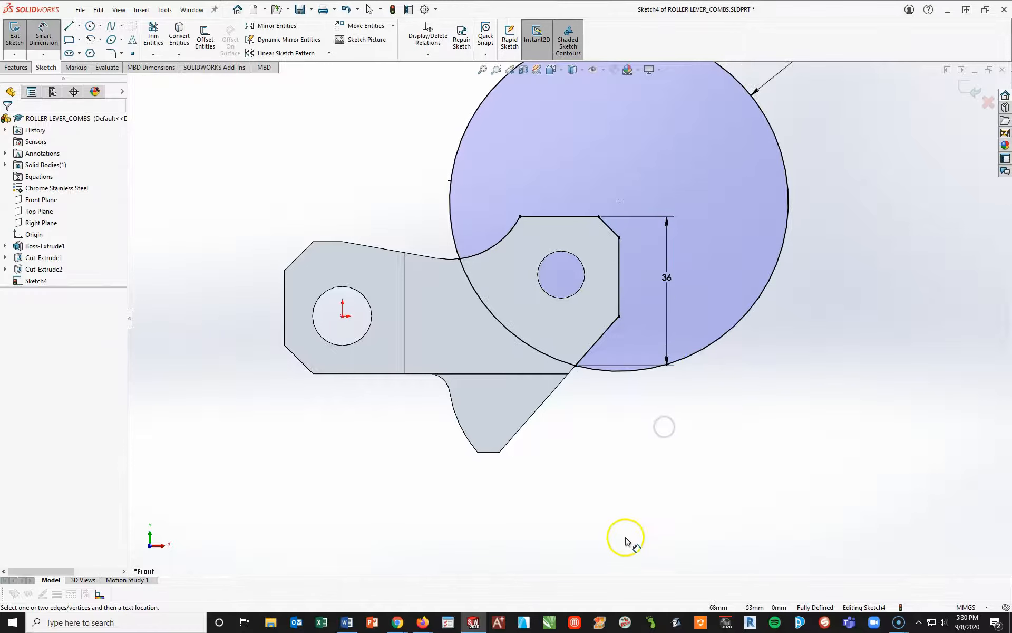
Step: Trim the circle's outer portion, keeping only the arc that closes the profile inside the part
left_click(153, 37)
left_click(450, 217)
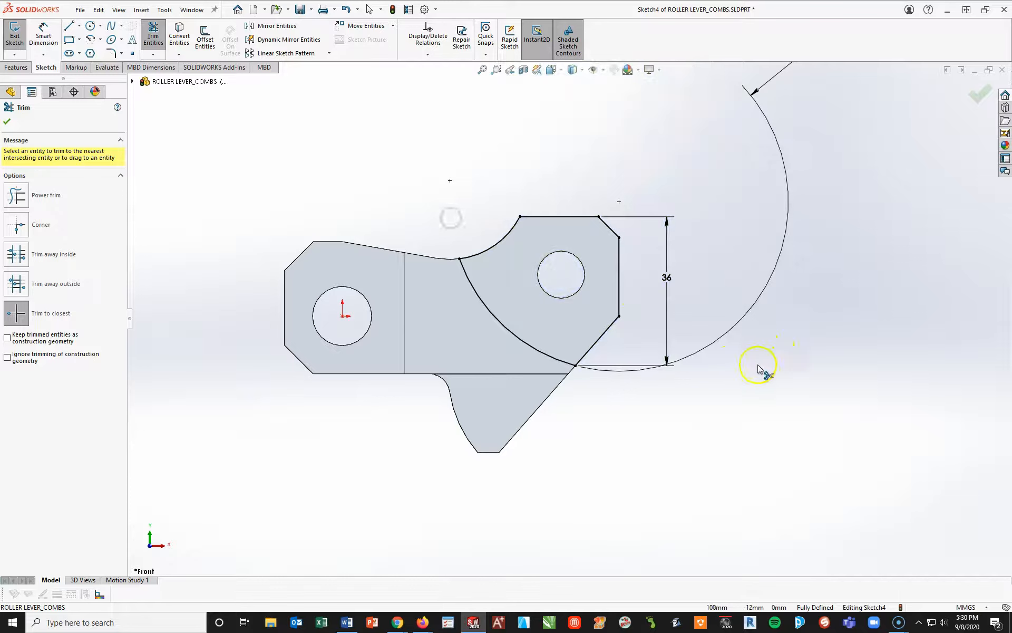
key("Escape")
Step: Start an Extruded Cut of the closed profile with Direction 1 as Offset From Surface, 12 mm from the lever's back face
middle_click_drag(628, 389, 595, 402)
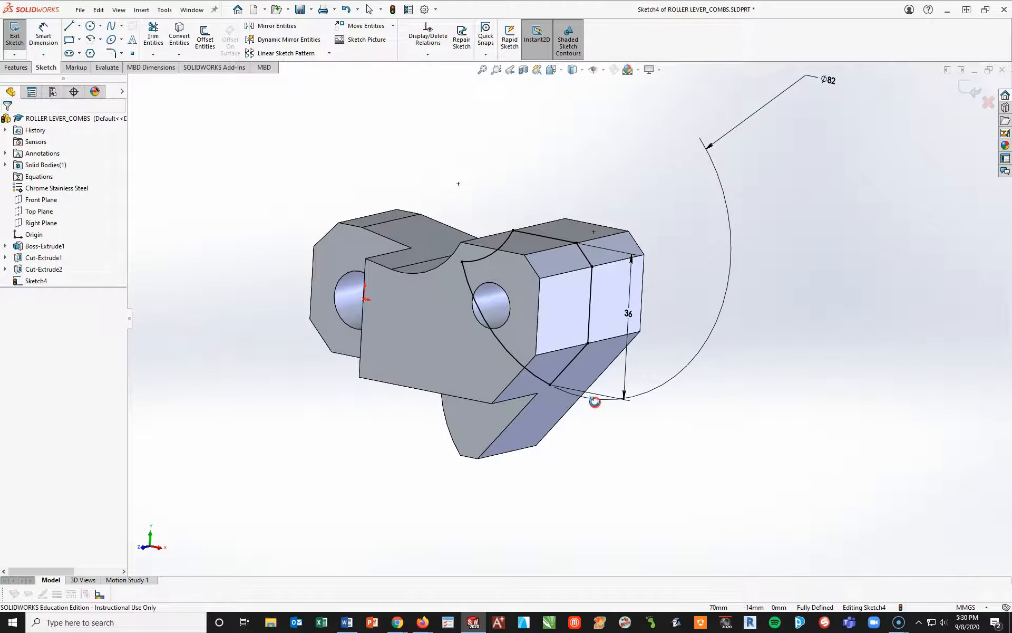
left_click(21, 67)
left_click(157, 36)
middle_click_drag(685, 470, 267, 404)
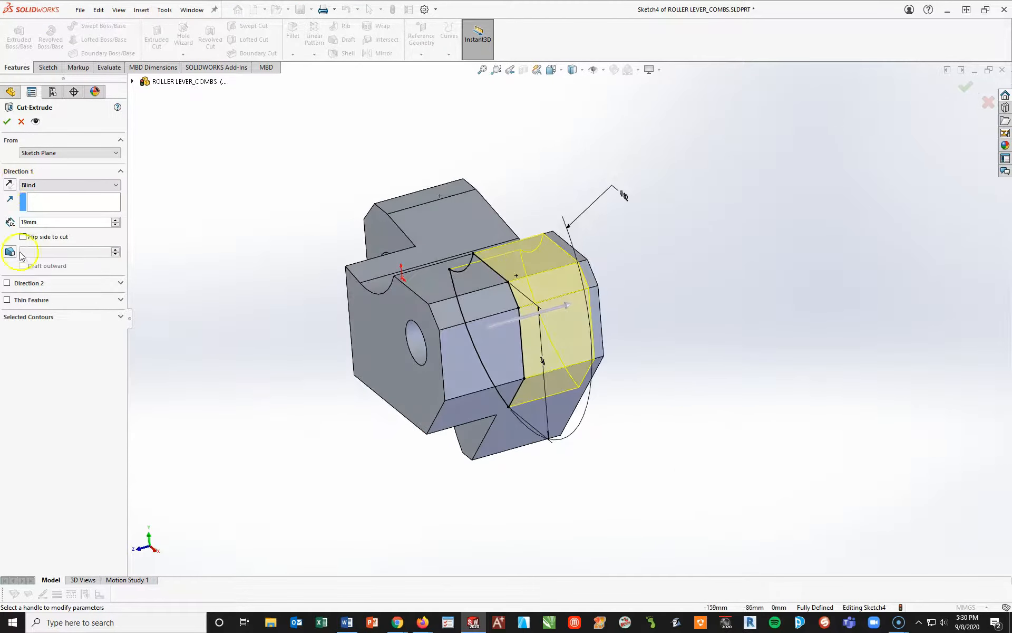
left_click(6, 283)
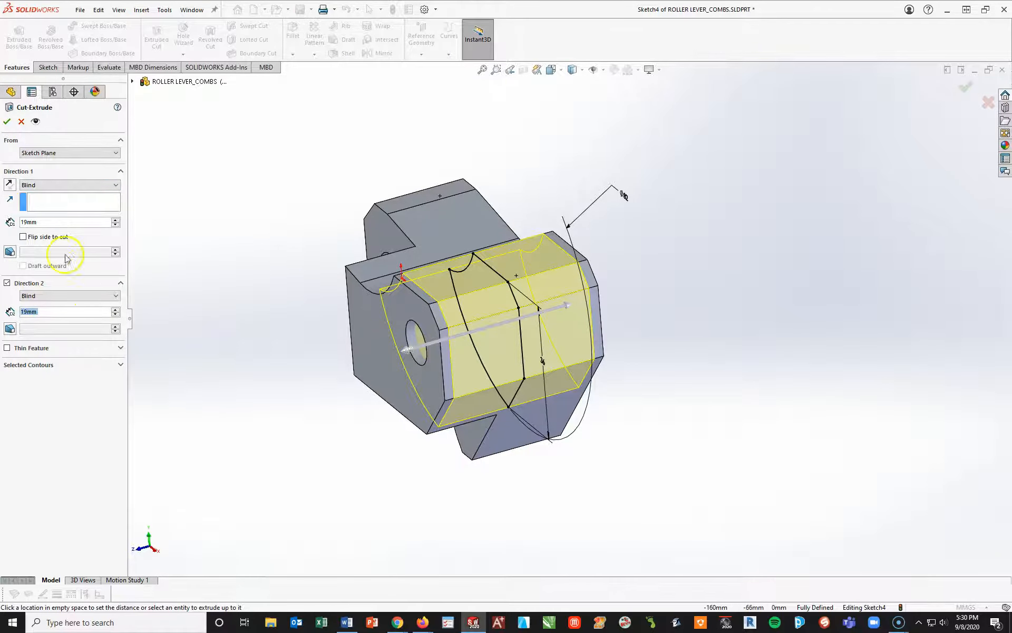
left_click(45, 186)
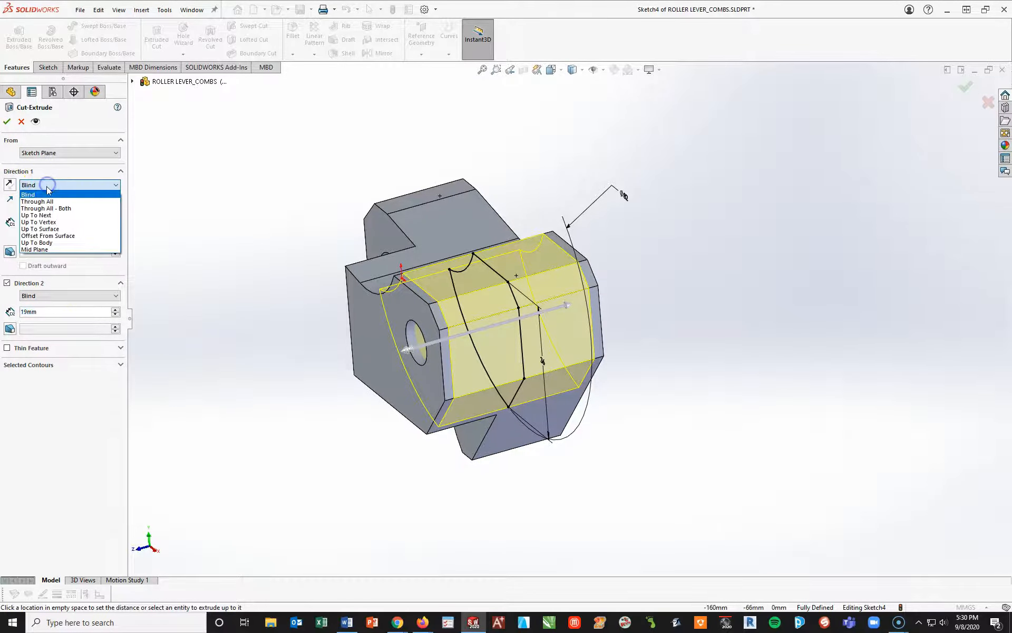
left_click(58, 237)
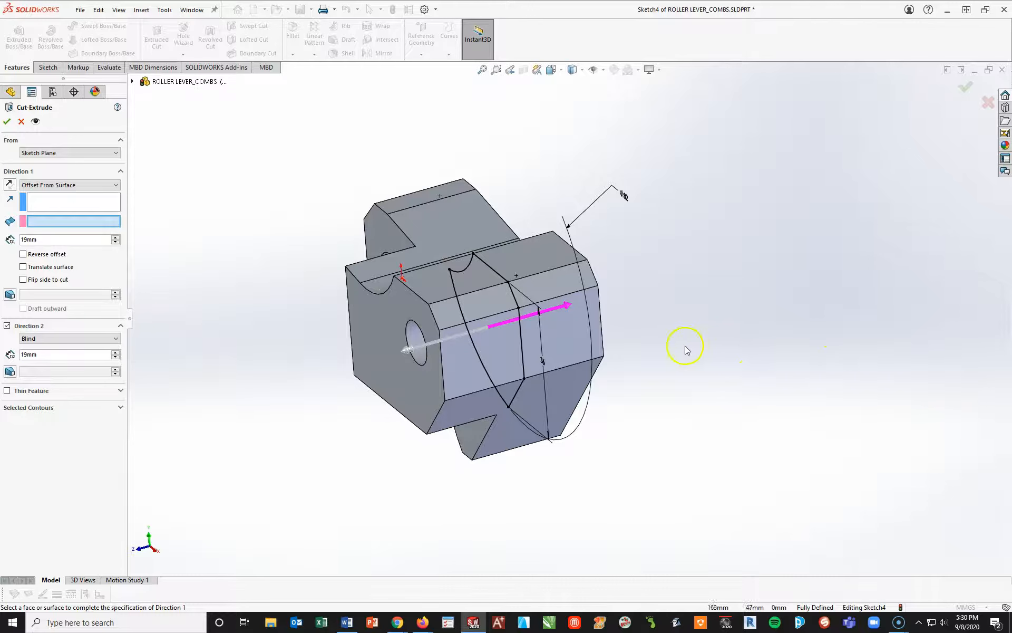
middle_click_drag(685, 349, 637, 355)
left_click(527, 339)
middle_click_drag(392, 437, 430, 421)
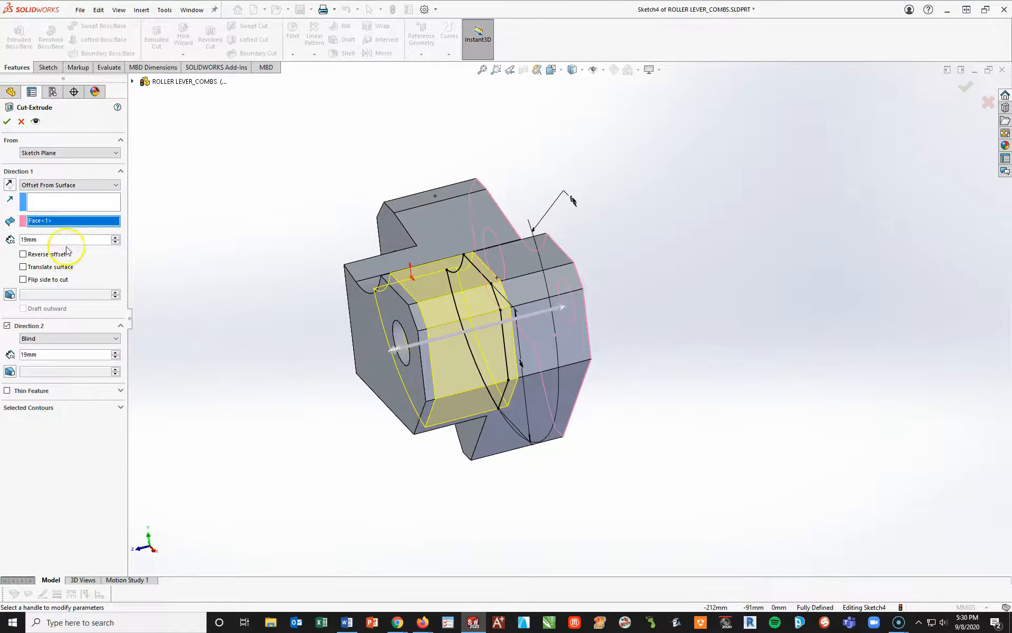
type("12")
key("Return")
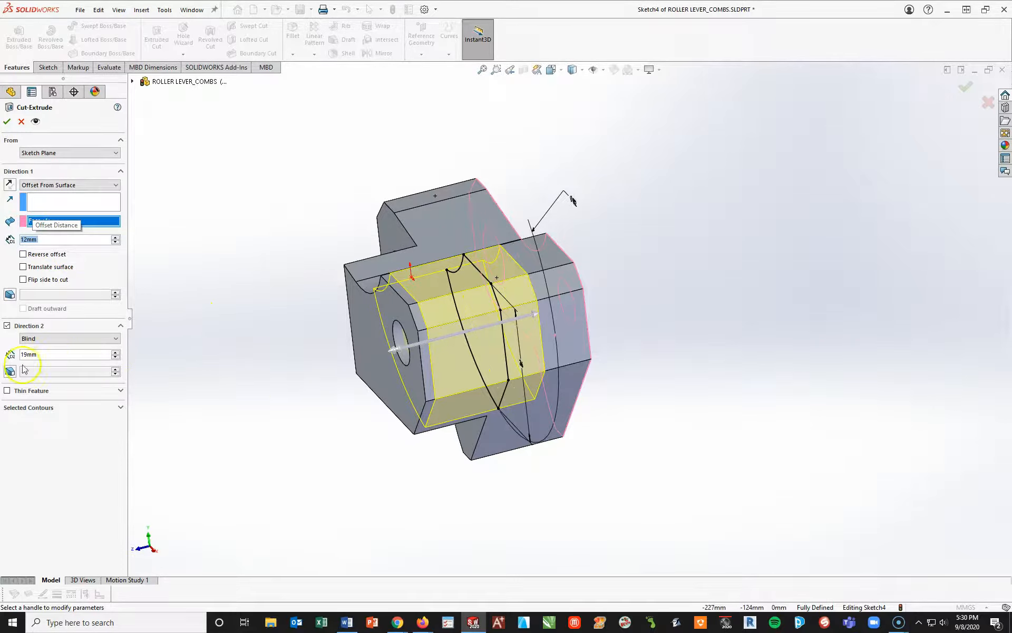
Step: Enable Direction 2 of the cut as Offset From Surface, referencing the front face around the small hole
left_click(8, 326)
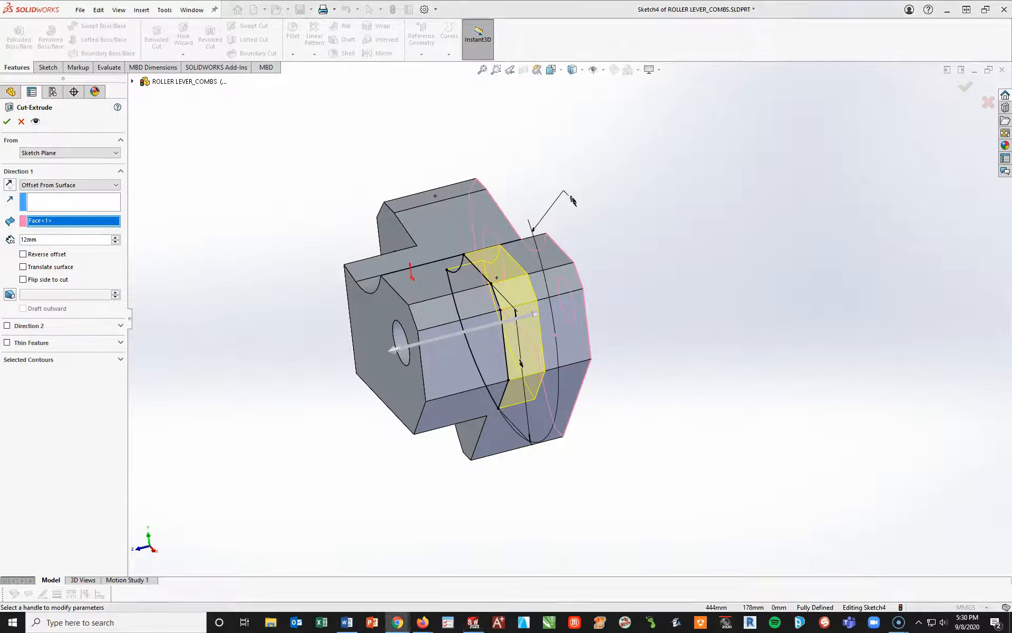
middle_click_drag(745, 344, 684, 355)
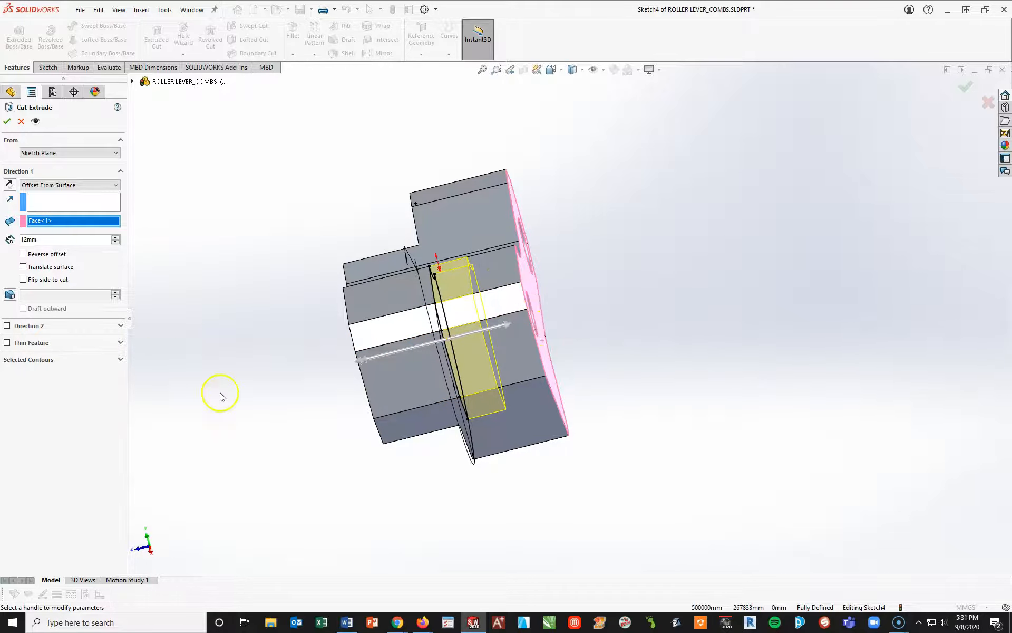
left_click(6, 325)
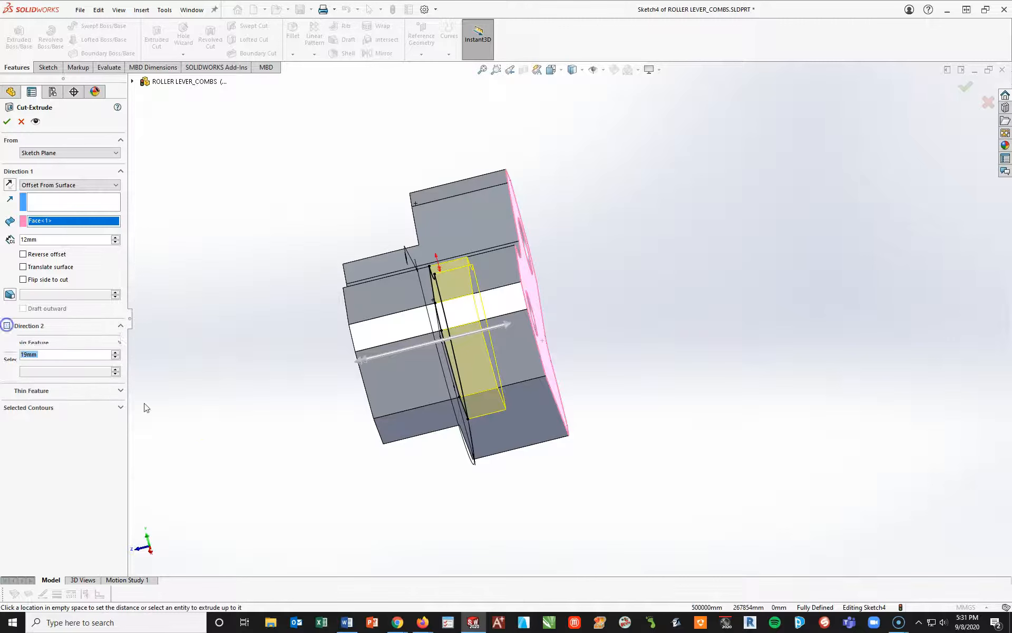
left_click(74, 342)
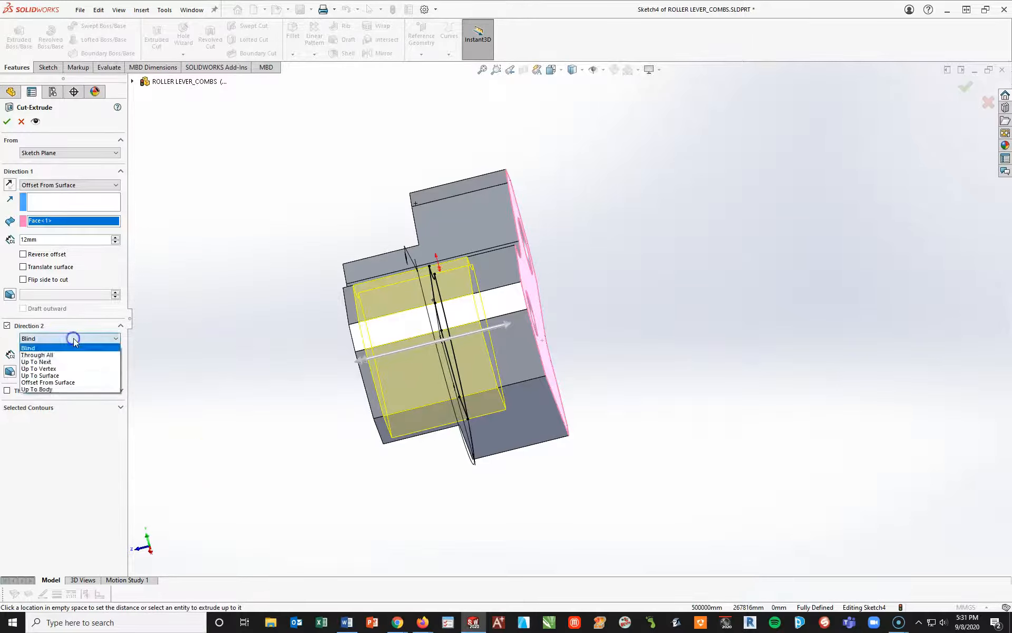
left_click(62, 384)
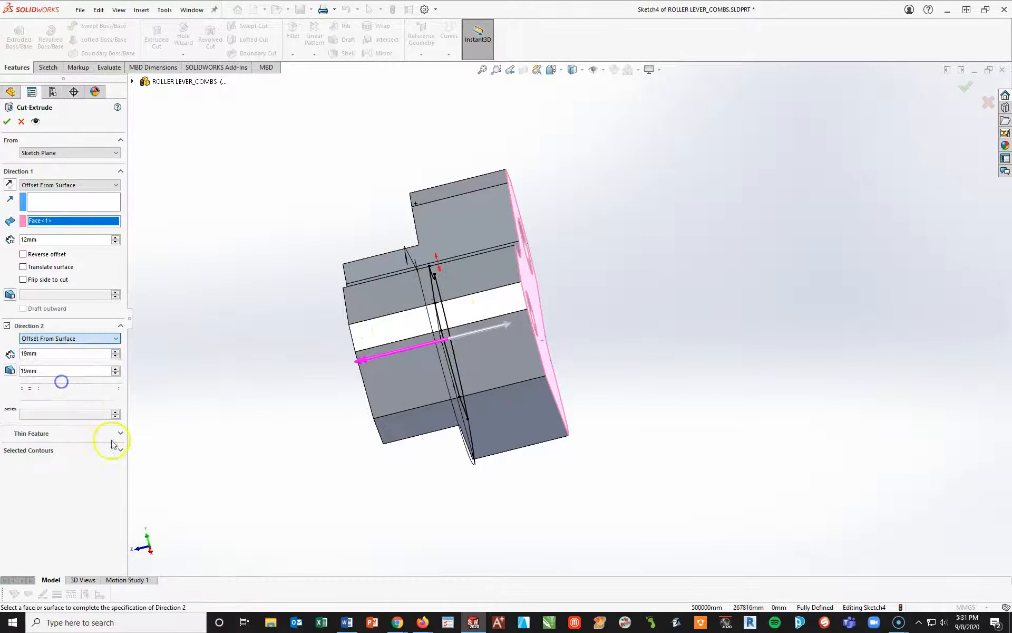
middle_click_drag(226, 464, 253, 435)
left_click(403, 360)
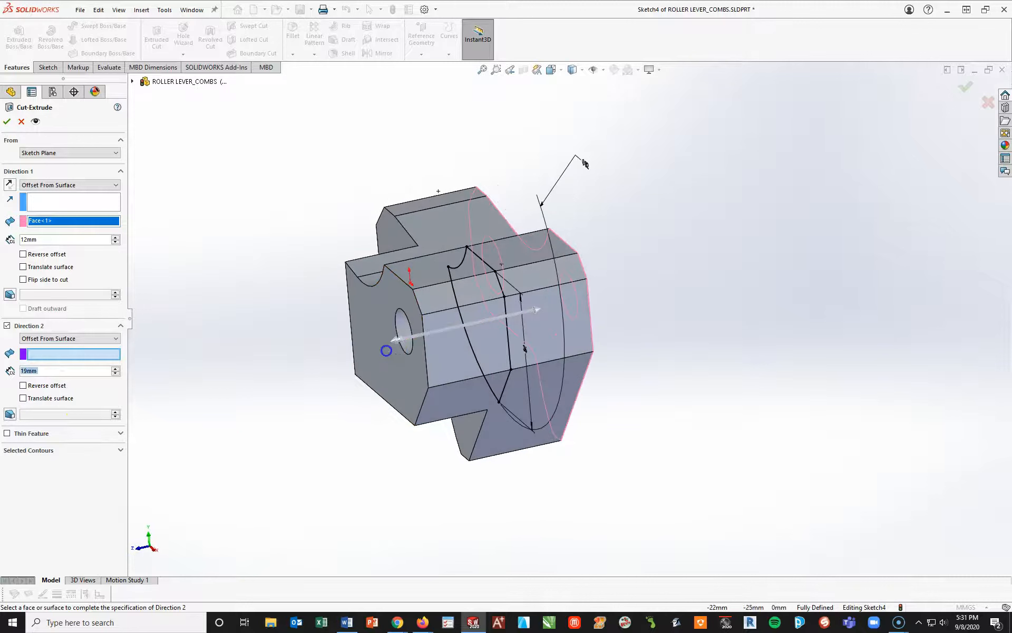
left_click(396, 363)
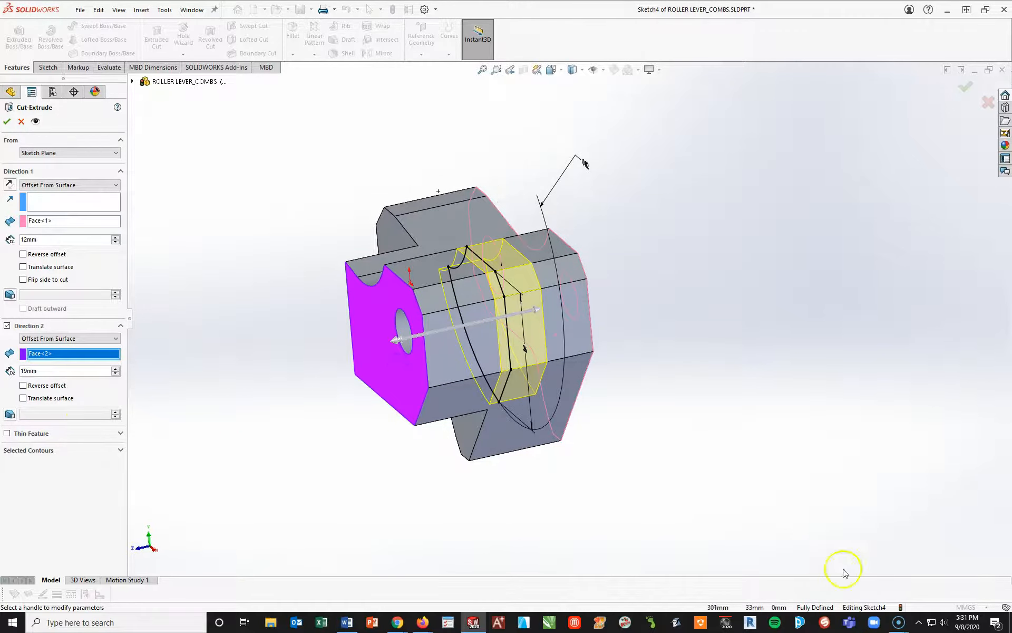
middle_click_drag(907, 464, 868, 497)
Step: Set the Direction 2 offset distance to 43-12-24 mm and finish the cut
left_click(26, 372)
type("19")
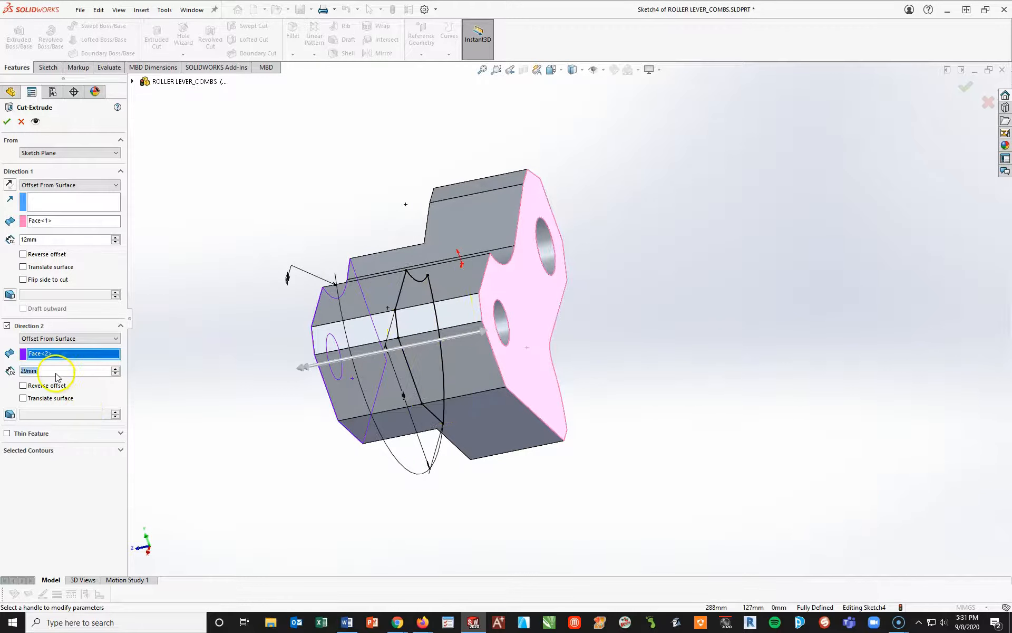
key("Return")
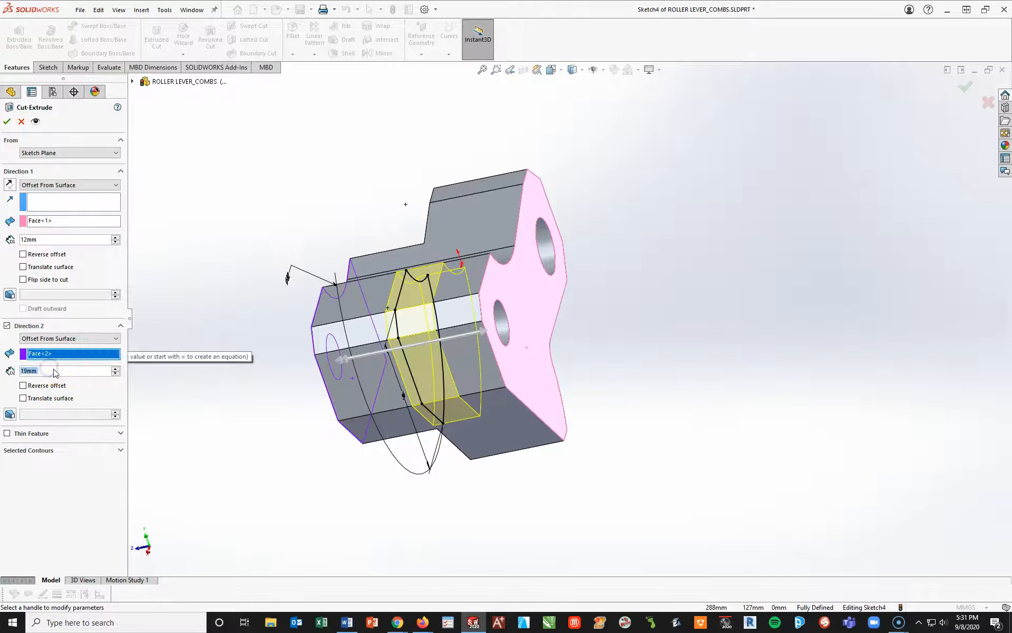
type("4")
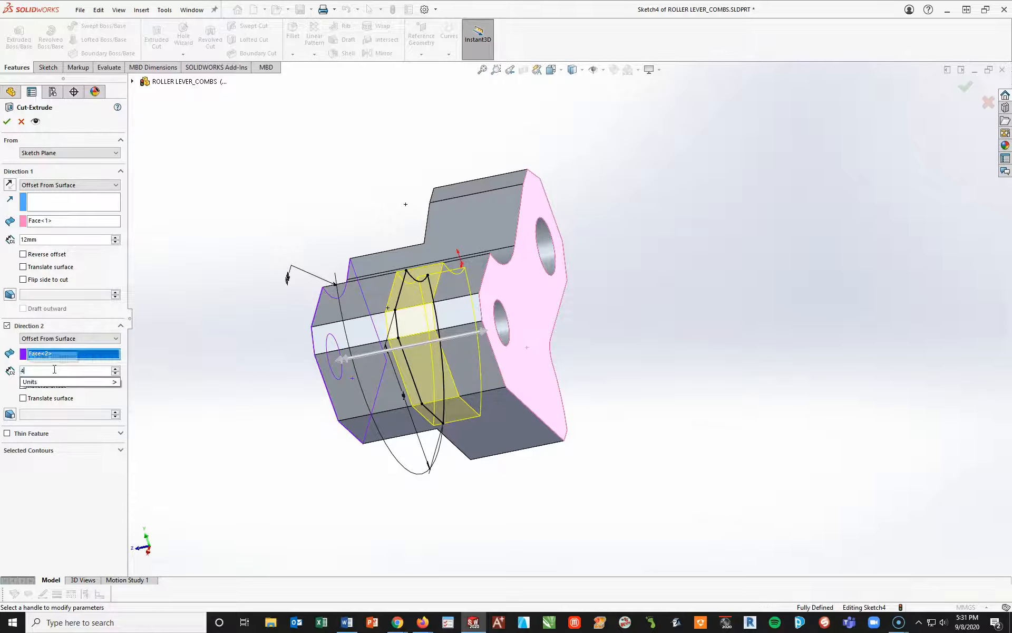
type("3-")
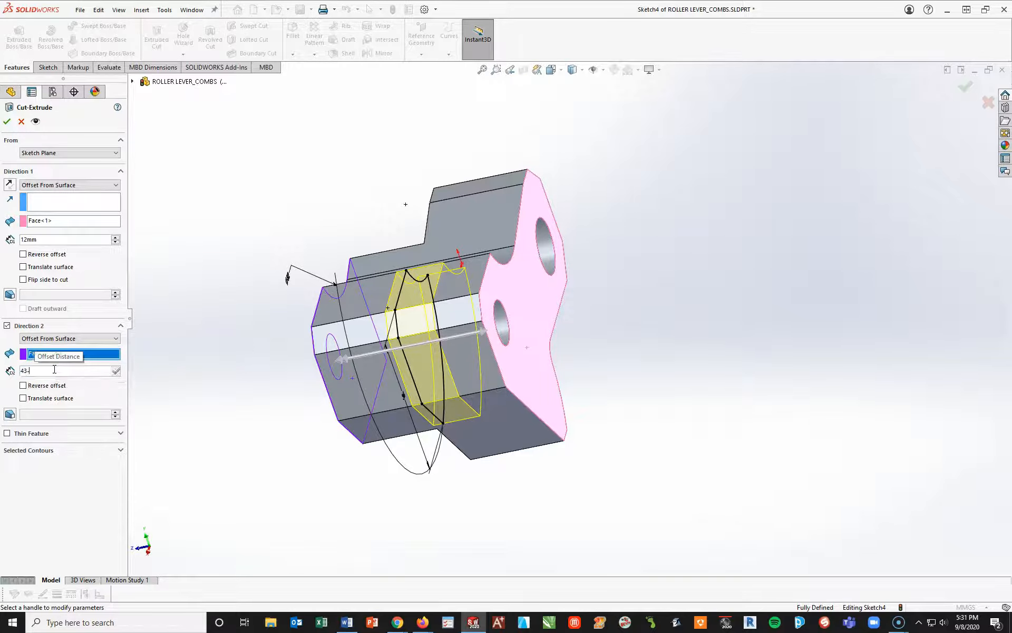
type("12-24")
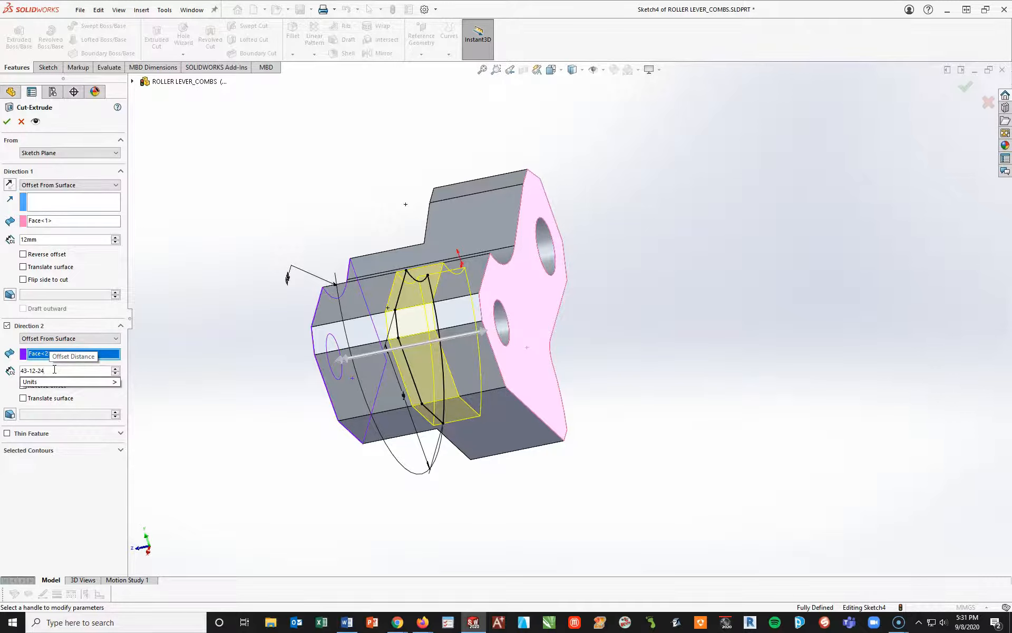
key("Return")
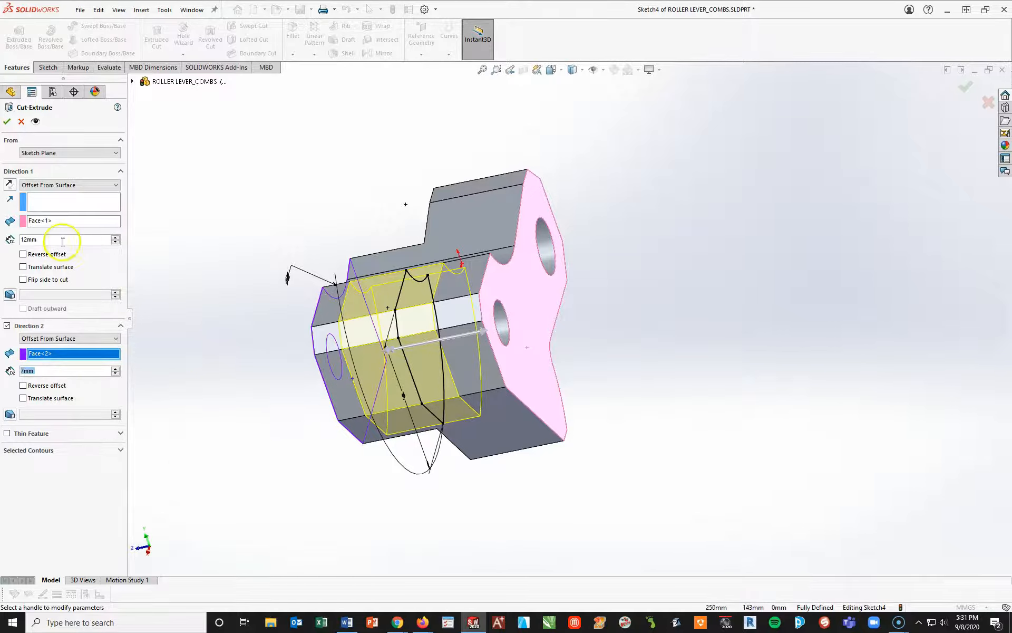
left_click(7, 121)
left_click(256, 253)
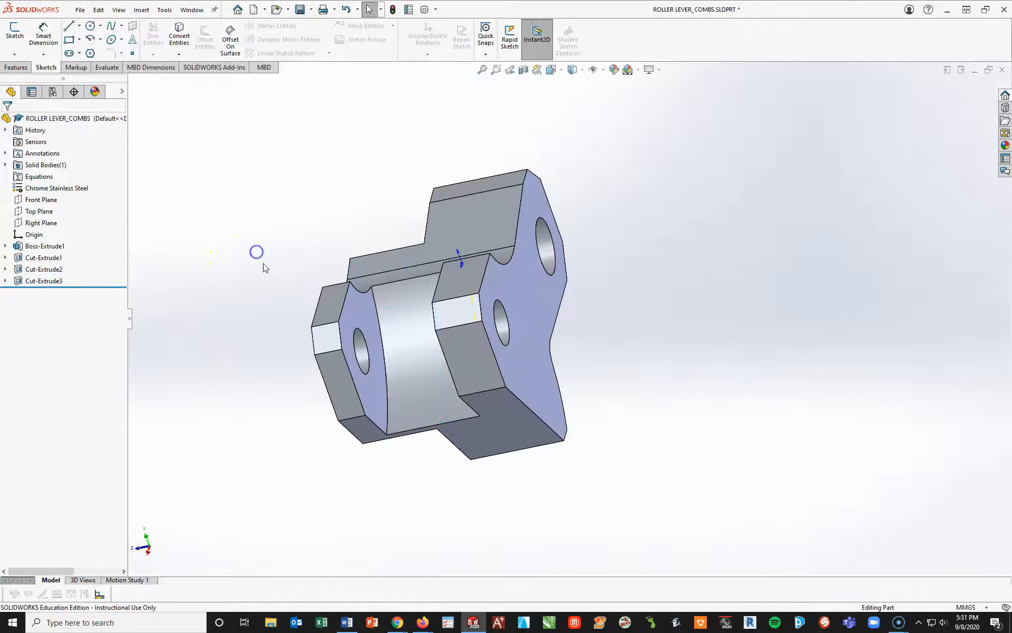
Step: Return the part to the isometric view and create a new drawing from the GHS A METRIC template
key("space")
left_click(430, 355)
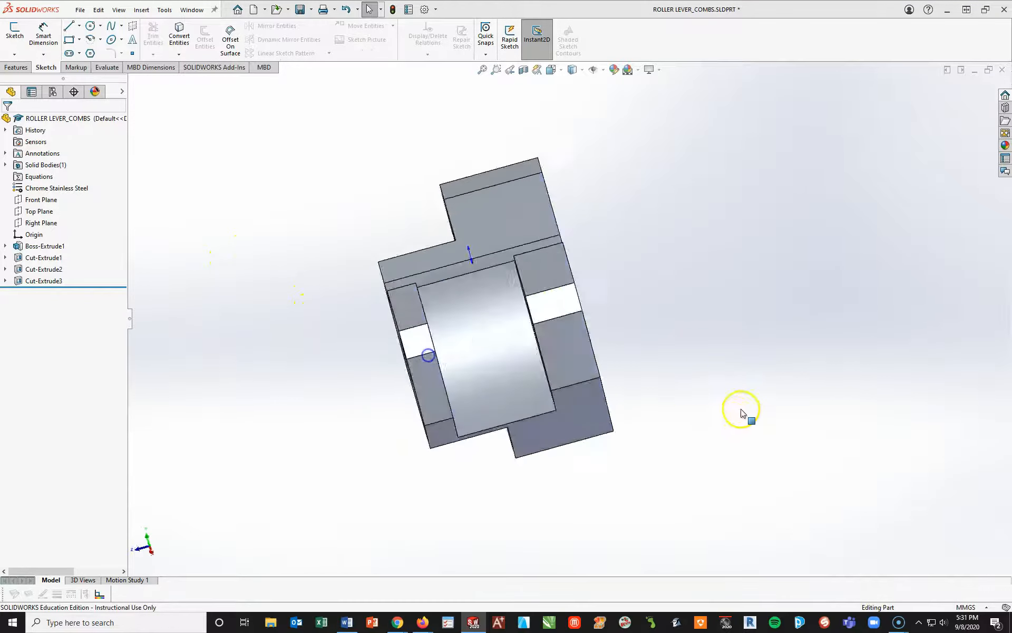
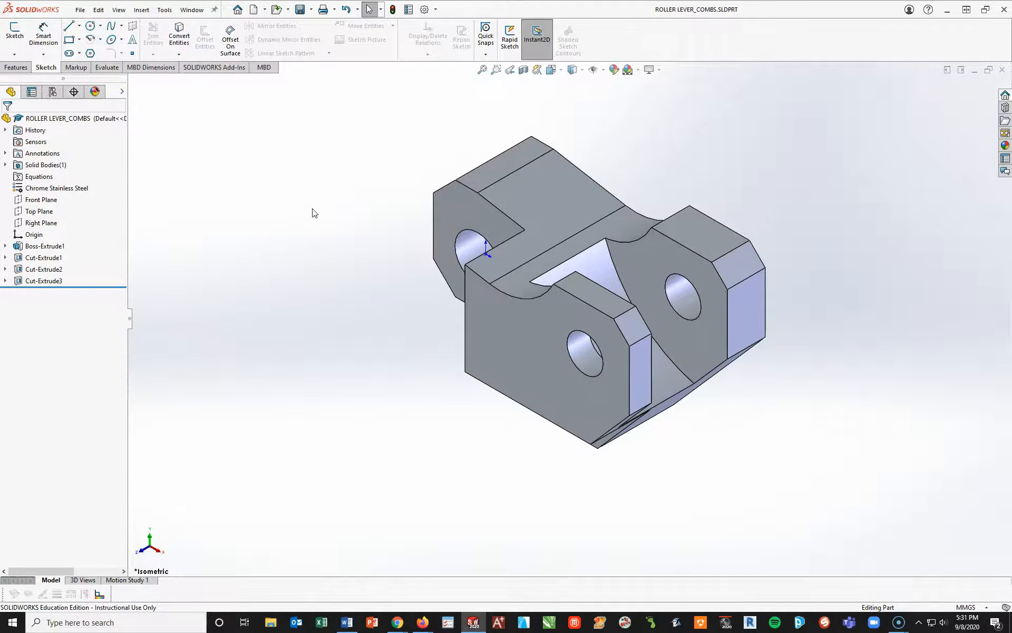
left_click(255, 10)
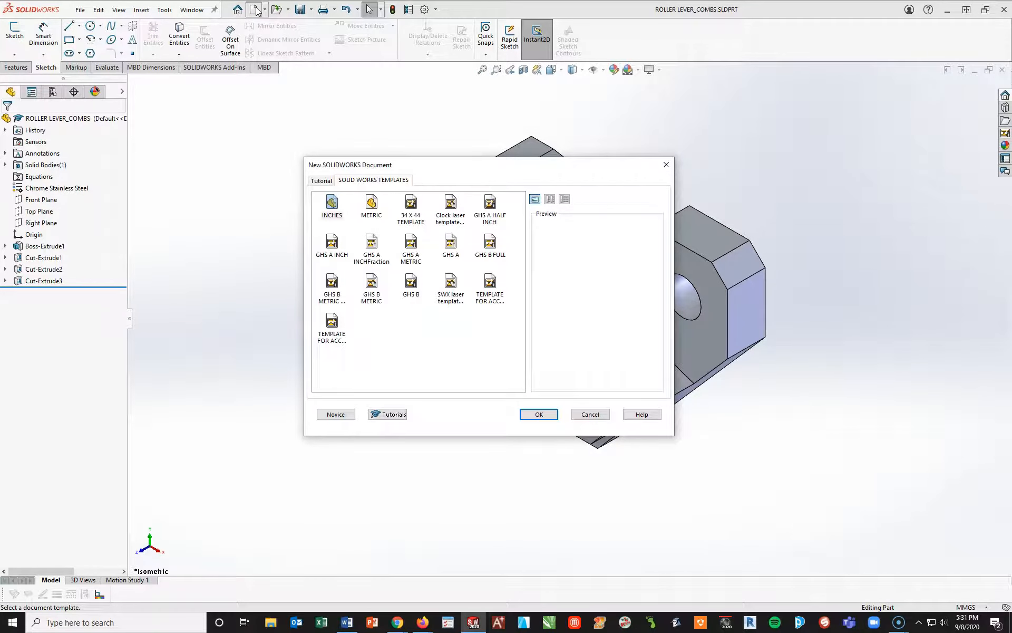
left_click(411, 245)
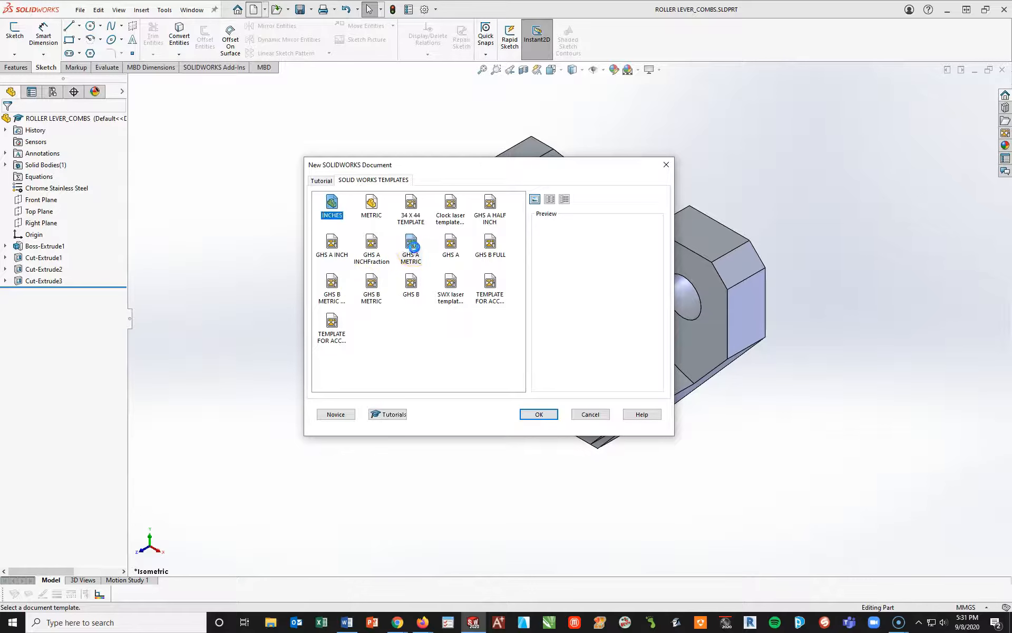
left_click(527, 414)
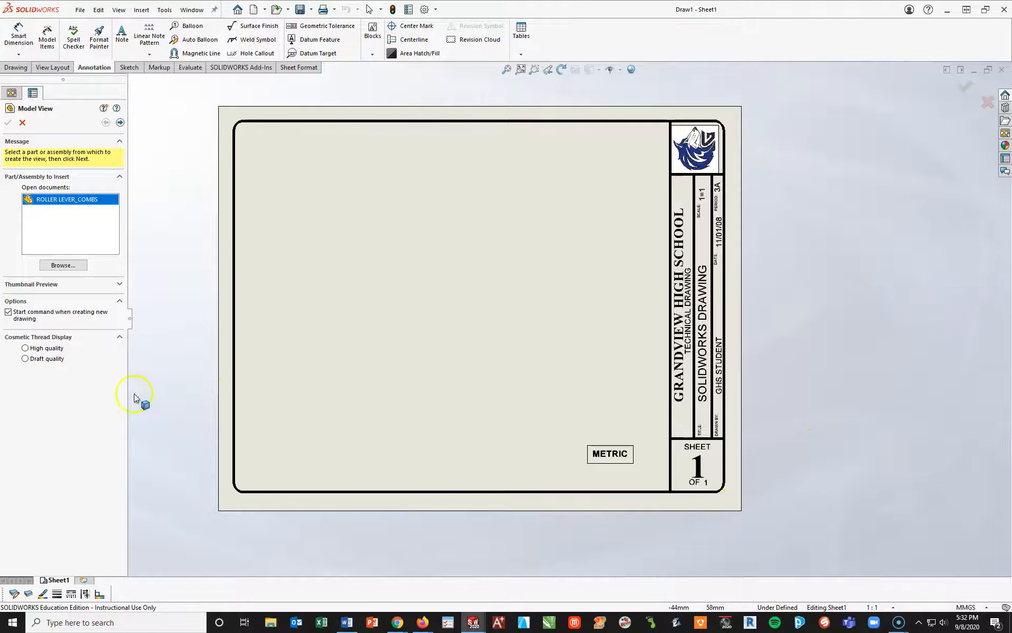
Step: Set up a model view of ROLLER LEVER_COMBS in Front orientation with preview on and Hidden Lines Visible
double_click(69, 201)
left_click(55, 217)
left_click(59, 294)
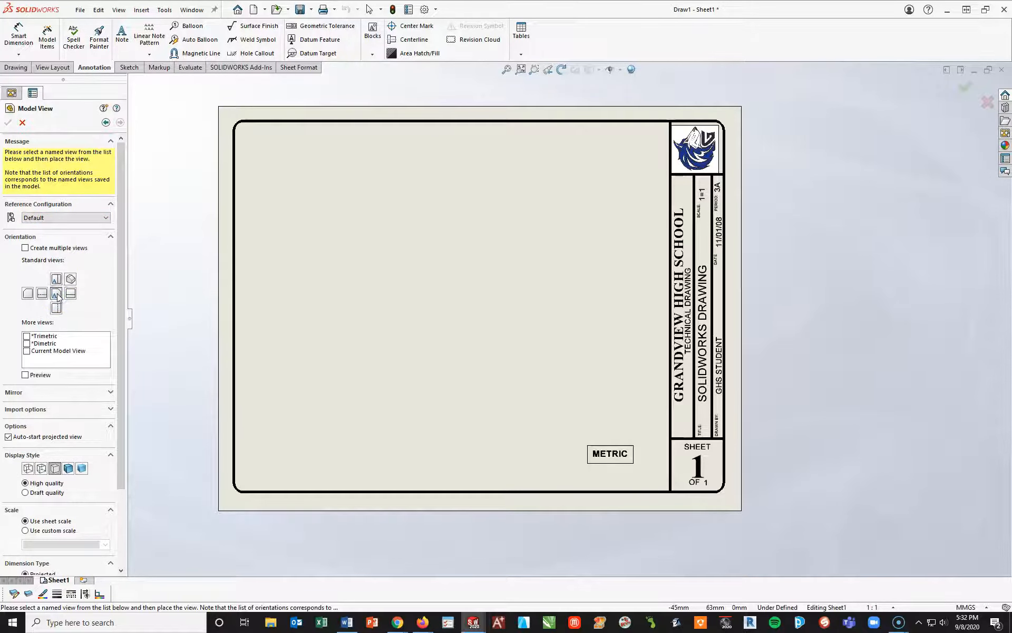
left_click(26, 375)
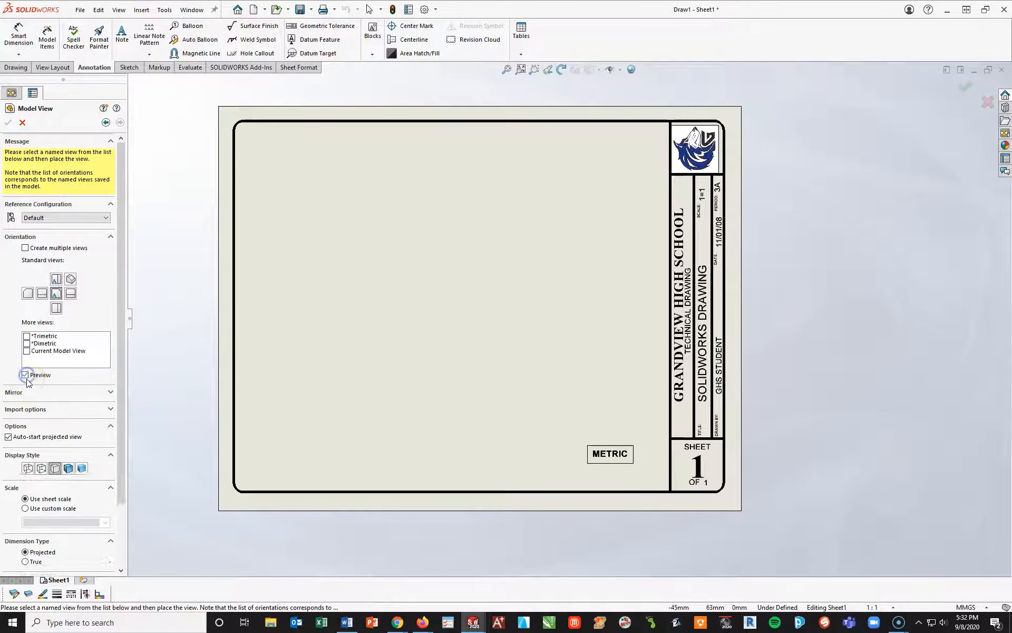
left_click(42, 469)
left_click(37, 527)
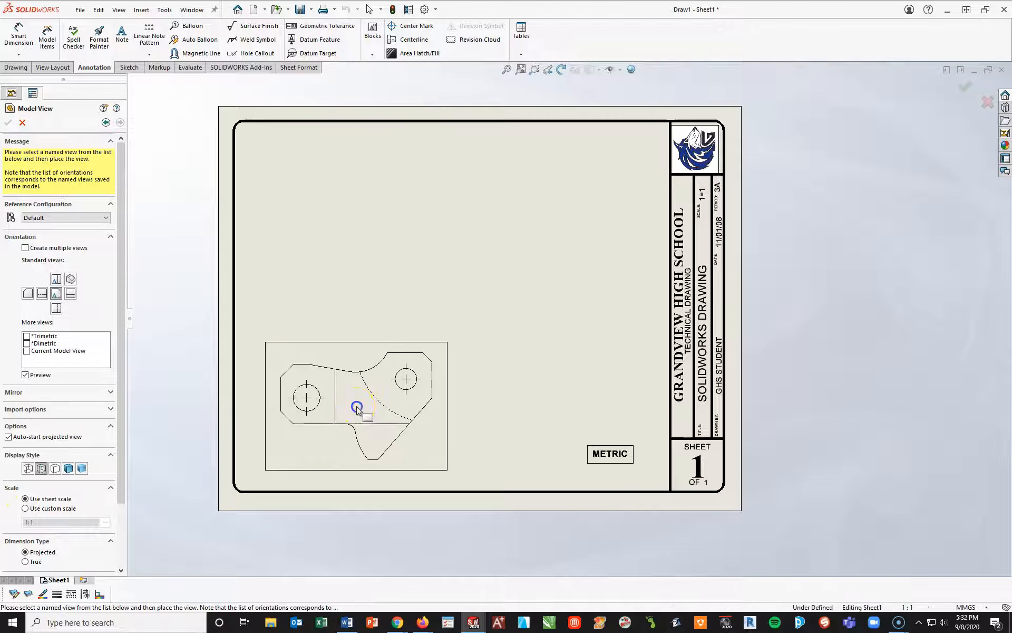
Step: Place the front view on the sheet with projected top, right-side and isometric views, and end view placement
left_click(356, 410)
left_click(361, 219)
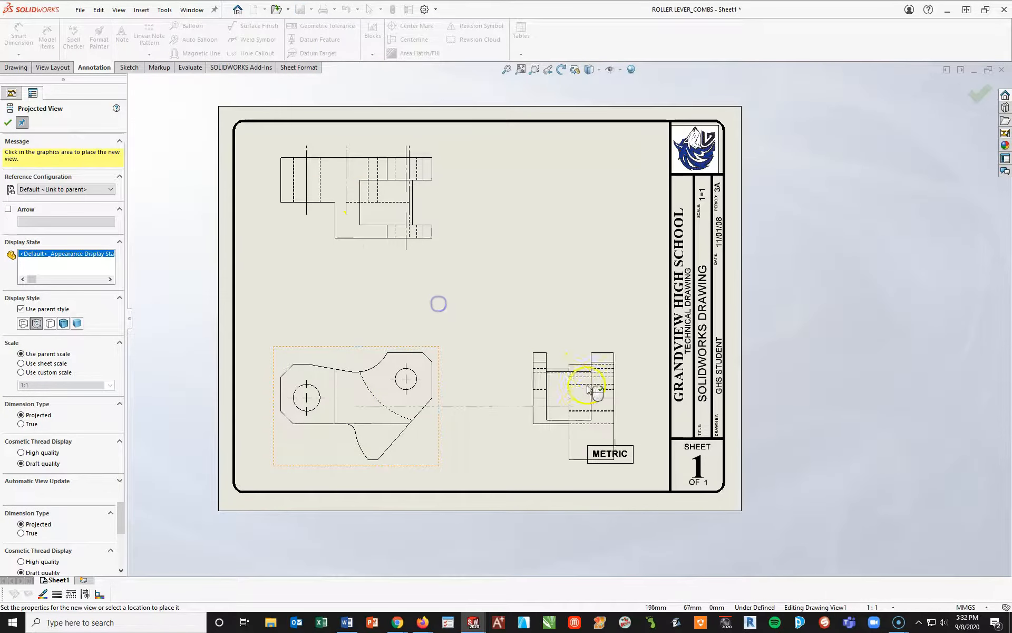
left_click(593, 384)
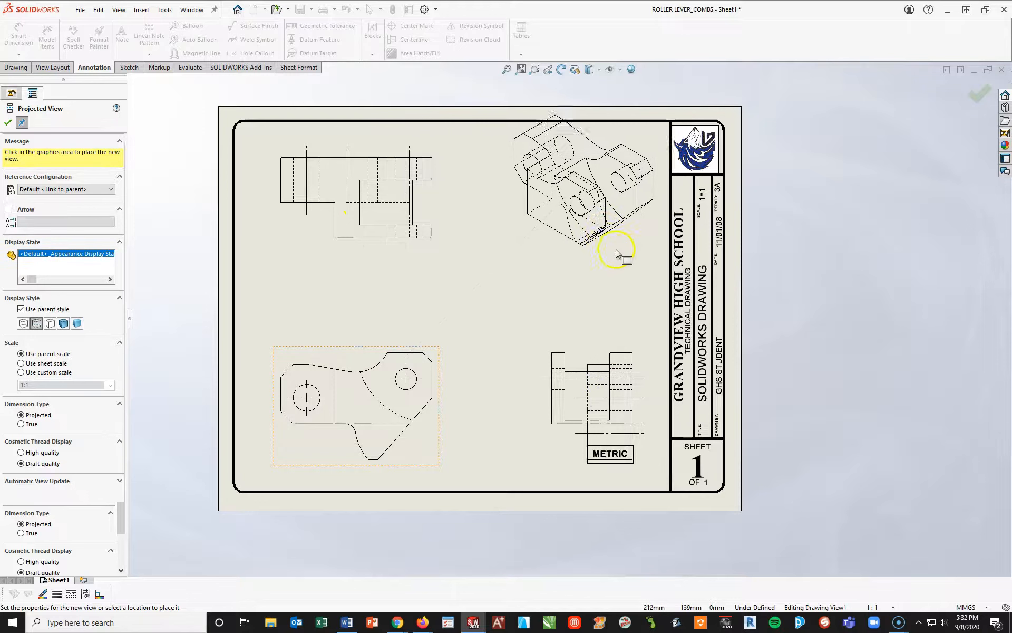
right_click(610, 272)
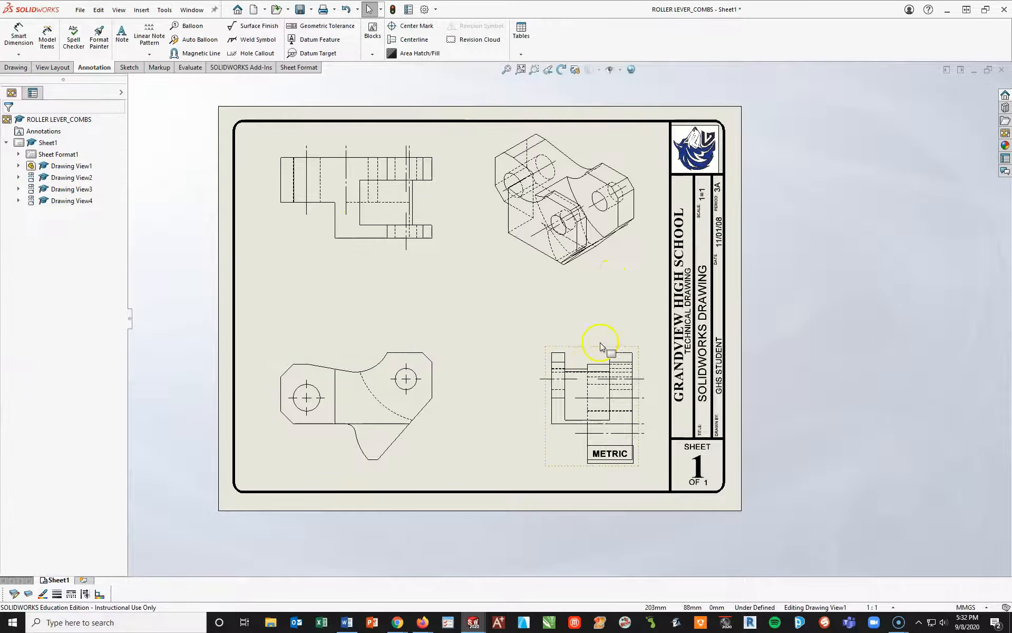
Step: Set the isometric view's display style to Shaded without edges and delete all of its centerlines
left_click(547, 302)
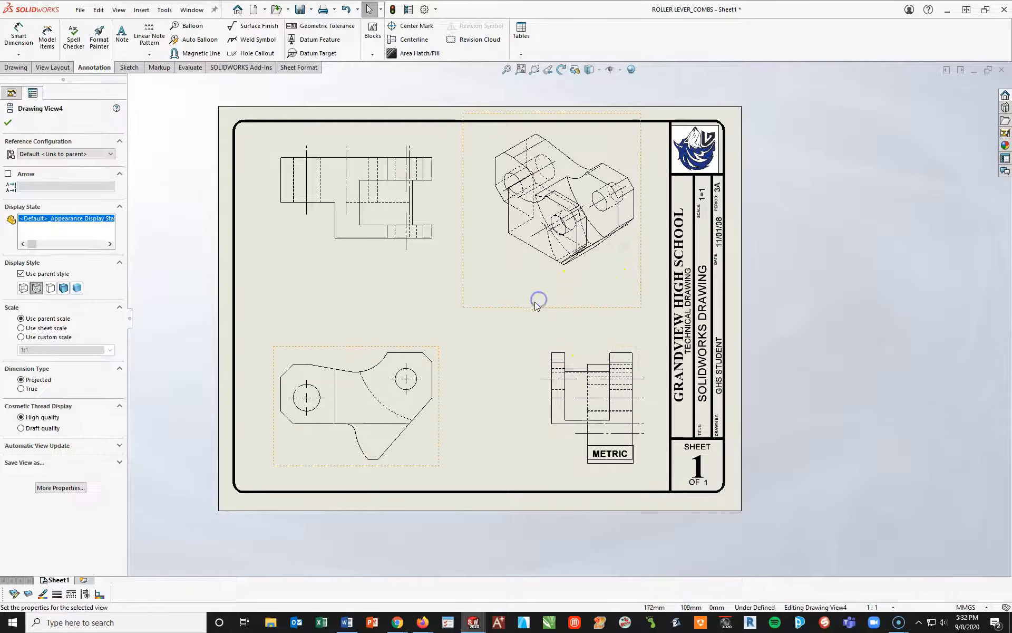
left_click(63, 288)
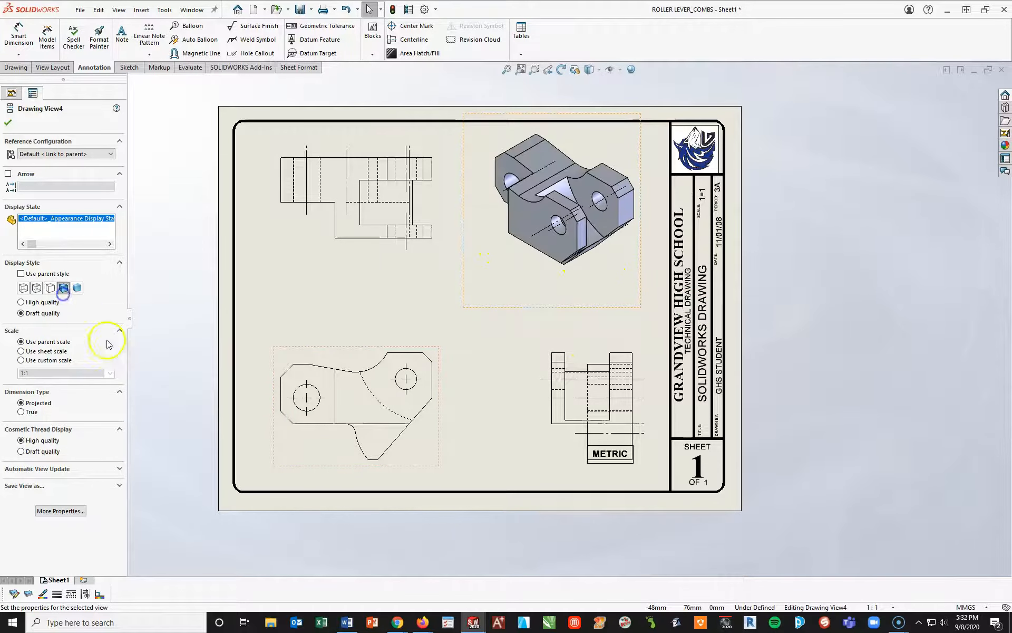
left_click(77, 289)
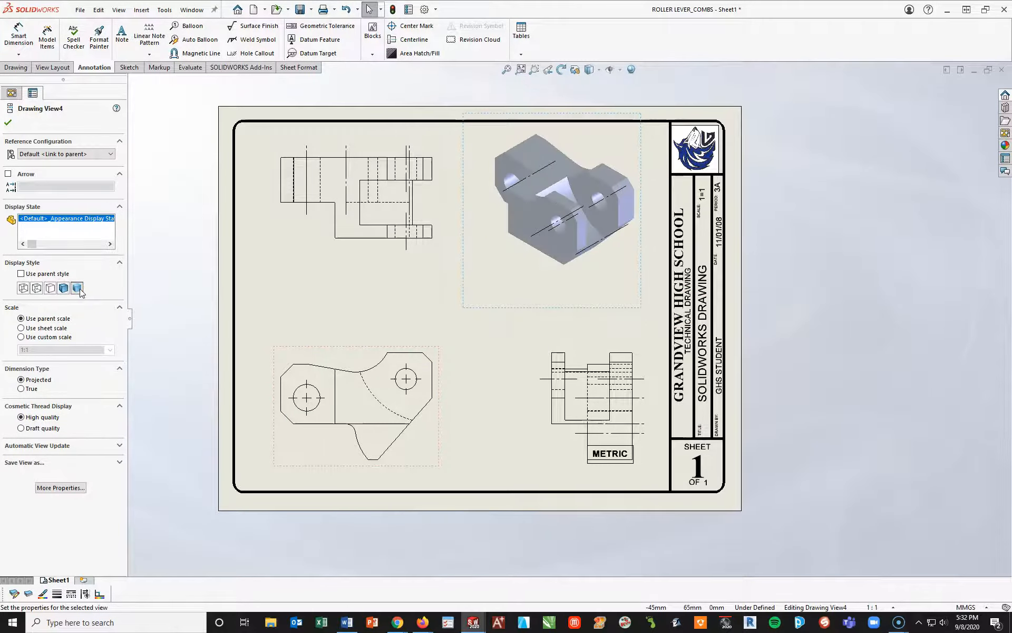
left_click(567, 307)
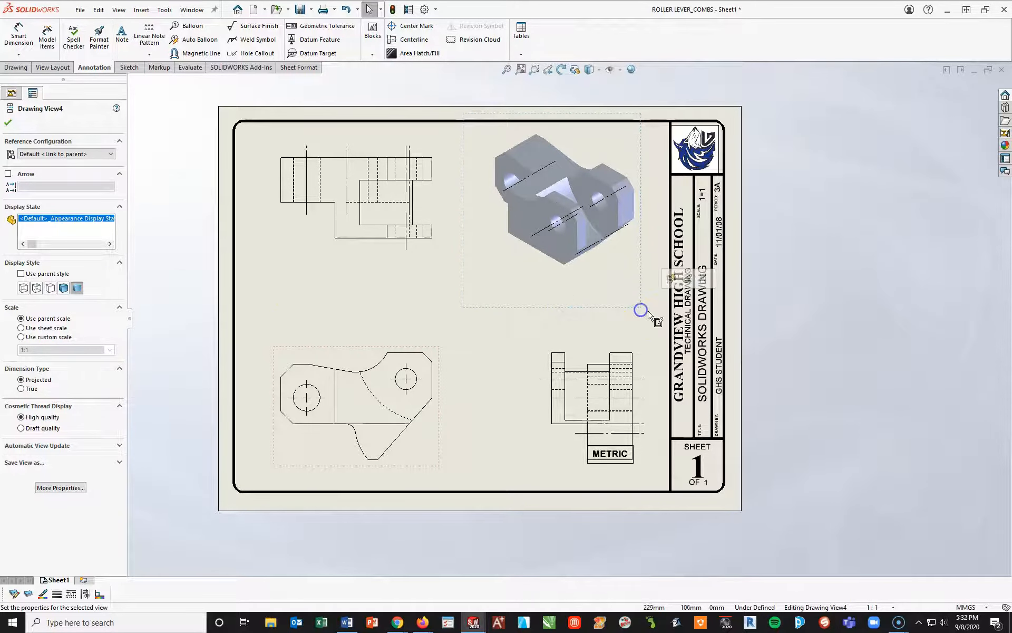
left_click_drag(648, 312, 485, 123)
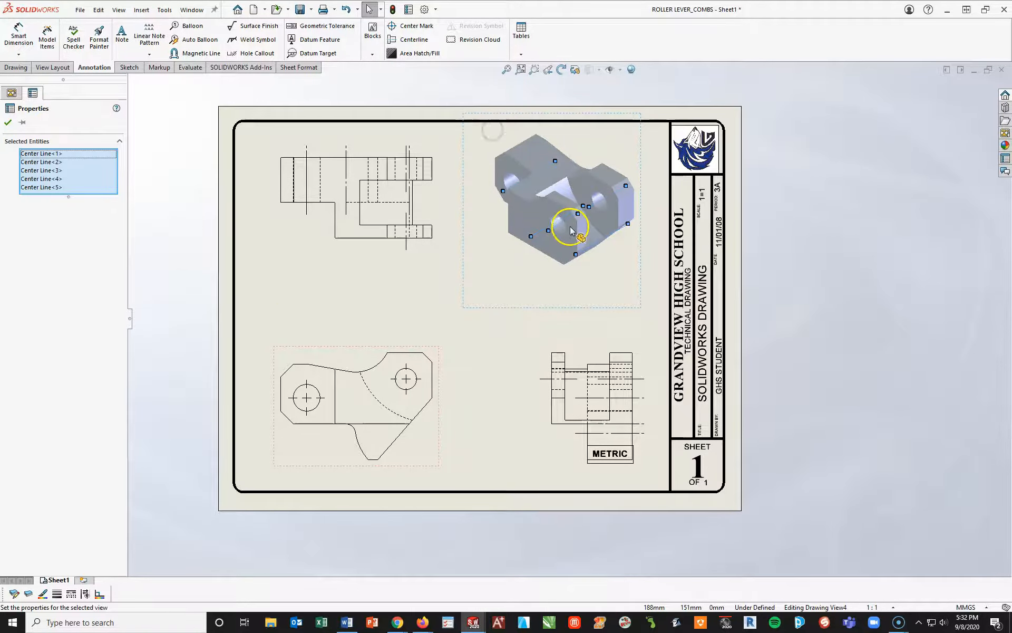
key("Delete")
Step: Remove the loose rectangle around the METRIC note's original spot and position the note below the right-side view beside the title block
scroll(617, 425, "down", 3)
mouse_move(609, 471)
left_mouse_down()
mouse_move(635, 513)
mouse_move(663, 513)
mouse_move(542, 442)
left_mouse_up()
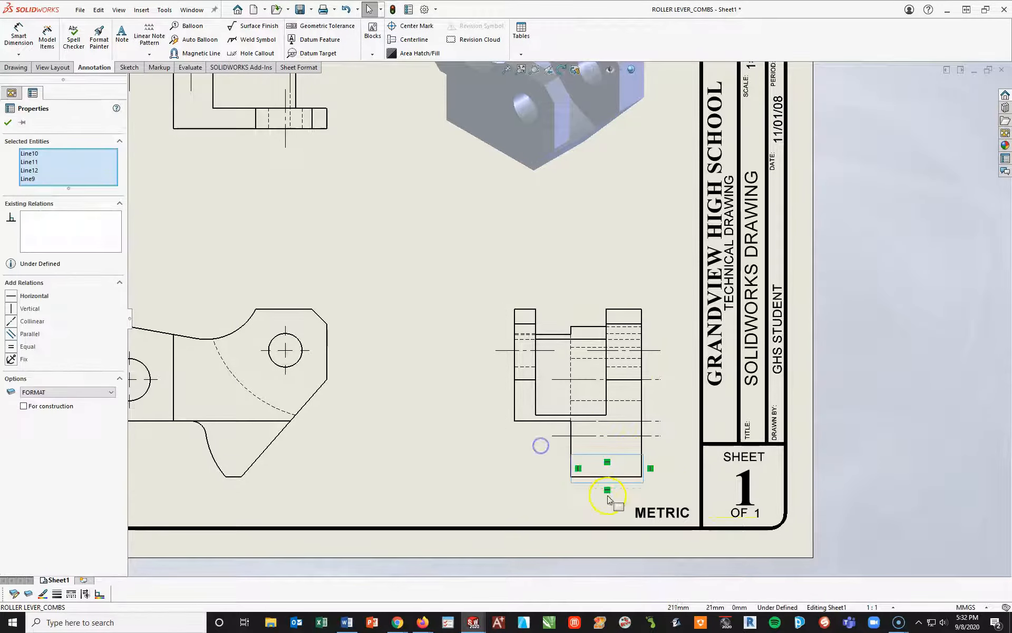
left_click(705, 538)
left_click_drag(666, 513, 660, 500)
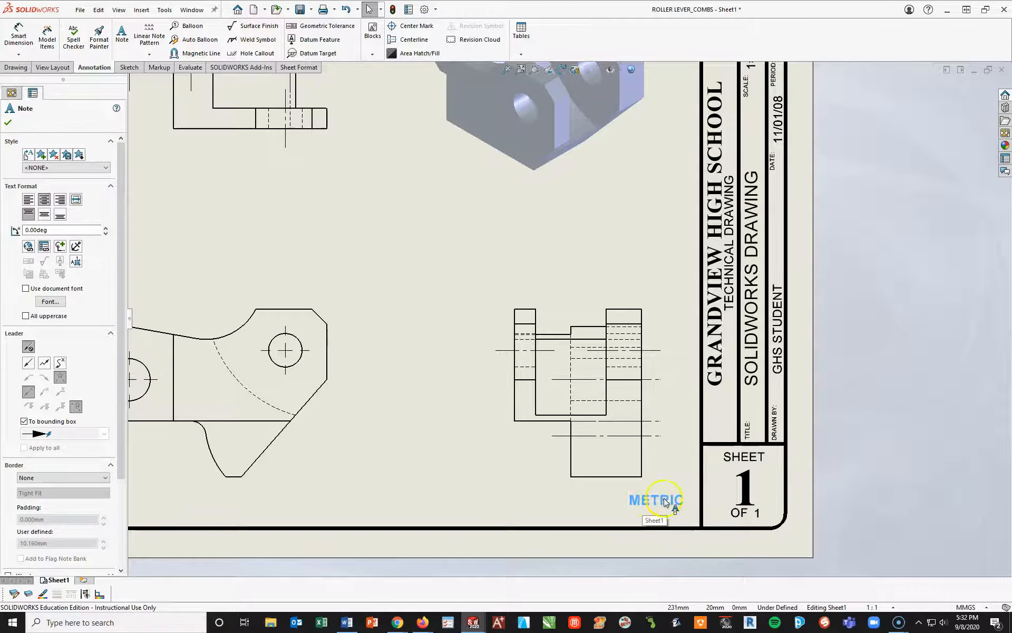
Step: Give the METRIC note a Box border
left_click(22, 478)
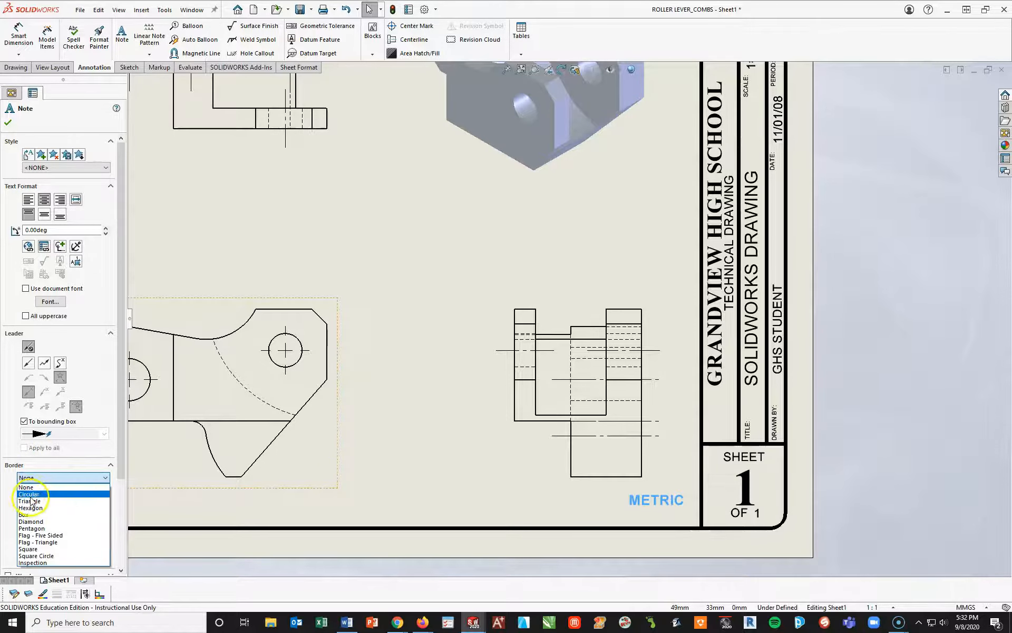
left_click(26, 515)
left_click(455, 476)
Step: Move the front view slightly up and left, and bring the right-side view closer to it
scroll(455, 476, "up", 3)
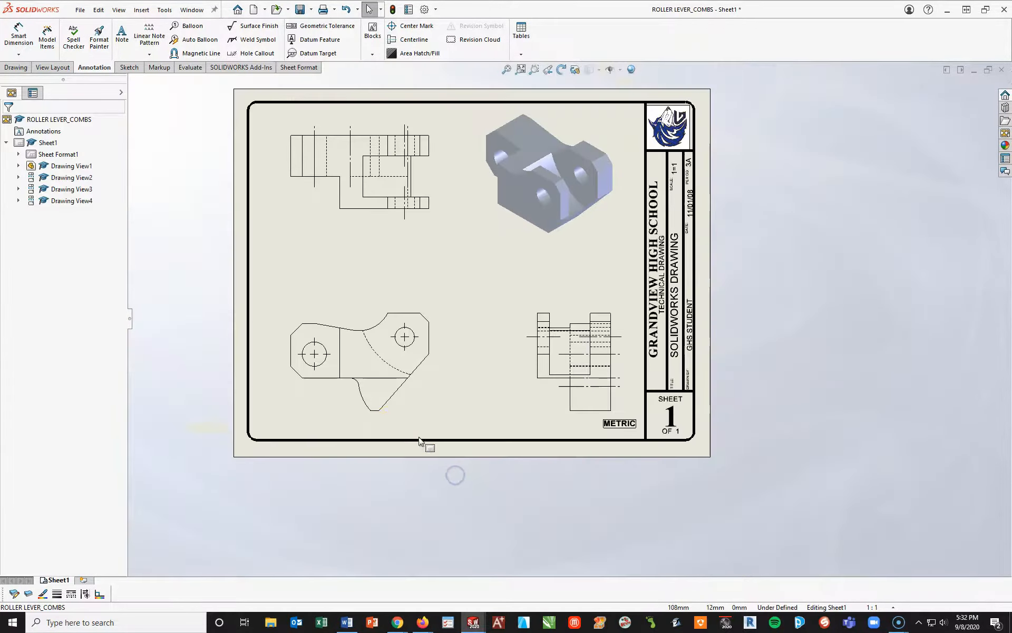
left_click_drag(352, 411, 346, 397)
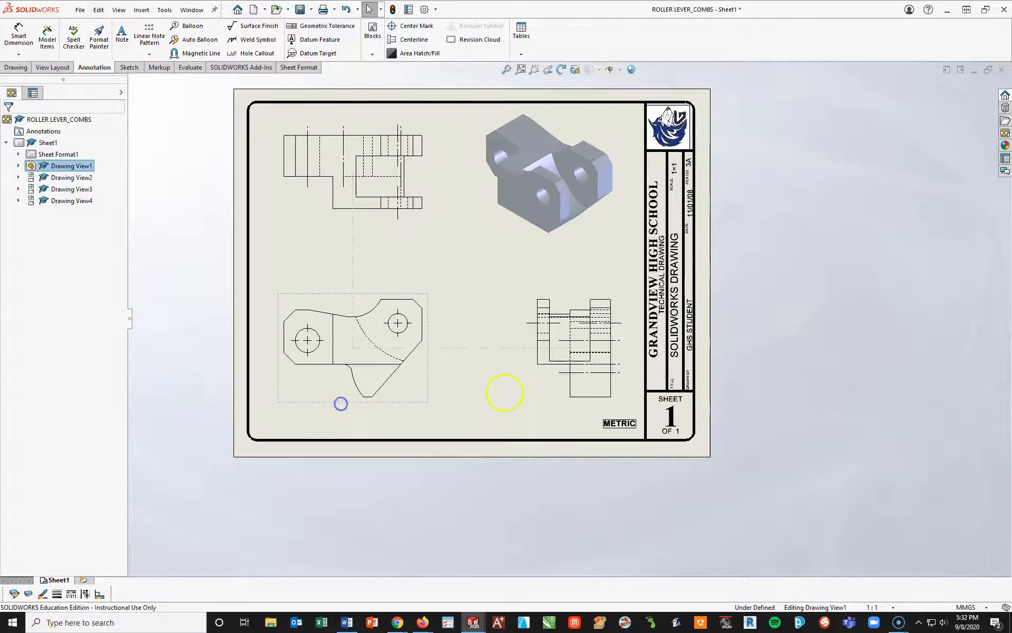
left_click_drag(536, 391, 498, 390)
left_click(463, 407)
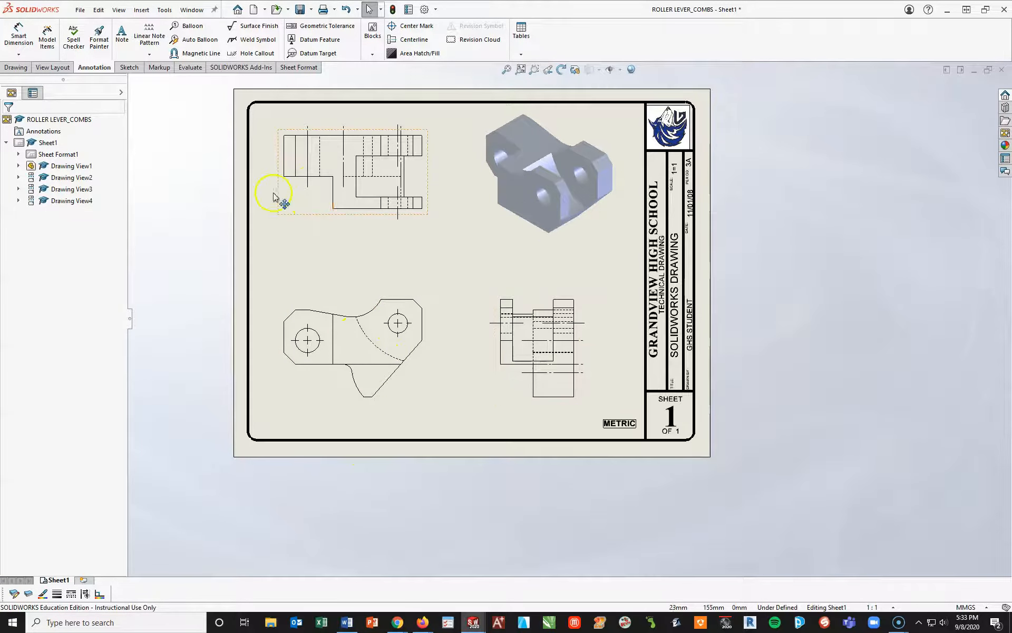
Step: Delete the two extra vertical centerlines in the top view that do not belong to the holes
scroll(354, 203, "down", 2)
scroll(416, 277, "down", 1)
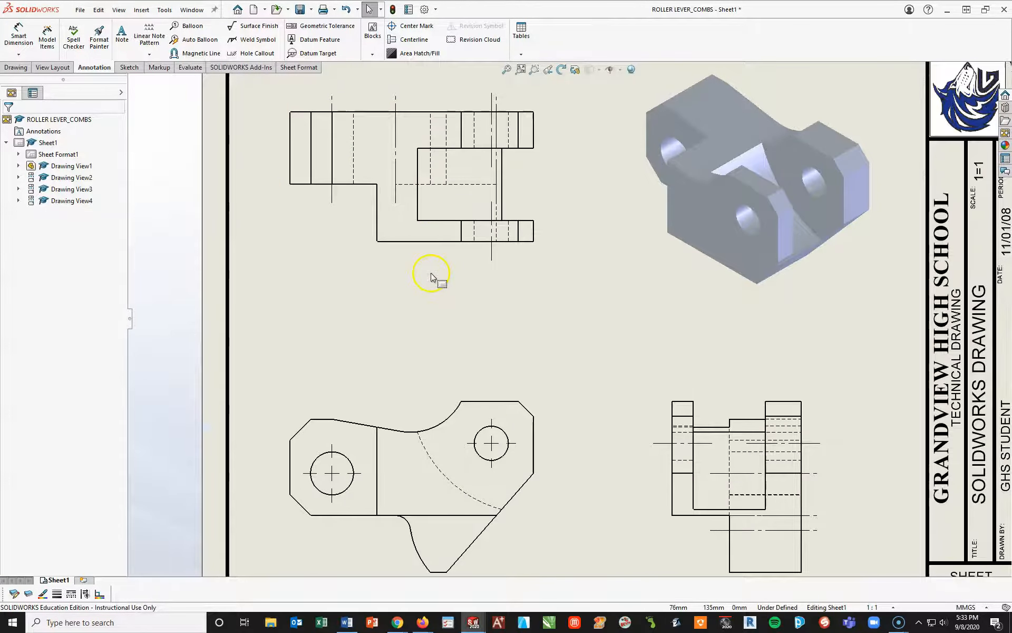
left_click(398, 170)
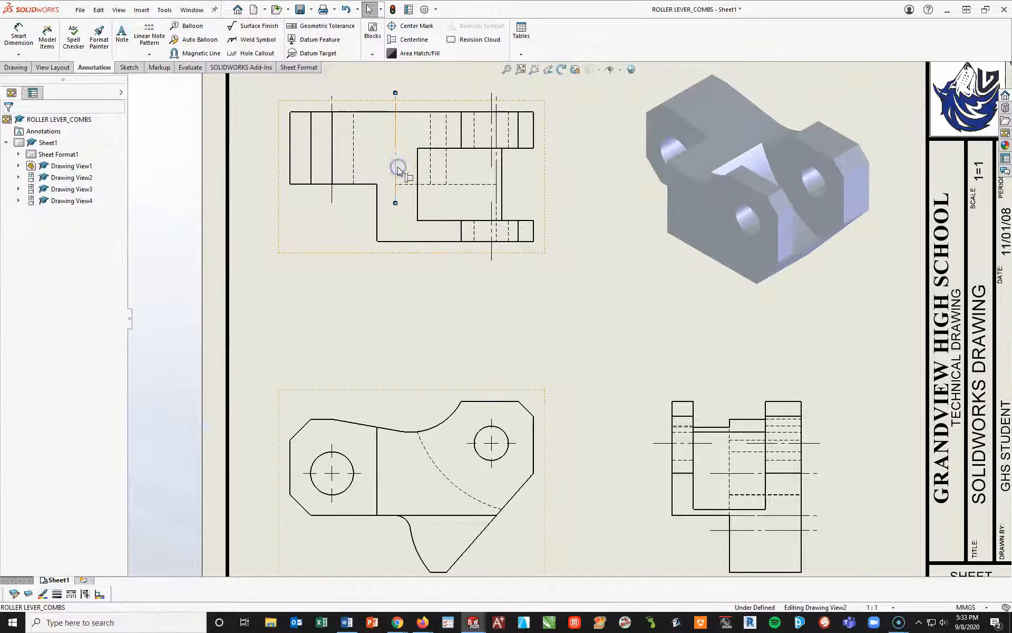
key("Delete")
left_click(330, 305)
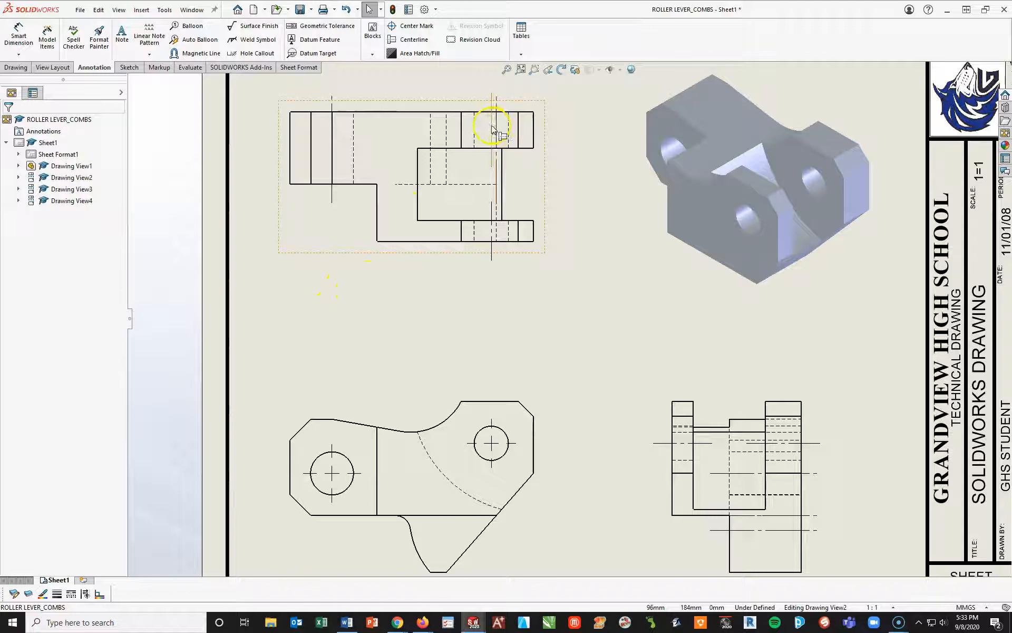
left_click(495, 164)
key("Delete")
left_click(524, 332)
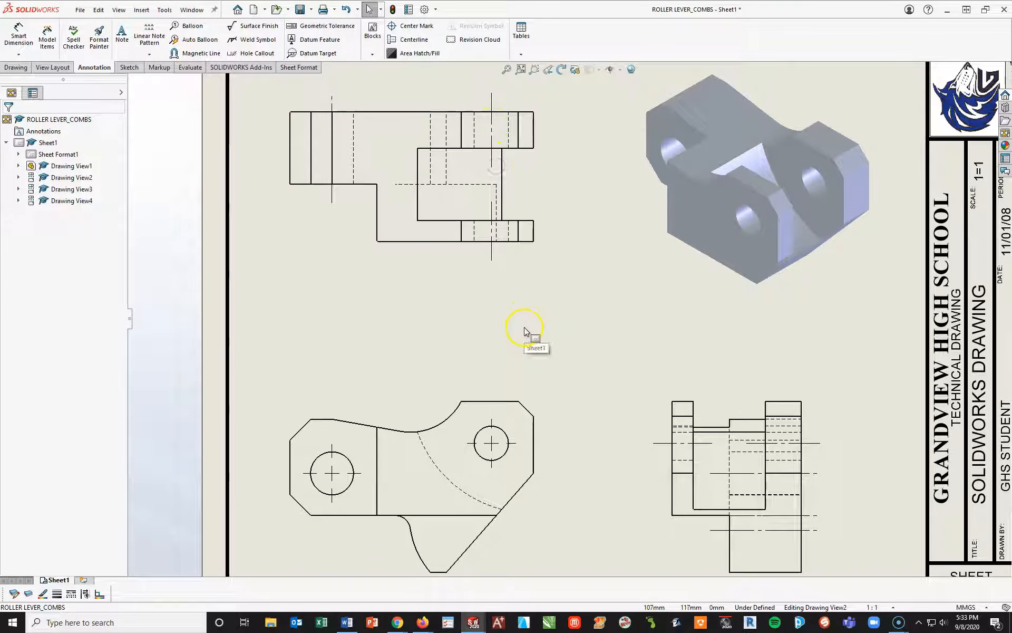
Step: Check the Tangent Edge display setting of the top view
left_click(351, 206)
right_click(314, 221)
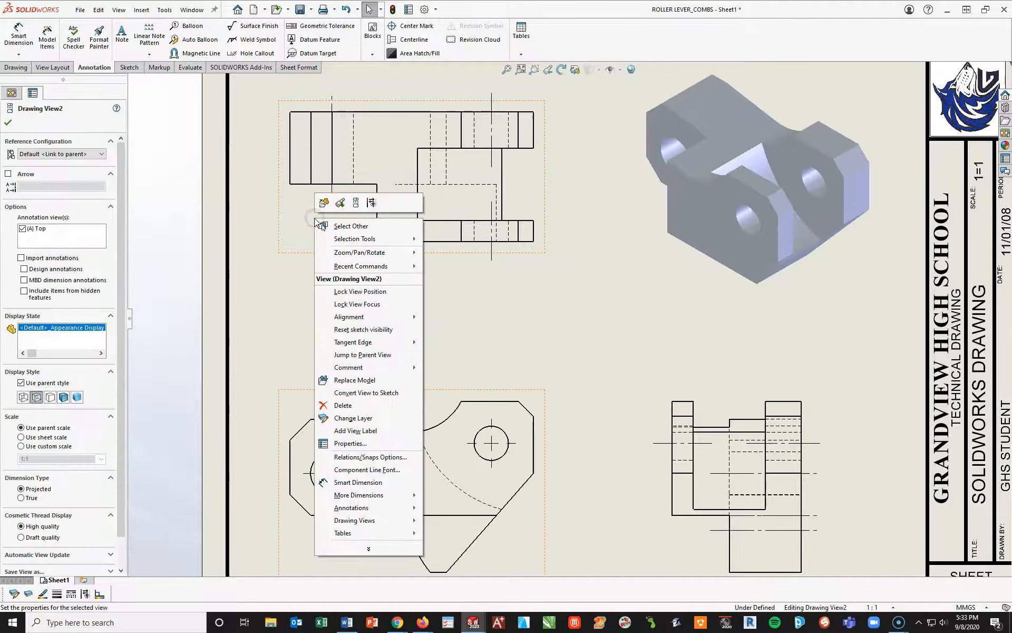
left_click(341, 343)
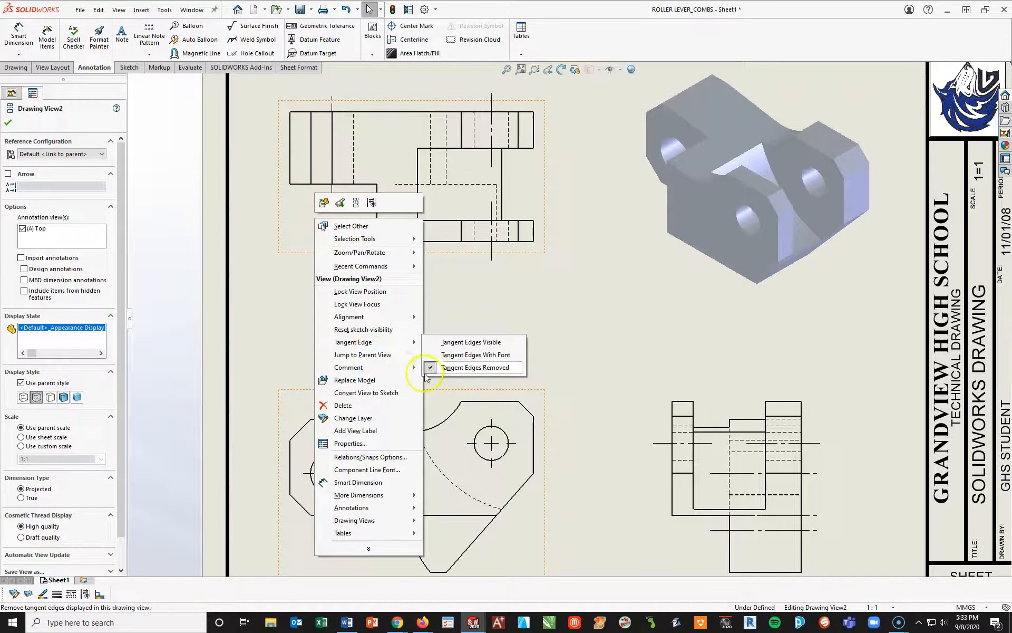
left_click(589, 333)
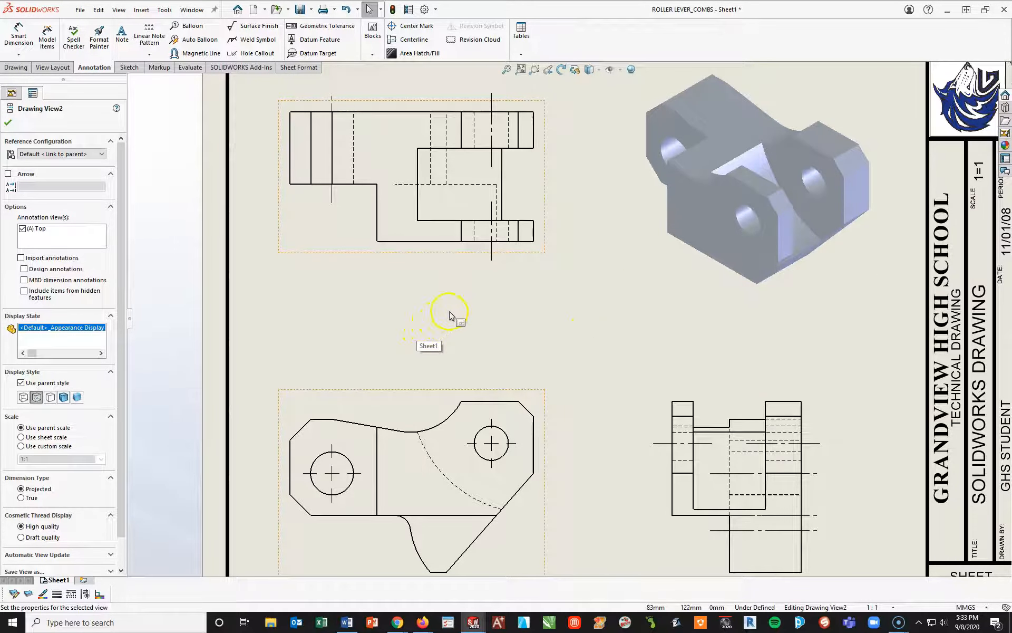
Step: Delete the three lower centerlines from the right-side view, leaving the small hole's centerlines
scroll(565, 375, "up", 3)
scroll(783, 401, "down", 3)
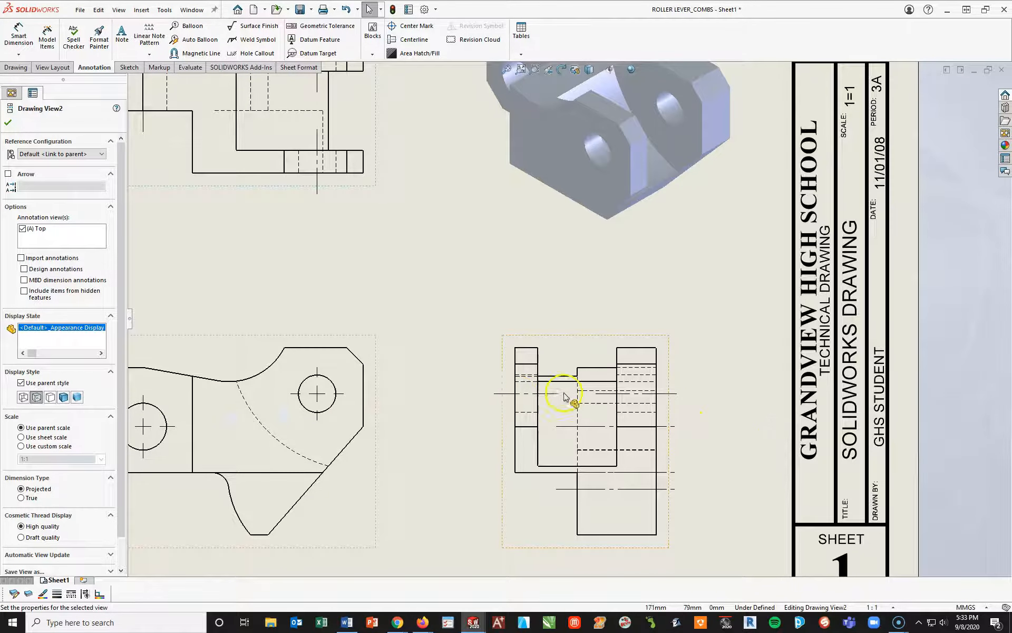
left_click(598, 426)
key("Delete")
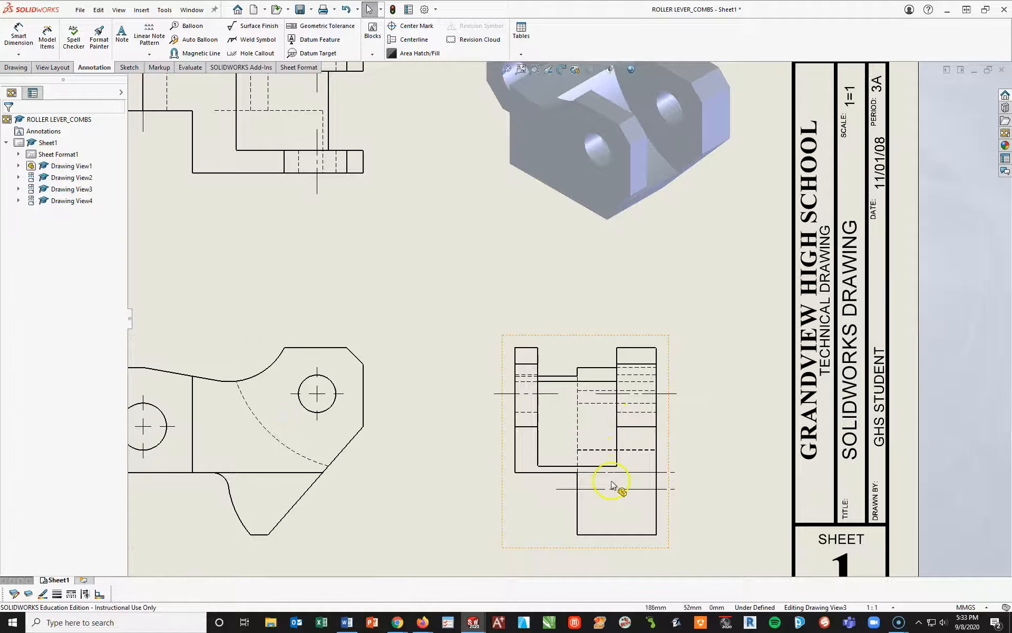
left_click(612, 488)
key("Delete")
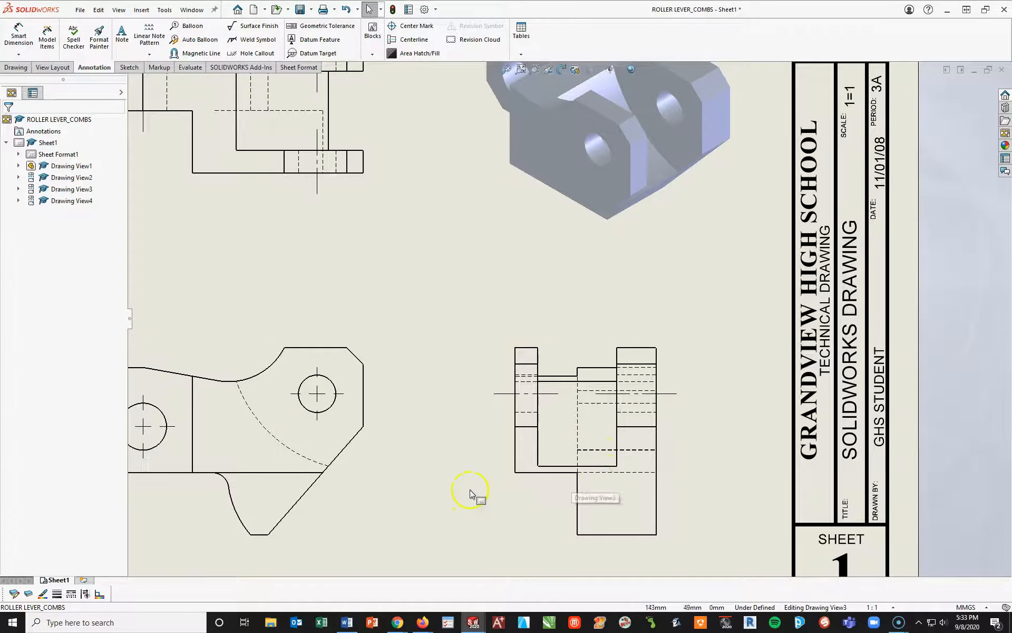
Step: Add center marks without extended lines, overriding the document defaults, to the front view's two lower arcs, upper concave arc and hidden arc
key("f")
scroll(495, 414, "down", 3)
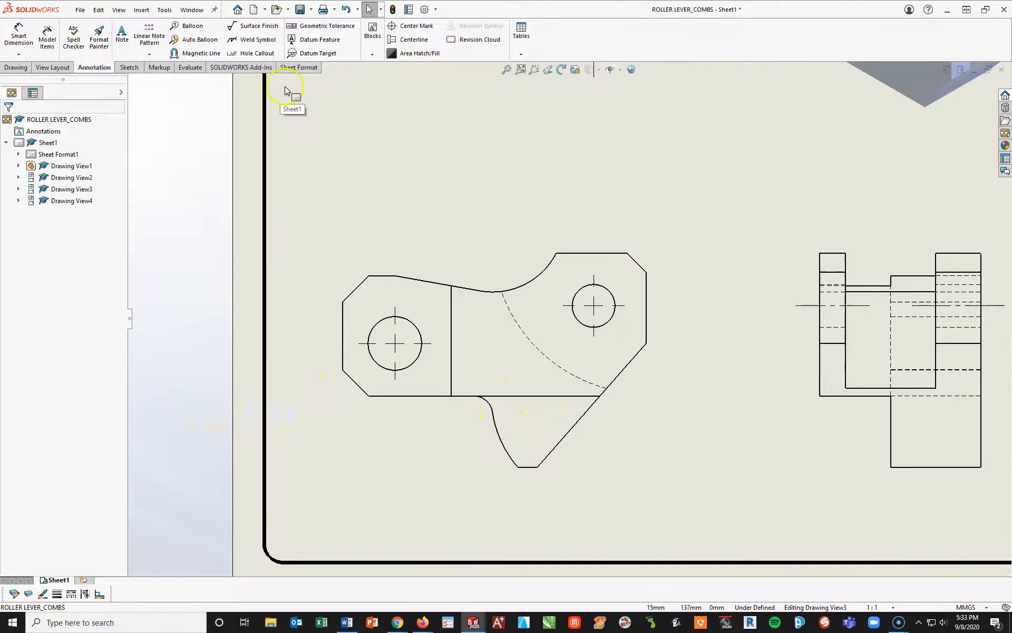
left_click(393, 27)
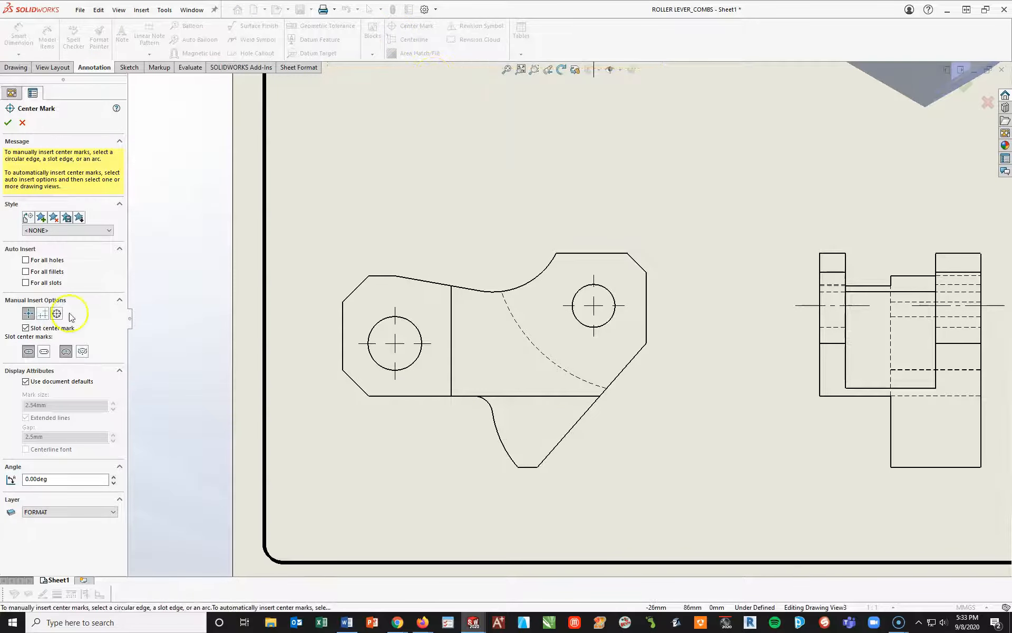
left_click(25, 382)
left_click(25, 417)
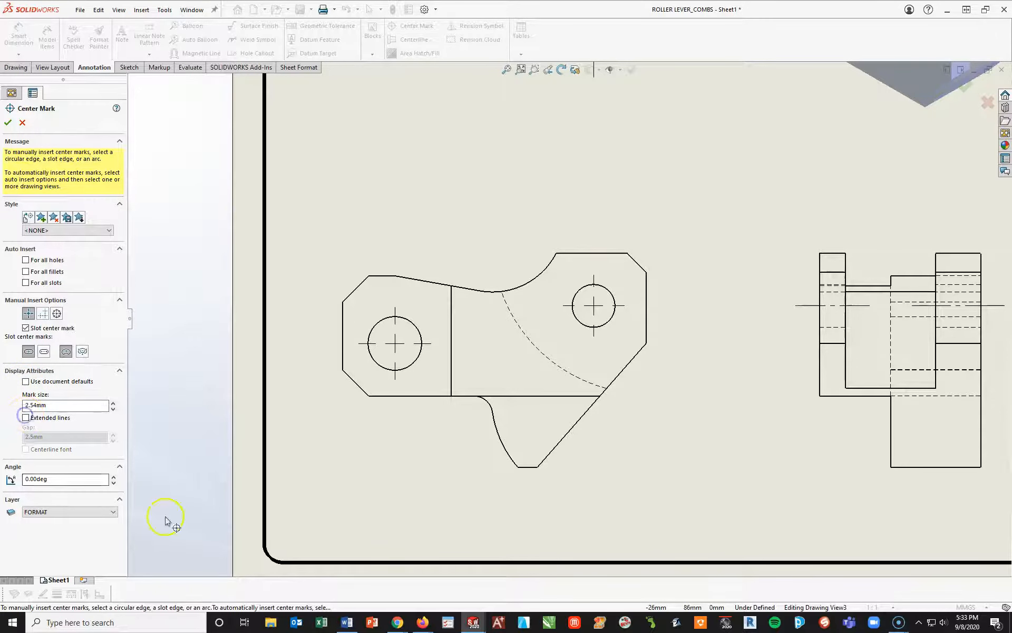
left_click(490, 409)
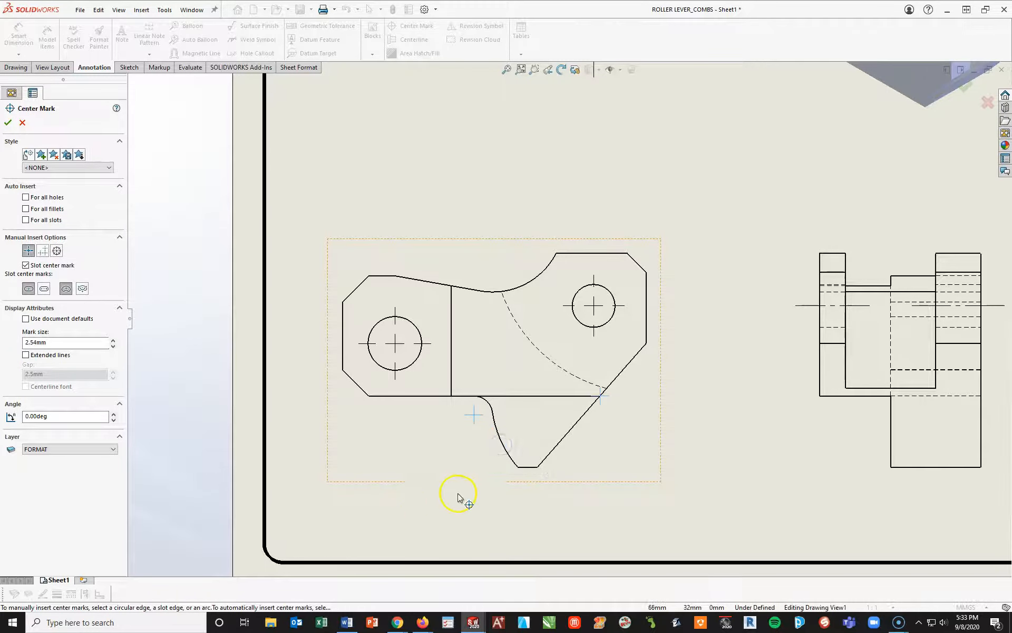
left_click(505, 290)
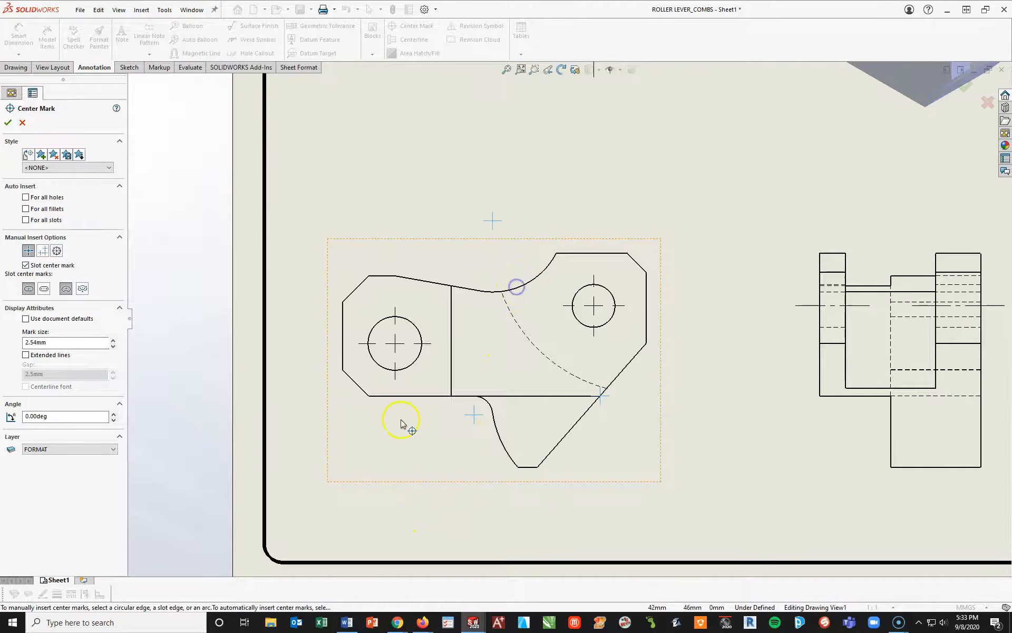
left_click(558, 370)
left_click(7, 122)
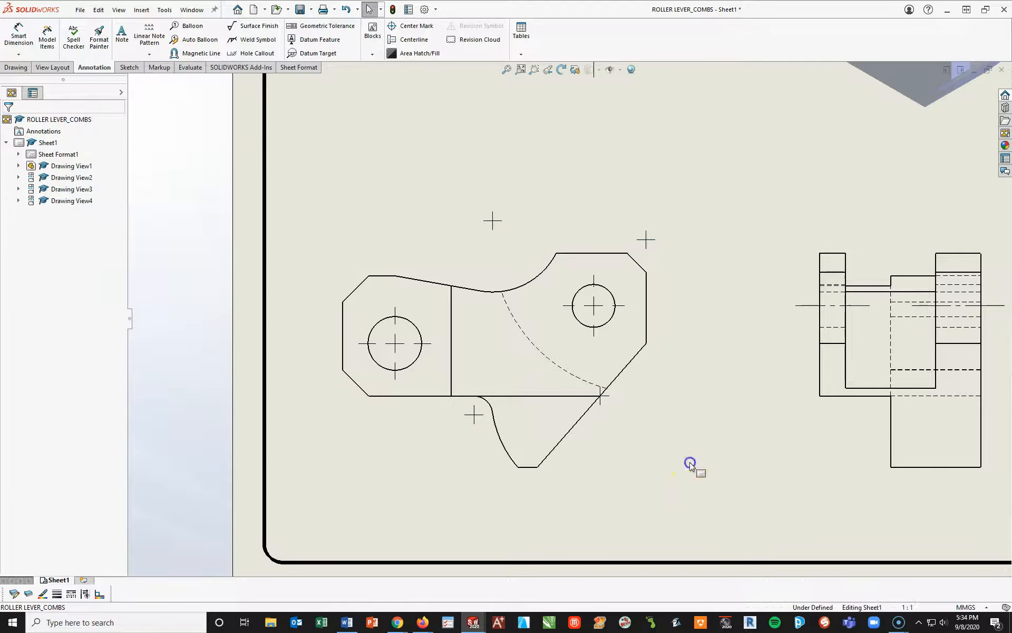
Step: Import the entire model's dimensions into all views, including those not marked for drawing, toleranced dimensions and hole callouts
scroll(697, 467, "up", 3)
scroll(700, 414, "down", 1)
middle_click_drag(700, 414, 682, 474)
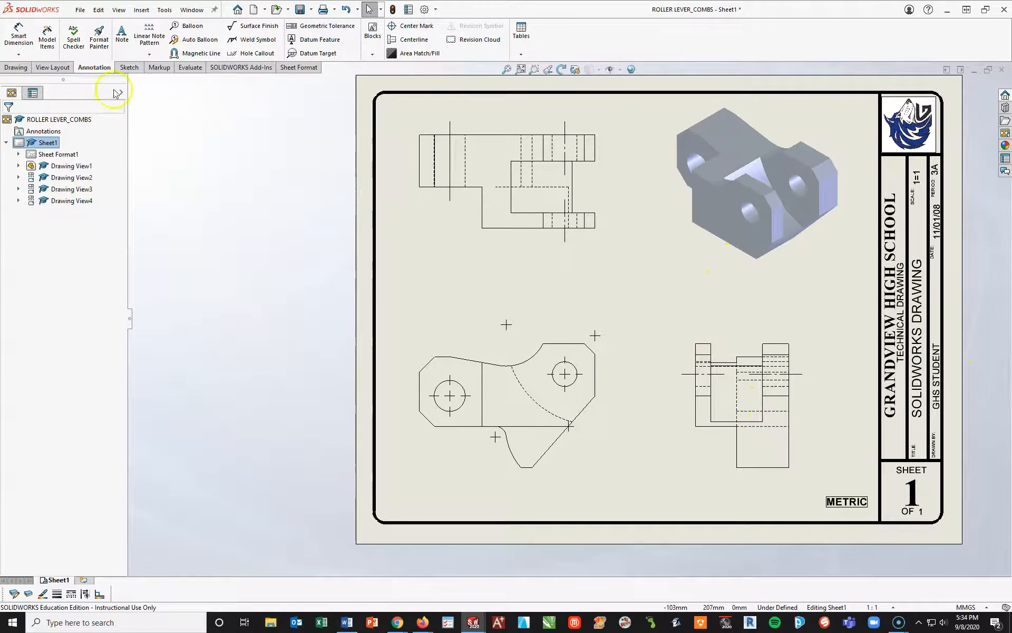
left_click(48, 47)
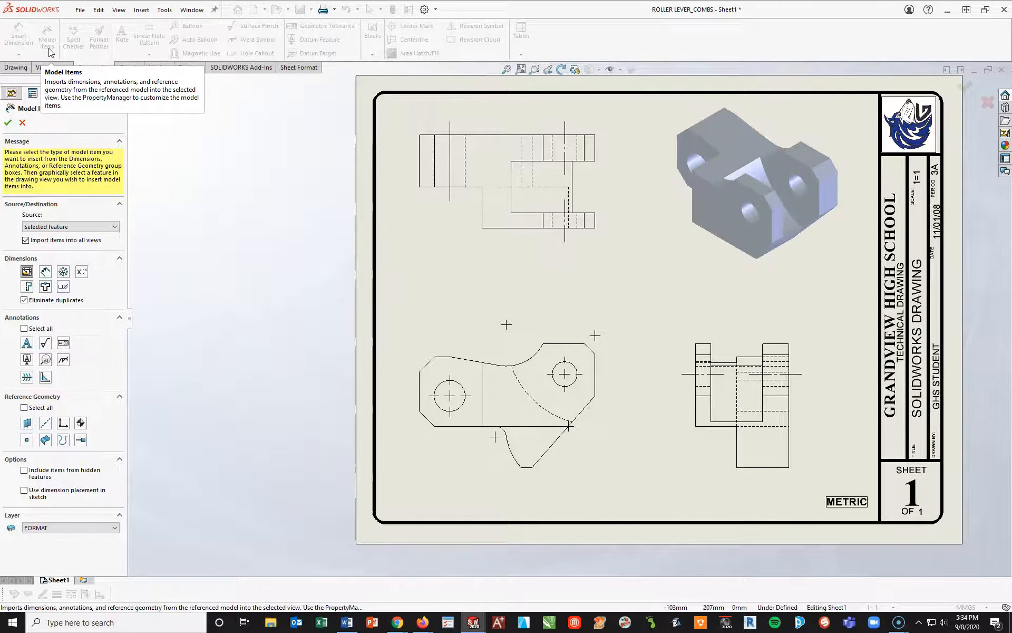
left_click(44, 272)
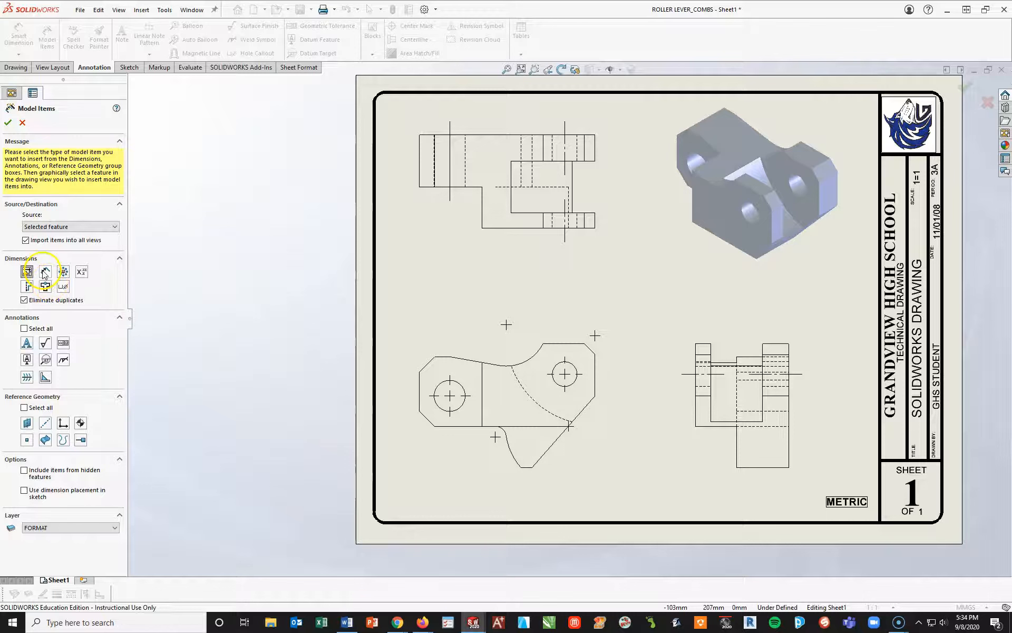
left_click(45, 271)
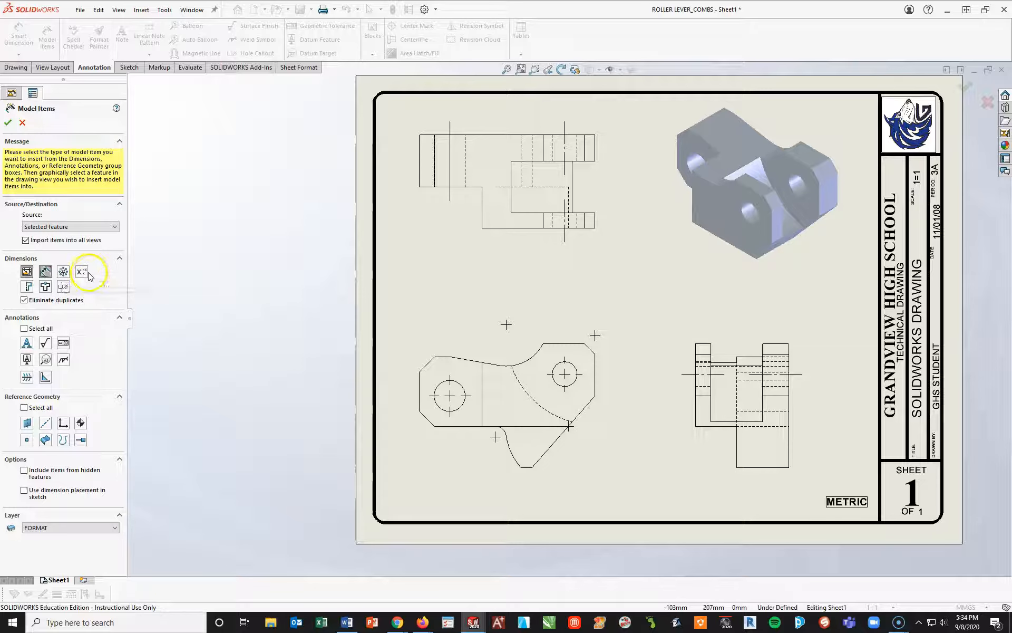
left_click(81, 272)
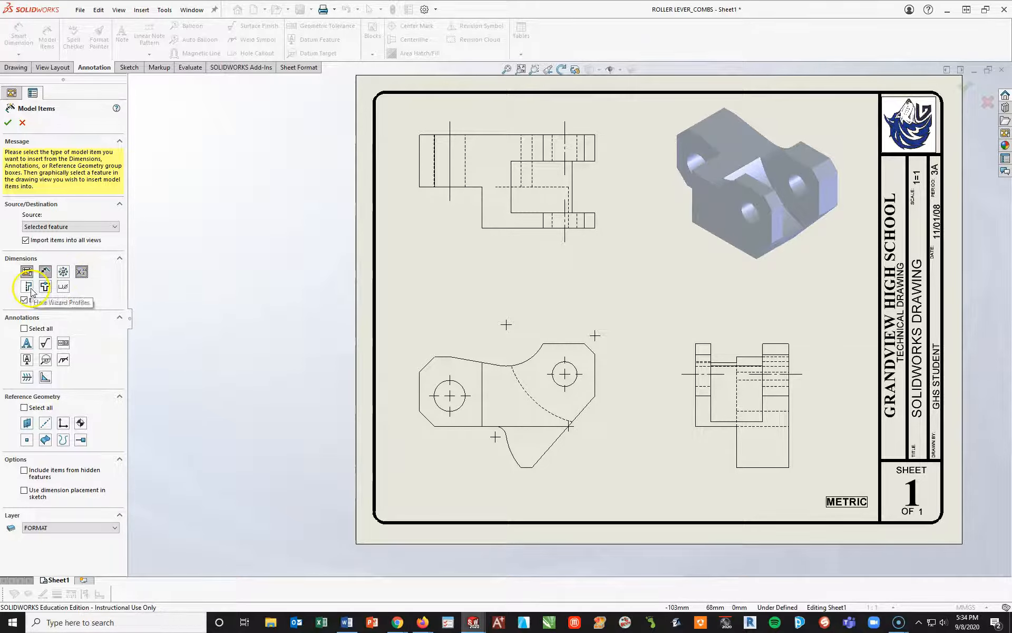
left_click(62, 287)
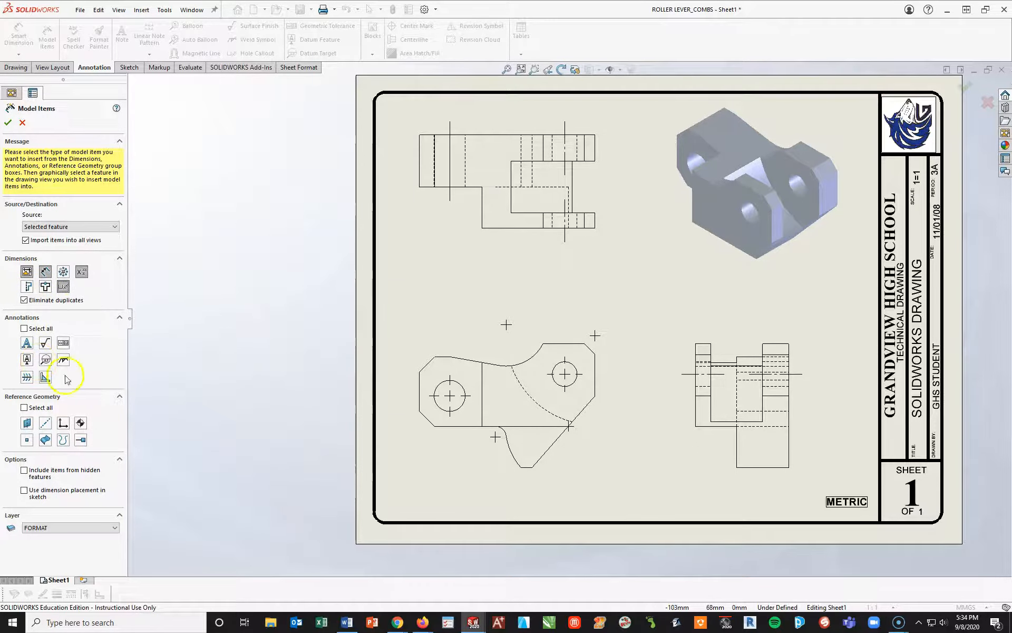
left_click(94, 227)
left_click(40, 236)
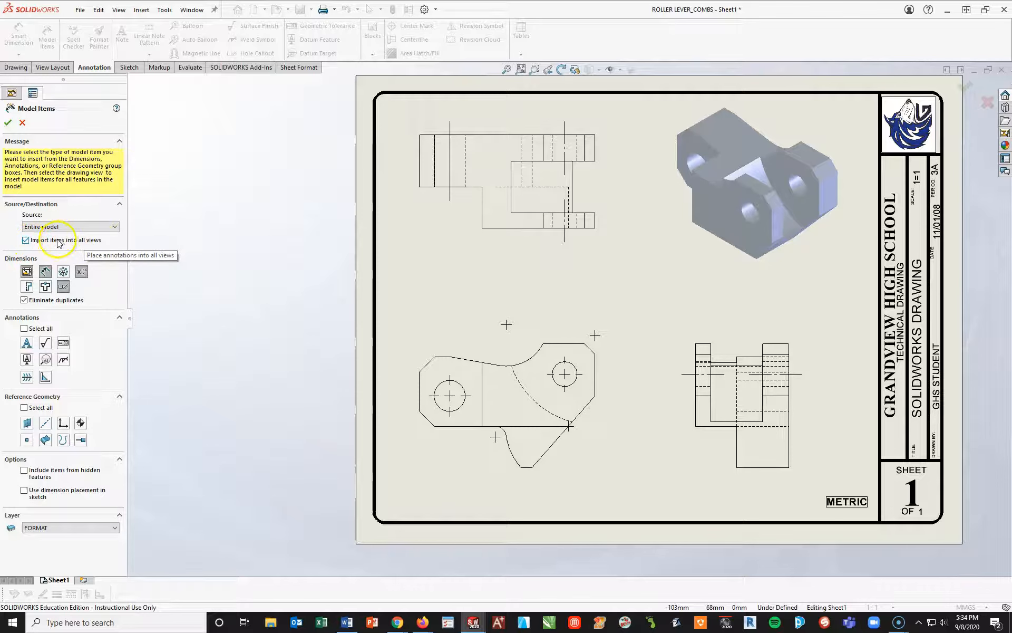
left_click(8, 125)
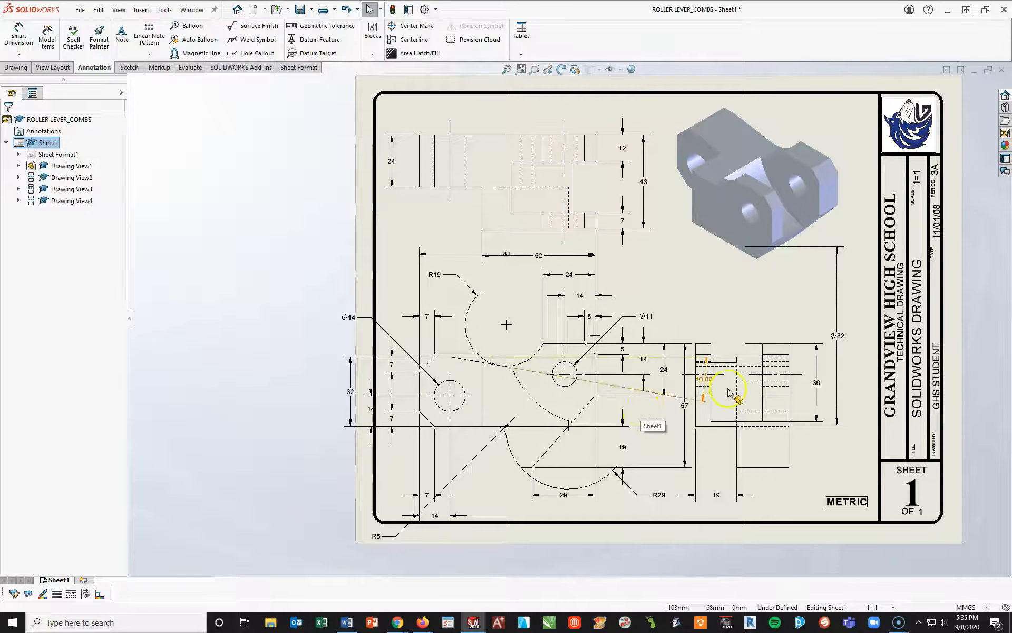
Step: Move the R5 dimension next to its small fillet arc under the front view, just outside the profile
scroll(427, 506, "down", 3)
left_click_drag(387, 509, 515, 376)
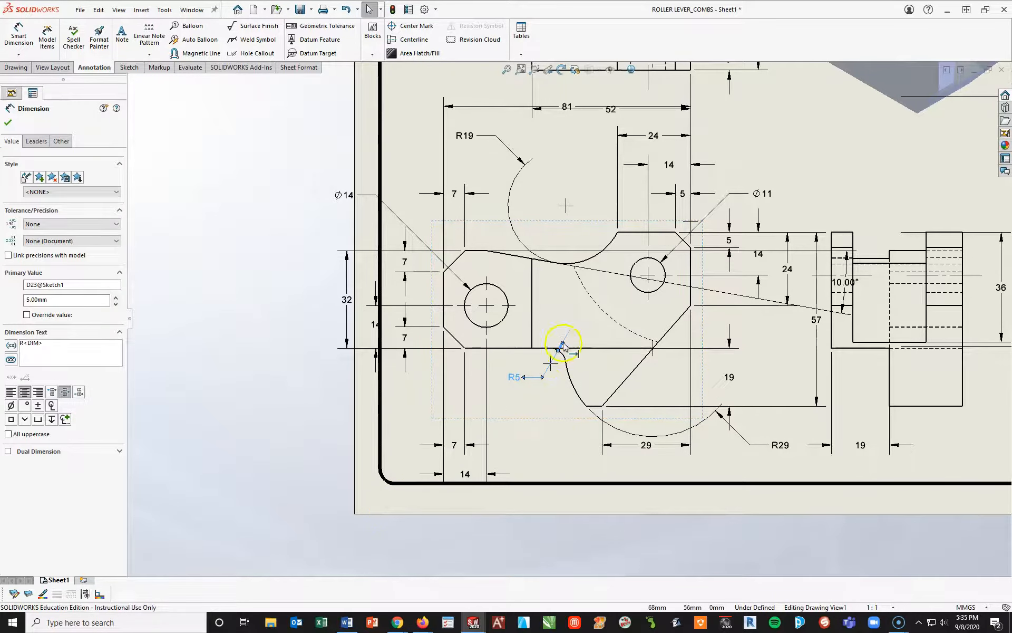
left_click(525, 417)
scroll(560, 346, "down", 3)
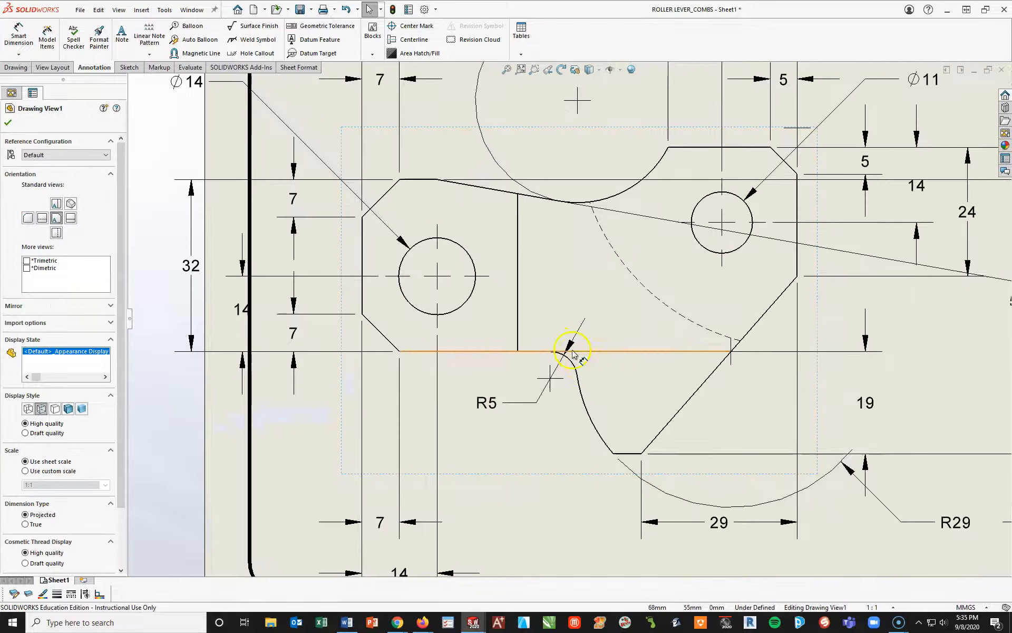
left_click(569, 342)
left_click(533, 418)
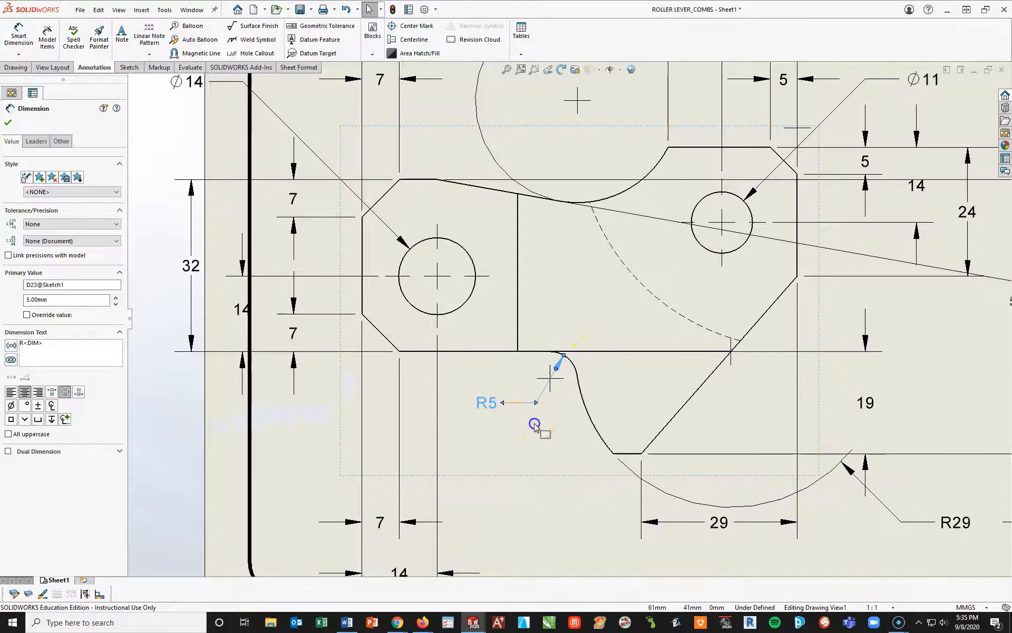
Step: Bring the lower-left horizontal 7 and 14 dimensions and the two vertical 7 dimensions closer to the front view's outline
scroll(533, 418, "up", 2)
left_click_drag(448, 453, 444, 376)
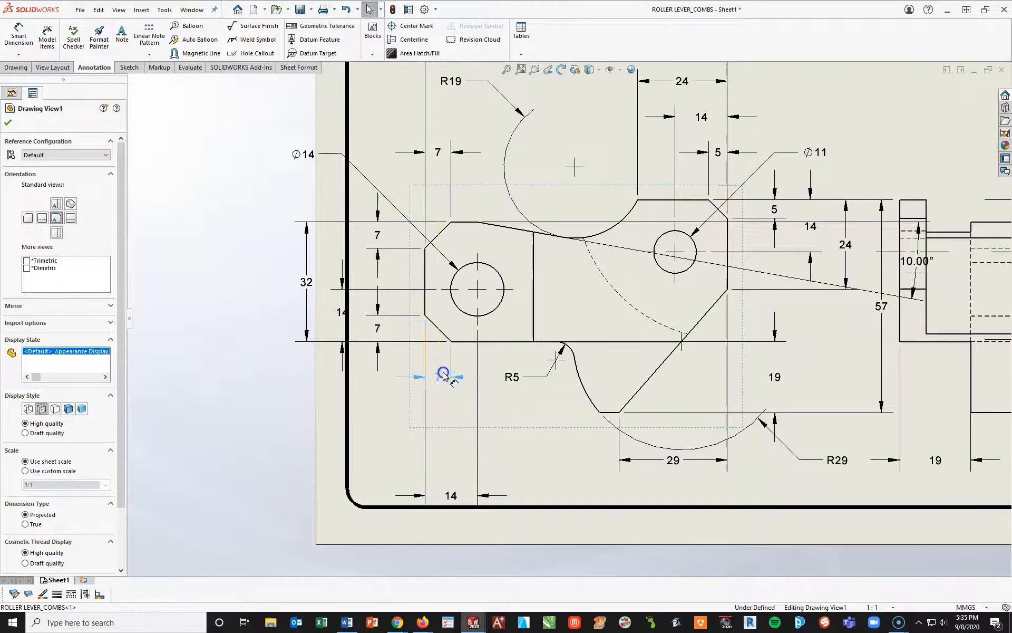
left_click_drag(450, 497, 455, 390)
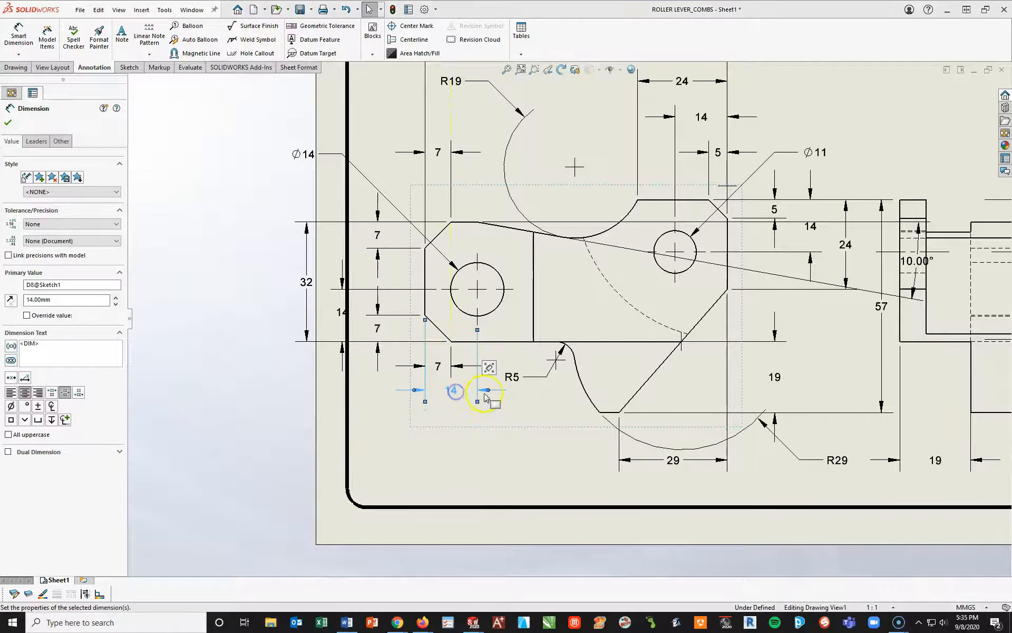
left_click_drag(381, 333, 393, 332)
left_click_drag(377, 234, 396, 236)
scroll(680, 479, "up", 3)
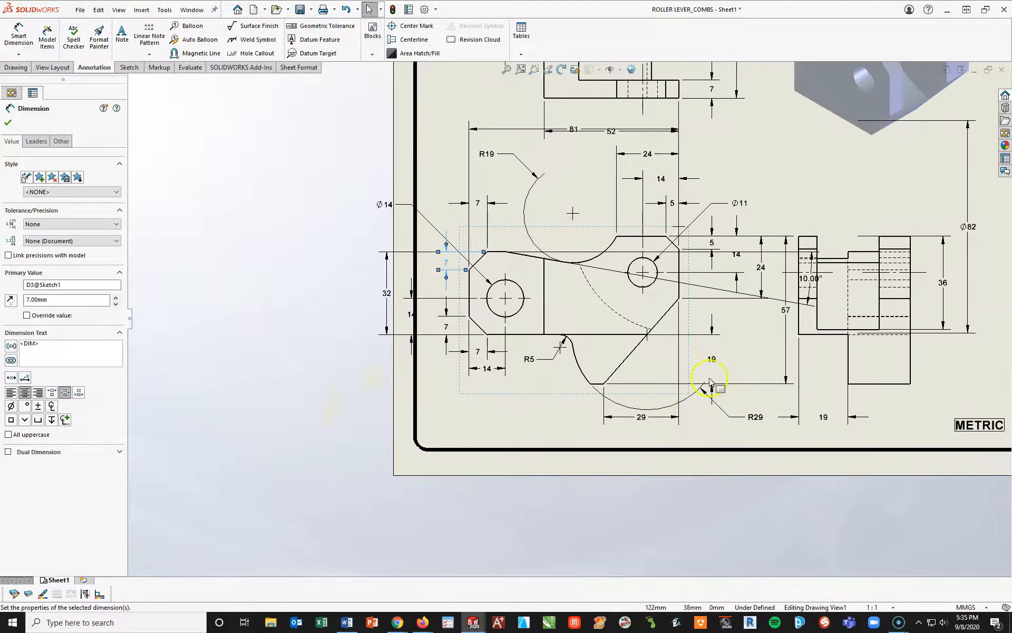
Step: Place the R29 dimension inside the front view's lower lobe and bring the lobe's 29 and 19 dimensions closer to it
scroll(615, 477, "down", 3)
left_click_drag(746, 441, 601, 441)
left_click_drag(530, 362, 528, 350)
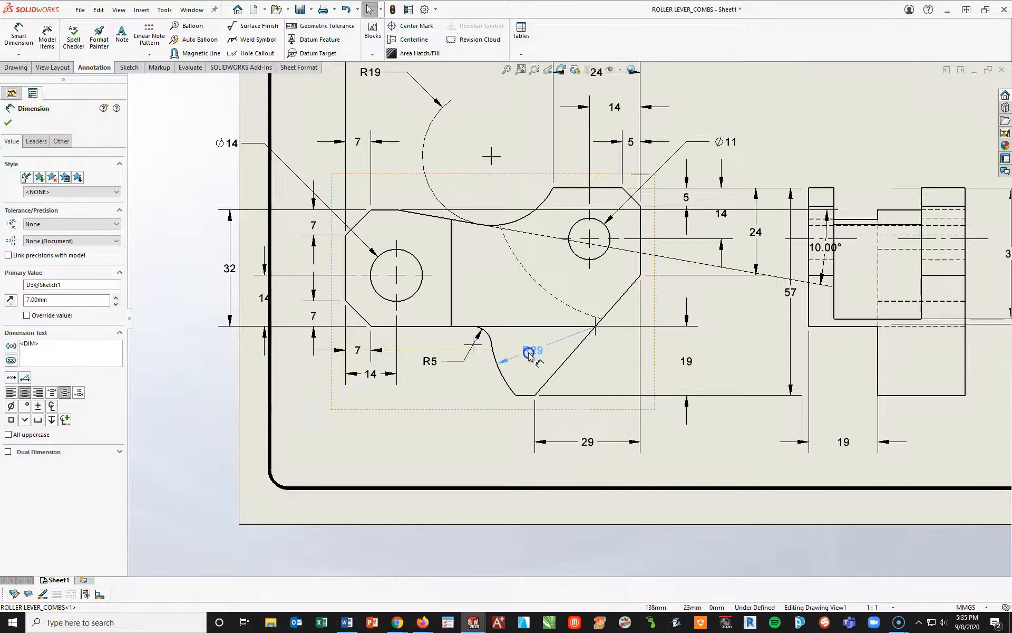
left_click(477, 428)
left_click_drag(590, 442, 583, 425)
left_click(696, 425)
left_click(661, 364)
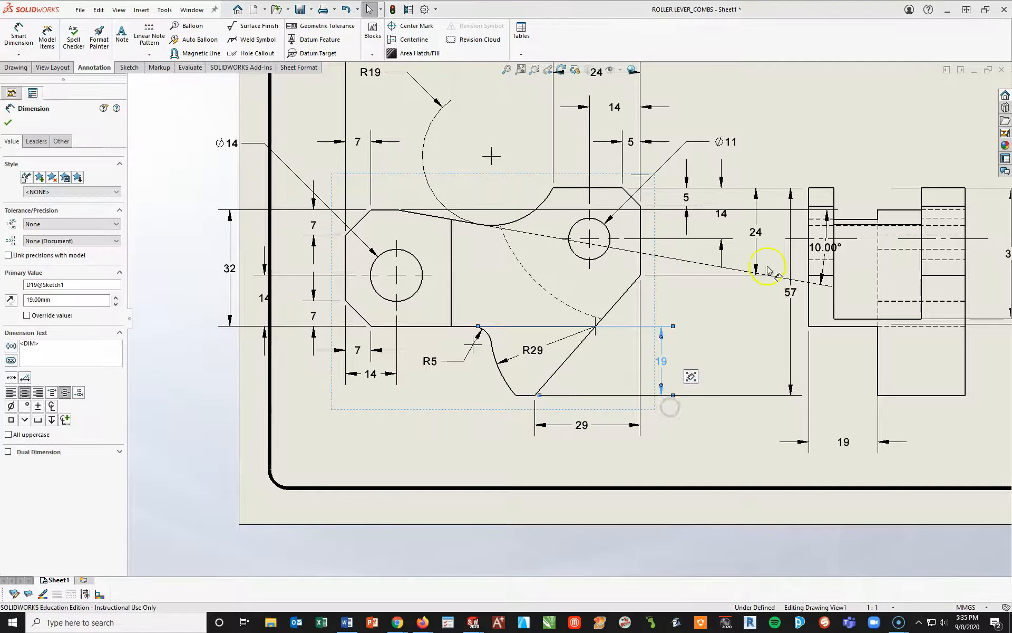
Step: Space the vertical 5, 14, 24 and 57 dimensions evenly and closer to the front view's right edge
scroll(707, 268, "down", 3)
left_click_drag(596, 179, 569, 180)
left_click_drag(654, 209, 610, 206)
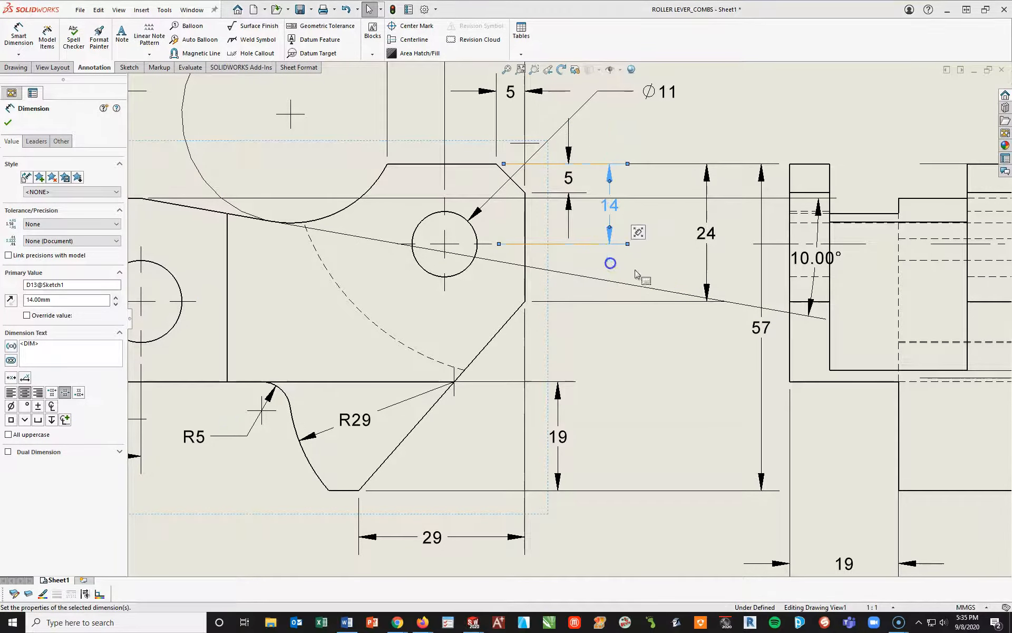
left_click_drag(707, 232, 669, 237)
left_click_drag(761, 327, 713, 330)
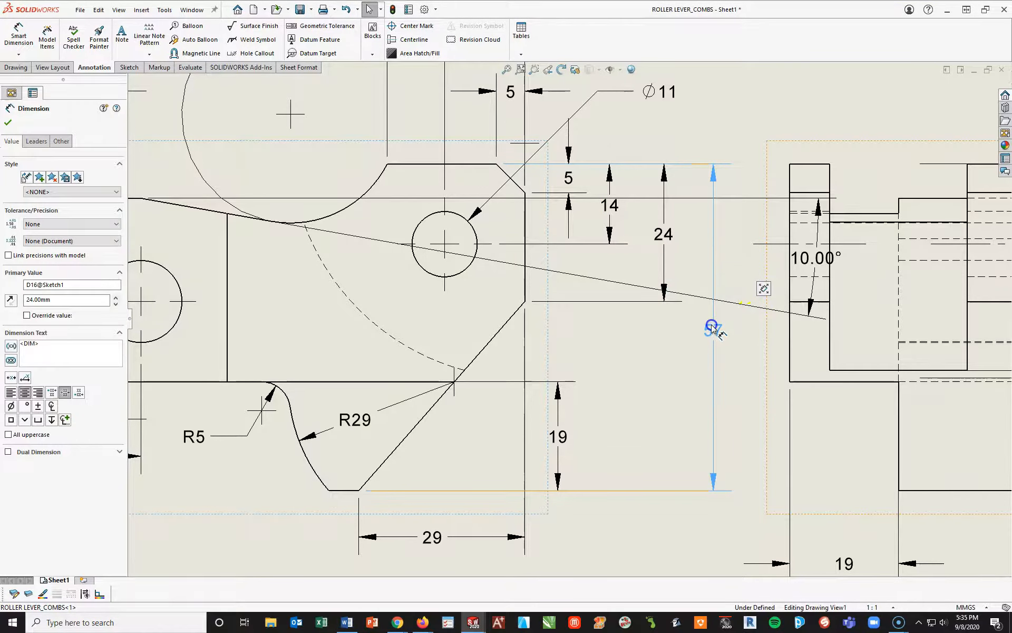
Step: Move the 10° angle dimension onto the front view's sloped edge and the Ø11 dimension below and right of the small hole
key("z")
left_click_drag(741, 276, 347, 241)
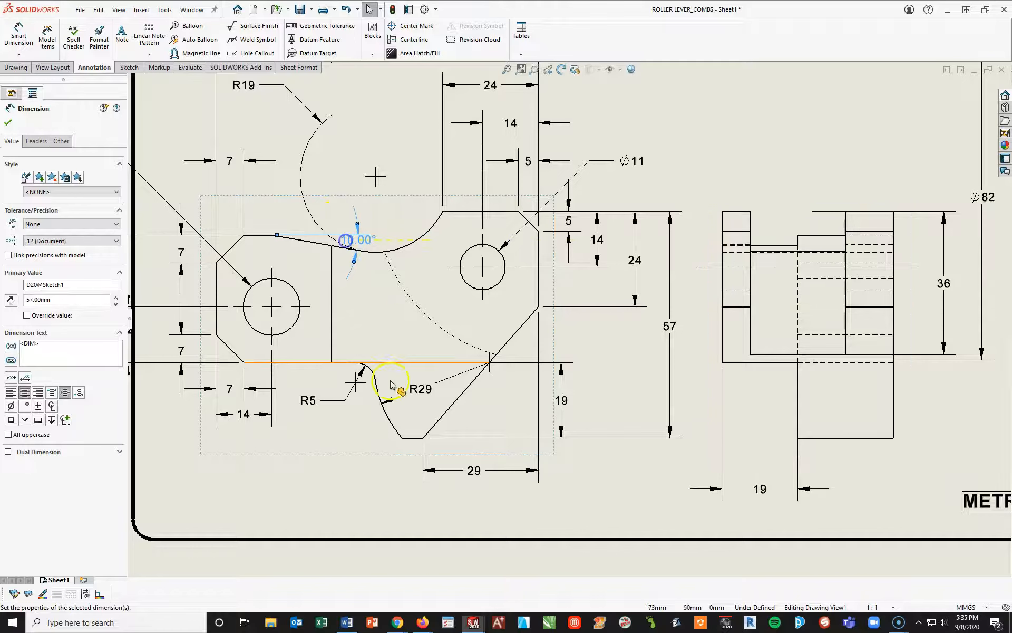
left_click(601, 345)
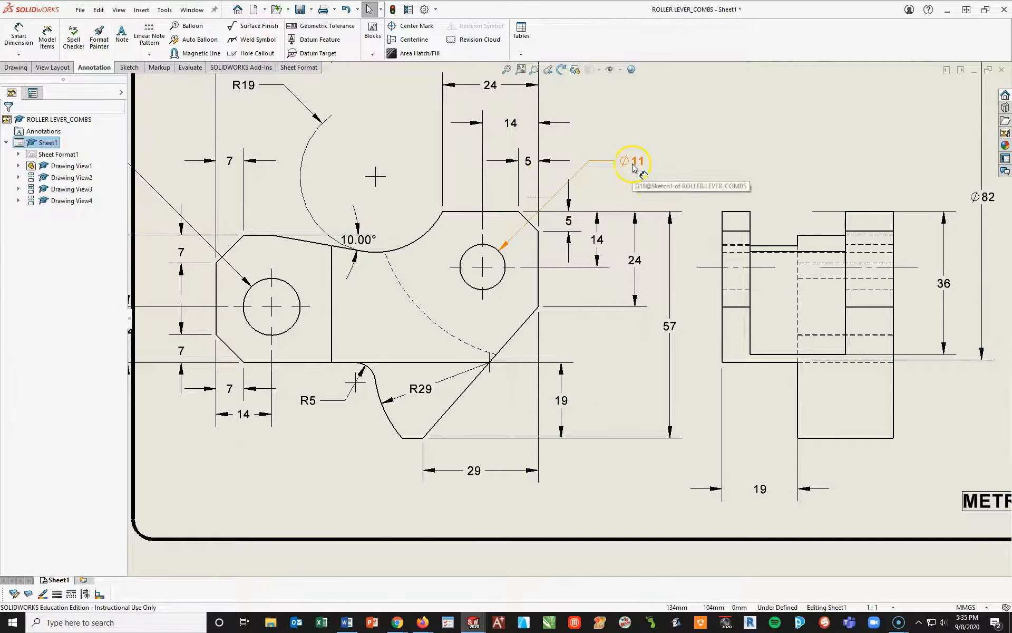
mouse_move(632, 168)
left_mouse_down()
mouse_move(635, 289)
mouse_move(617, 351)
left_mouse_up()
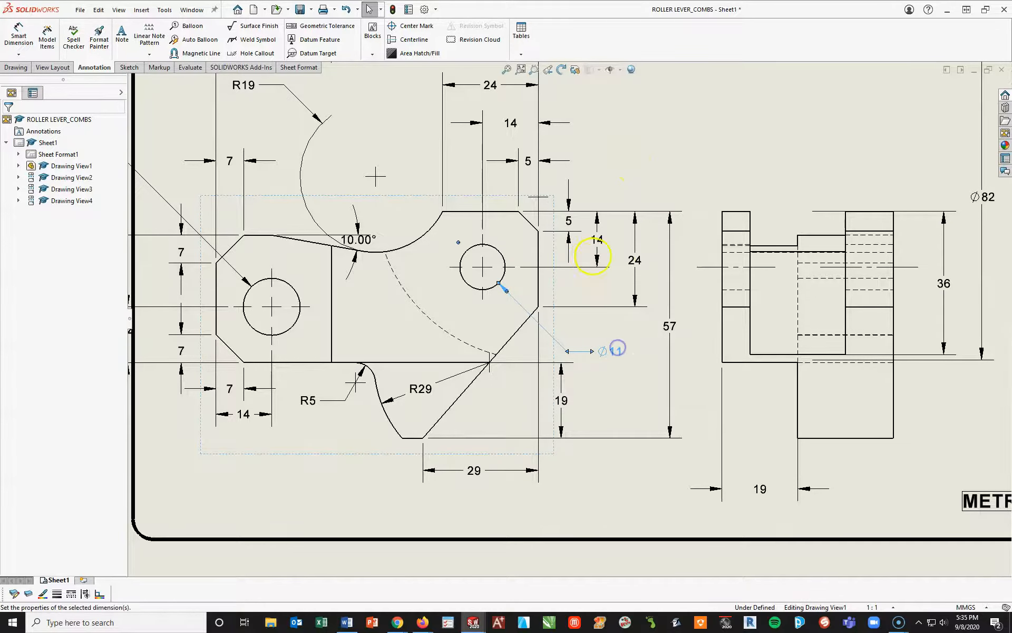
Step: Stack the horizontal 5, 14 and 24 dimensions closer above the front view's upper-right end
left_click(530, 178)
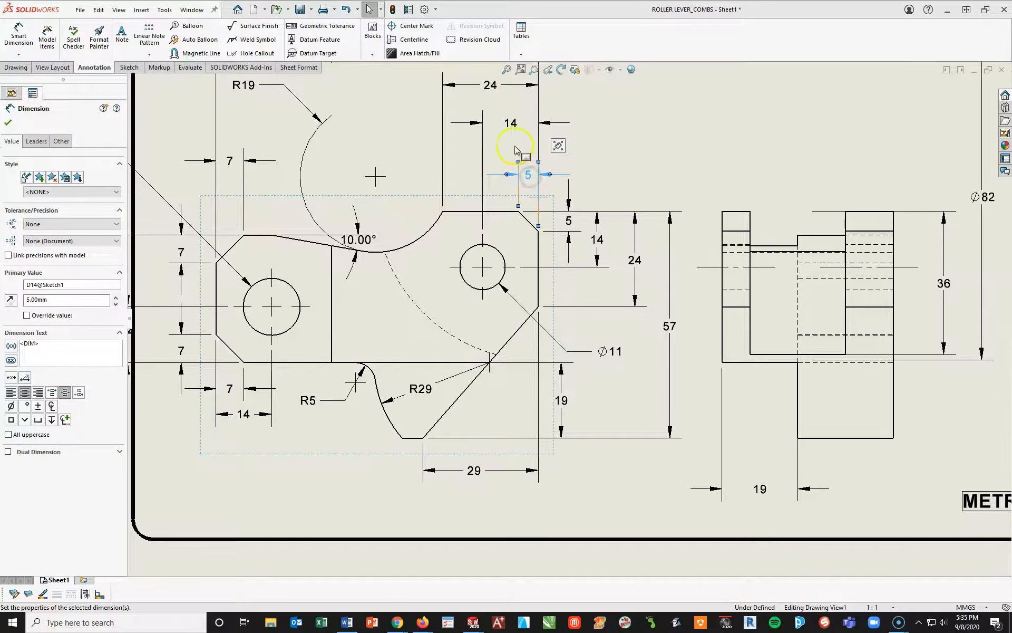
left_click_drag(515, 125, 511, 138)
left_click(550, 142)
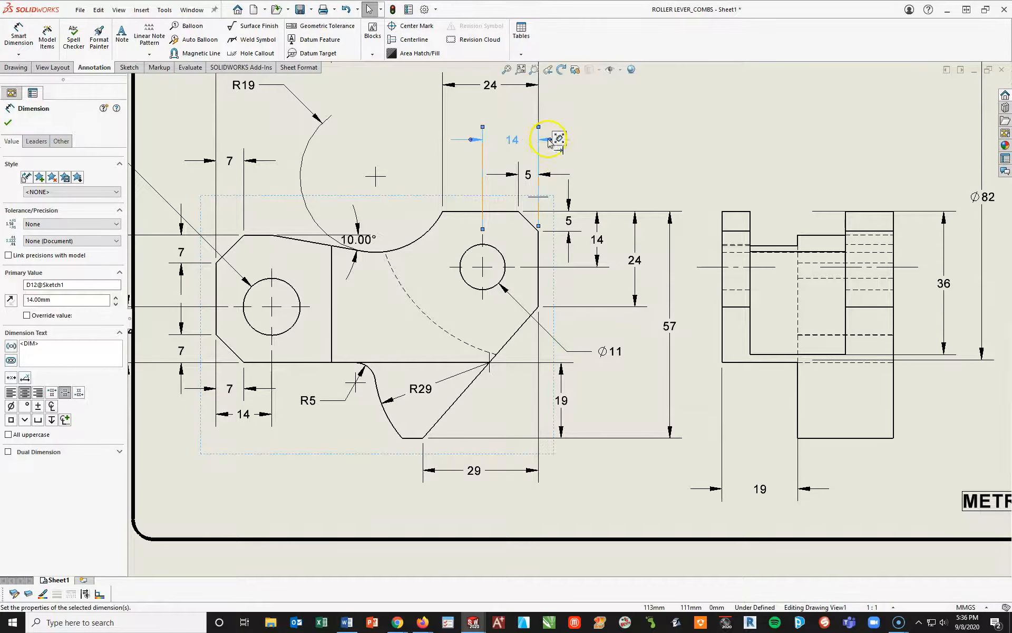
left_click_drag(488, 86, 491, 107)
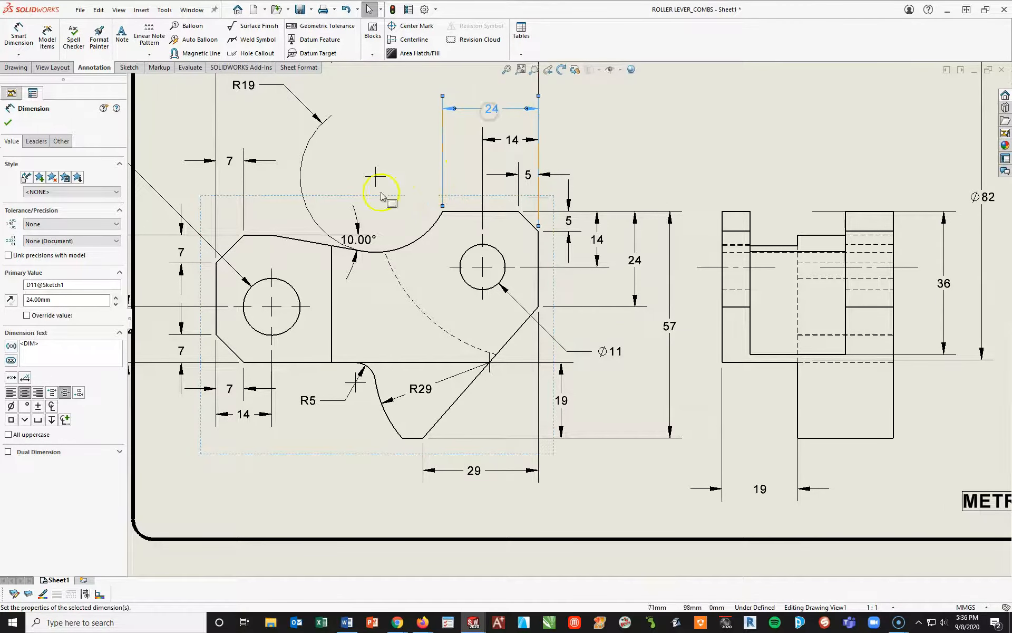
Step: Place the R19 dimension on the inner side of the upper concave arc, with its leader running from the arc's center mark
mouse_move(243, 85)
left_mouse_down()
mouse_move(327, 171)
mouse_move(332, 153)
mouse_move(315, 157)
mouse_move(405, 217)
left_mouse_up()
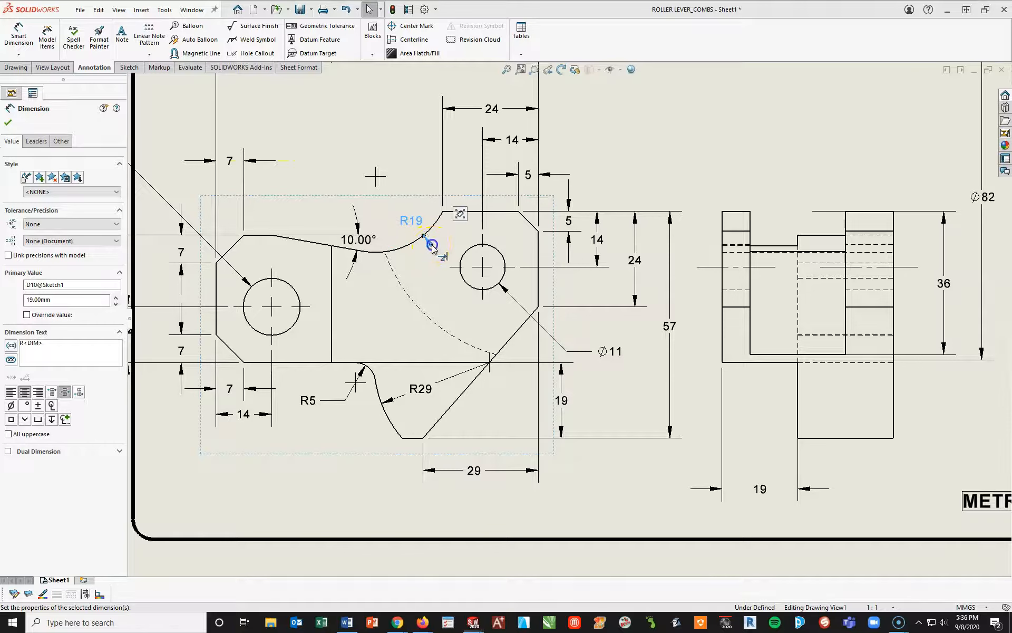
left_click(430, 243)
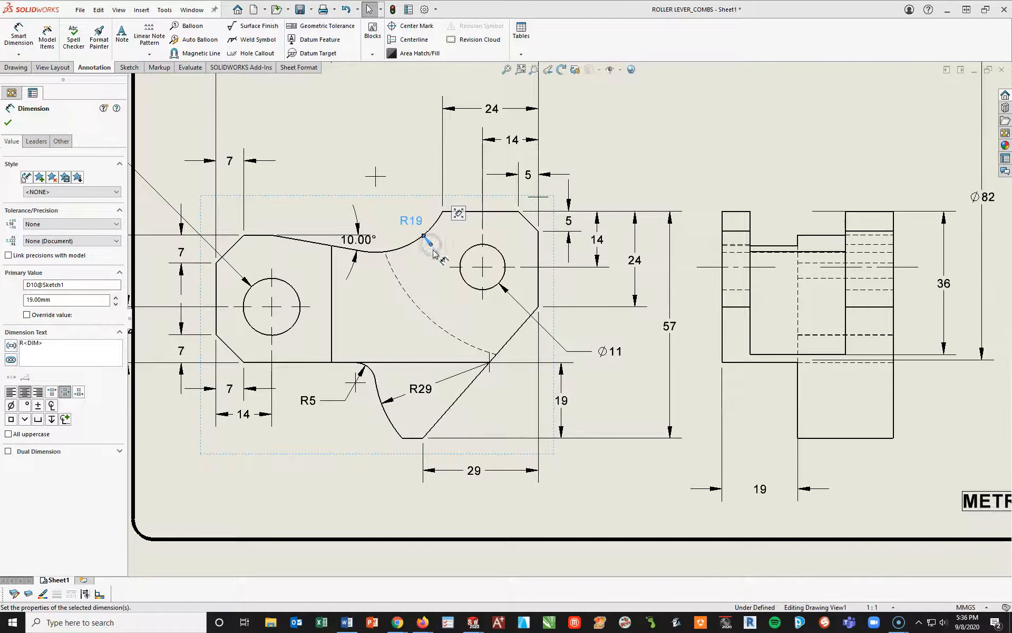
left_click_drag(430, 243, 402, 186)
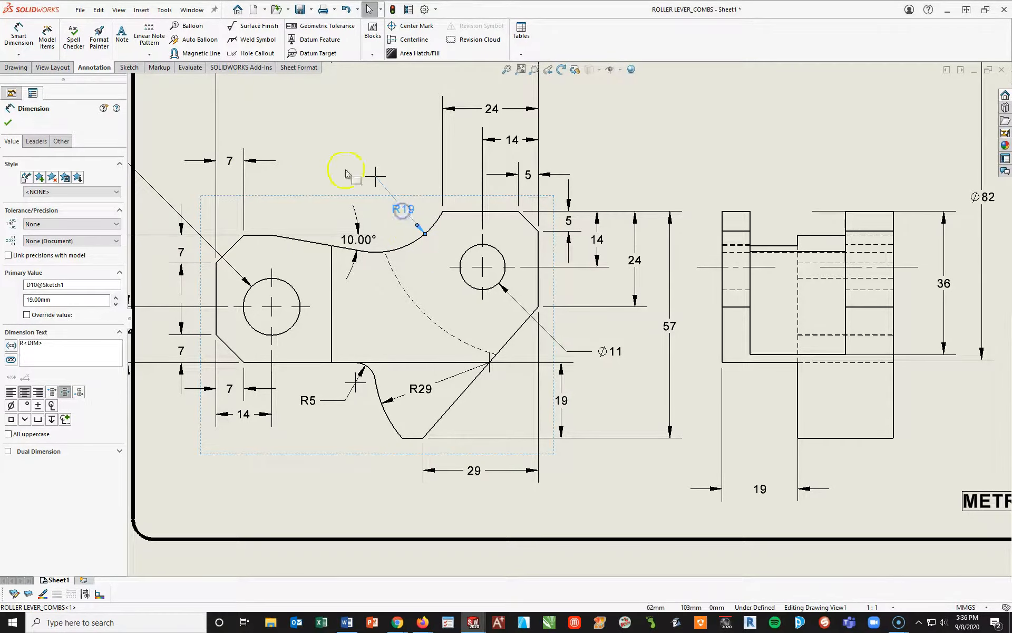
left_click(330, 141)
Step: Bring the horizontal 7 dimension of the upper-left chamfer down close to the front view's top edge
left_click_drag(229, 161, 236, 209)
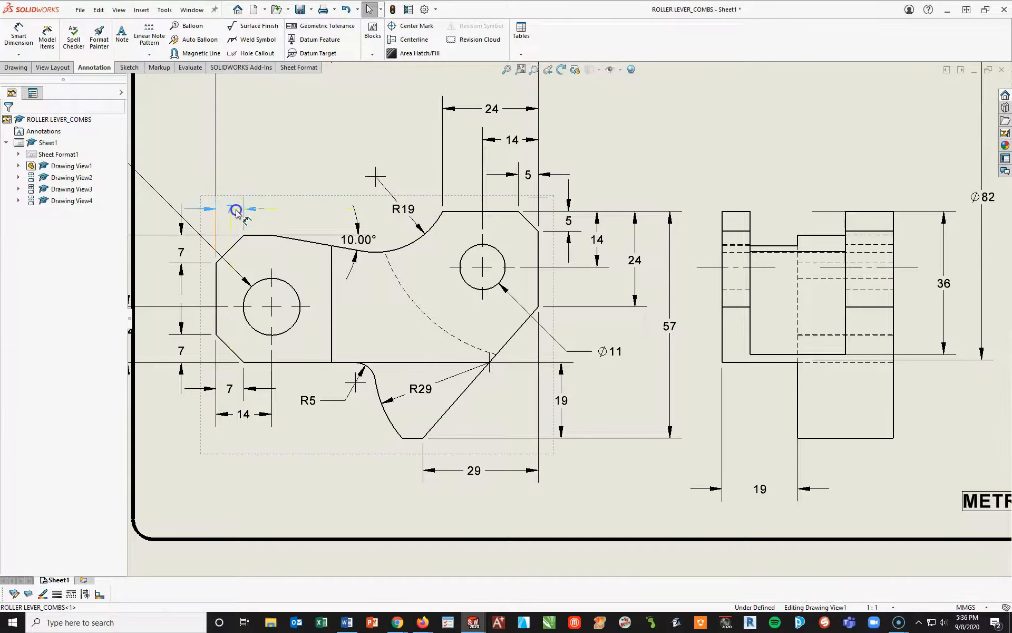
scroll(237, 210, "down", 3)
scroll(350, 233, "up", 6)
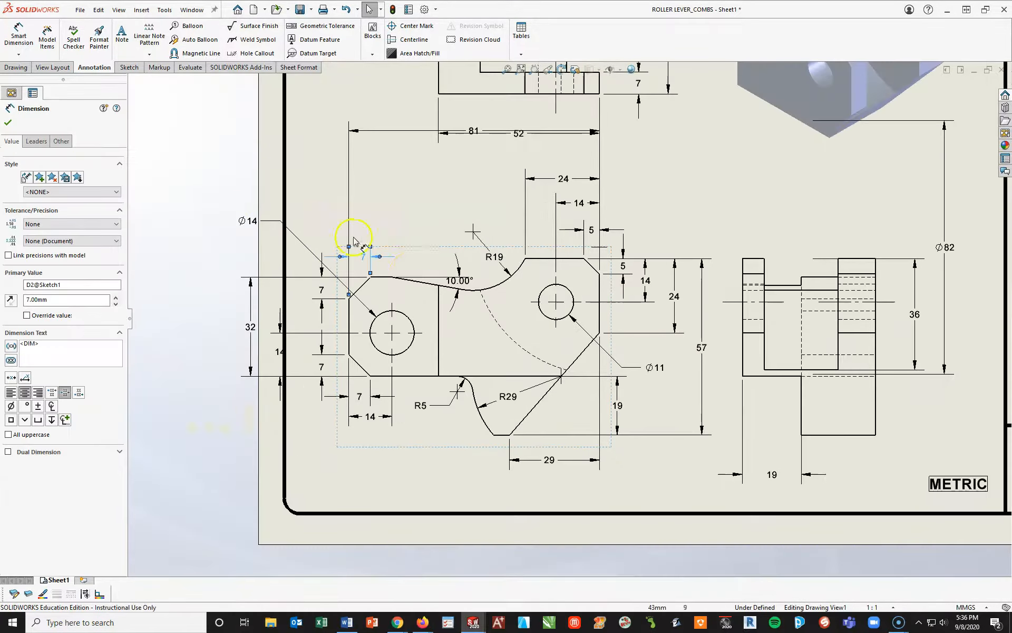
Step: Bring the 81 overall length dimension down closer to the front view and the Ø14 dimension closer to its upper-left corner
left_click_drag(528, 82, 529, 122)
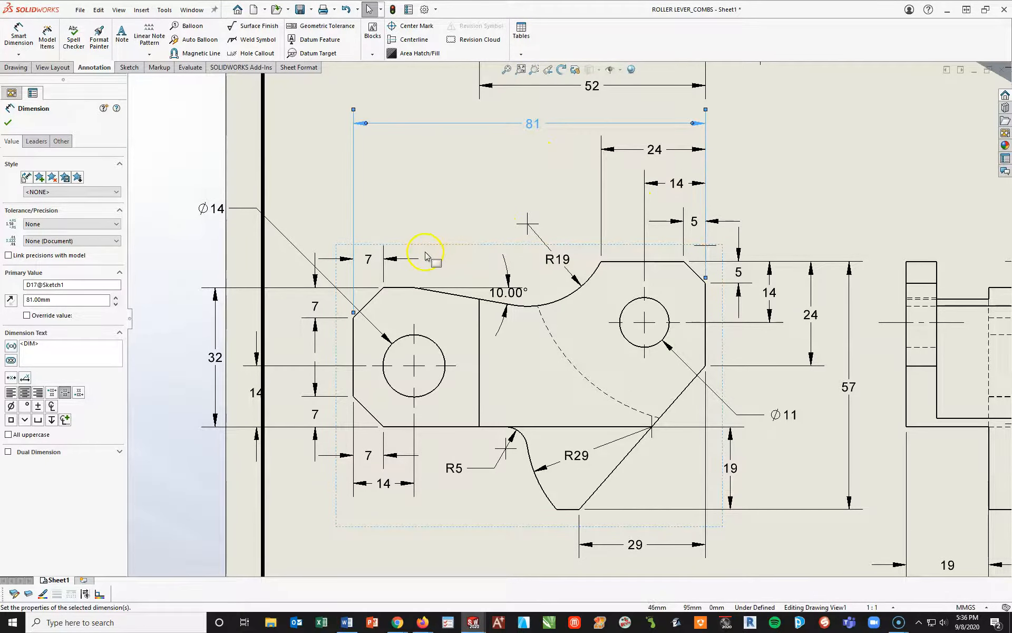
left_click_drag(212, 209, 291, 230)
Step: Move the side view farther right of the front view and delete its Ø82 dimension
scroll(685, 453, "up", 5)
scroll(884, 399, "down", 3)
mouse_move(894, 400)
left_mouse_down()
mouse_move(941, 406)
mouse_move(933, 401)
left_mouse_up()
left_click(975, 340)
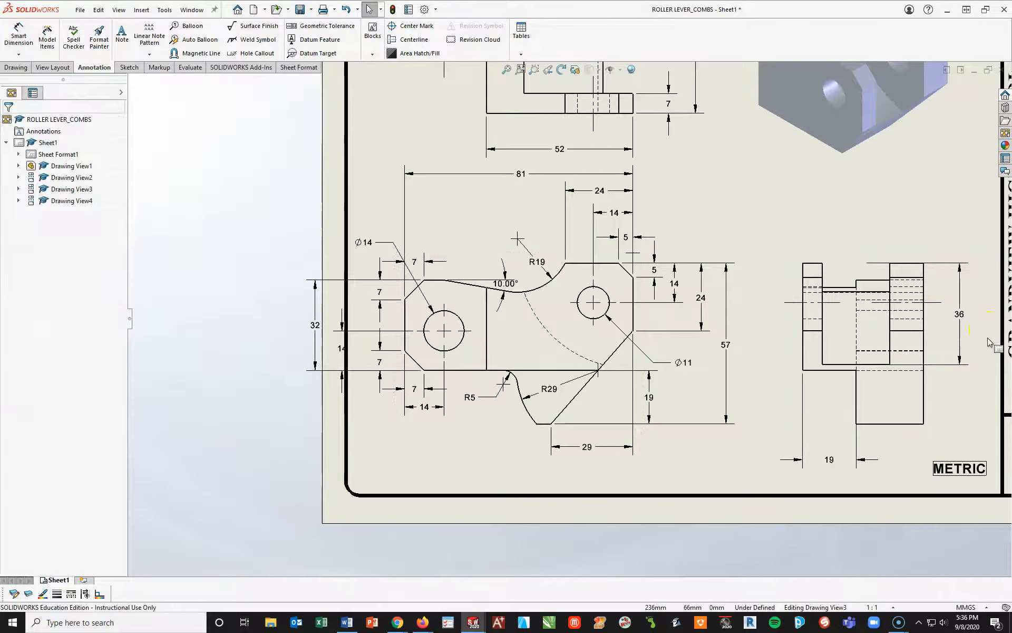
Step: Move the vertical 36 dimension from the right to the left of the side view
left_click_drag(960, 299, 766, 308)
left_click(861, 270)
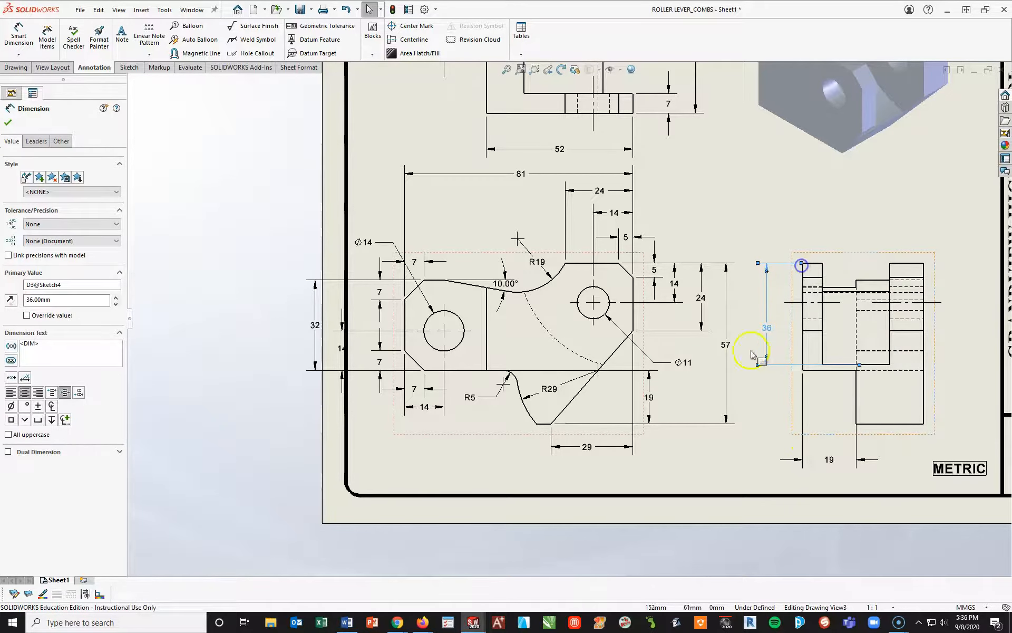
left_click(756, 414)
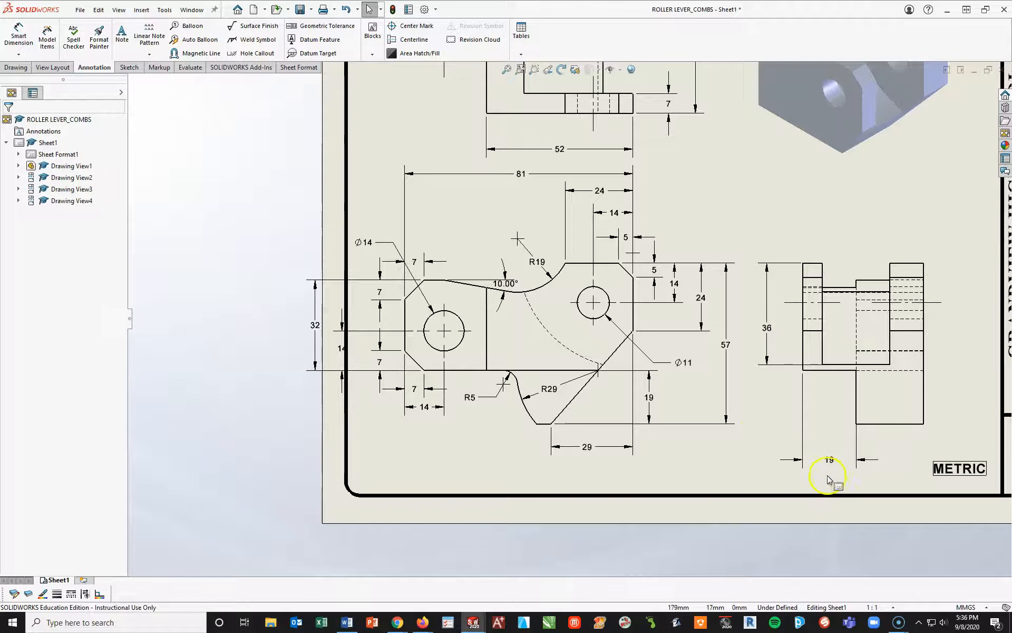
Step: Replace the side view's 19 dimension with a Smart Dimension for the width of the lower block, placed below its bottom edge
left_click_drag(833, 465, 859, 443)
key("Delete")
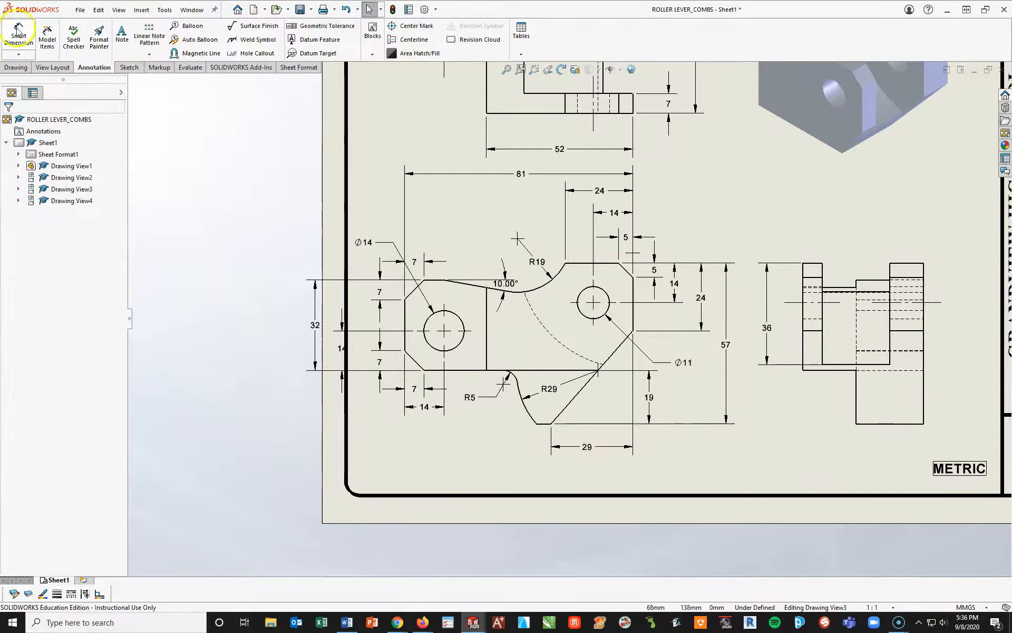
left_click(17, 32)
left_click(903, 427)
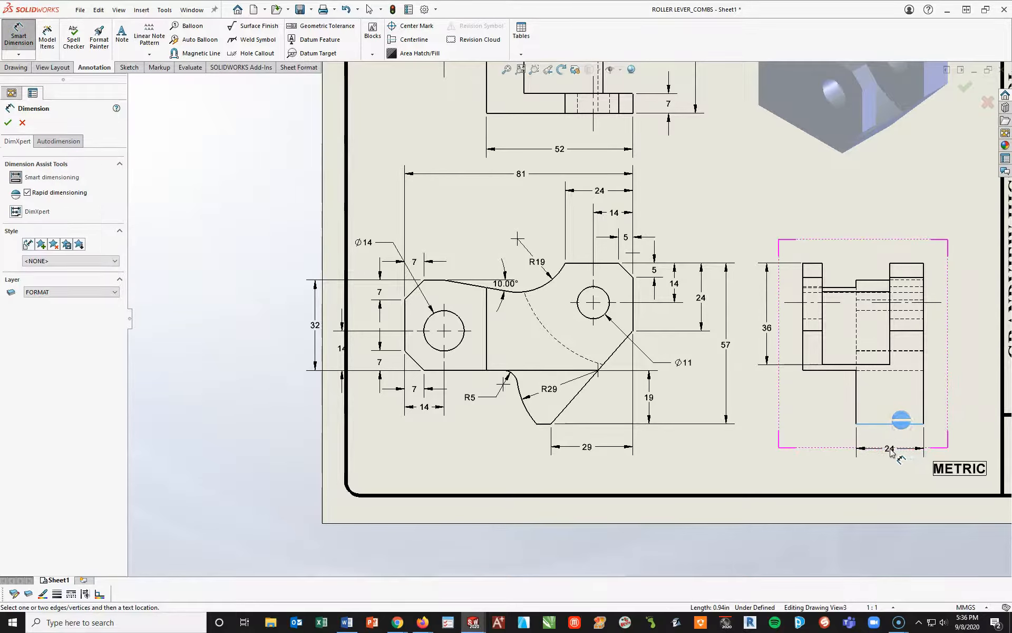
left_click(903, 433)
left_click(812, 424)
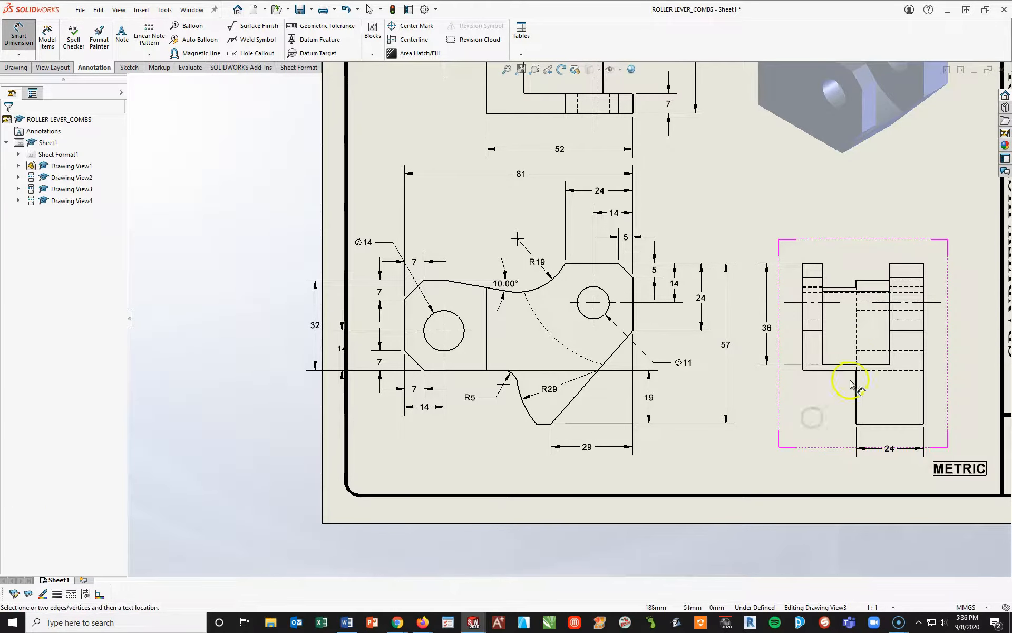
key("Escape")
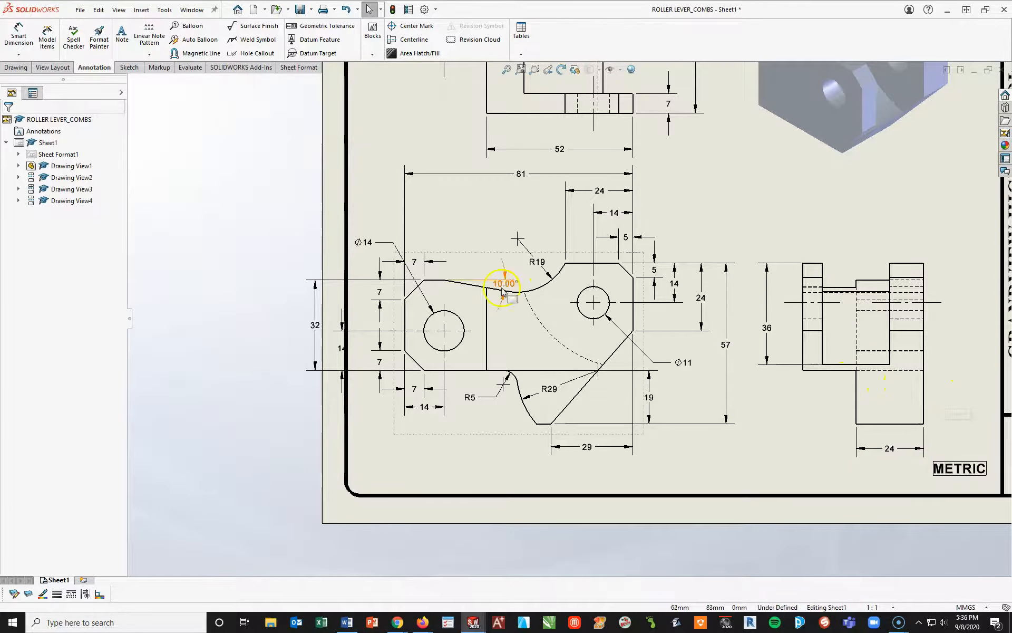
Step: Shift the side view slightly to the right and move the front view right, away from the sheet border
scroll(578, 381, "up", 3)
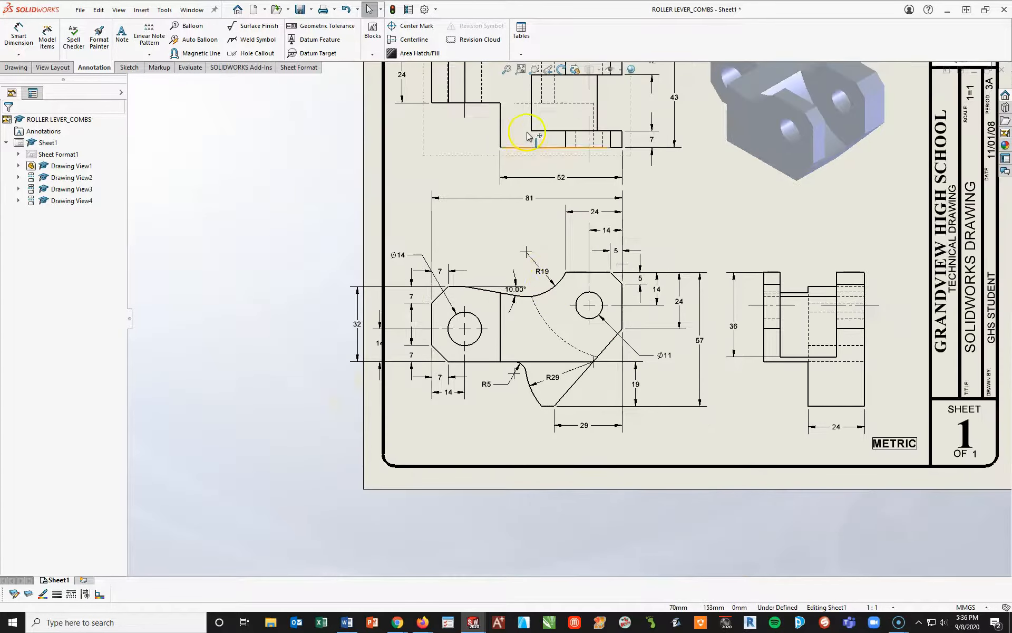
left_click_drag(824, 355, 836, 356)
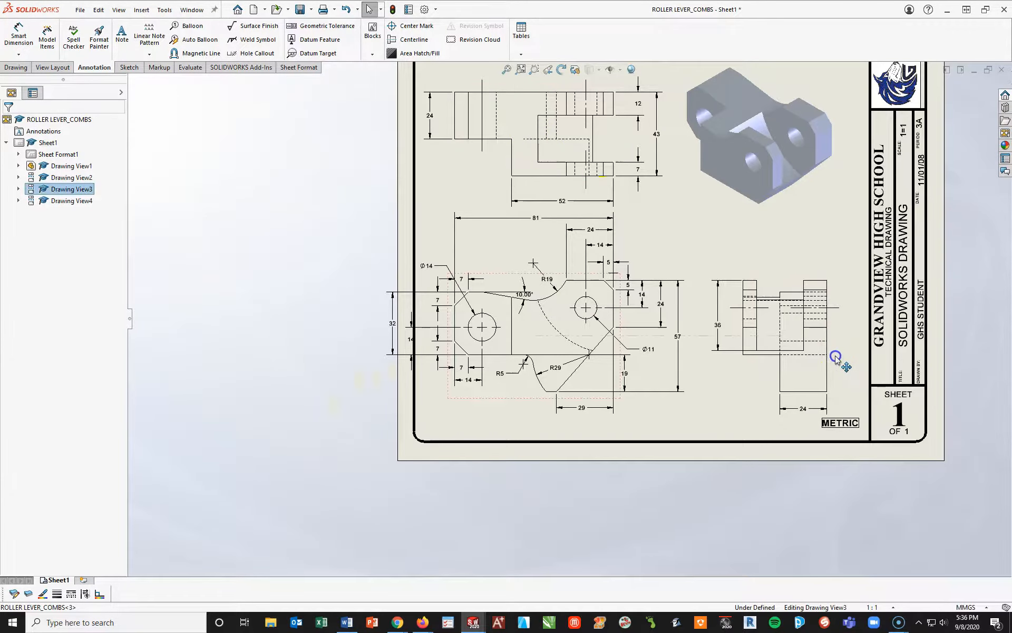
left_click(532, 404)
Step: Flip the vertical 14 dimension's arrows inside its extension lines and move the 32 dimension closer to the front view, inside the border
scroll(463, 339, "down", 5)
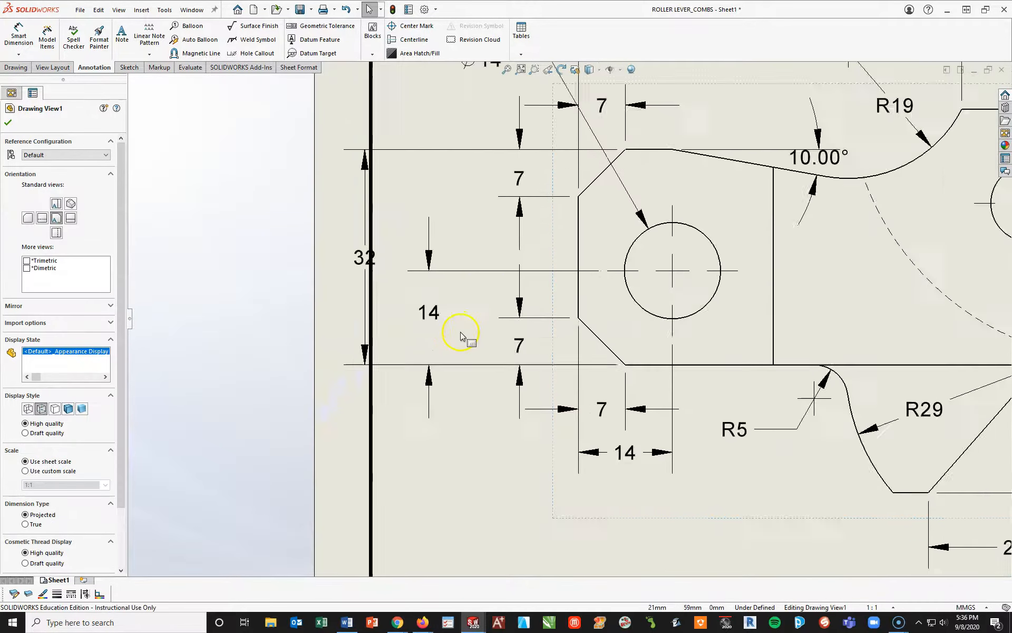
scroll(461, 335, "down", 1)
left_click(469, 314)
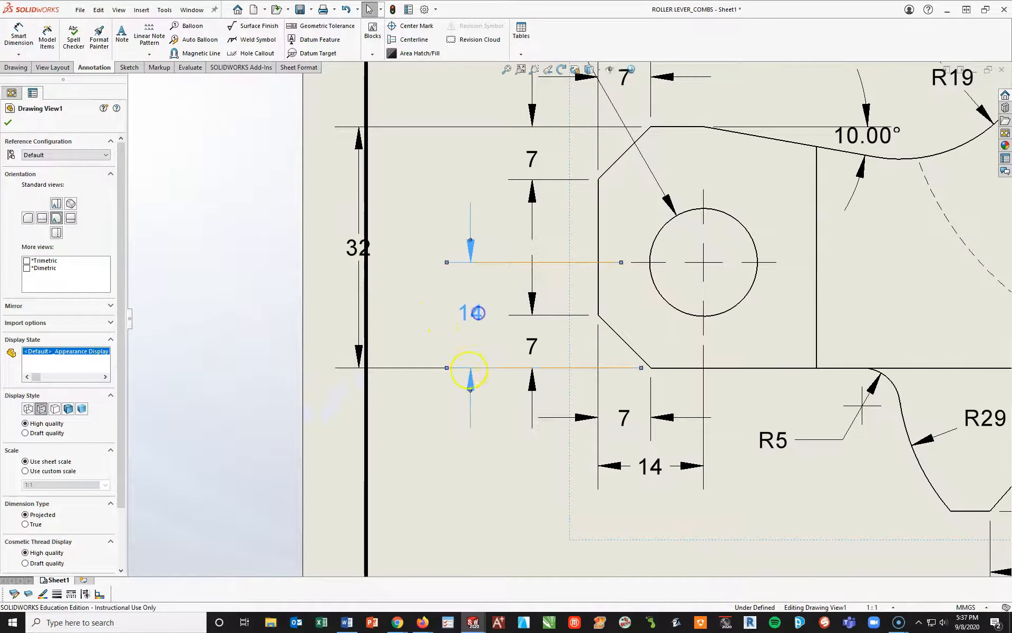
left_click(471, 390)
left_click_drag(364, 250, 416, 258)
scroll(520, 218, "up", 3)
scroll(549, 211, "down", 3)
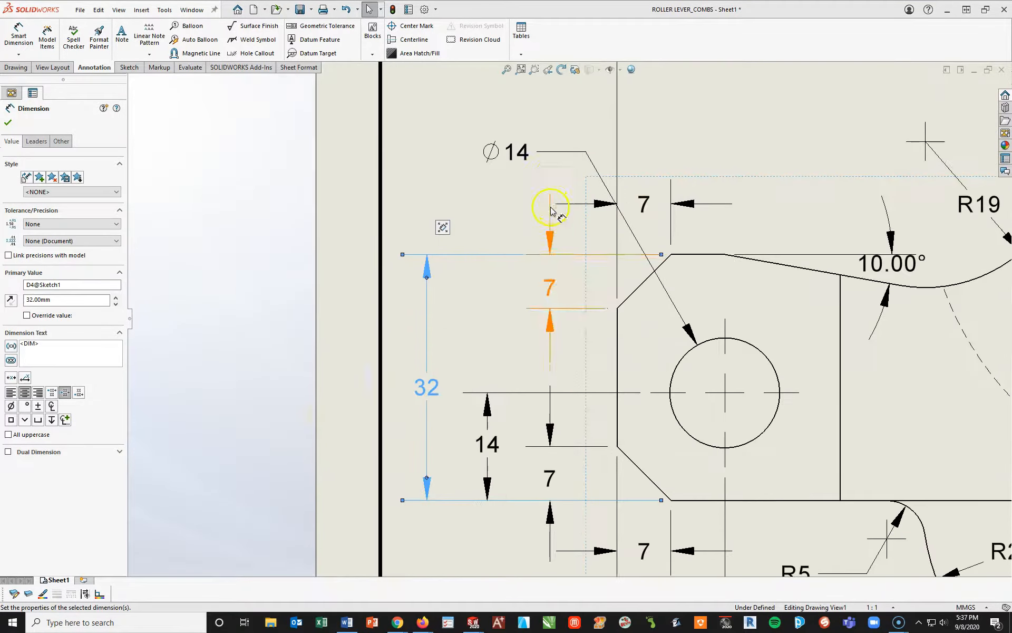
Step: Move the top view up toward the sheet border and the isometric view right toward the title block
scroll(694, 219, "up", 3)
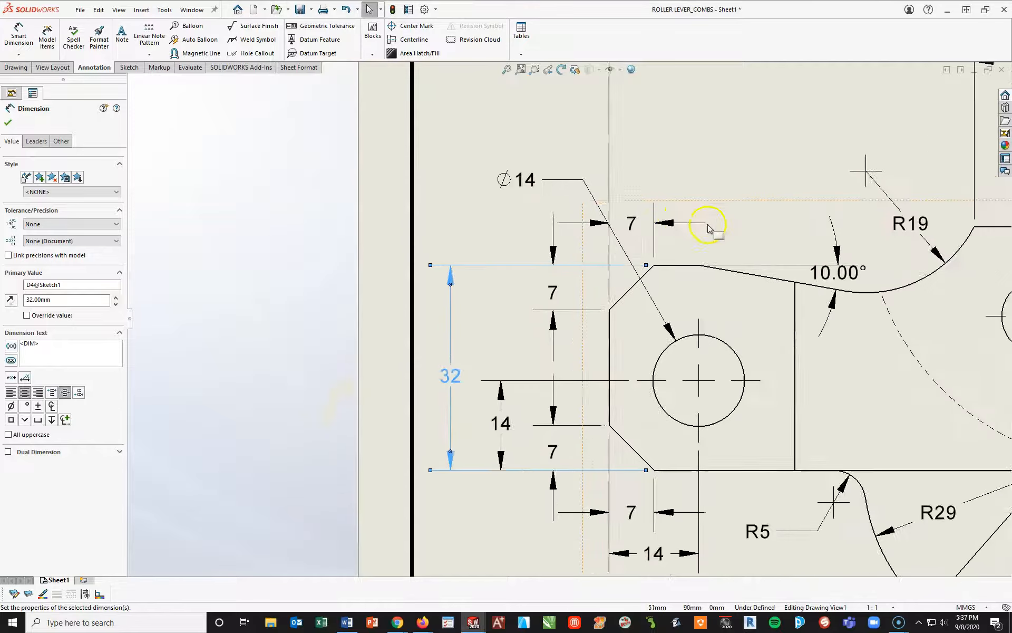
mouse_move(771, 224)
middle_mouse_down()
mouse_move(733, 238)
mouse_move(755, 249)
mouse_move(706, 226)
middle_mouse_up()
scroll(599, 425, "up", 4)
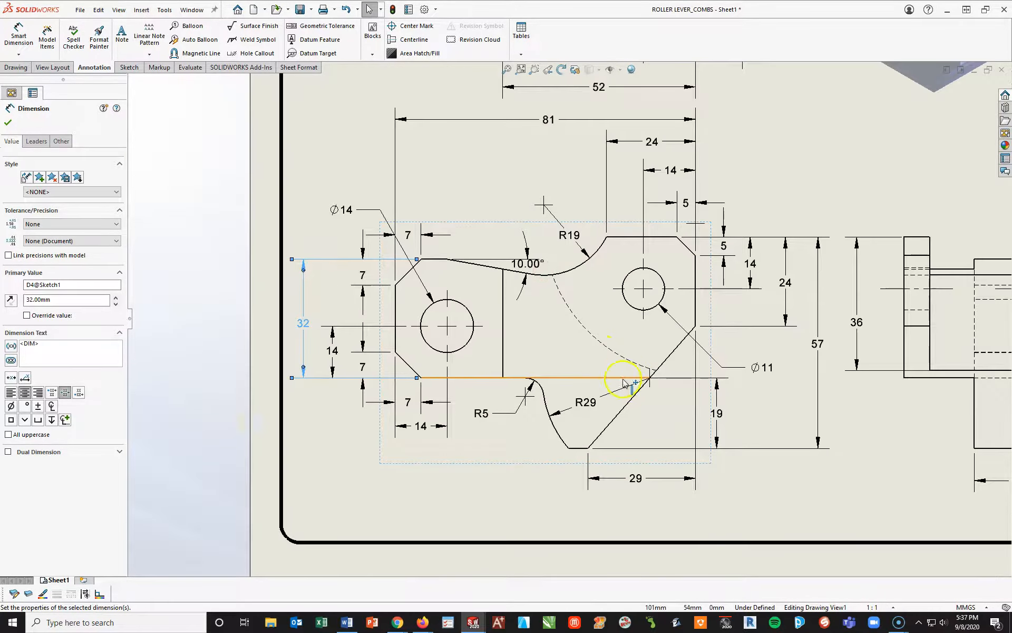
scroll(610, 425, "down", 3)
scroll(675, 295, "up", 2)
scroll(669, 380, "down", 2)
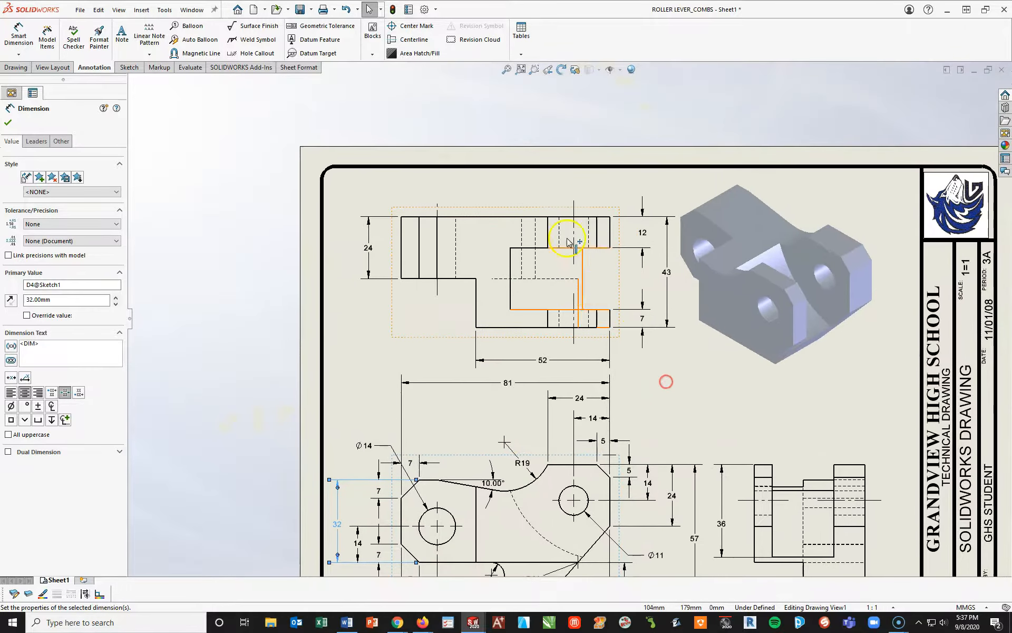
left_click_drag(520, 210, 514, 189)
left_click(843, 422)
mouse_move(823, 424)
left_mouse_down()
mouse_move(868, 397)
mouse_move(861, 422)
left_mouse_up()
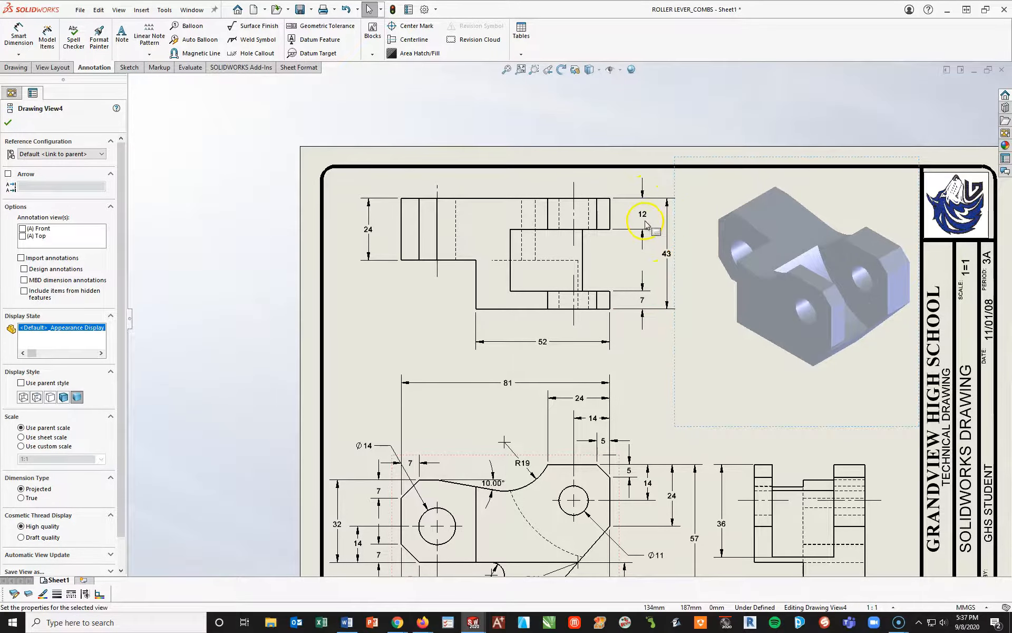
Step: Replace the top view's vertical 7 dimension with a Smart Dimension for the slot width, placed in line with the 12 dimension
left_click(641, 295)
key("Delete")
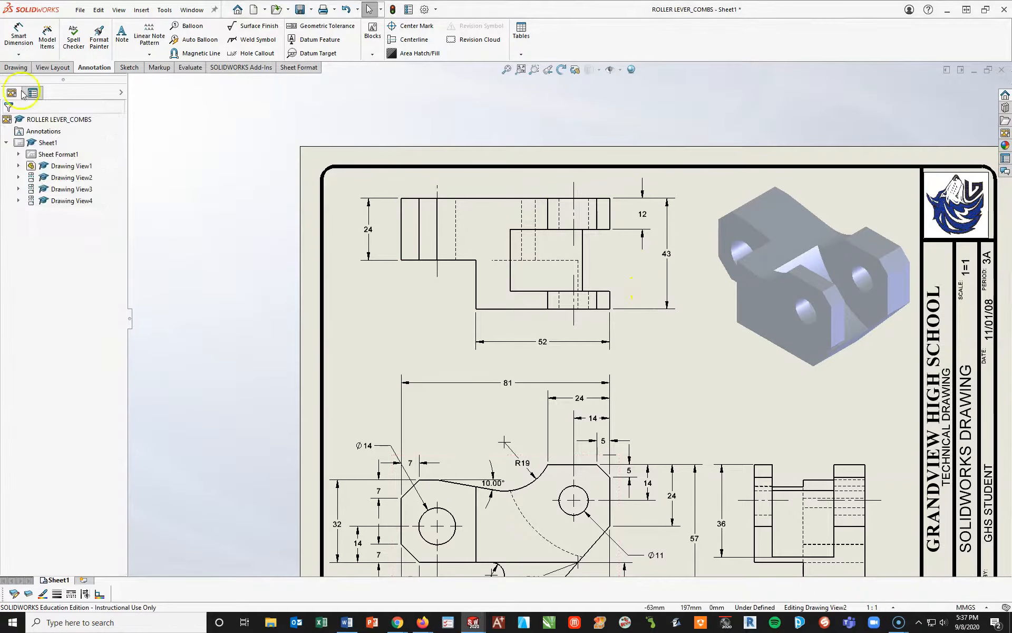
left_click(19, 42)
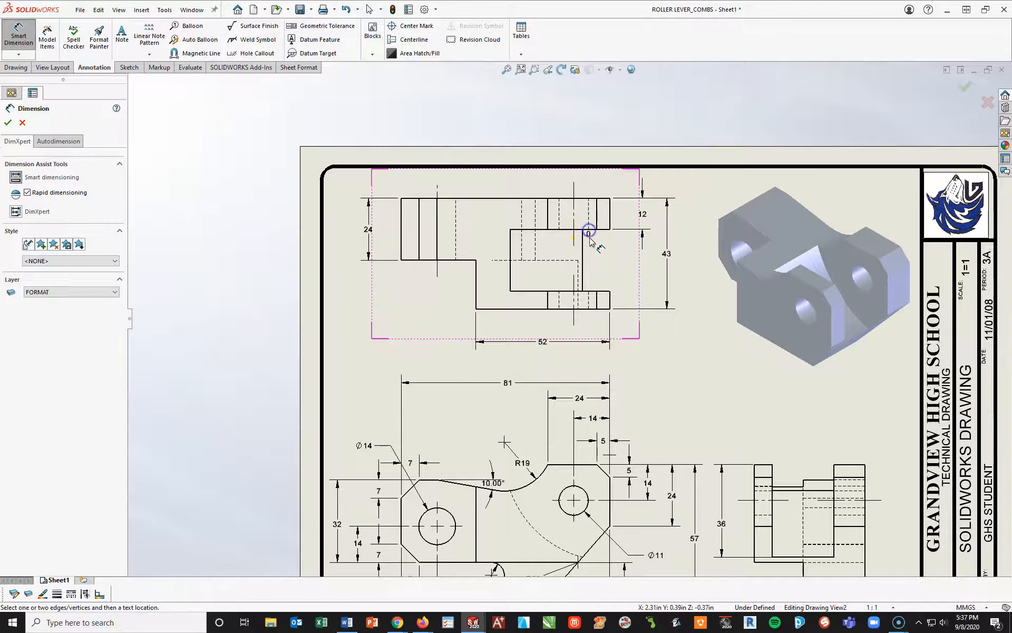
left_click(595, 293)
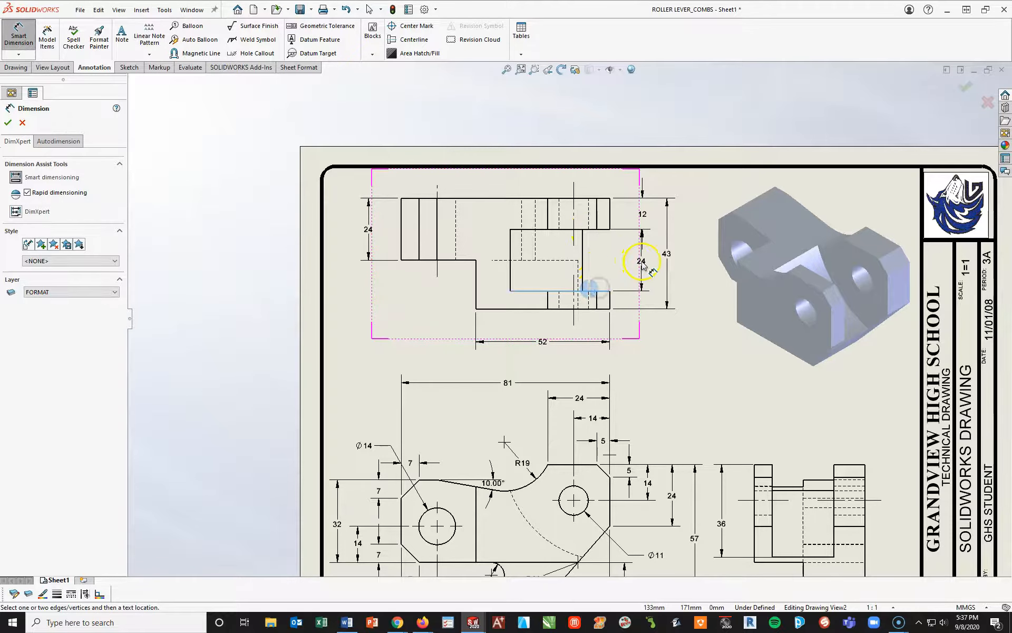
left_click(645, 261)
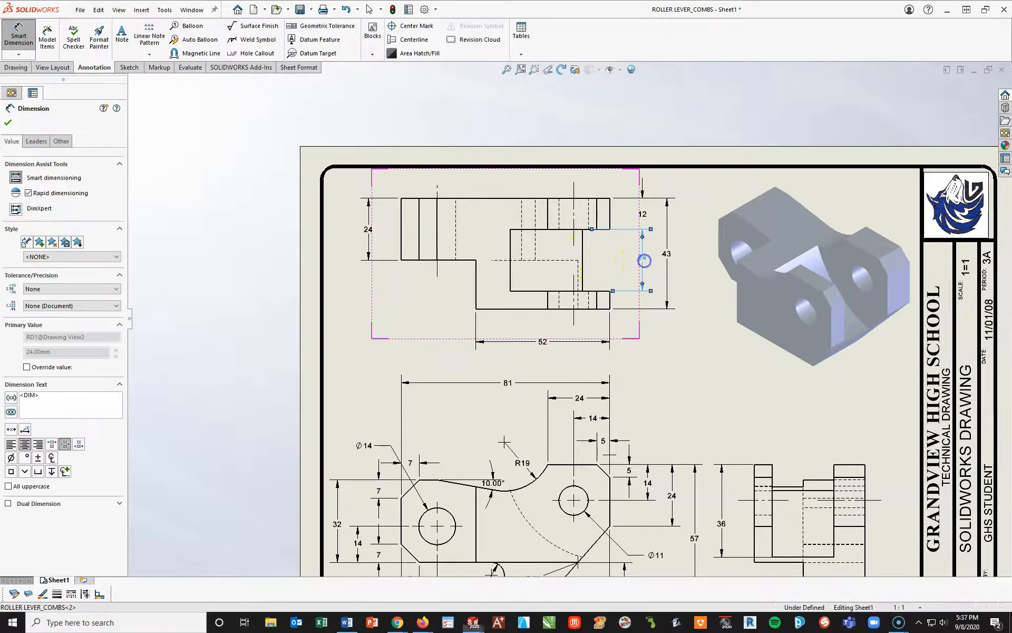
left_click(391, 283)
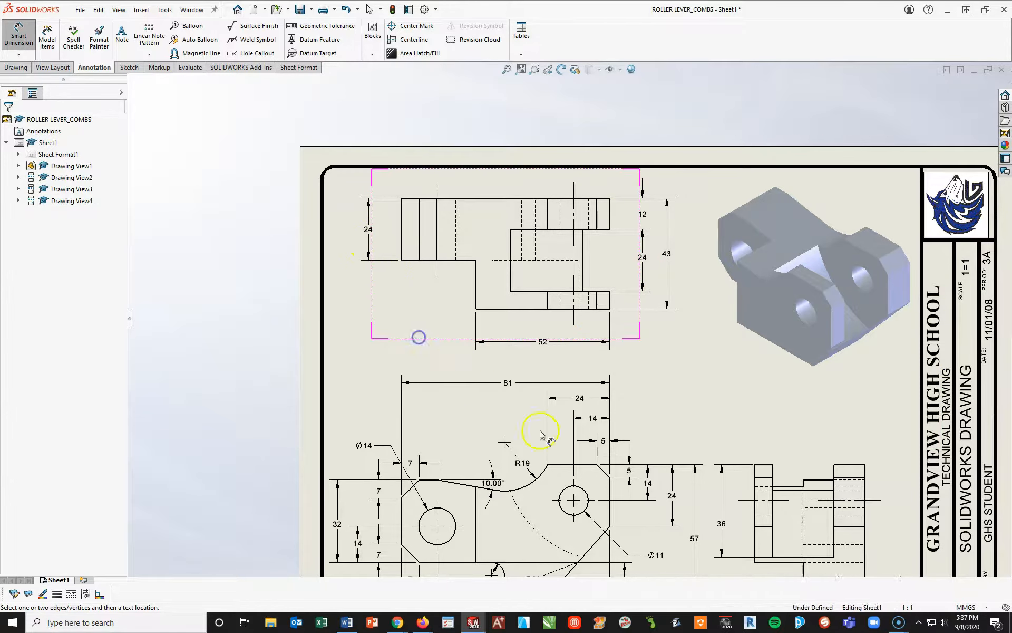
Step: Move the front view up slightly and shift the side view farther right toward the title block
middle_click_drag(526, 470, 446, 286)
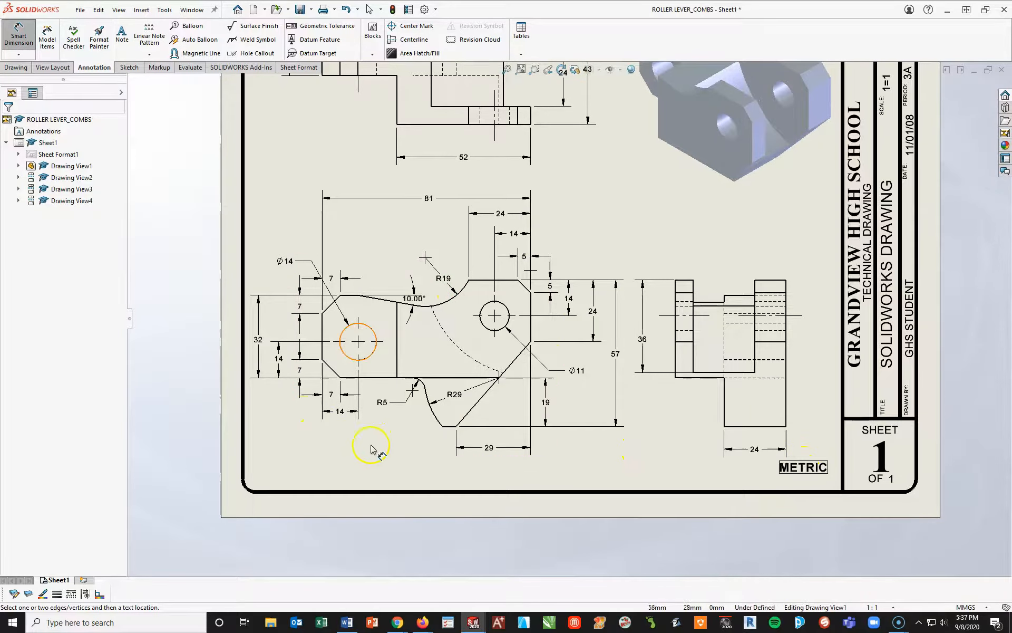
key("Escape")
left_click_drag(353, 444, 353, 427)
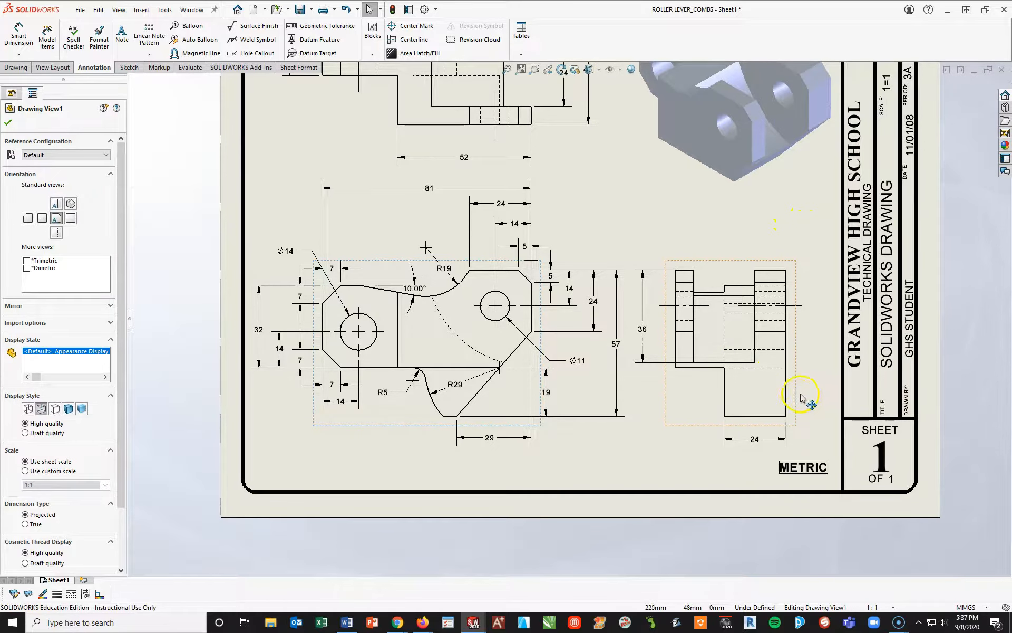
left_click_drag(801, 398, 828, 399)
left_click(628, 377)
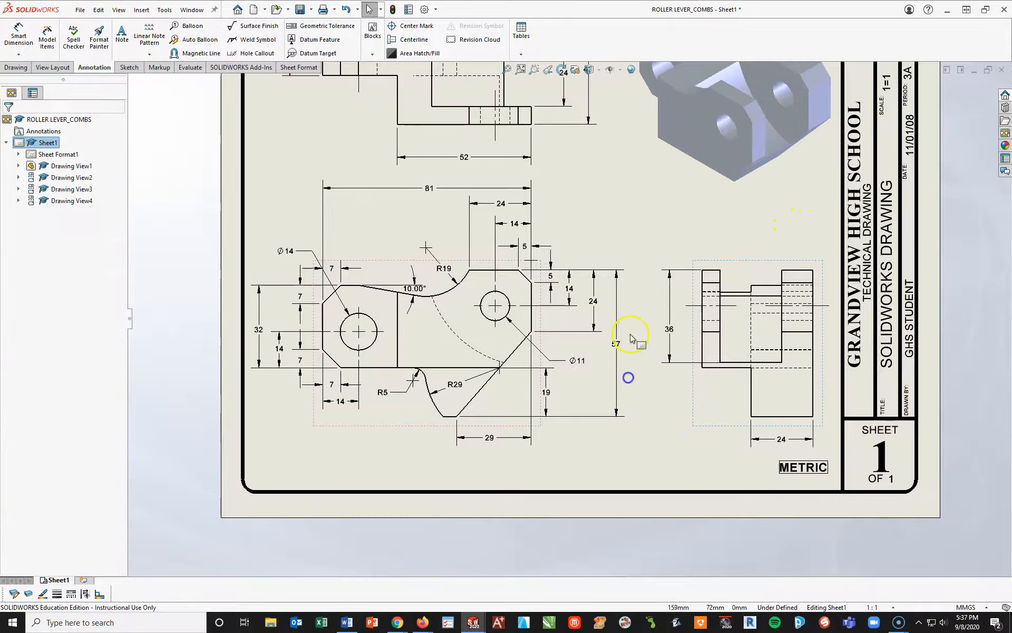
Step: Give the Ø11 hole dimension a Limit tolerance with a maximum variation of 0.01 mm
scroll(568, 340, "down", 3)
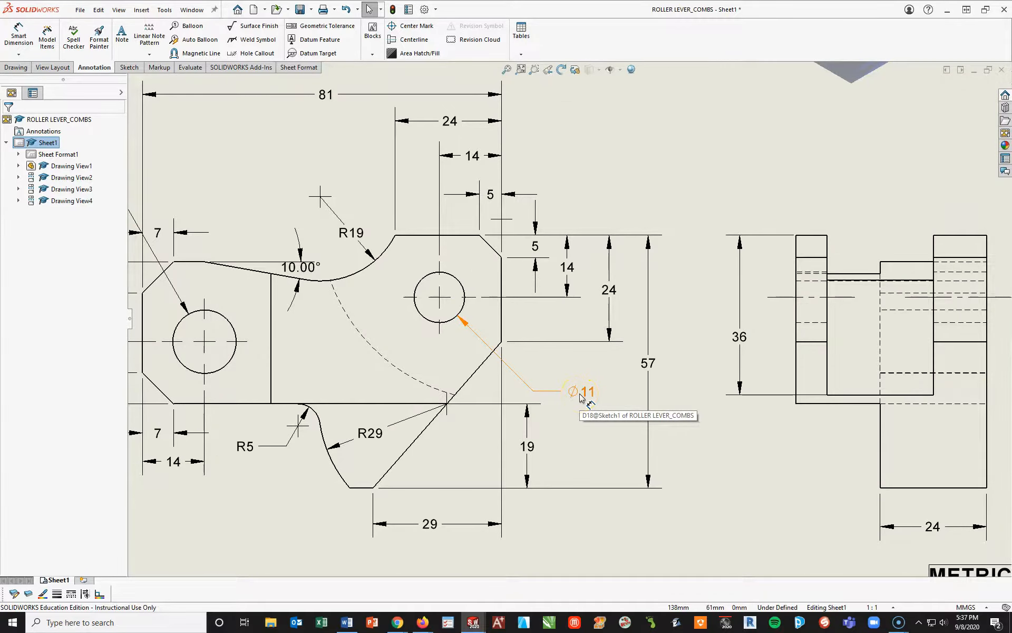
middle_click_drag(502, 393, 606, 404)
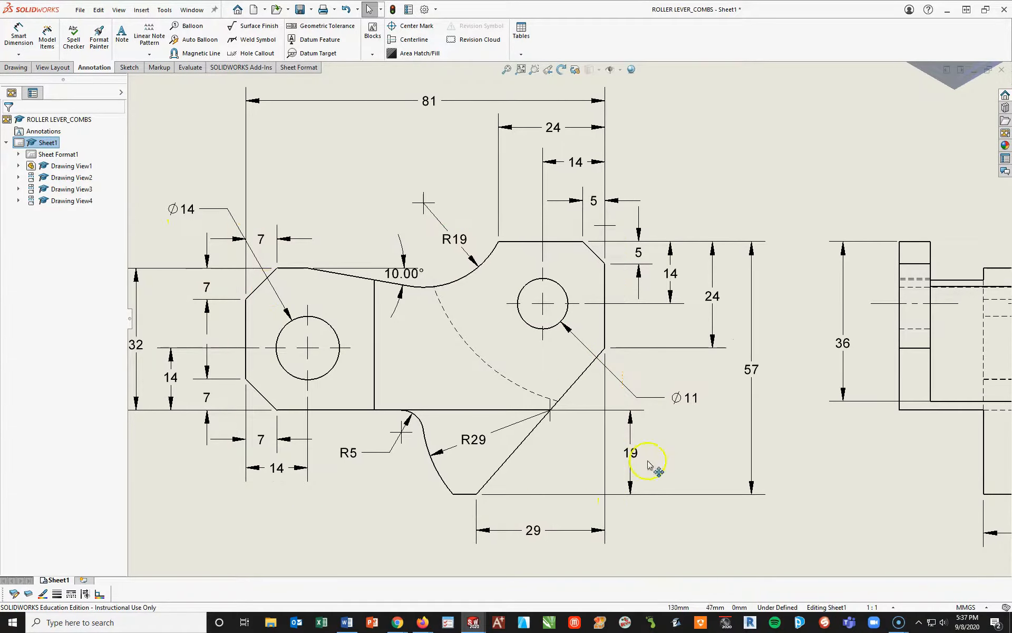
left_click(677, 399)
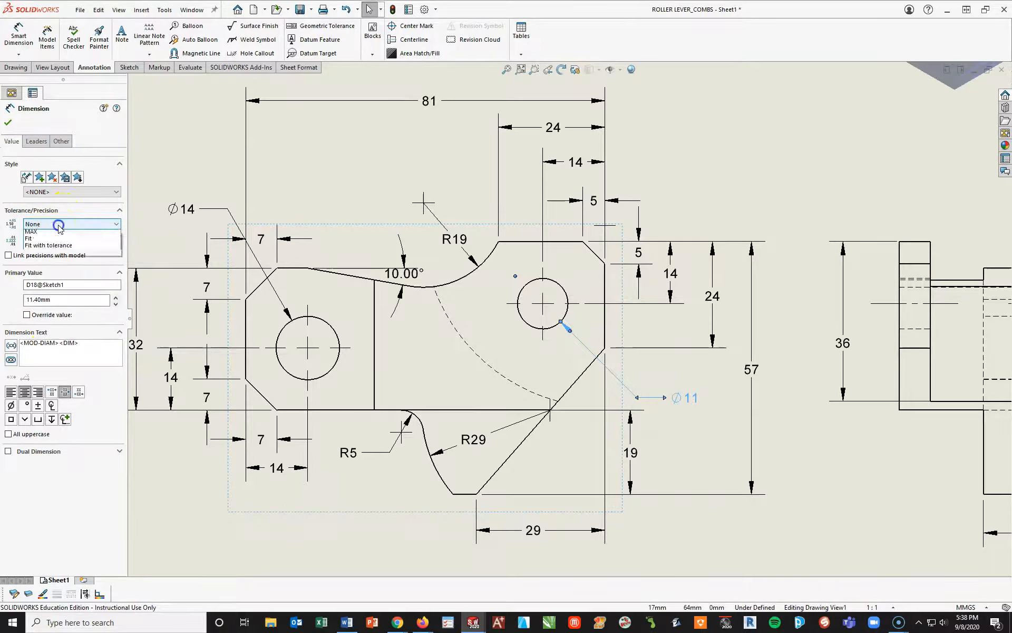
left_click(59, 229)
left_click(44, 256)
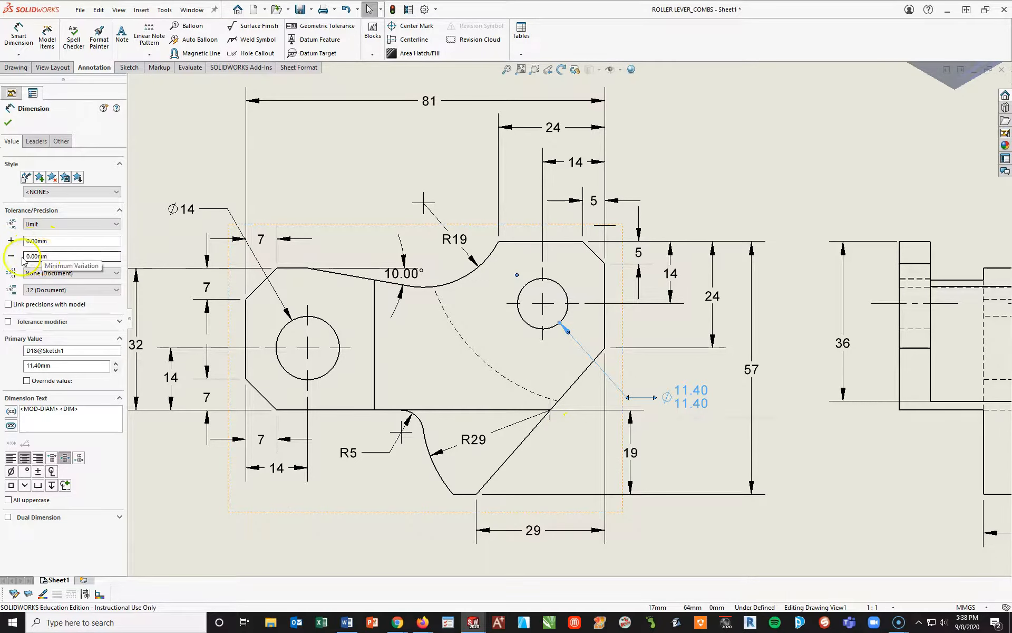
left_click_drag(61, 241, 34, 242)
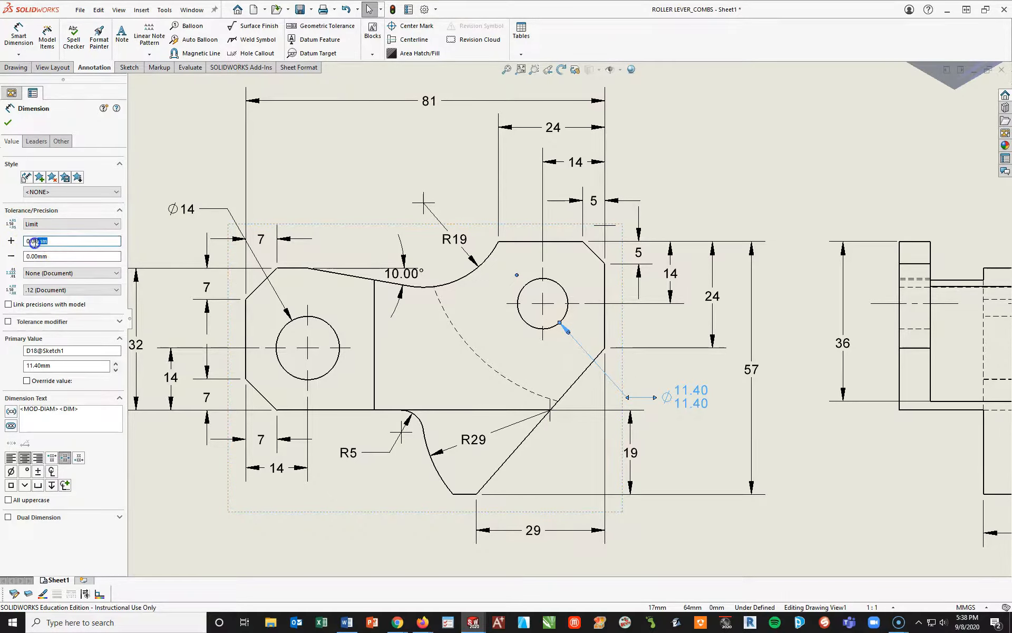
type(".")
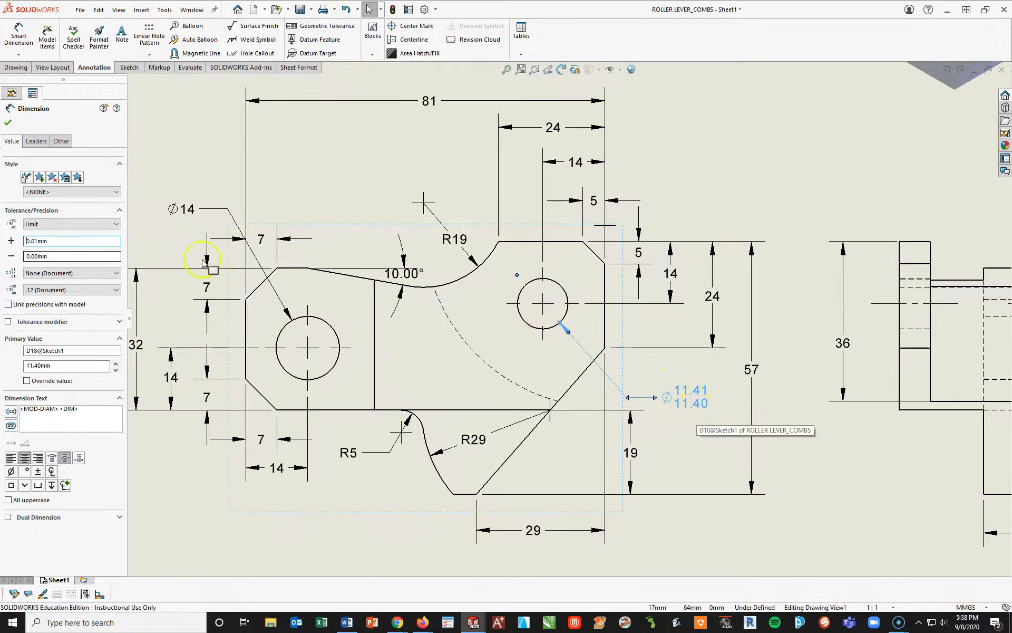
left_click(7, 124)
mouse_move(818, 534)
left_mouse_down()
mouse_move(696, 422)
mouse_move(687, 388)
left_mouse_up()
Step: Give the Ø14 hole dimension a Limit tolerance with a minimum variation of 0.01 mm and shift its text slightly outward
scroll(287, 293, "up", 3)
scroll(267, 220, "down", 5)
scroll(267, 221, "down", 1)
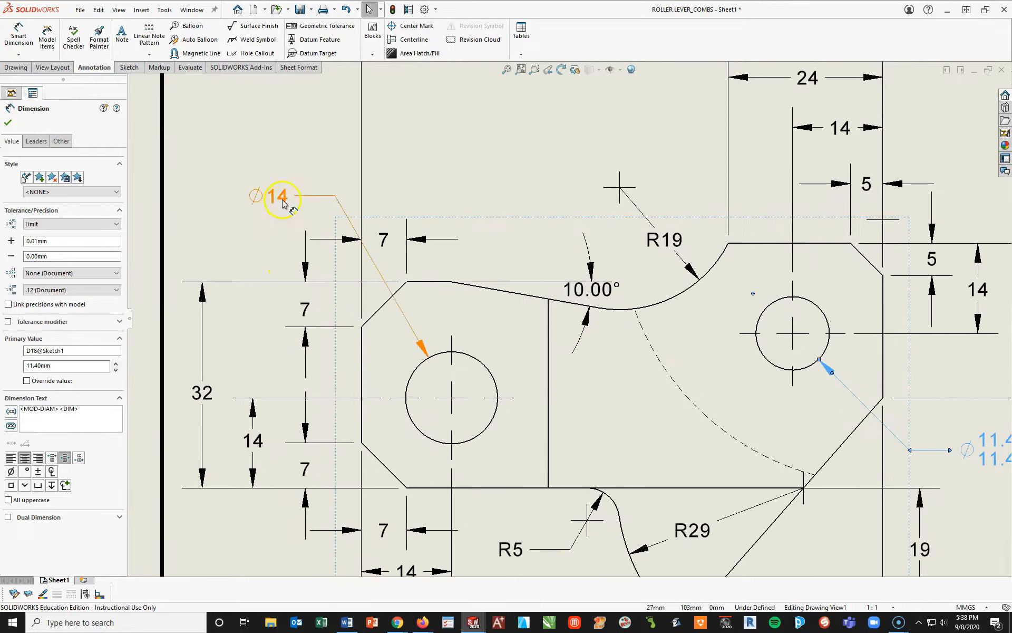
left_click(277, 216)
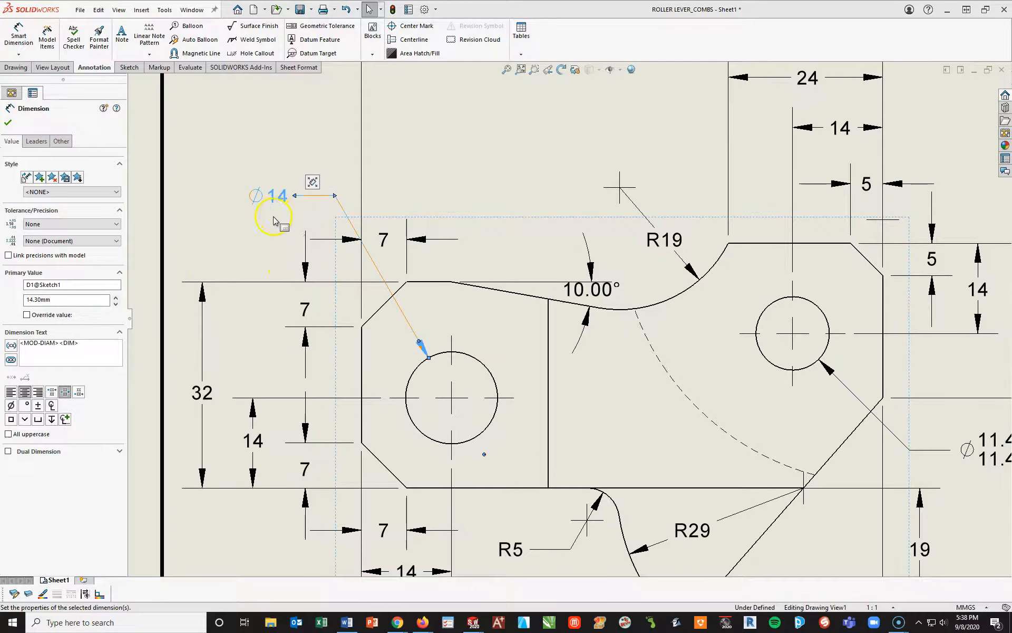
left_click(50, 224)
left_click(51, 257)
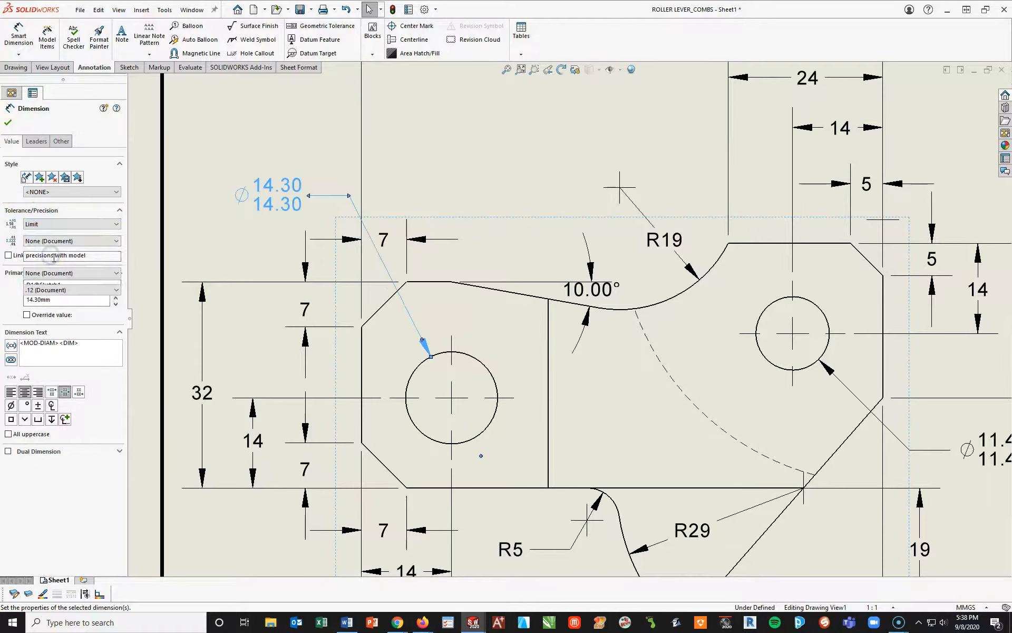
double_click(51, 257)
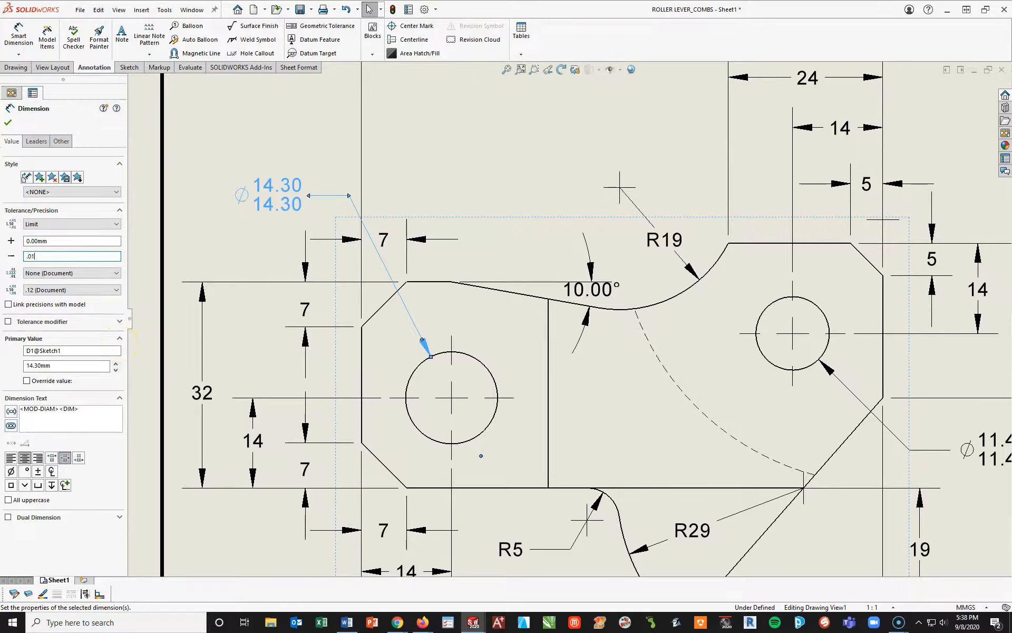
left_click(260, 238)
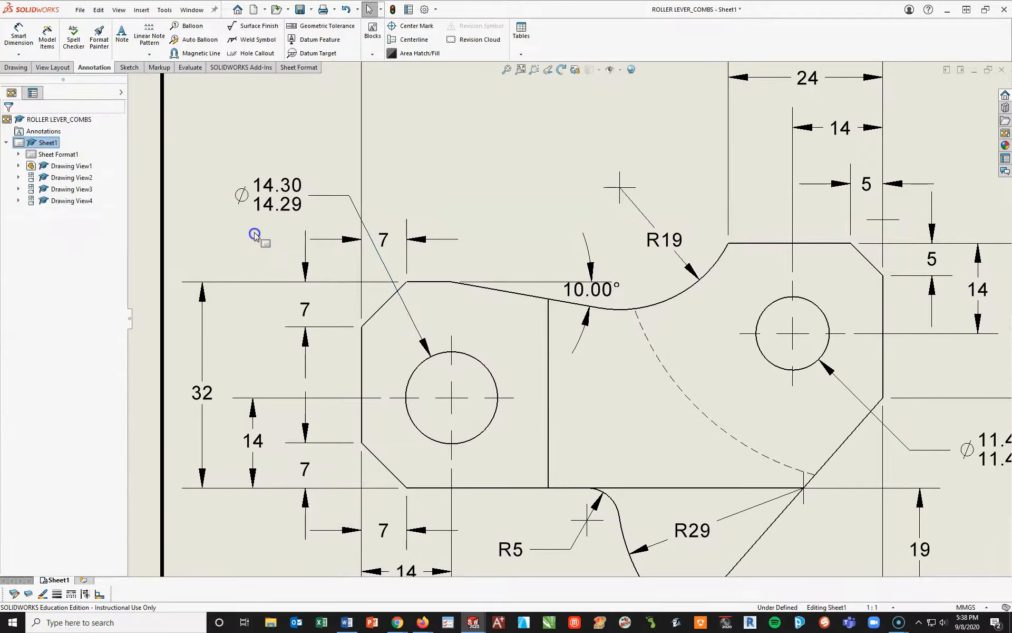
left_click_drag(269, 202, 257, 203)
left_click(520, 446)
Step: Add the prefix "2 X" to the text of the Ø11.40 hole's limit dimension
scroll(527, 443, "up", 3)
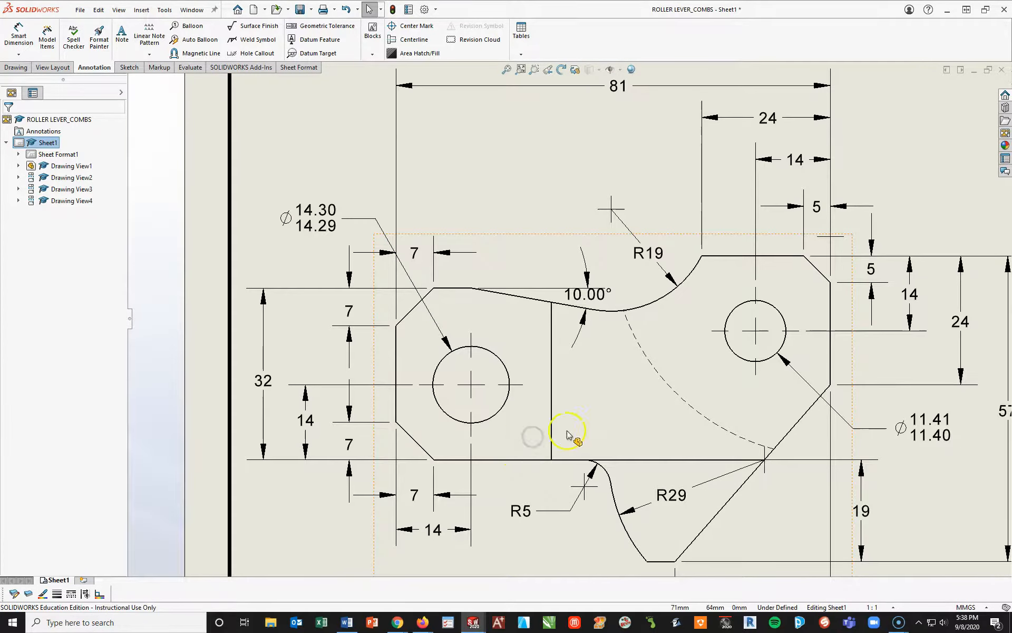
left_click(842, 376)
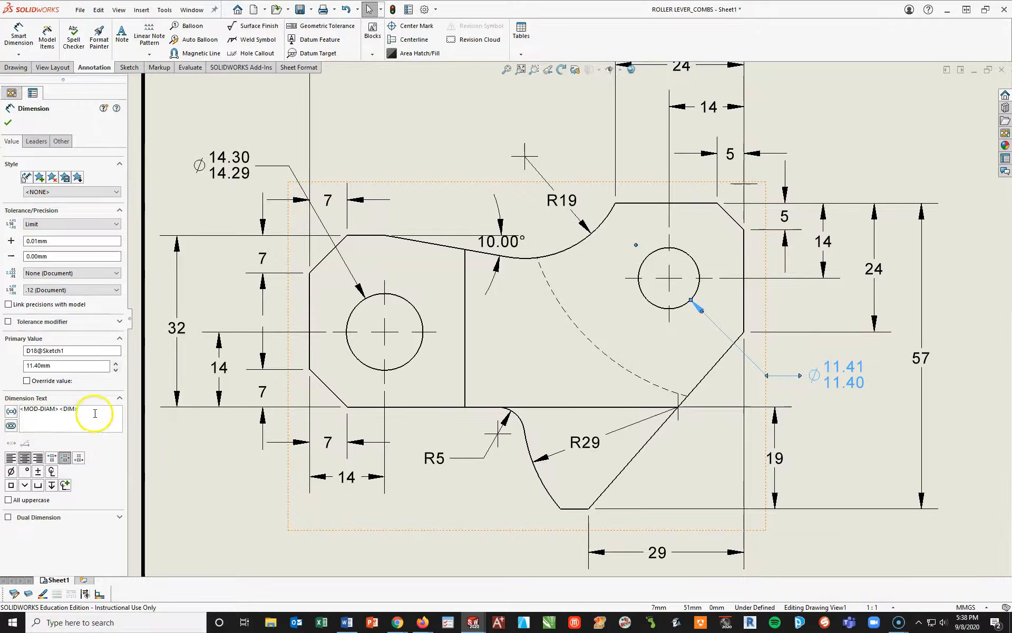
type("2 ")
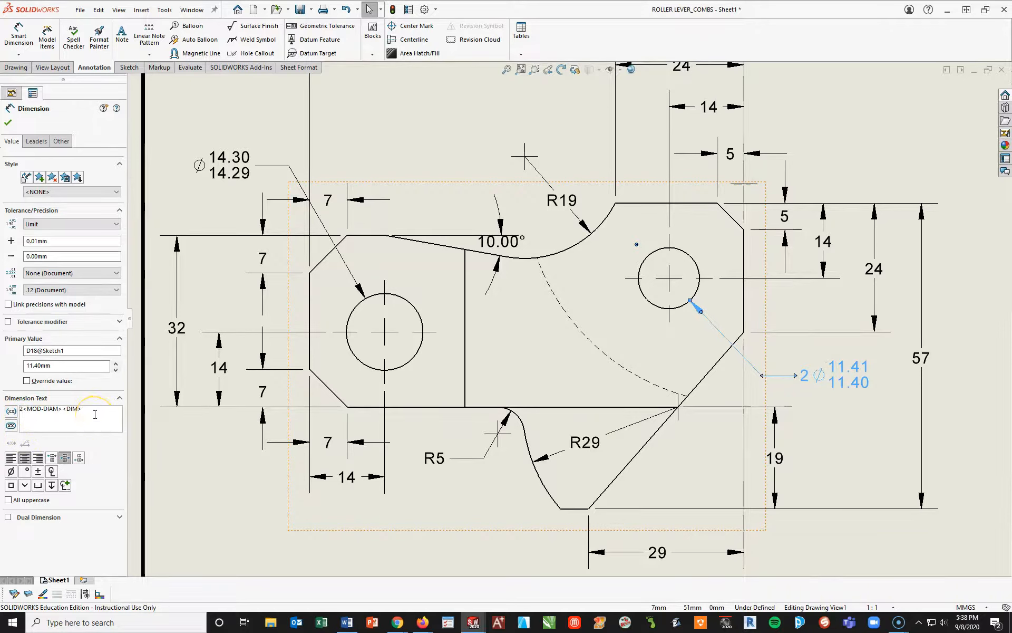
type("X")
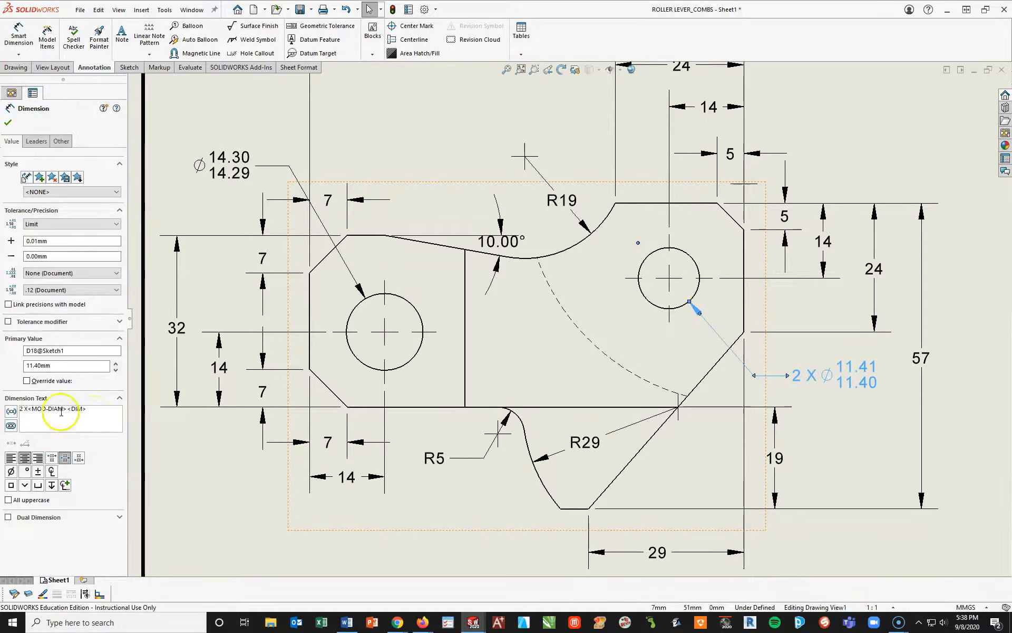
left_click(6, 125)
scroll(784, 350, "up", 3)
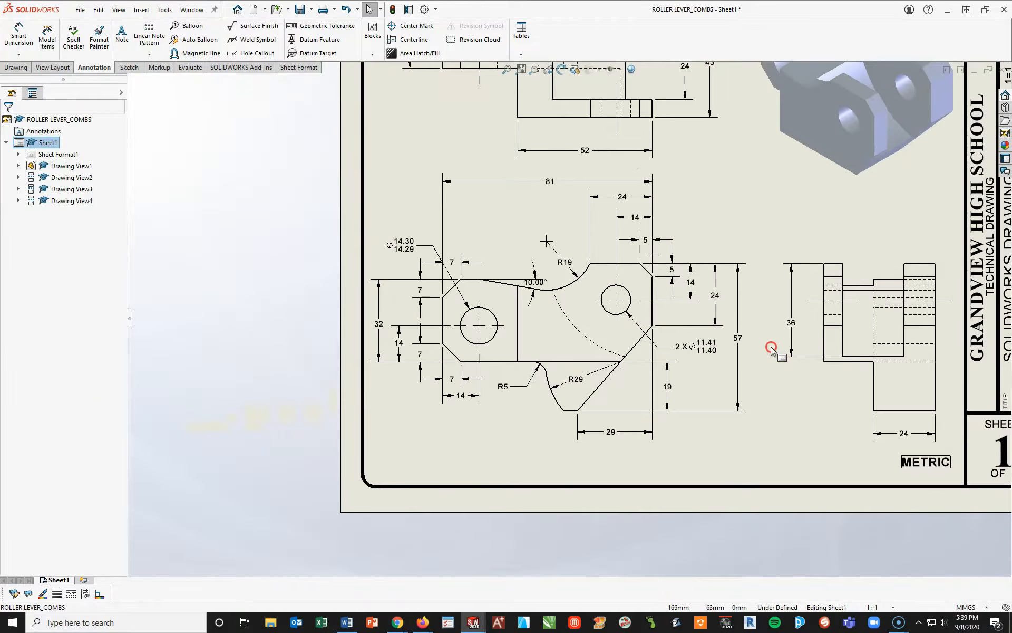
Step: Switch to the ROLLER LEVER PDF in Chrome and copy its material, mass and center of mass lines, then move its window aside
scroll(771, 349, "up", 3)
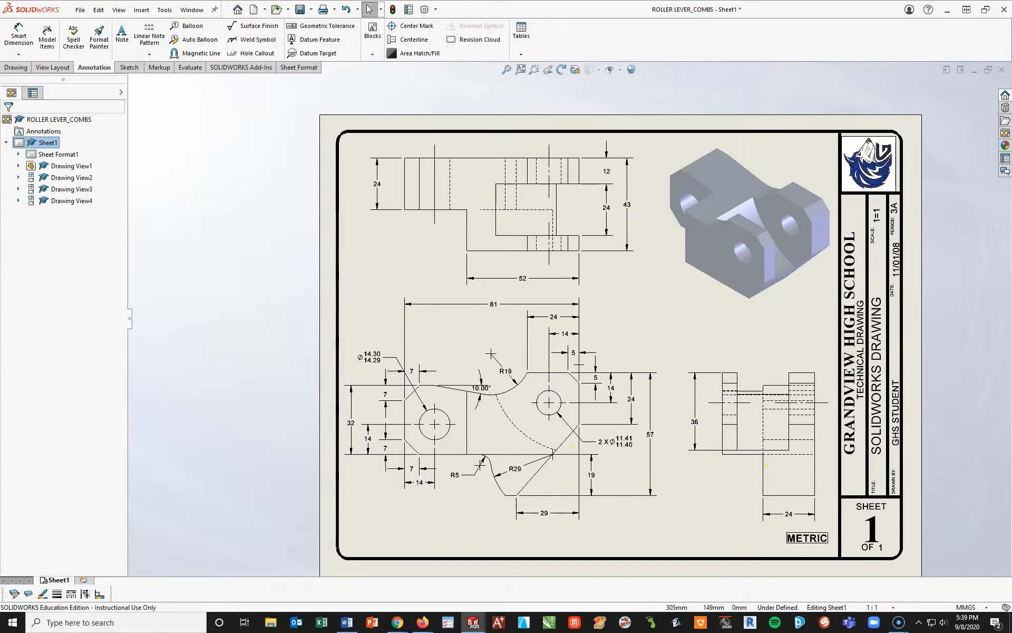
left_click_drag(1011, 37, 562, 59)
left_click_drag(627, 201, 360, 180)
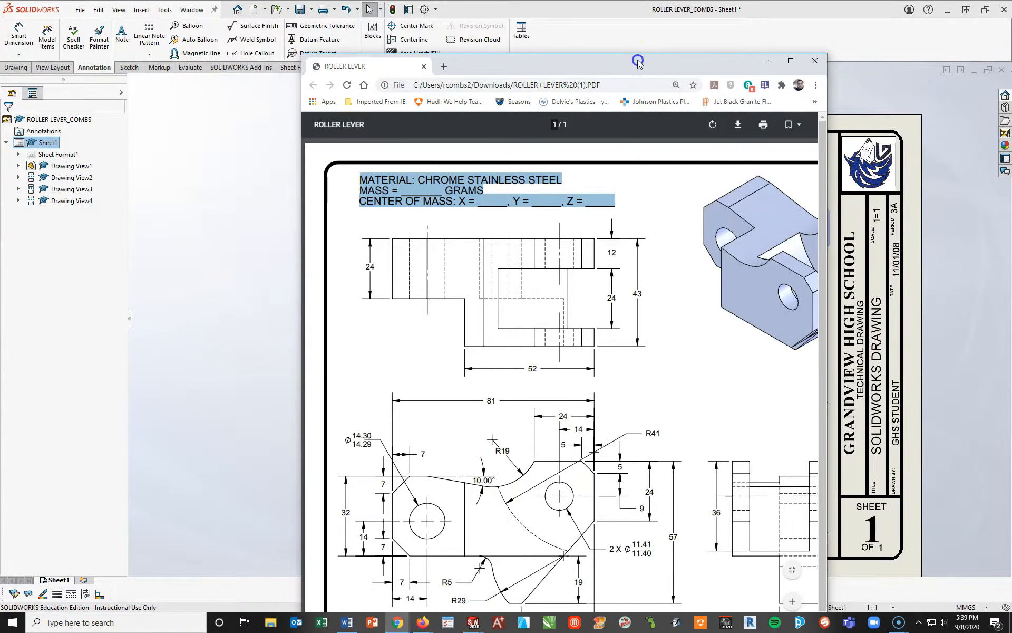
left_click_drag(638, 60, 1011, 67)
Step: Add a note below the isometric view containing the copied "MATERIAL: CHROME STAINLESS STEEL" line and the blank mass and center of mass lines
left_click(682, 314)
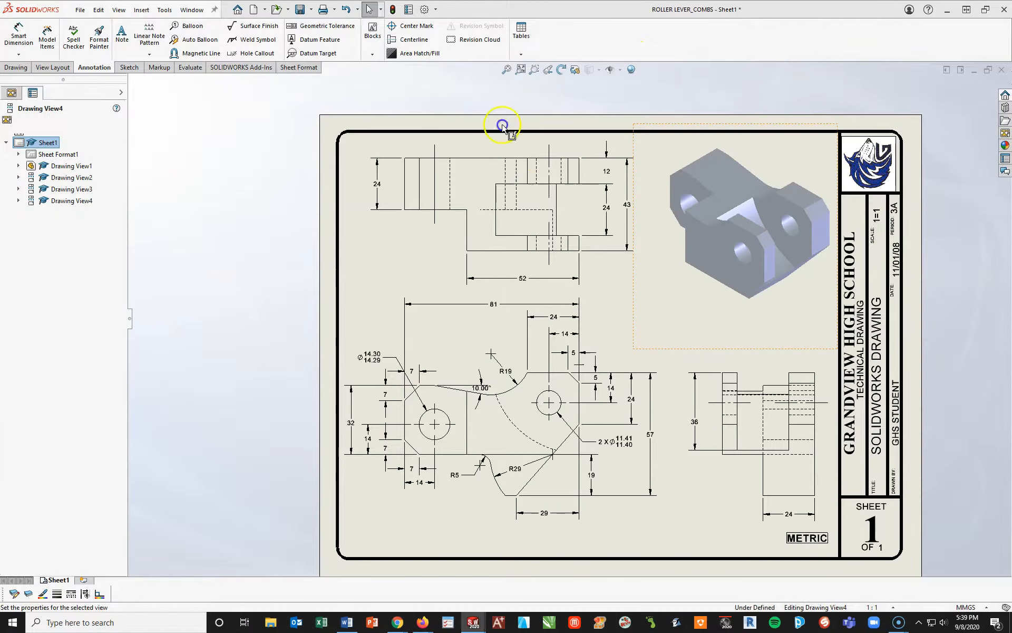
scroll(506, 127, "down", 2)
left_click(122, 35)
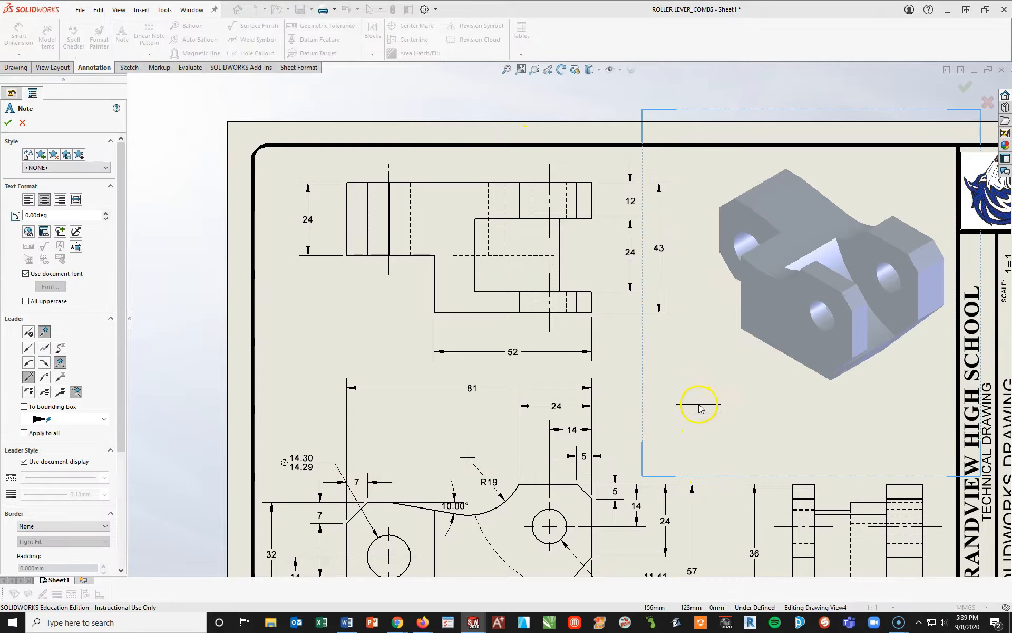
left_click(699, 406)
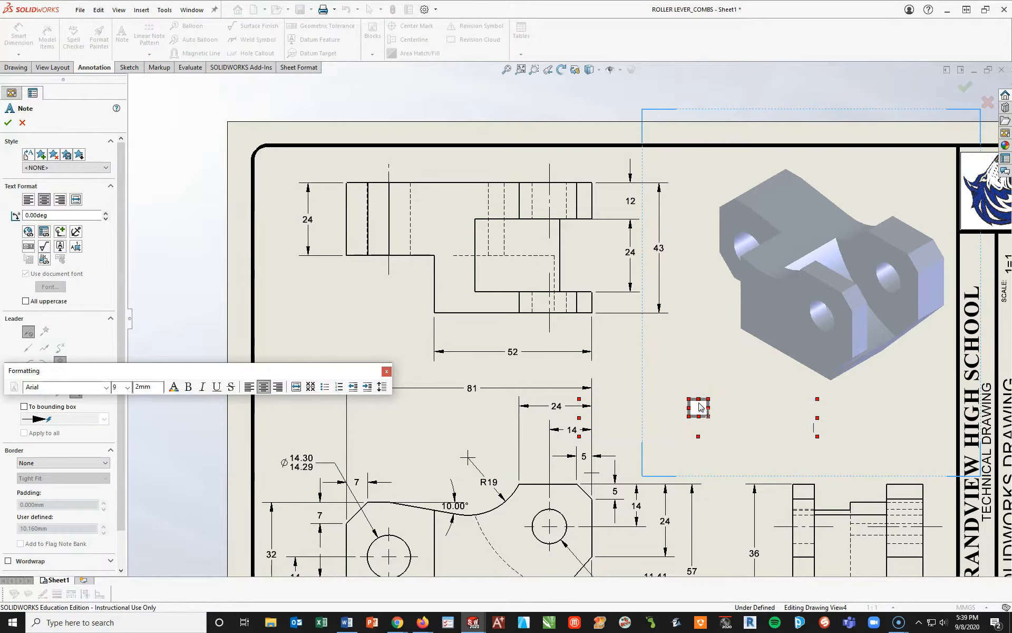
type("MATERIAL: CHROME STAINLESS STEEL MASS = _______ GRAMS CENTER OF MASS: X = _____, Y = _____, Z = _____")
Step: Left-align the whole material note and set its font size to 12
left_click(611, 411)
left_click_drag(612, 411, 794, 440)
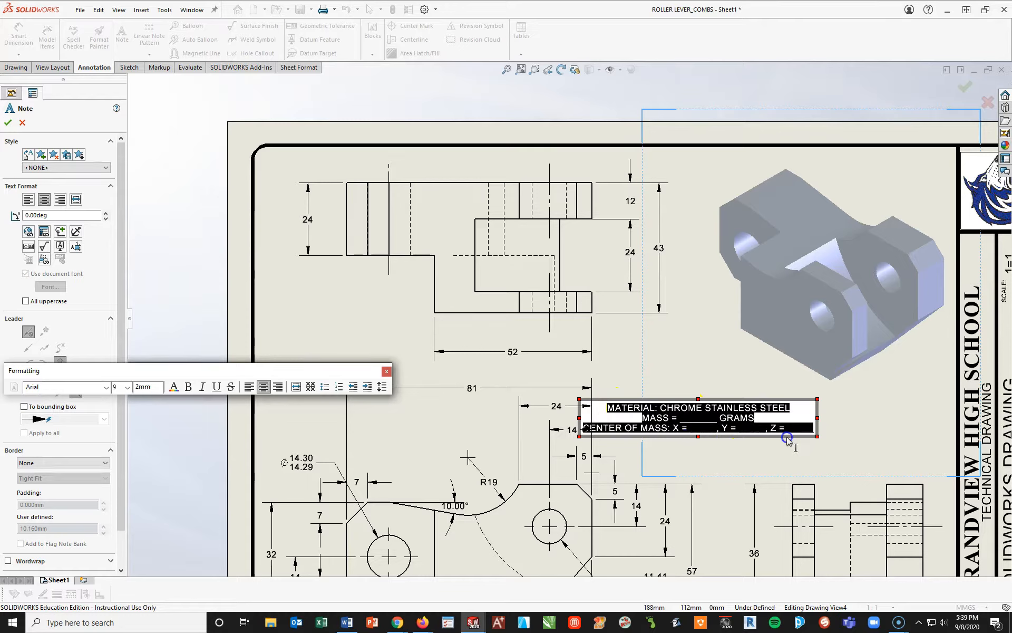
left_click(247, 387)
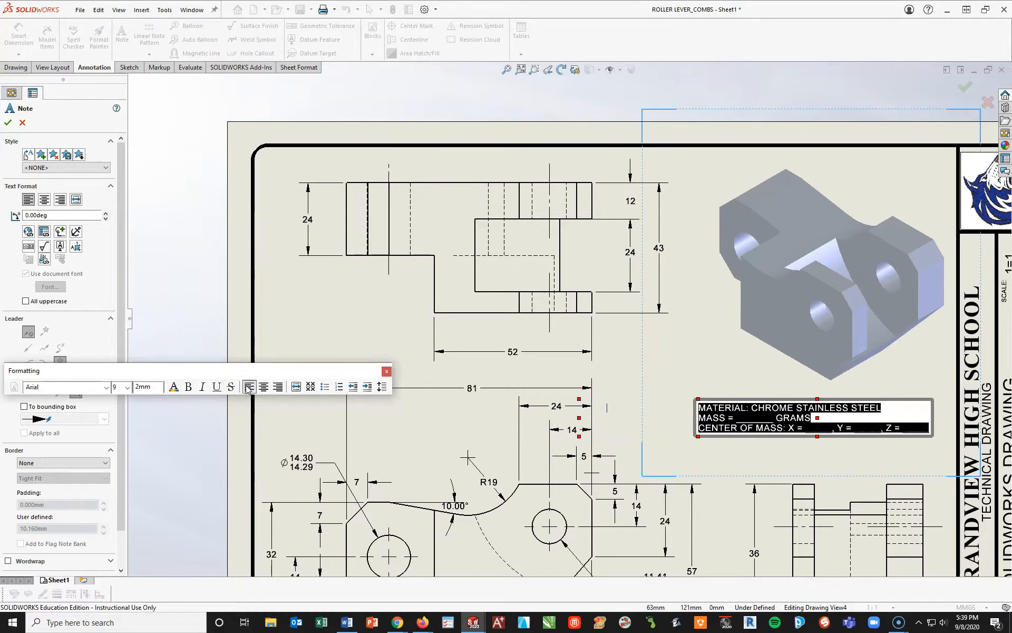
left_click(127, 387)
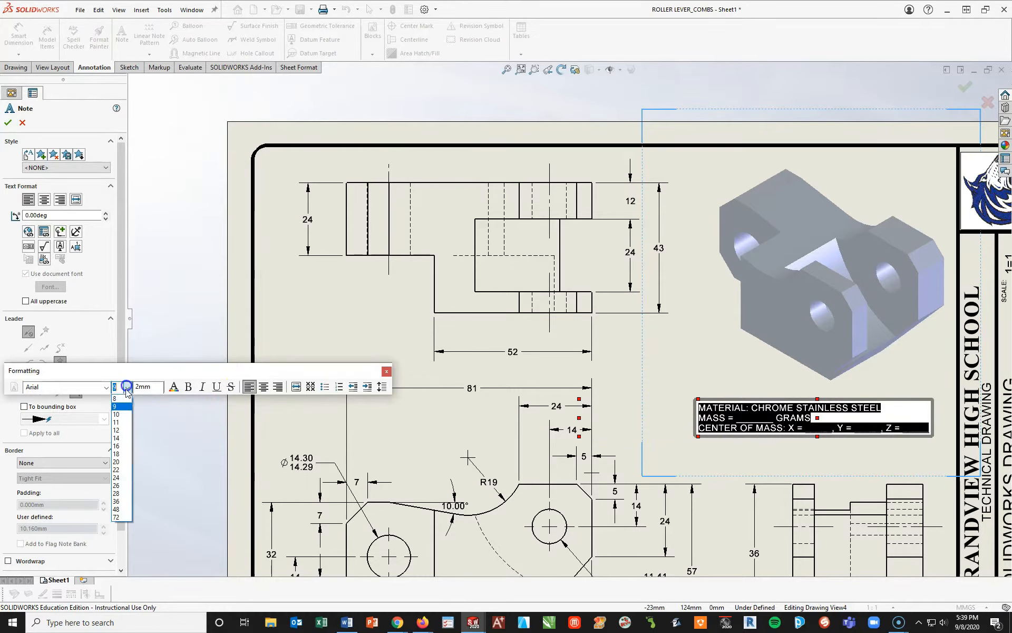
left_click(116, 429)
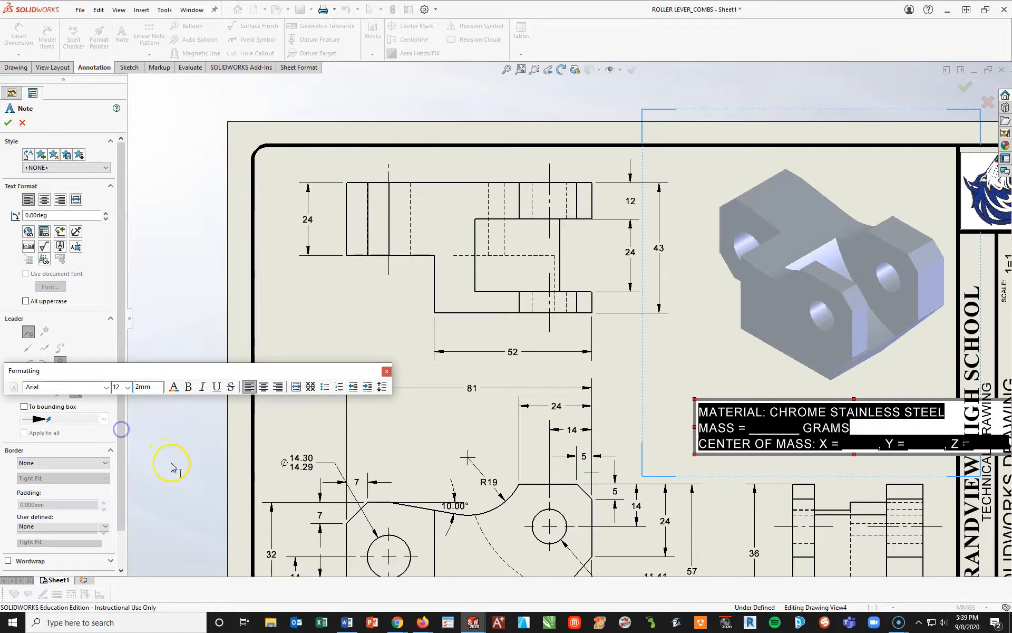
left_click(673, 407)
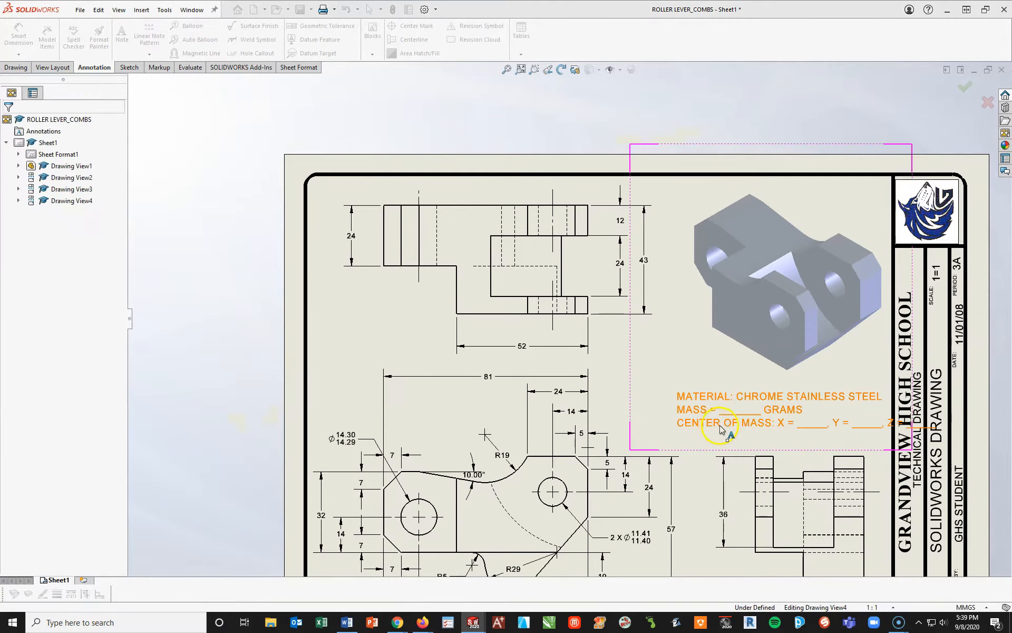
Step: Move the material note left and up so it sits just beneath the isometric view, clear of the title block
left_click(699, 394)
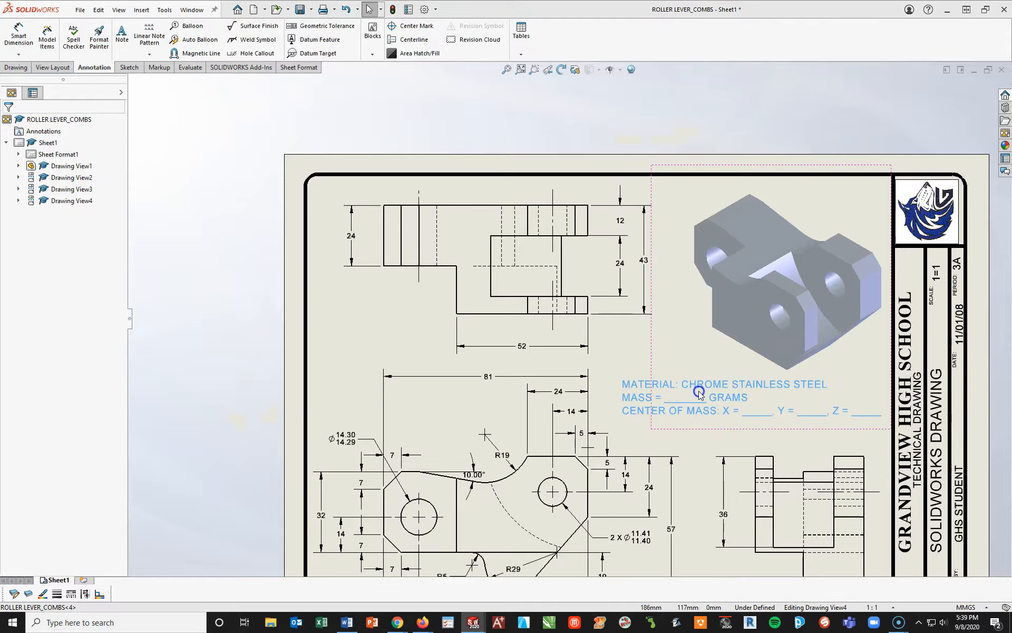
scroll(807, 439, "down", 2)
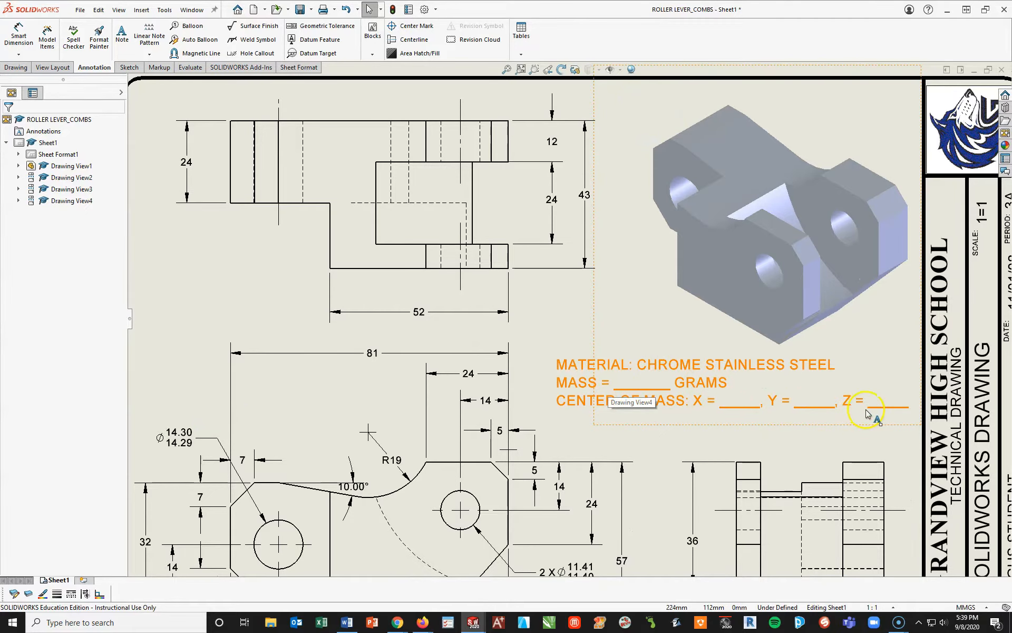
left_click(801, 430)
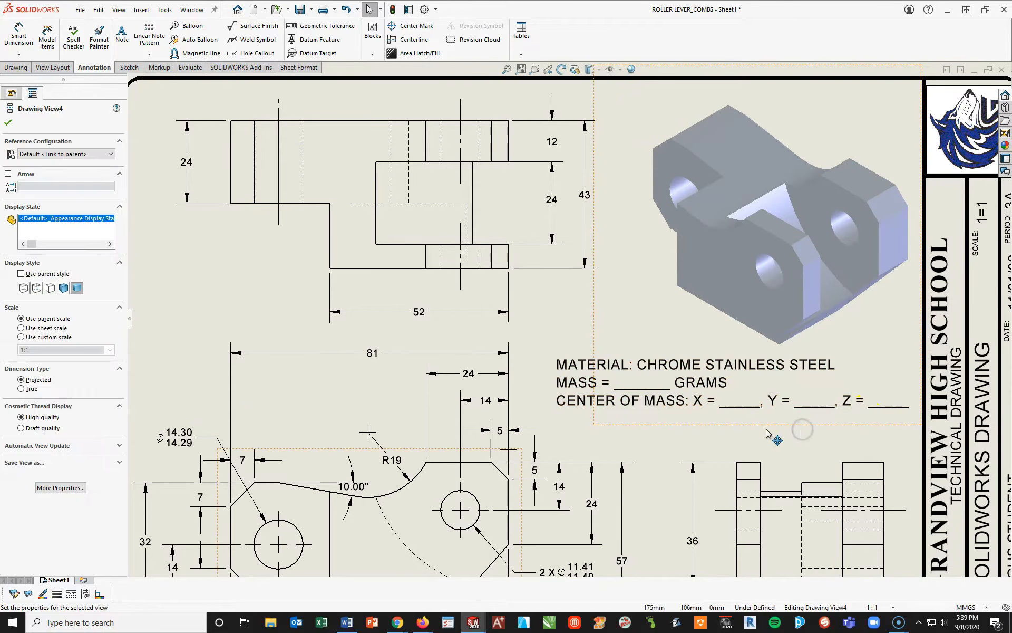
key("f")
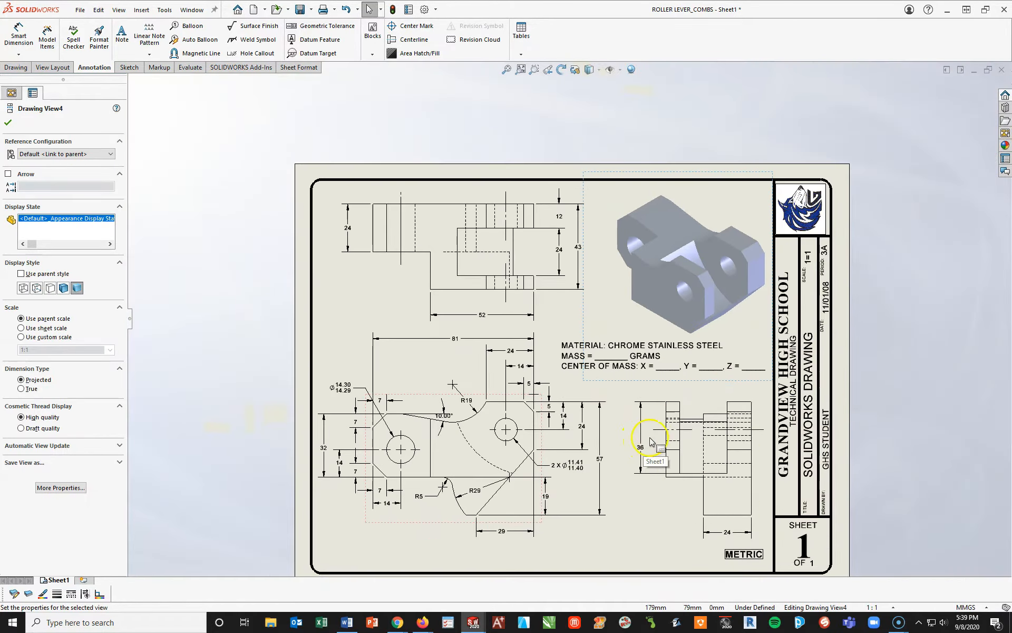
left_click(927, 431)
middle_click_drag(842, 457, 858, 433)
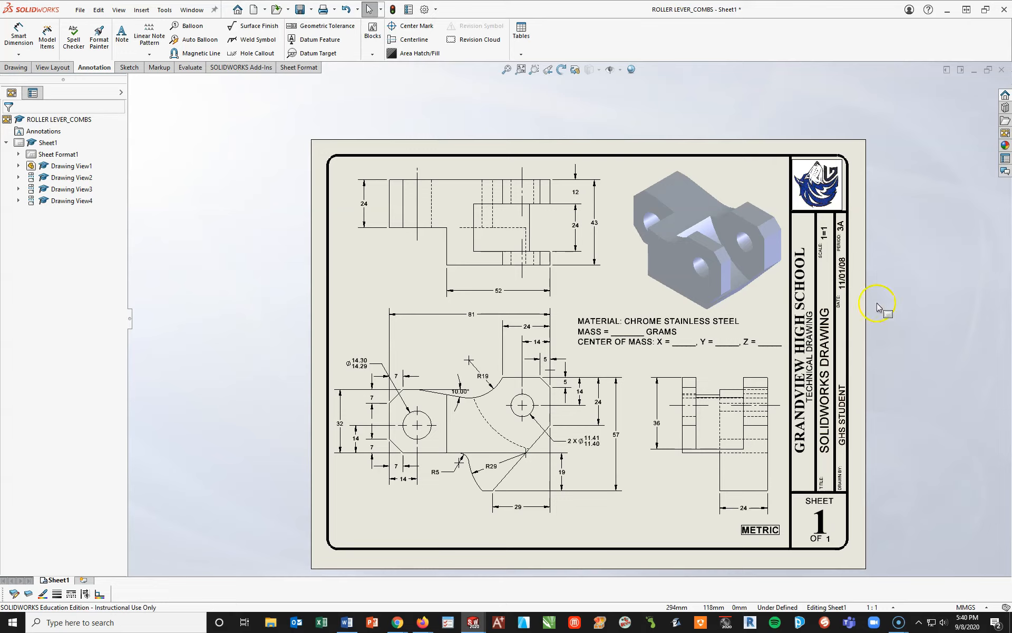
mouse_move(896, 625)
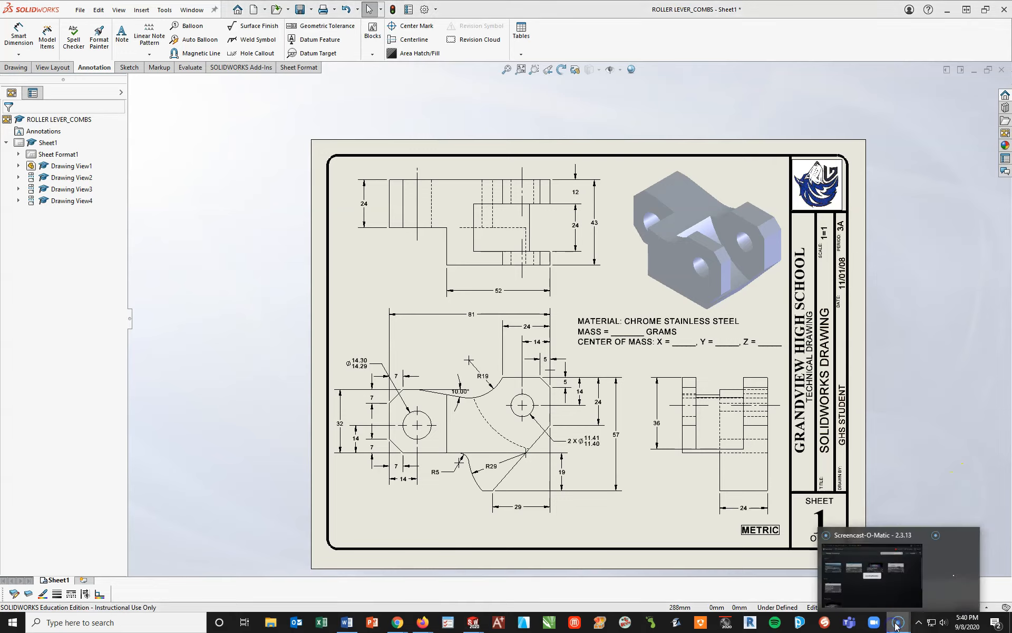